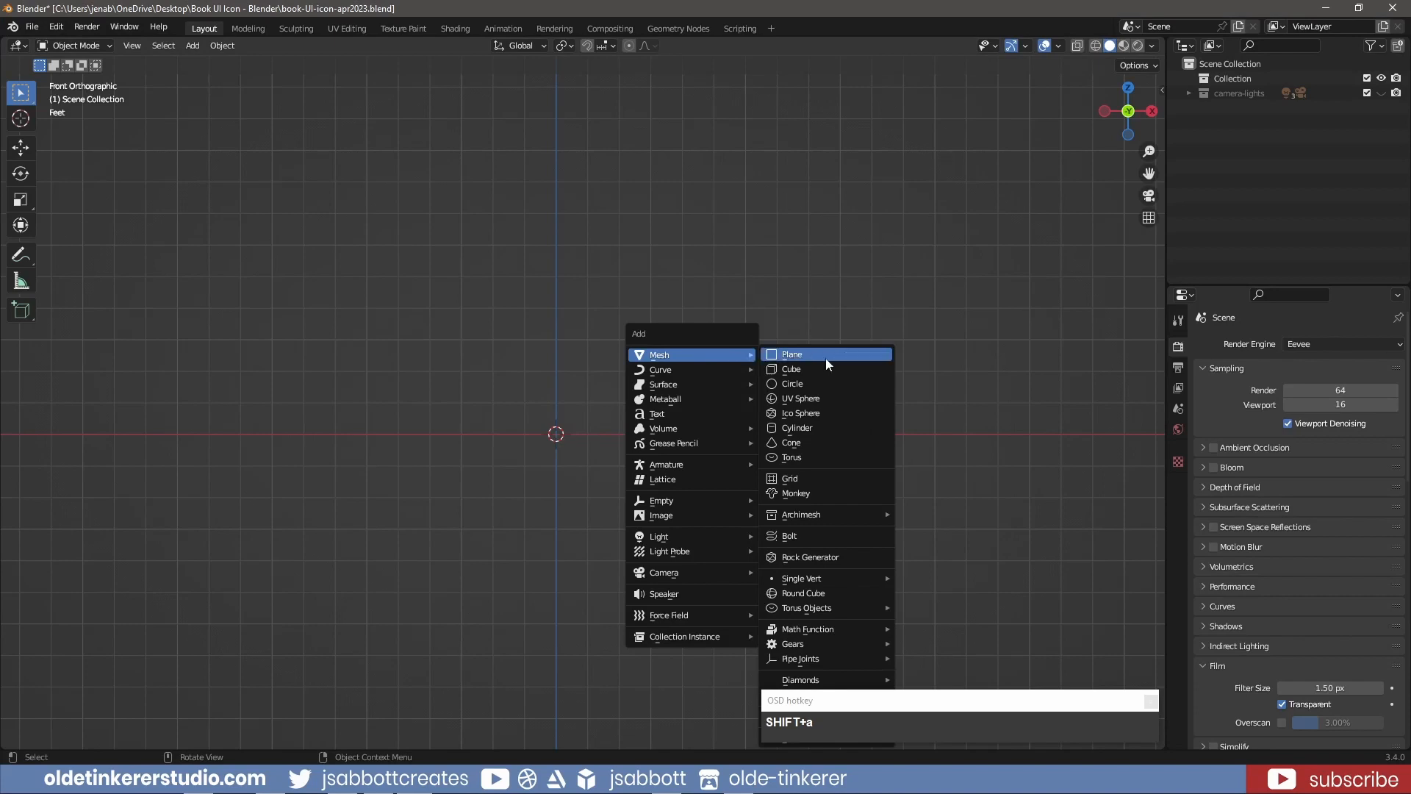
Step: Add a mesh circle with 24 vertices at the world origin
left_click(823, 383)
left_click(61, 733)
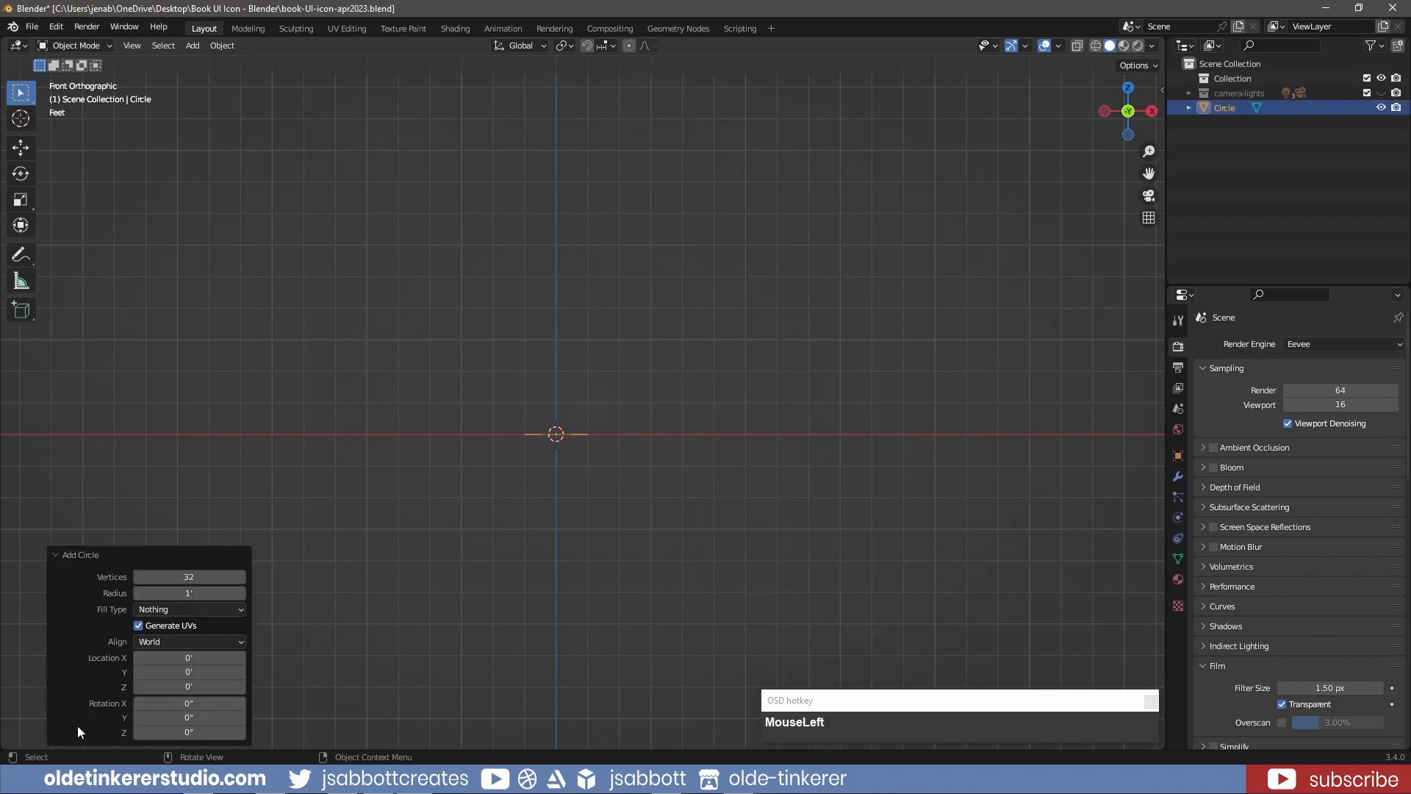
left_click(178, 577)
type("24")
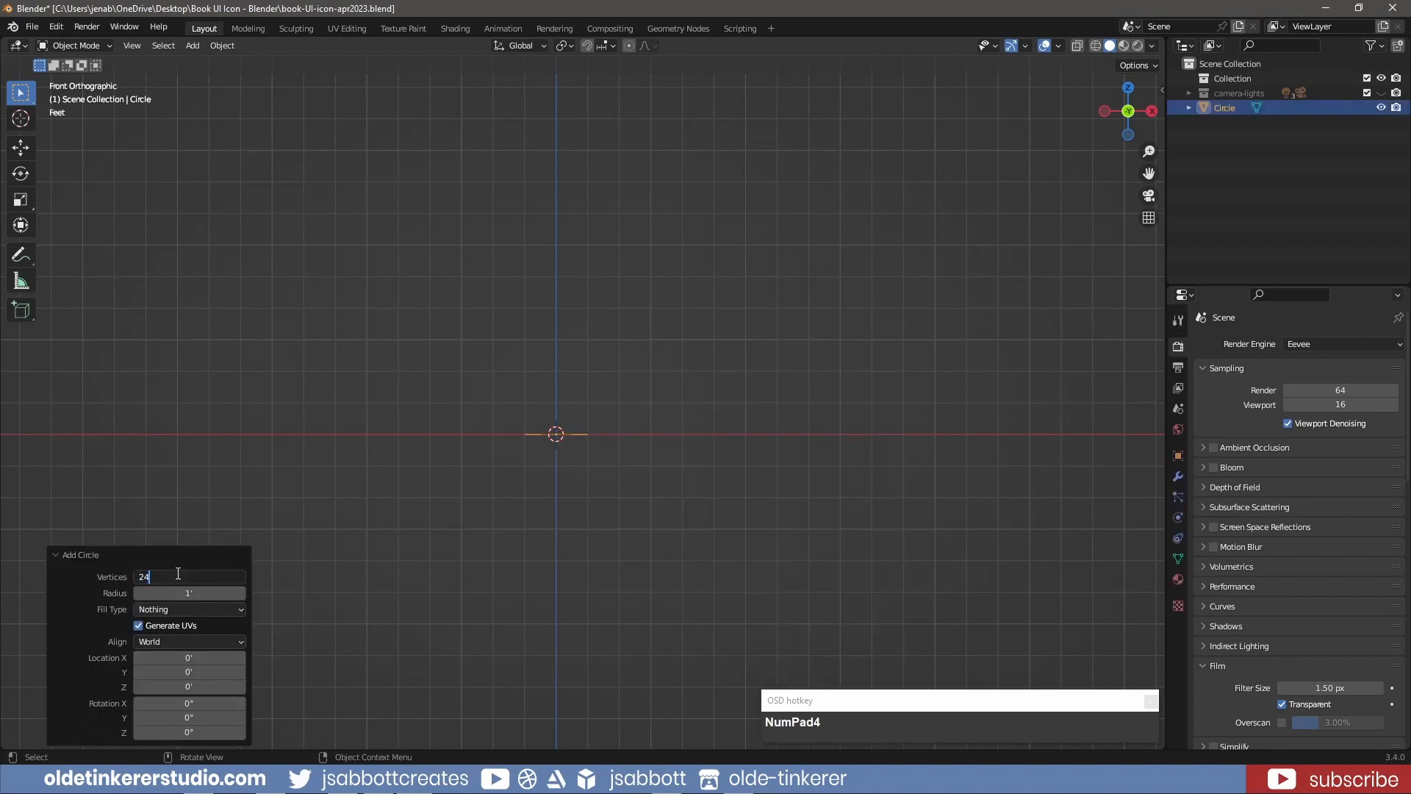
key("Return")
left_click(57, 556)
Step: Rotate the circle 90 degrees about the X axis so it stands upright
type("r")
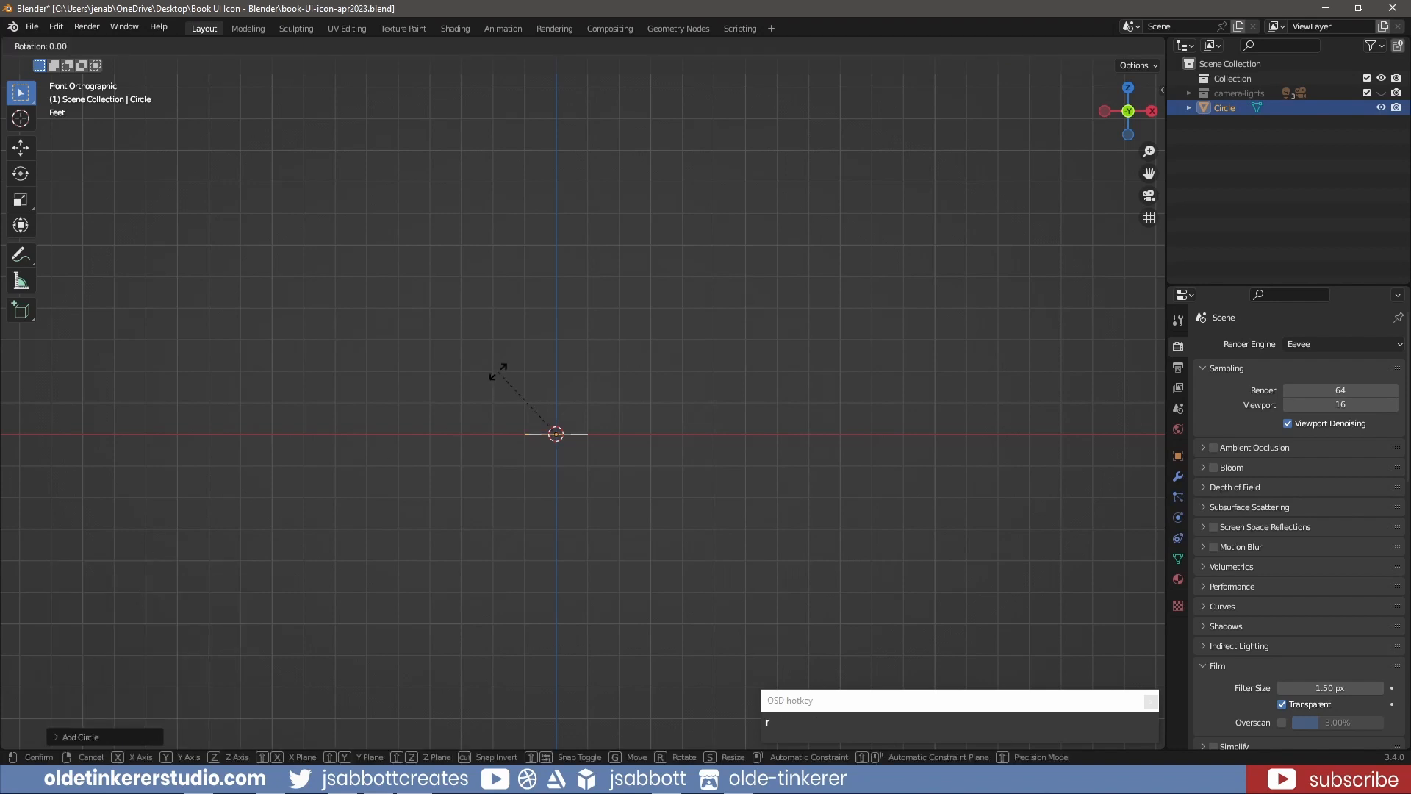
type("x")
type("90")
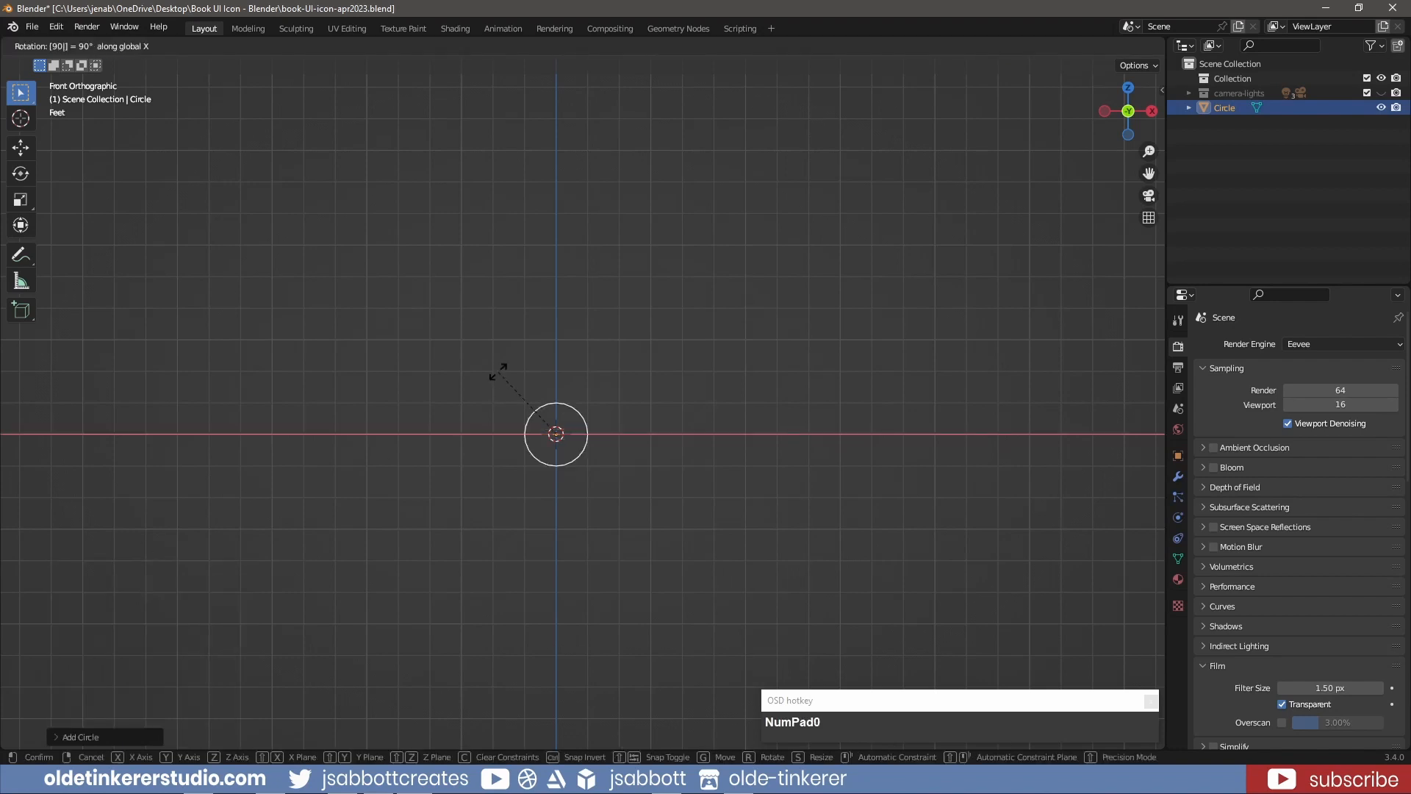
key("Return")
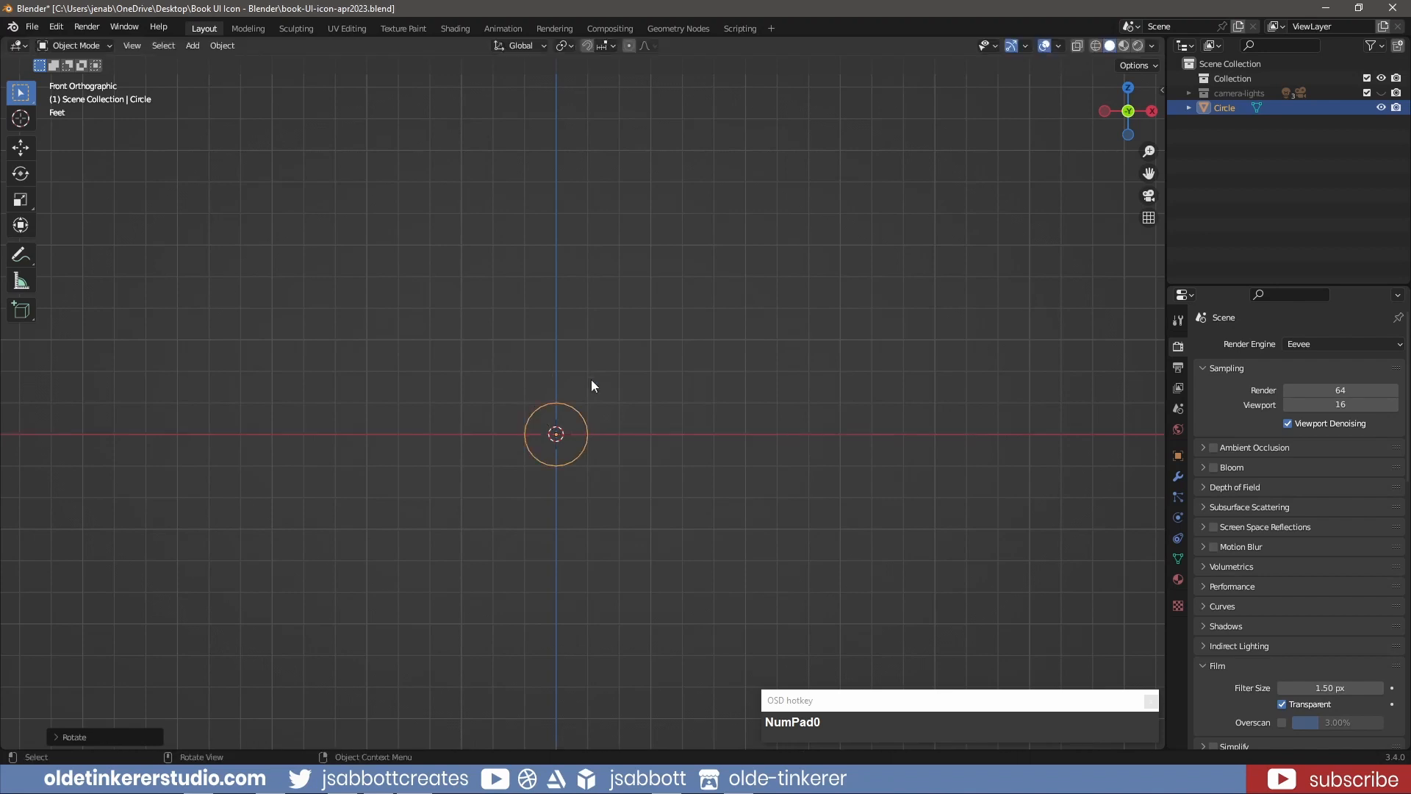
Step: In Edit Mode, delete the circle's right-hand vertices, including the top and bottom ones, keeping only the left arc
key("Tab")
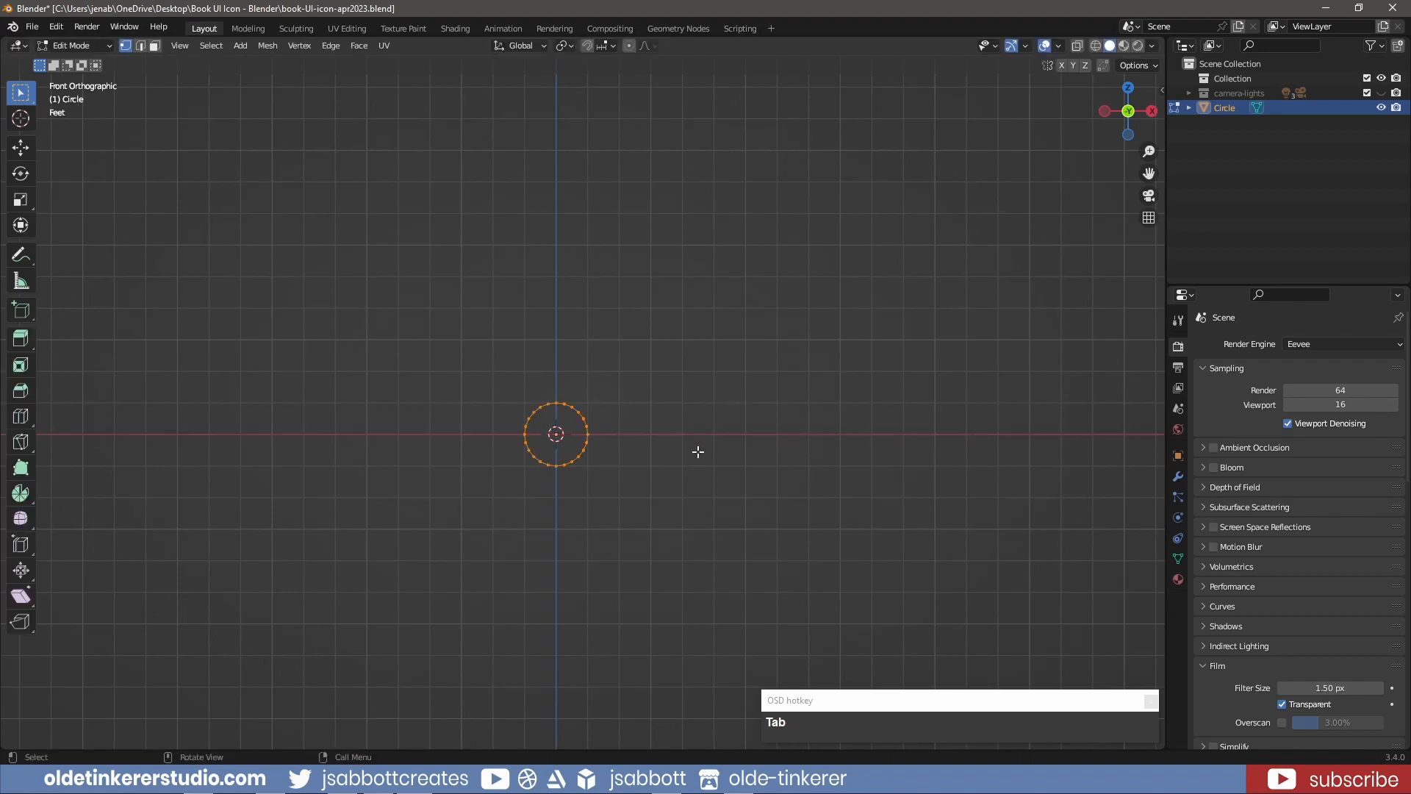
scroll(696, 450, "up", 7)
middle_click_drag(559, 488, 620, 258, "shift")
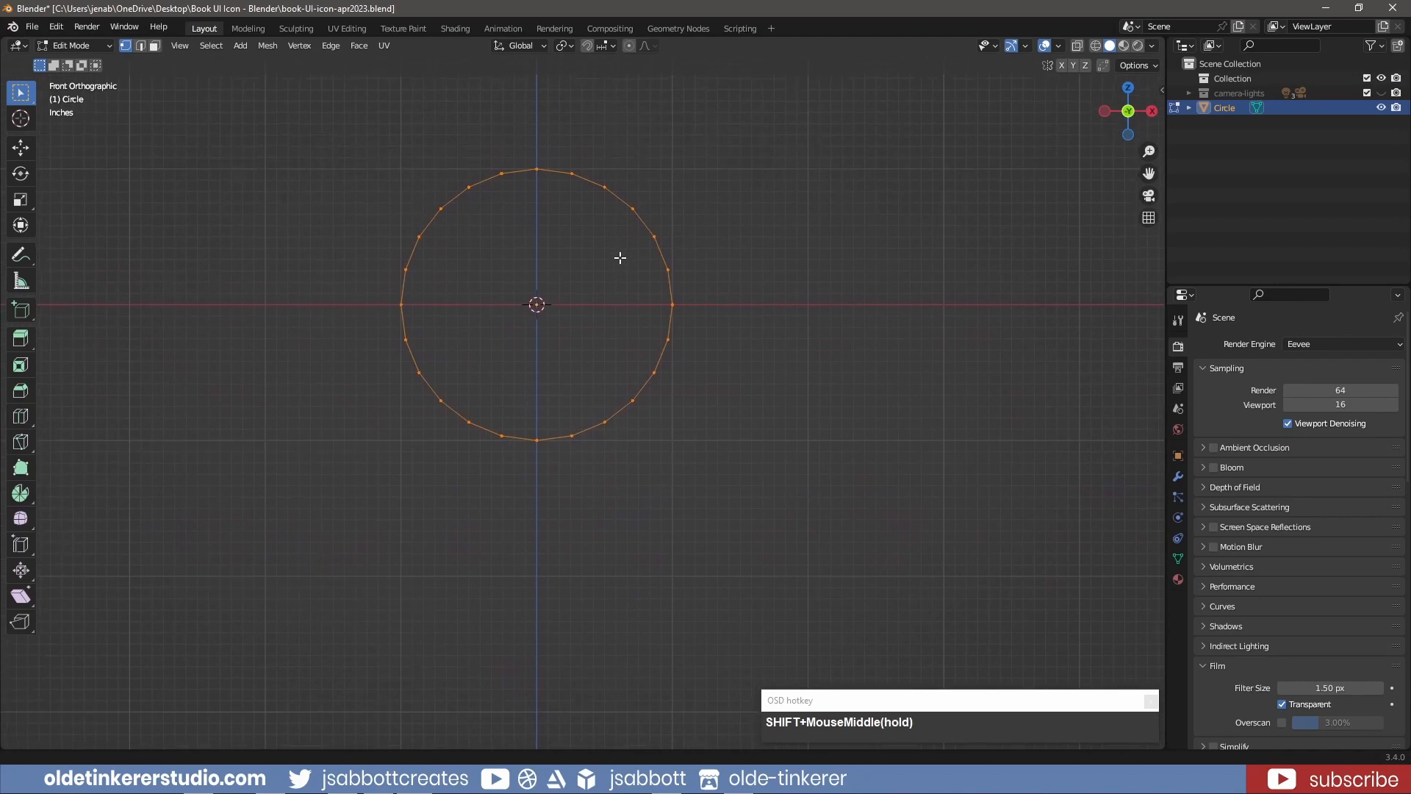
left_click_drag(690, 572, 467, 135)
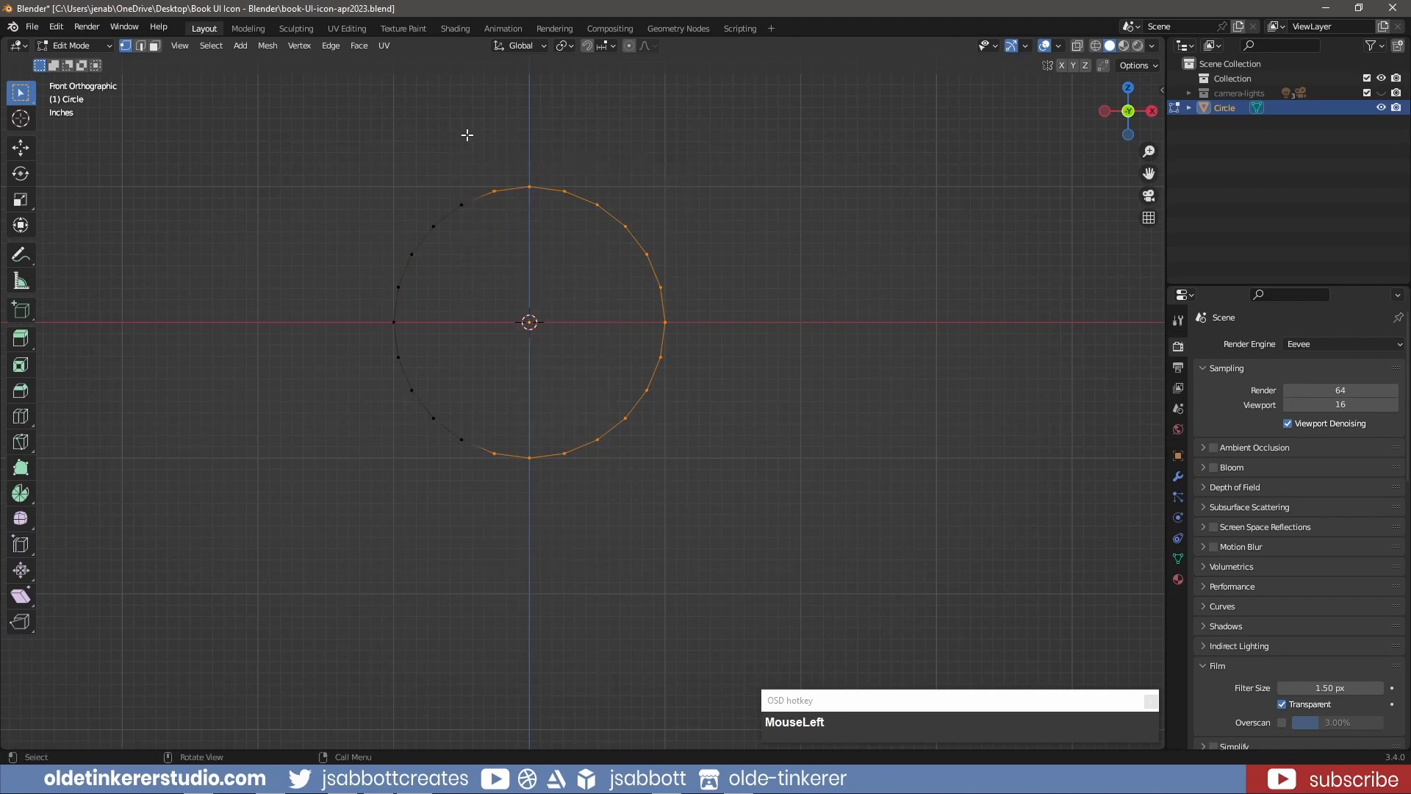
key("x")
left_click(739, 344)
Step: Extrude the arc's two end vertices about 0.2 ft along the X axis
left_click(464, 204)
left_click(463, 438, "shift")
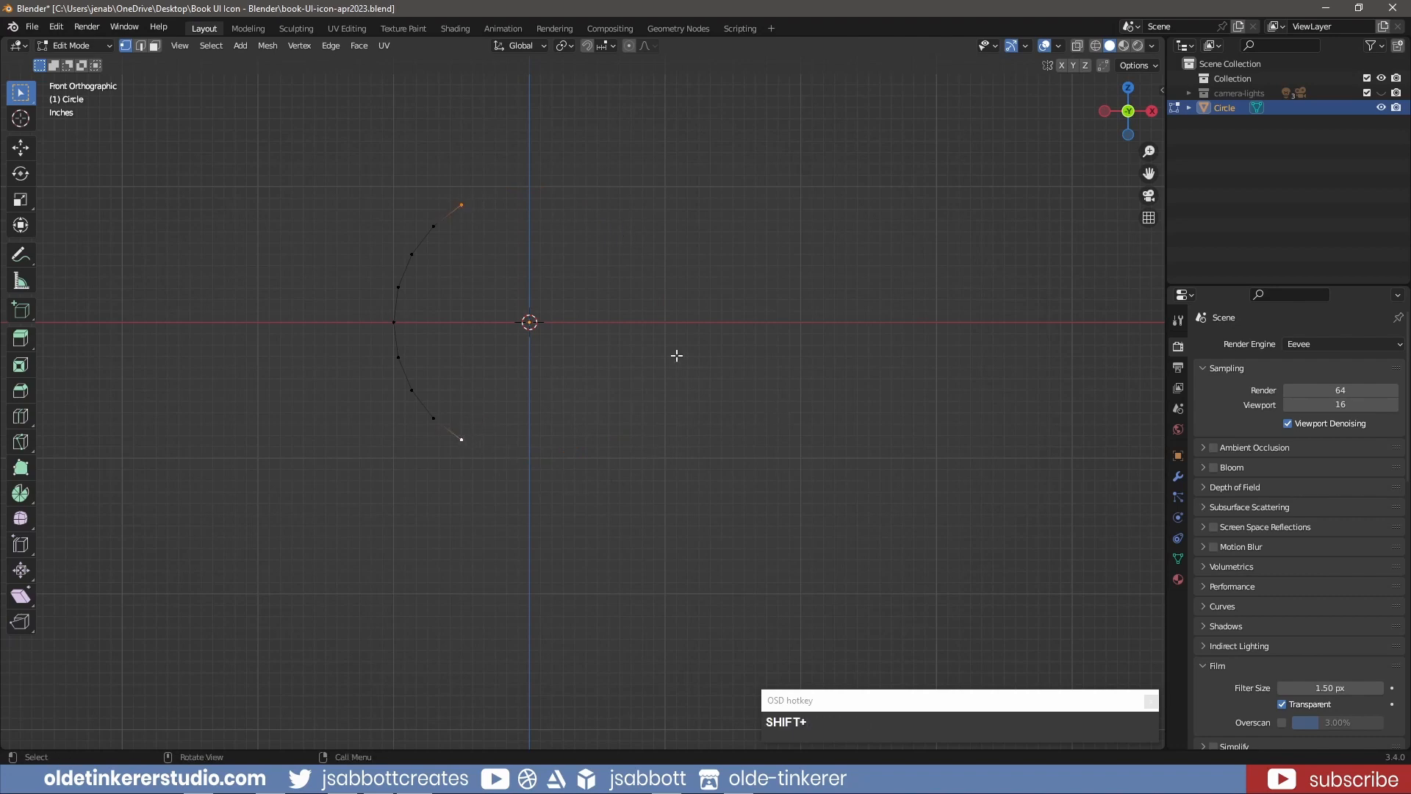
middle_click_drag(674, 356, 633, 410, "shift")
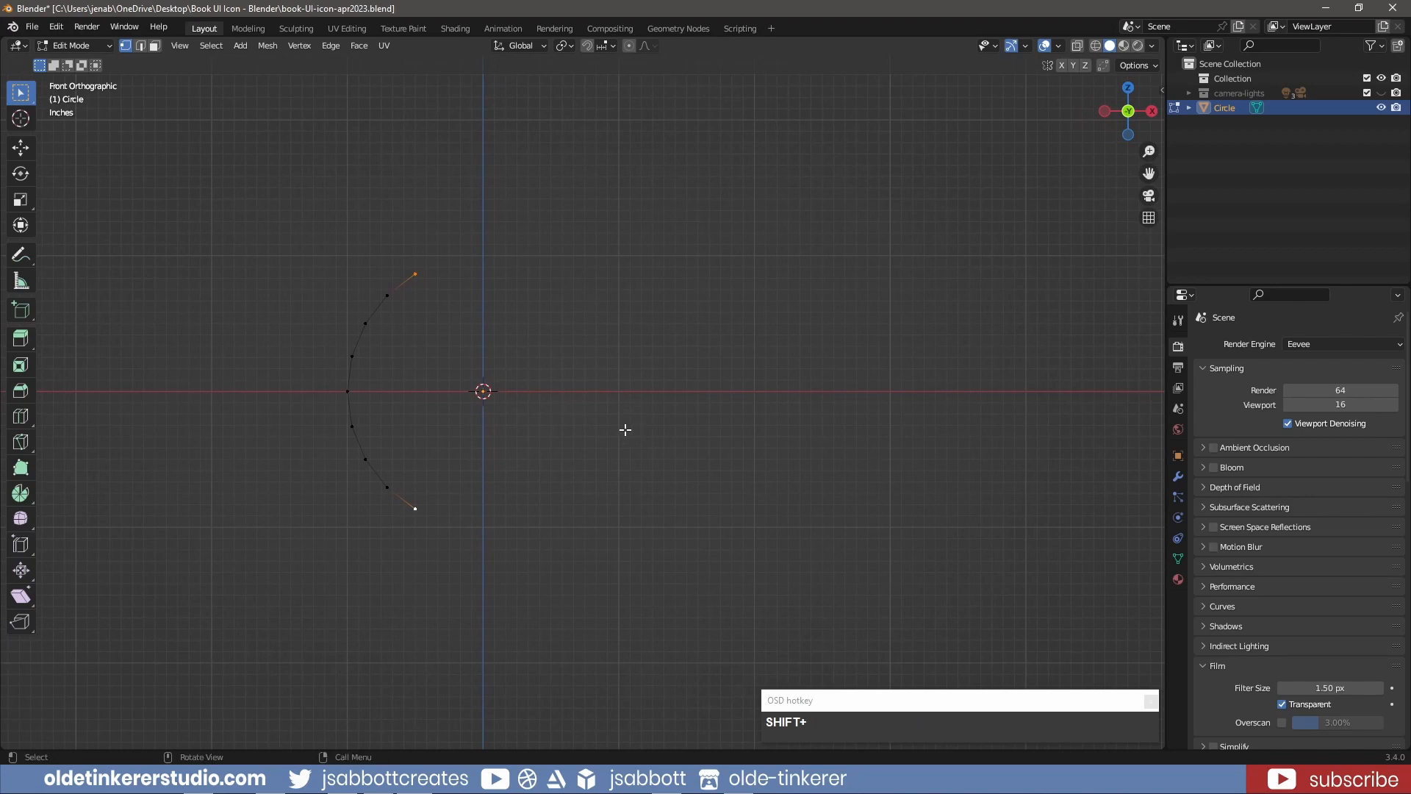
key("e")
key("x")
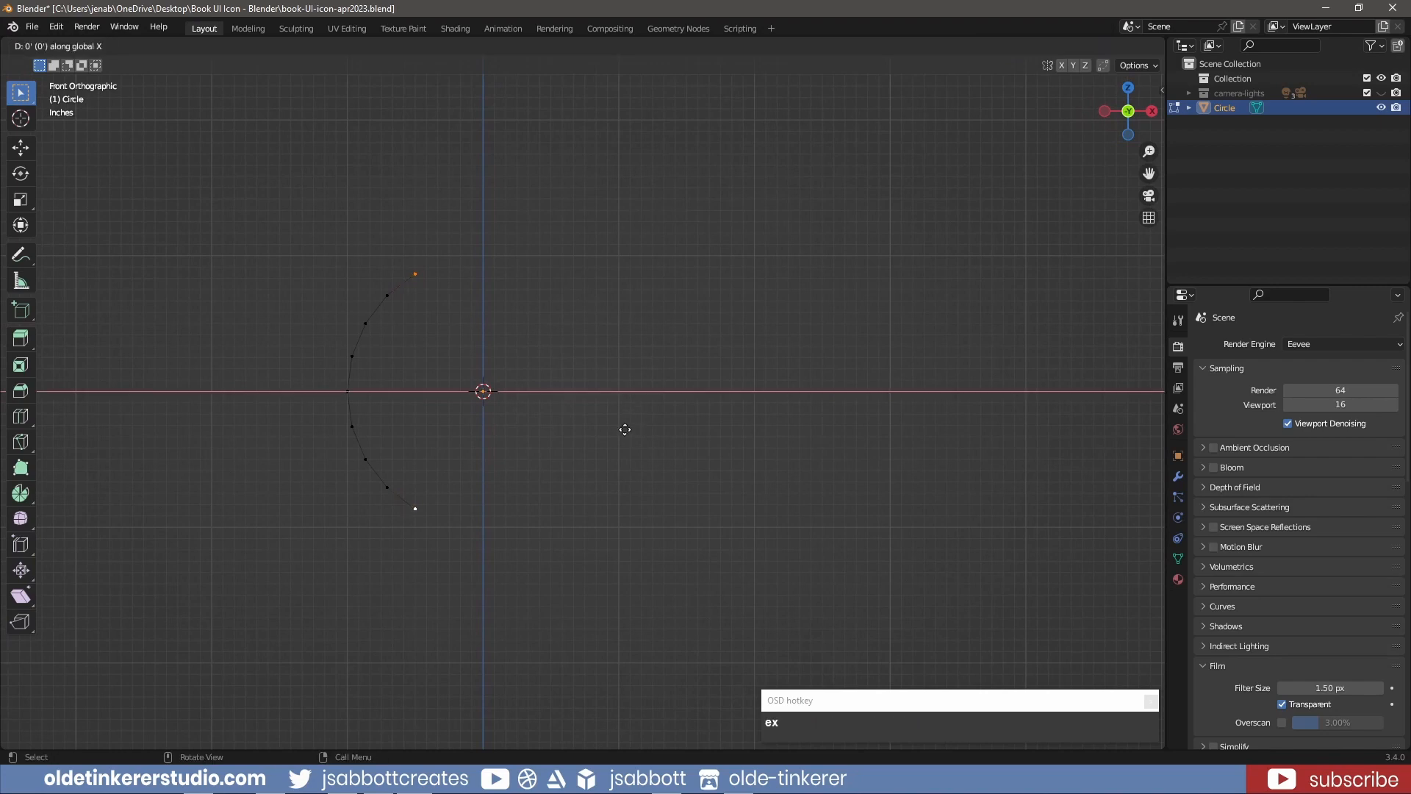
key("KP_2")
key("Return")
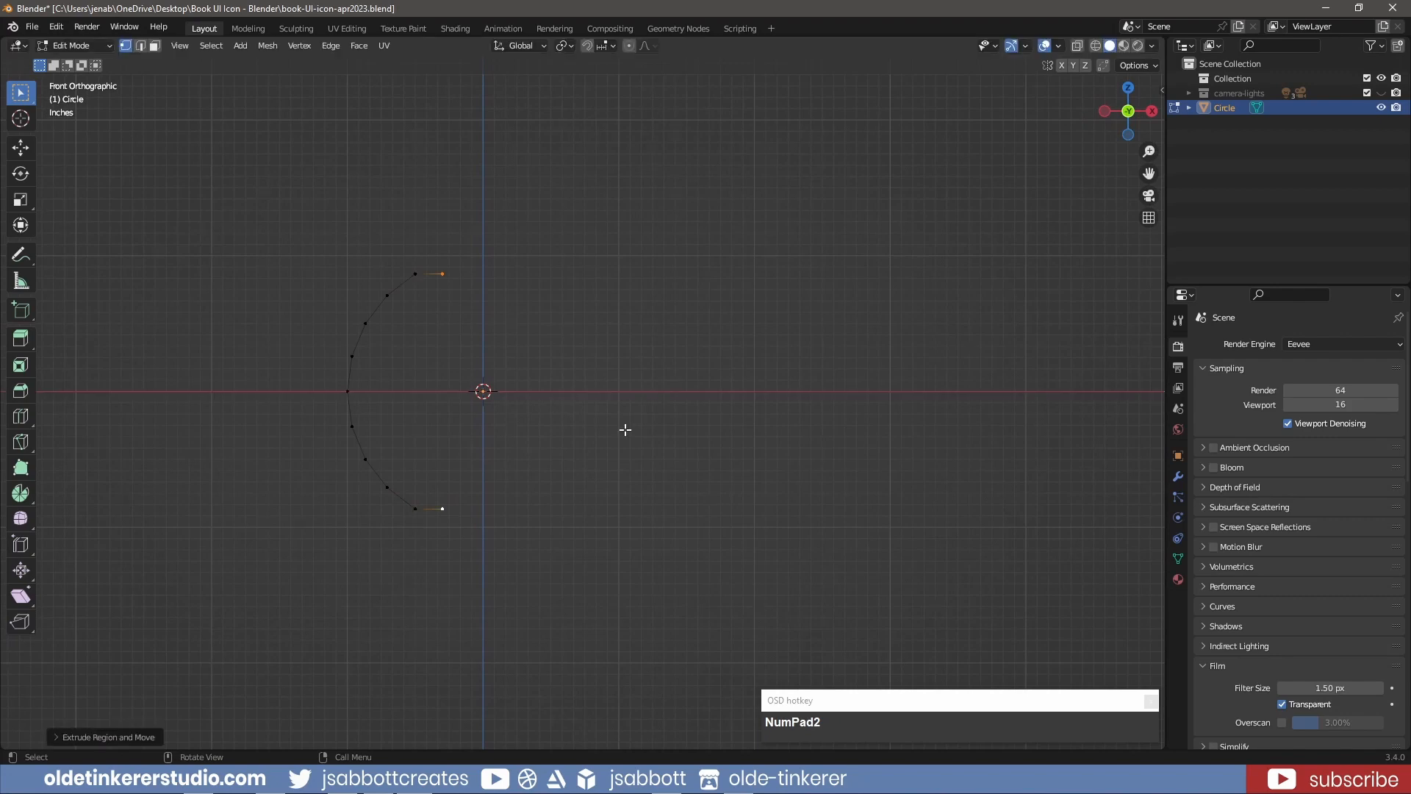
Step: Extrude the two end vertices another 2 ft along the X axis to form the cover edges
key("e")
key("x")
key("KP_2")
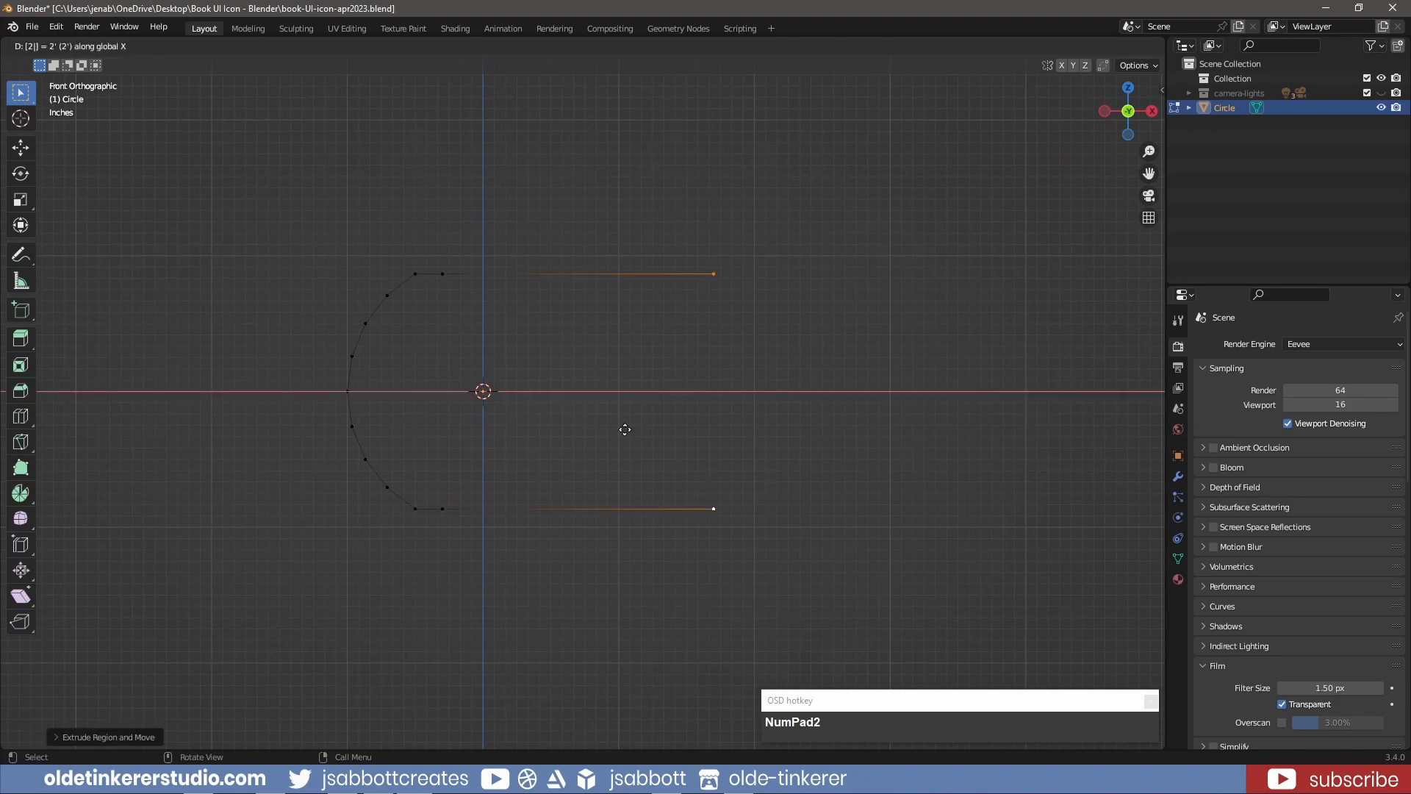
key("Return")
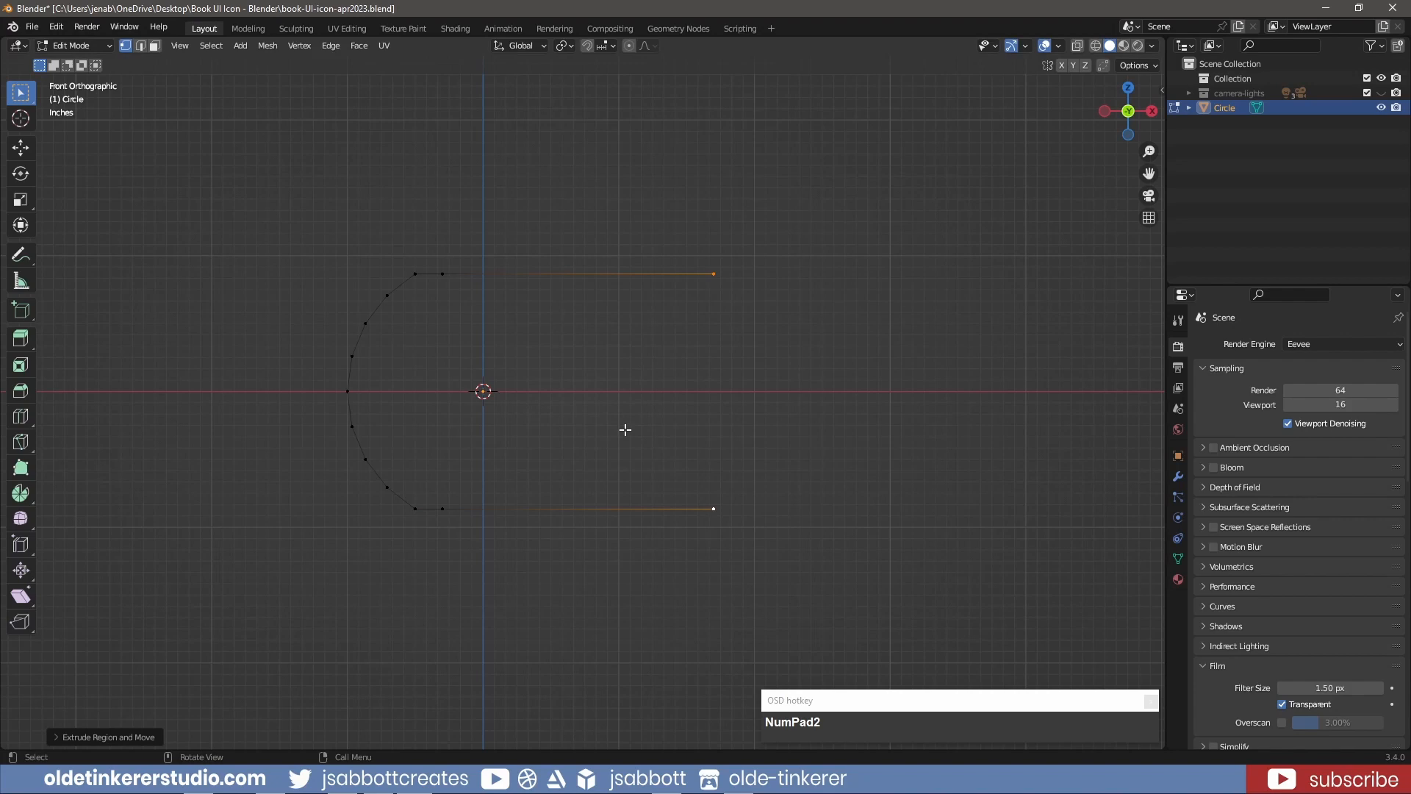
Step: Extrude the whole U-shaped outline in place and scale the new edges inward to form a thin cover band
key("a")
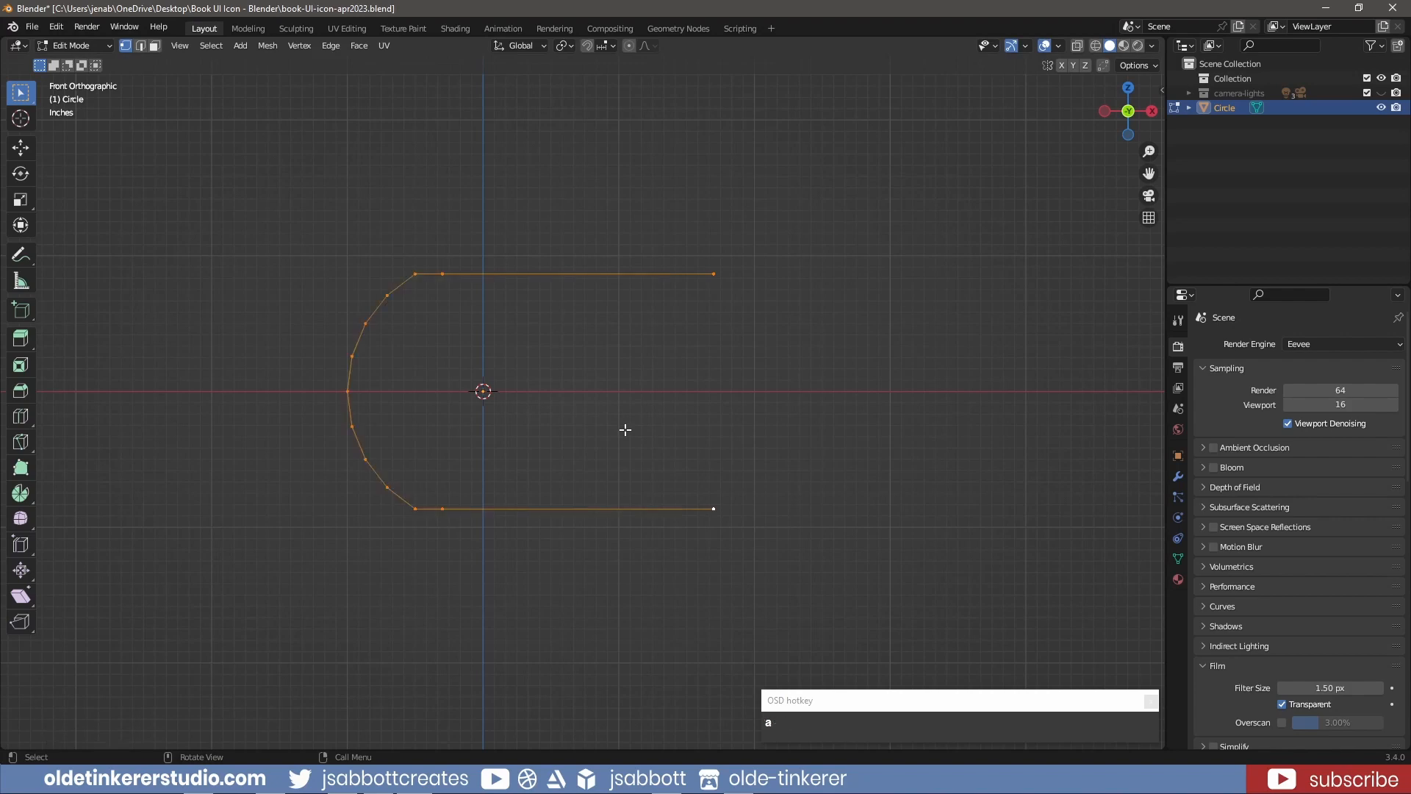
key("e")
left_click(774, 399)
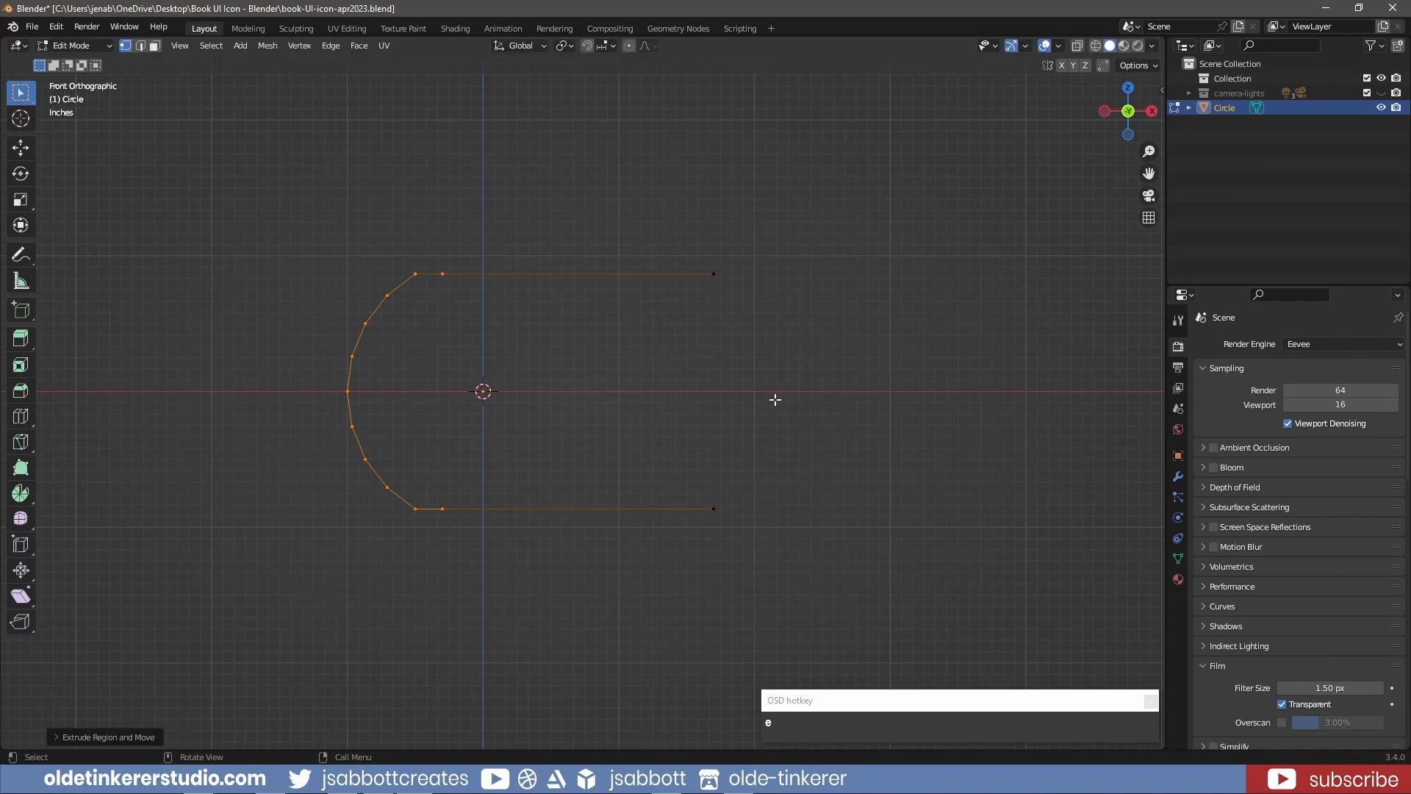
key("s")
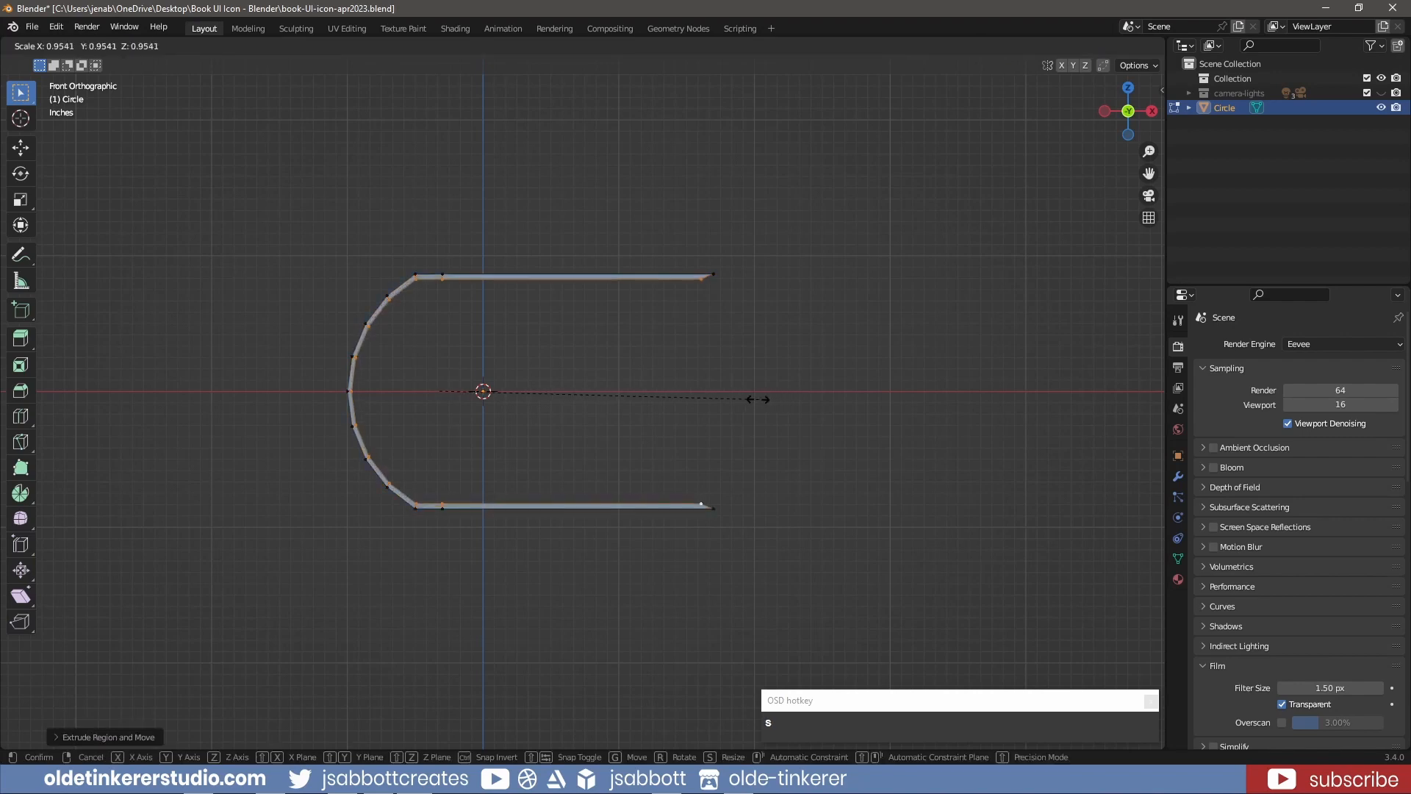
left_click(697, 400)
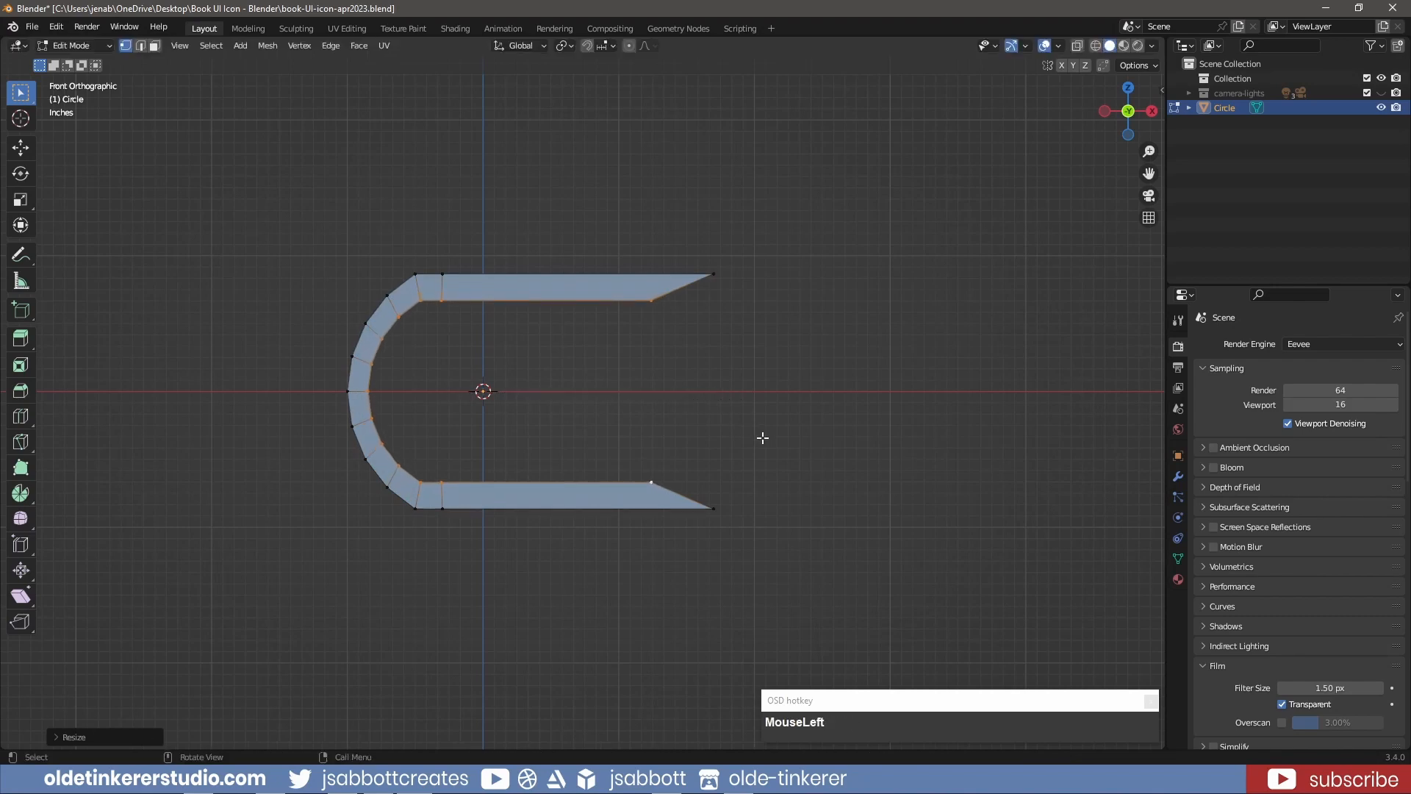
Step: Square off the lower cover's slanted end by scaling its two vertices to 0 along X
key("a")
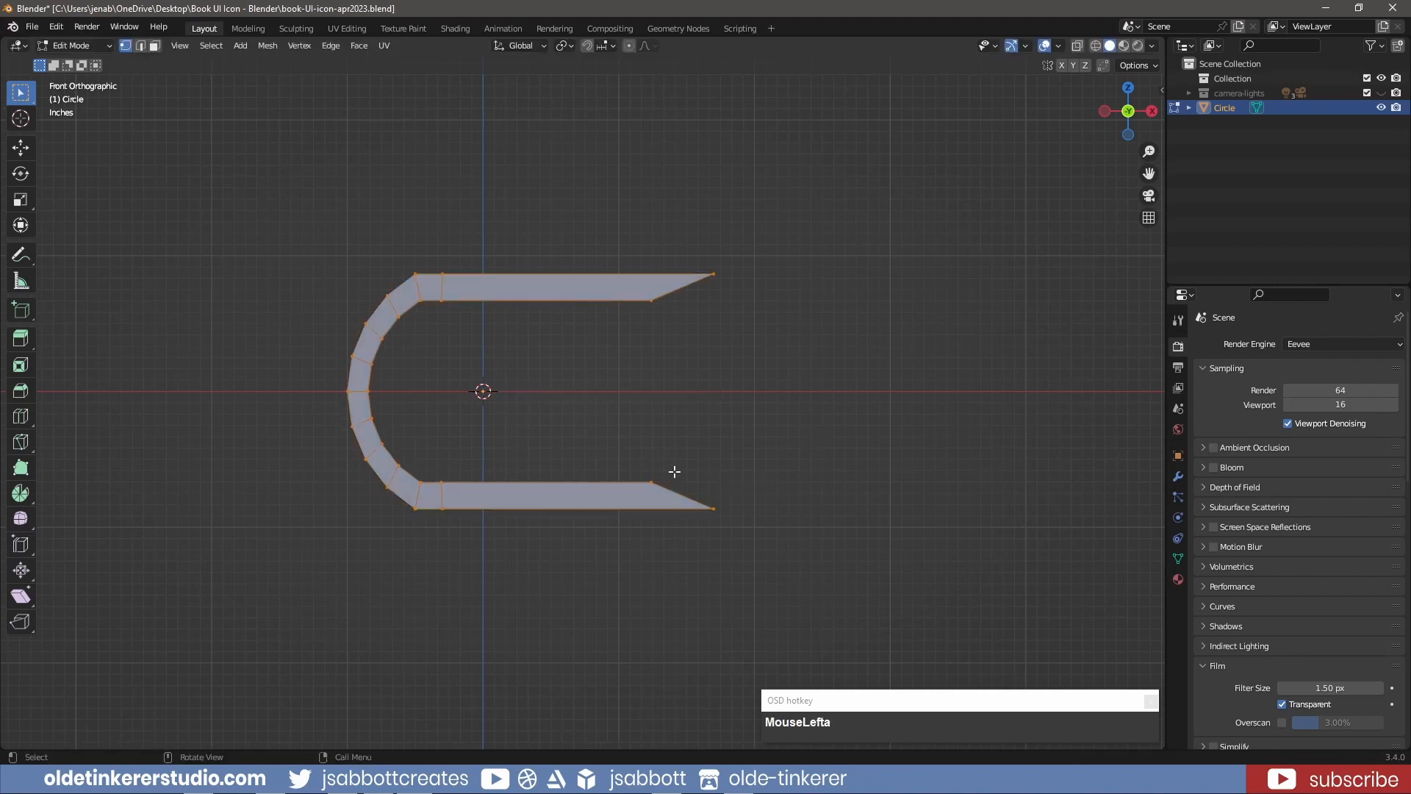
left_click(625, 460)
left_click_drag(626, 460, 759, 528)
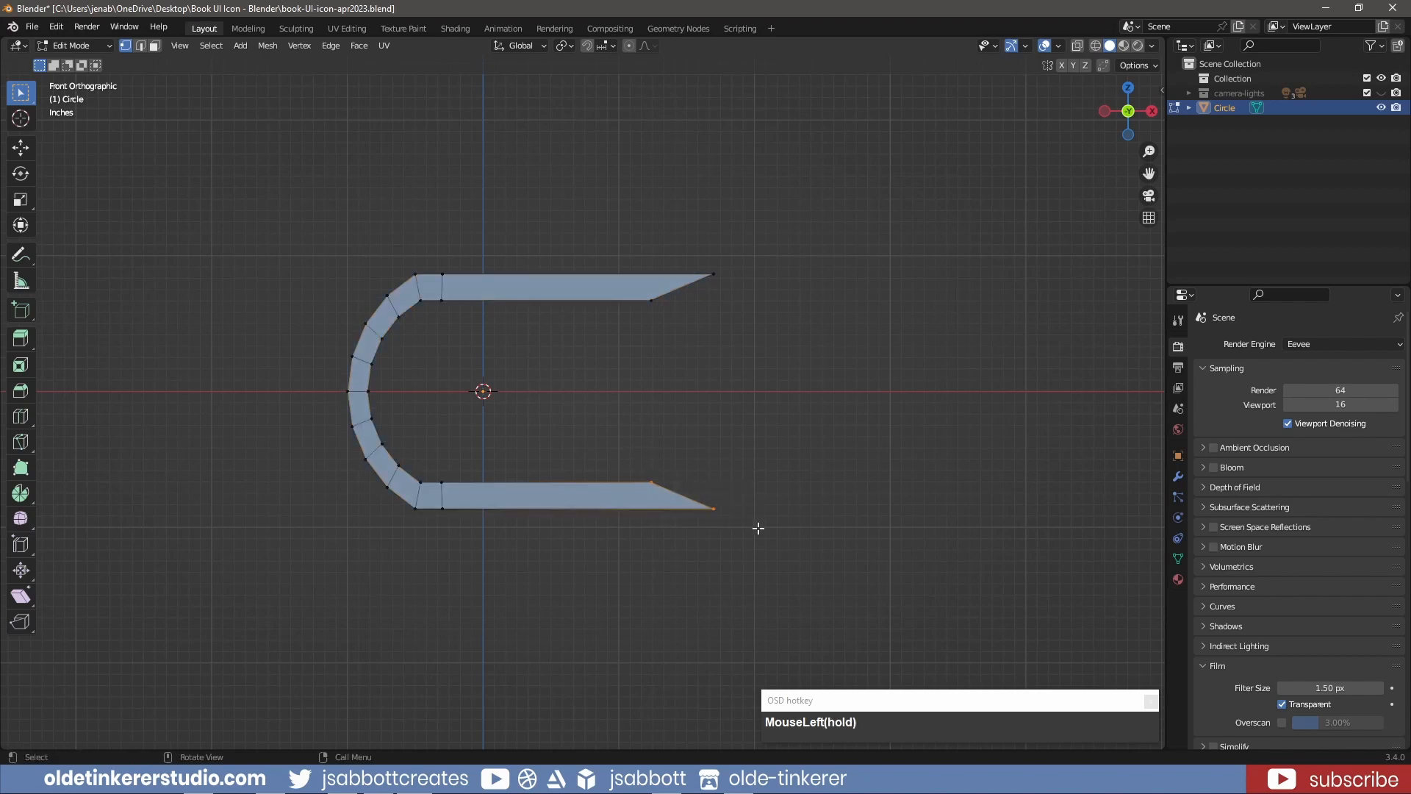
key("s")
key("x")
key("KP_0")
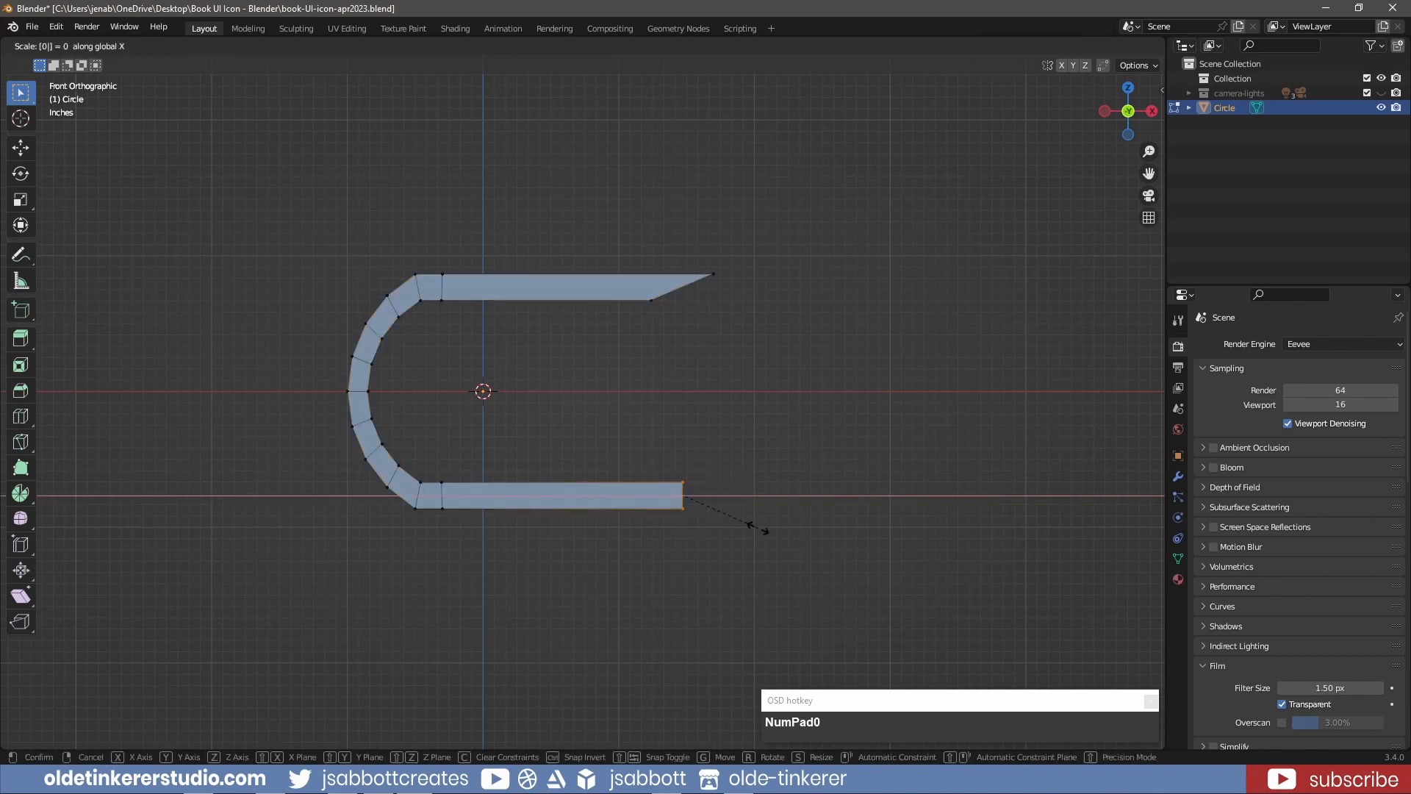
key("Return")
Step: Square off the upper cover's slanted end by scaling its two vertices to 0 along X
left_click_drag(624, 261, 728, 336)
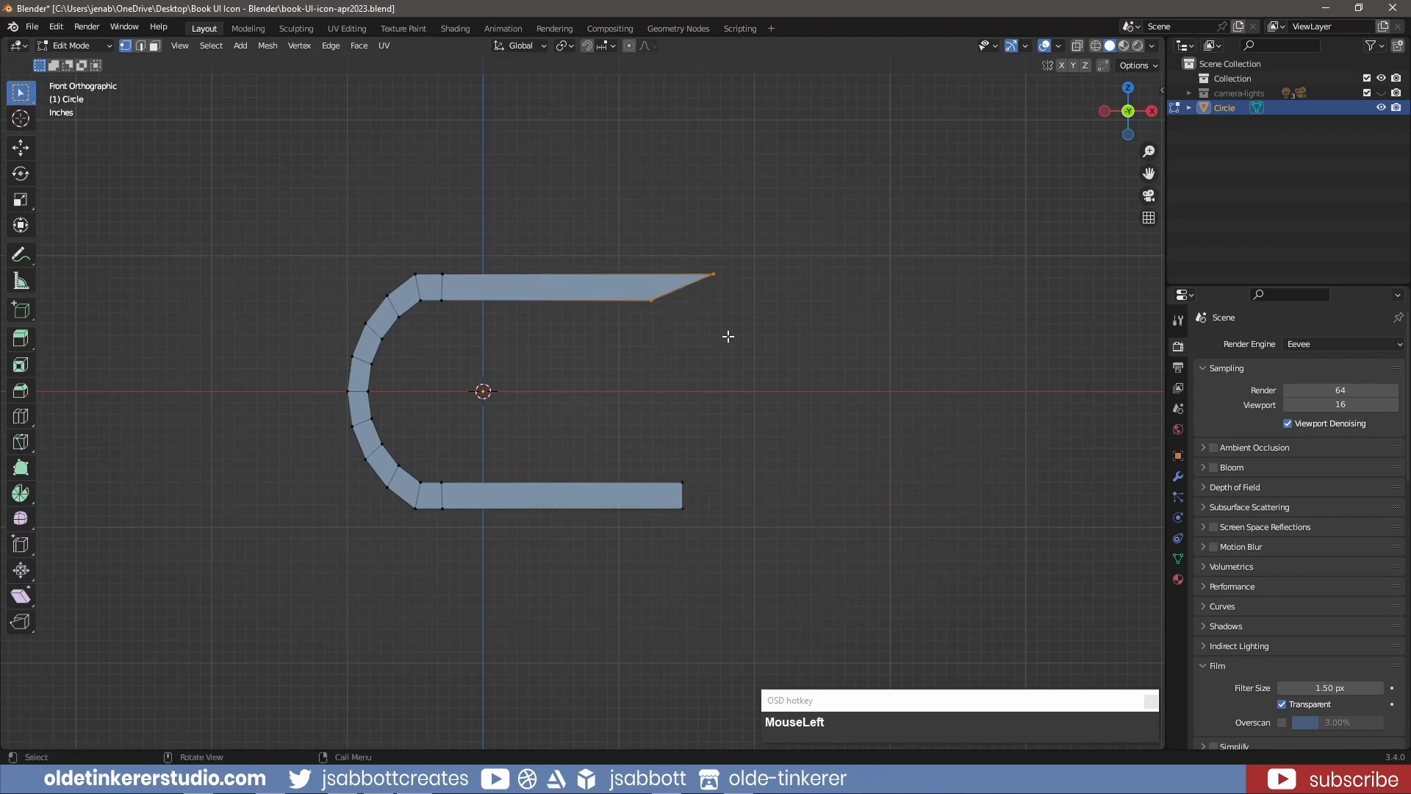
key("s")
key("x")
key("KP_0")
key("Return")
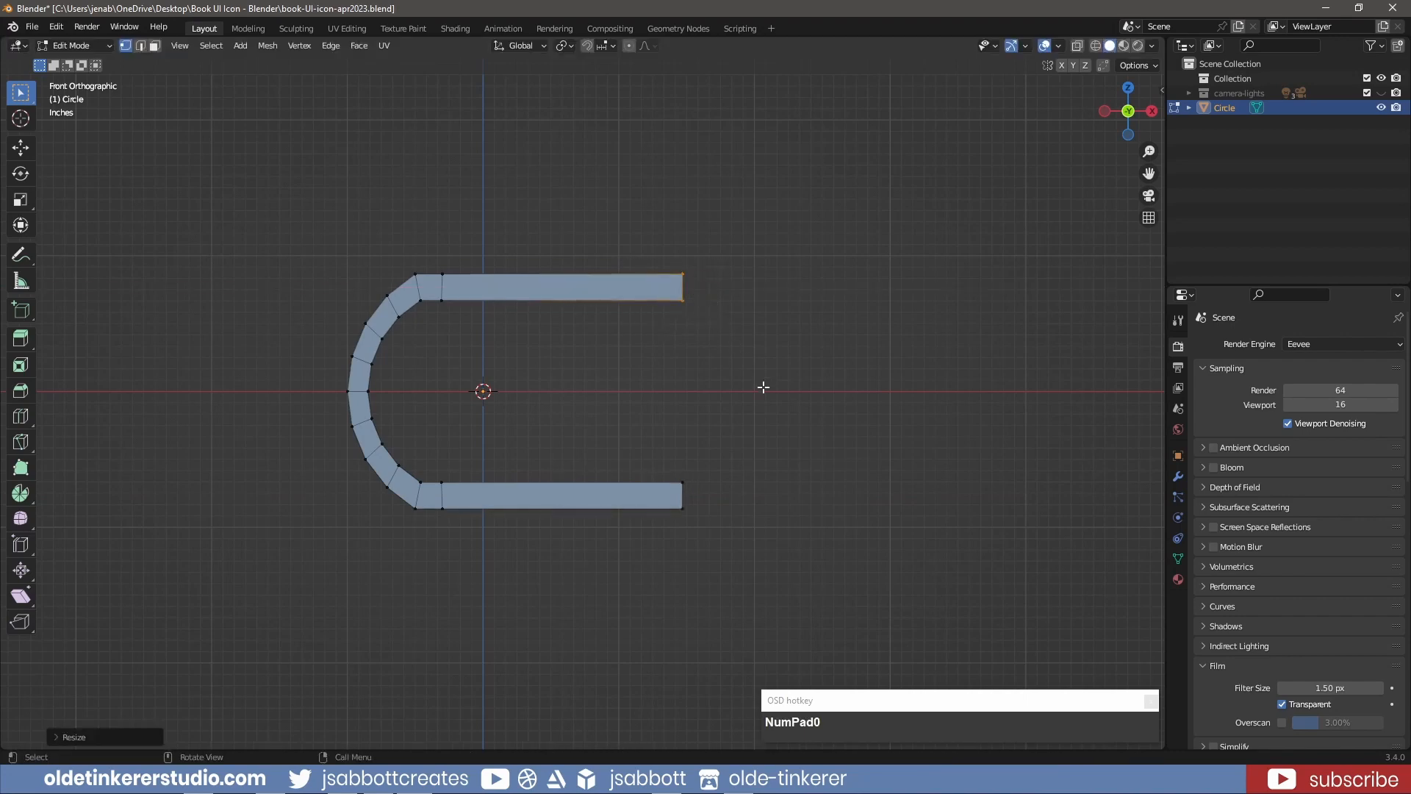
Step: Extrude the entire cover profile along the Y axis to give the book its length
key("a")
key("KP_7")
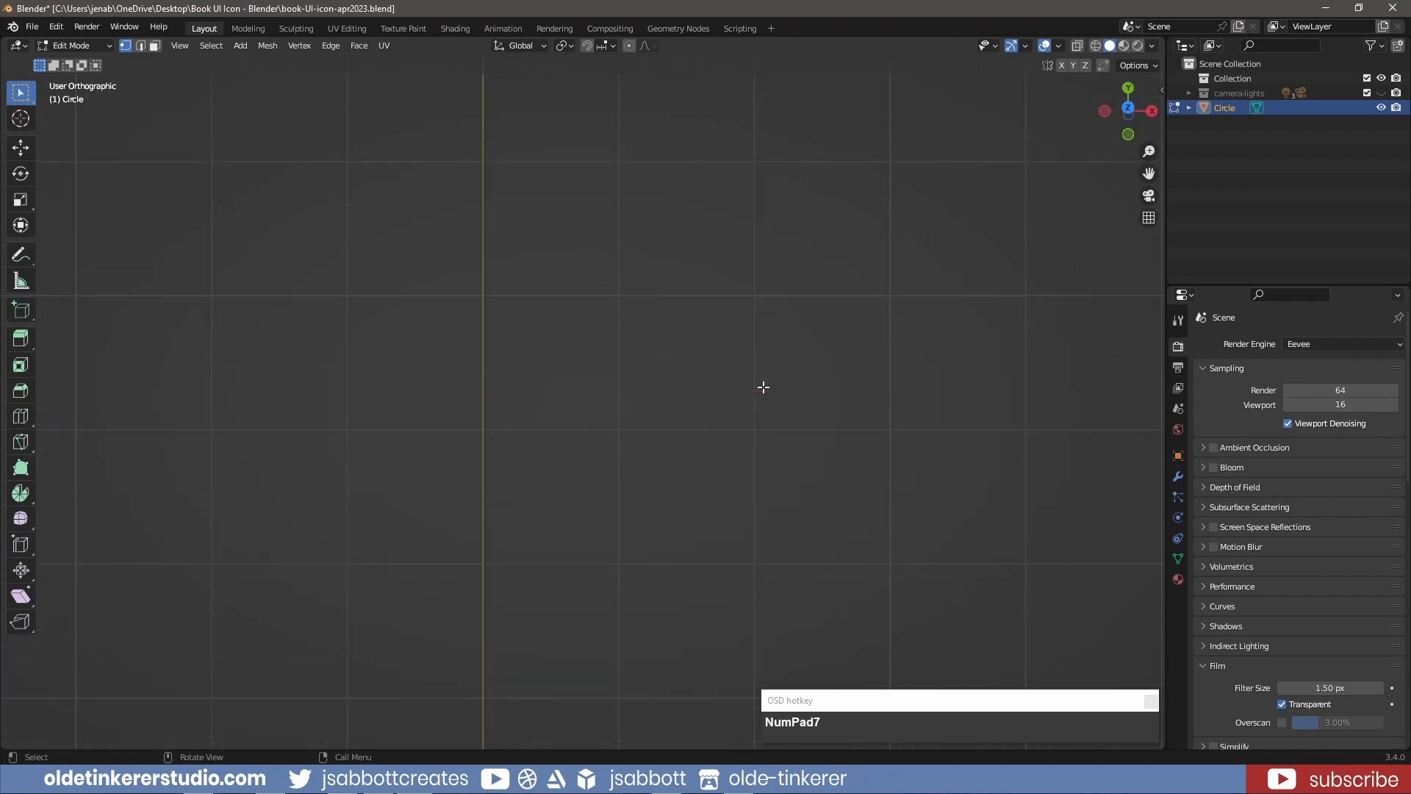
scroll(763, 405, "down", 3)
middle_click_drag(717, 179, 686, 536, "shift")
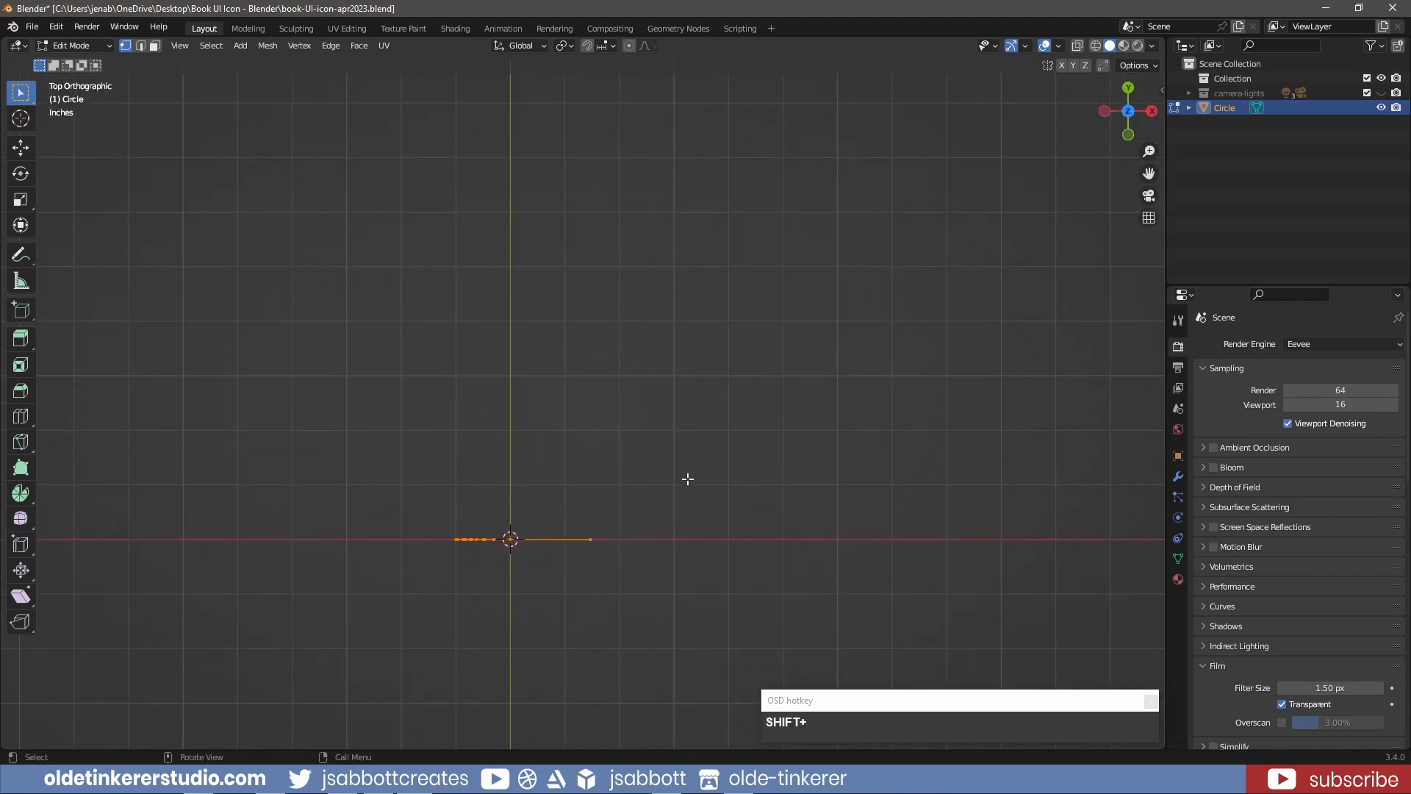
key("KP_1")
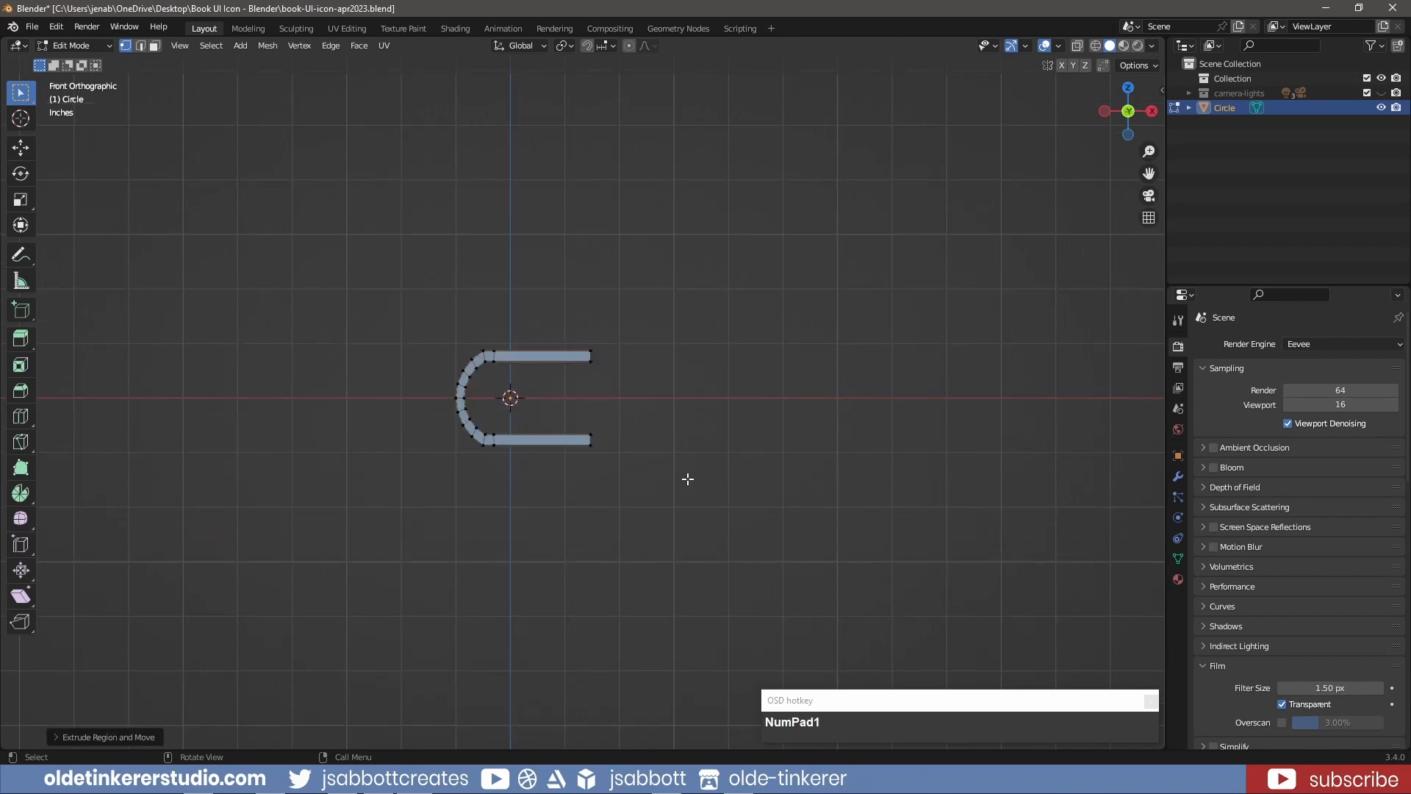
Step: Select the inner edge loop on the front side and fill the opening between the covers with a face
scroll(689, 474, "up", 5)
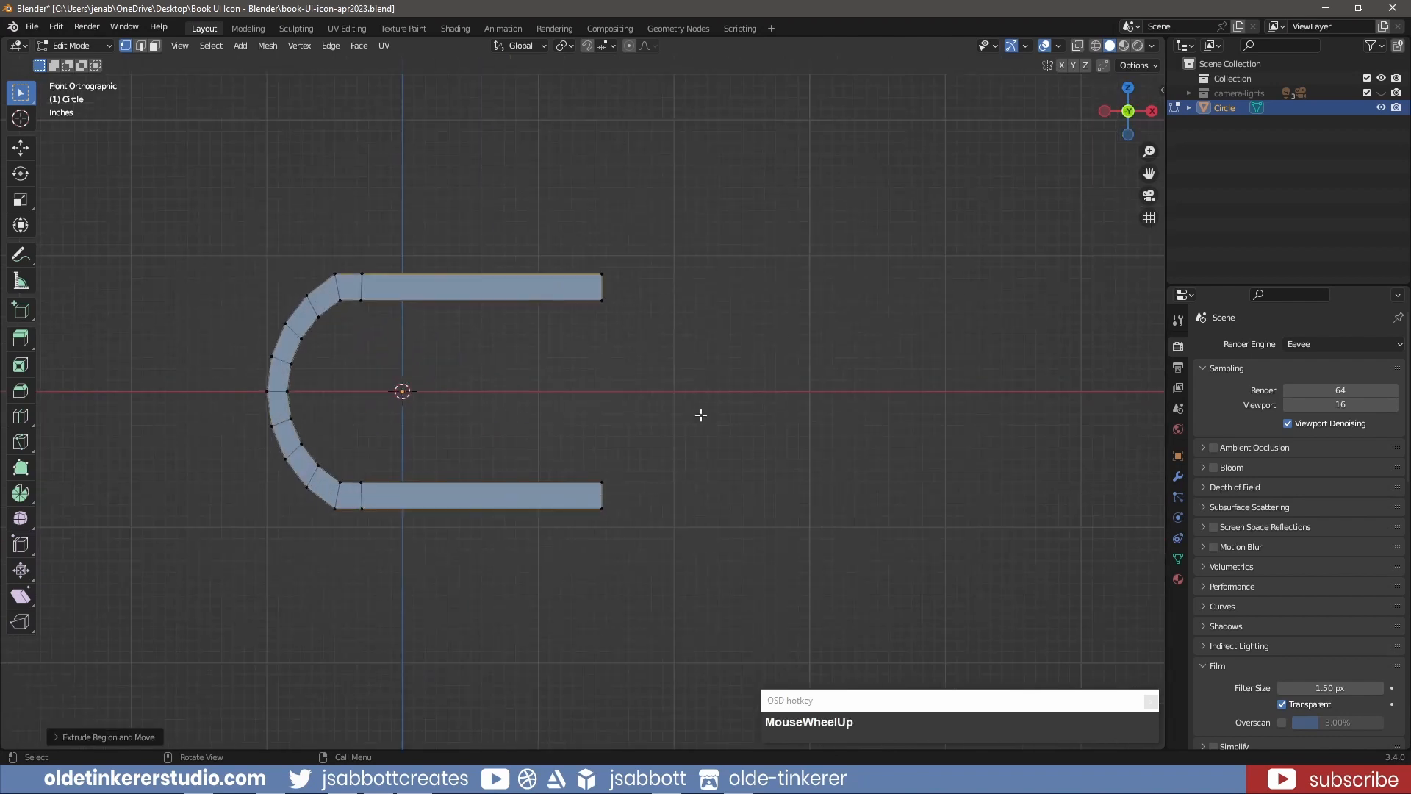
left_click(701, 415)
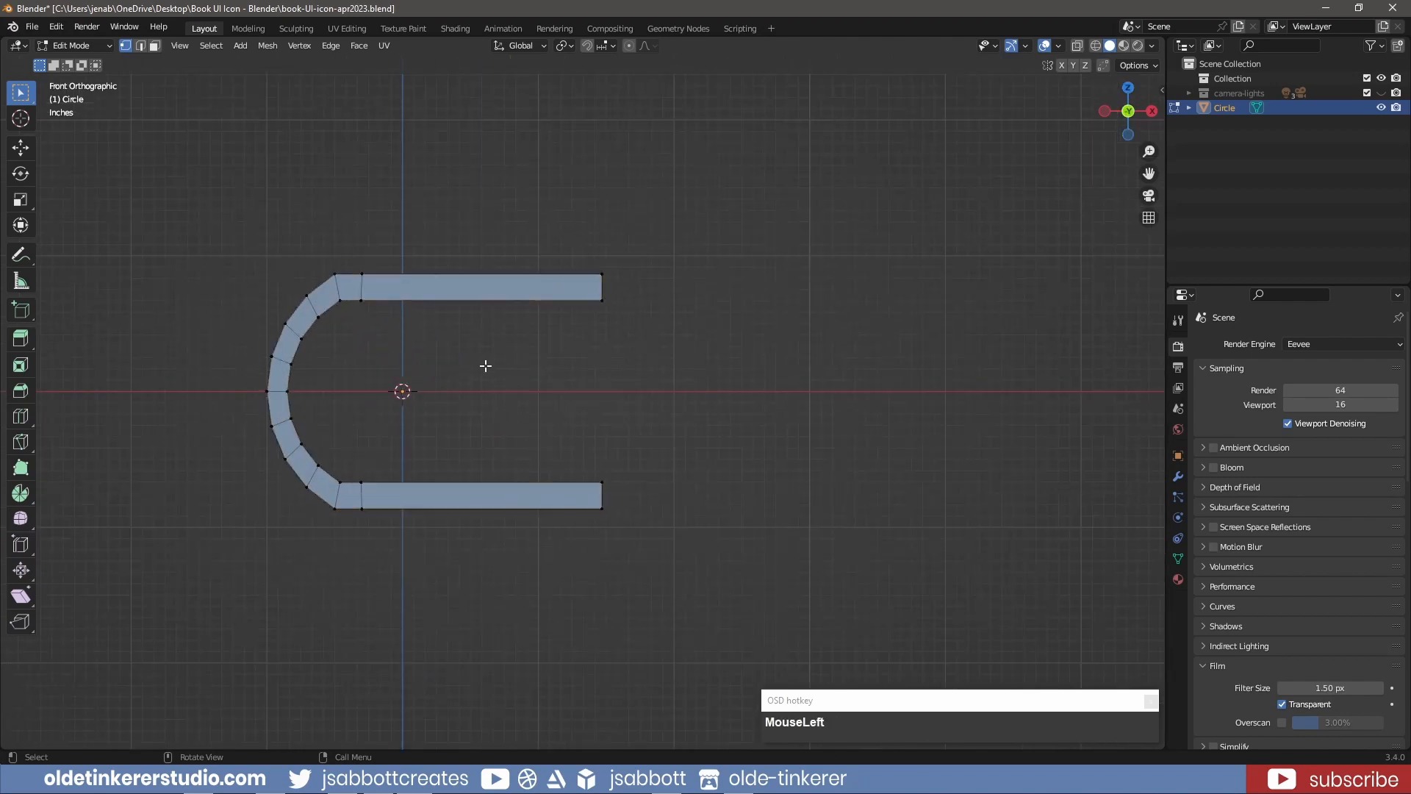
left_click(360, 300, "alt")
key("alt+f")
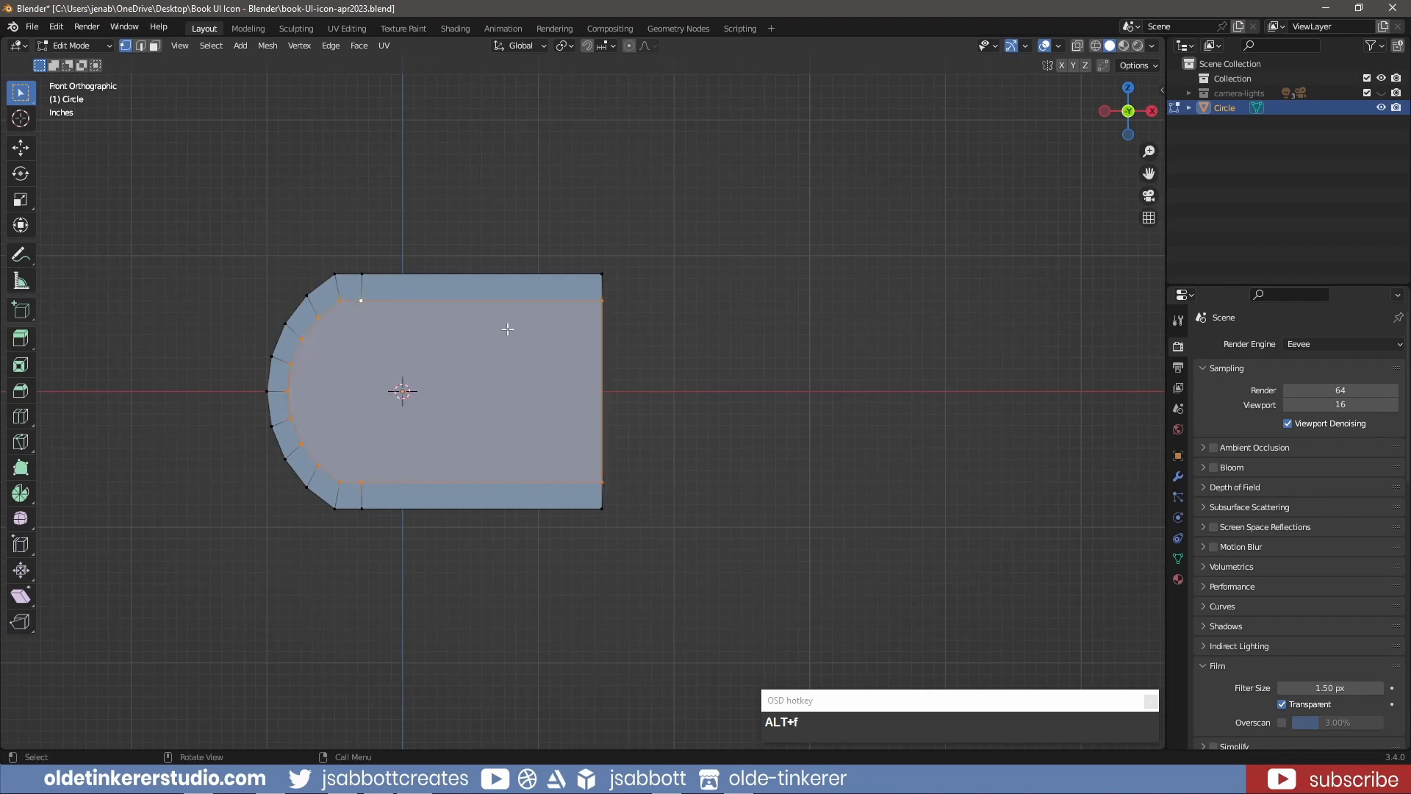
middle_click_drag(560, 315, 284, 322)
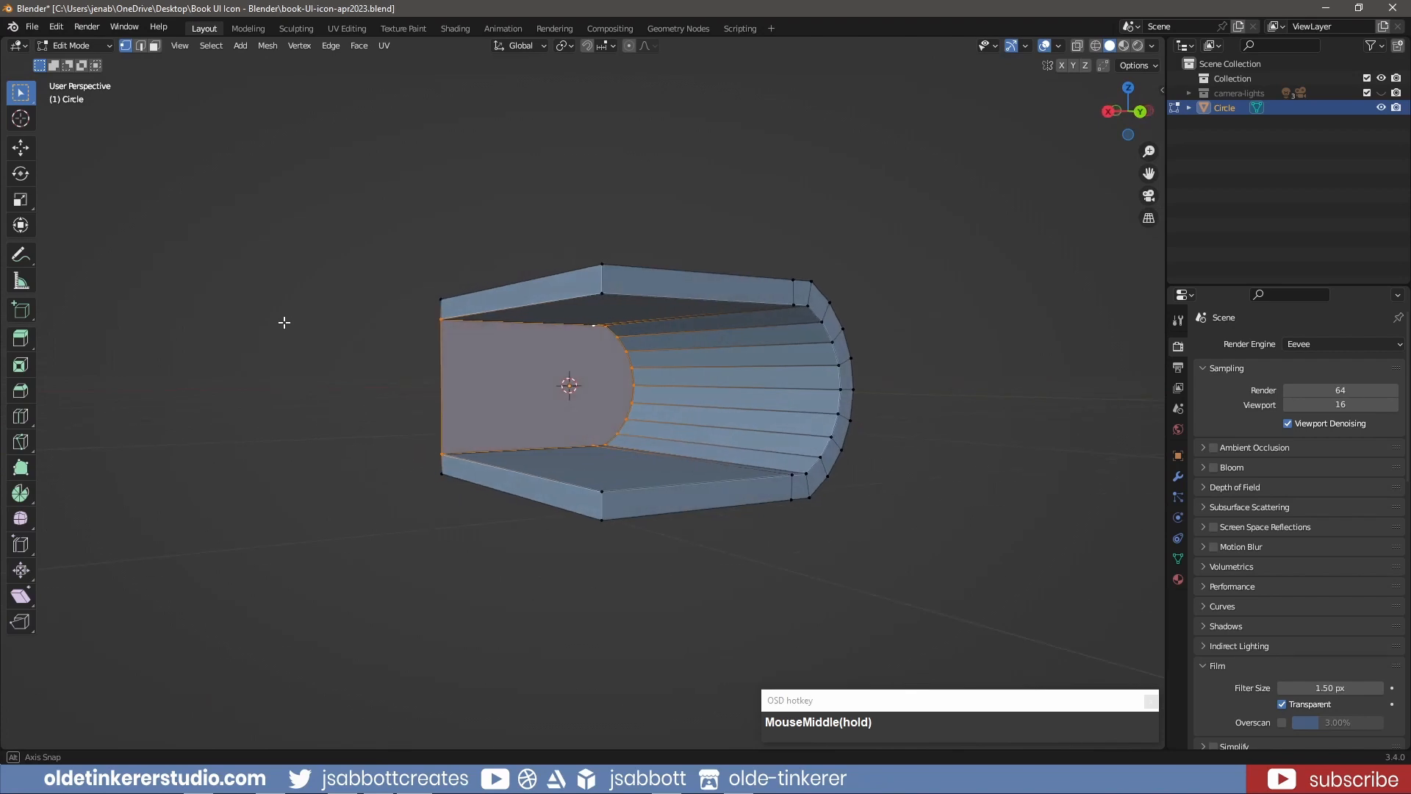
left_click(601, 293, "alt")
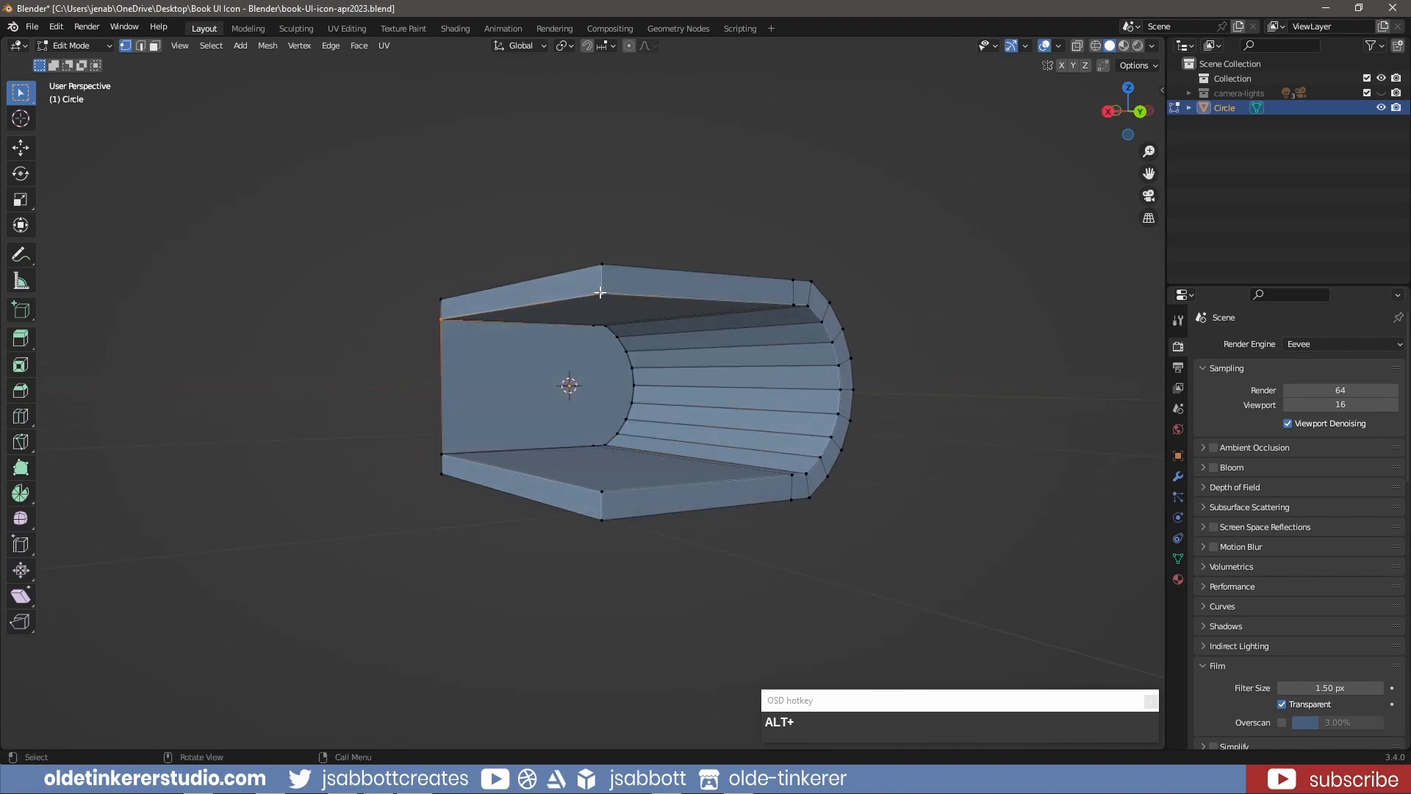
left_click(796, 306, "alt")
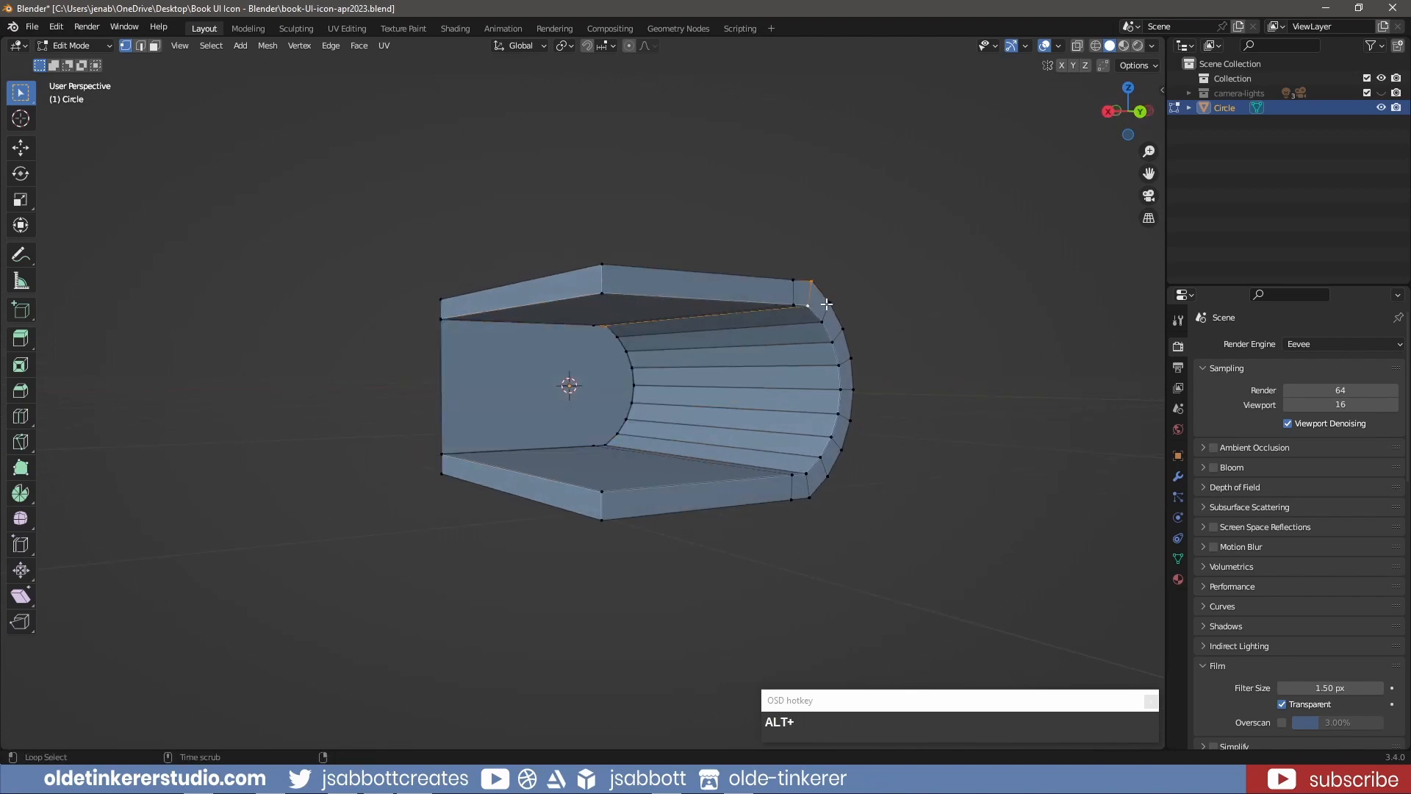
left_click(806, 309, "alt")
Step: Select the inner rim vertices on the open back side from cover to cover and fill them with a face
left_click(595, 298)
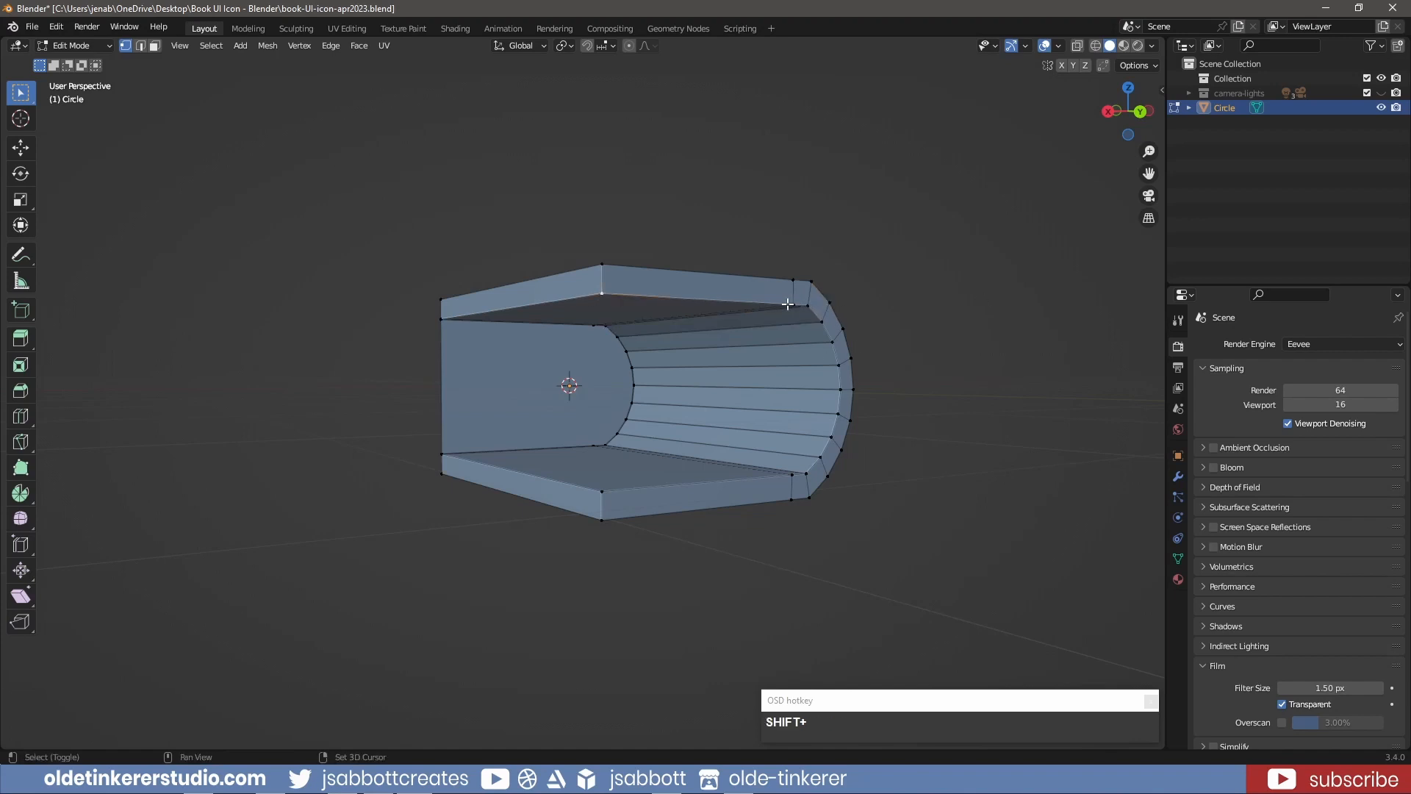
left_click(791, 304, "shift")
left_click(807, 305, "shift")
left_click(821, 322, "shift")
left_click(832, 343, "shift")
left_click(839, 365, "shift")
left_click(840, 389, "shift")
left_click(838, 414, "shift")
left_click(831, 438, "shift")
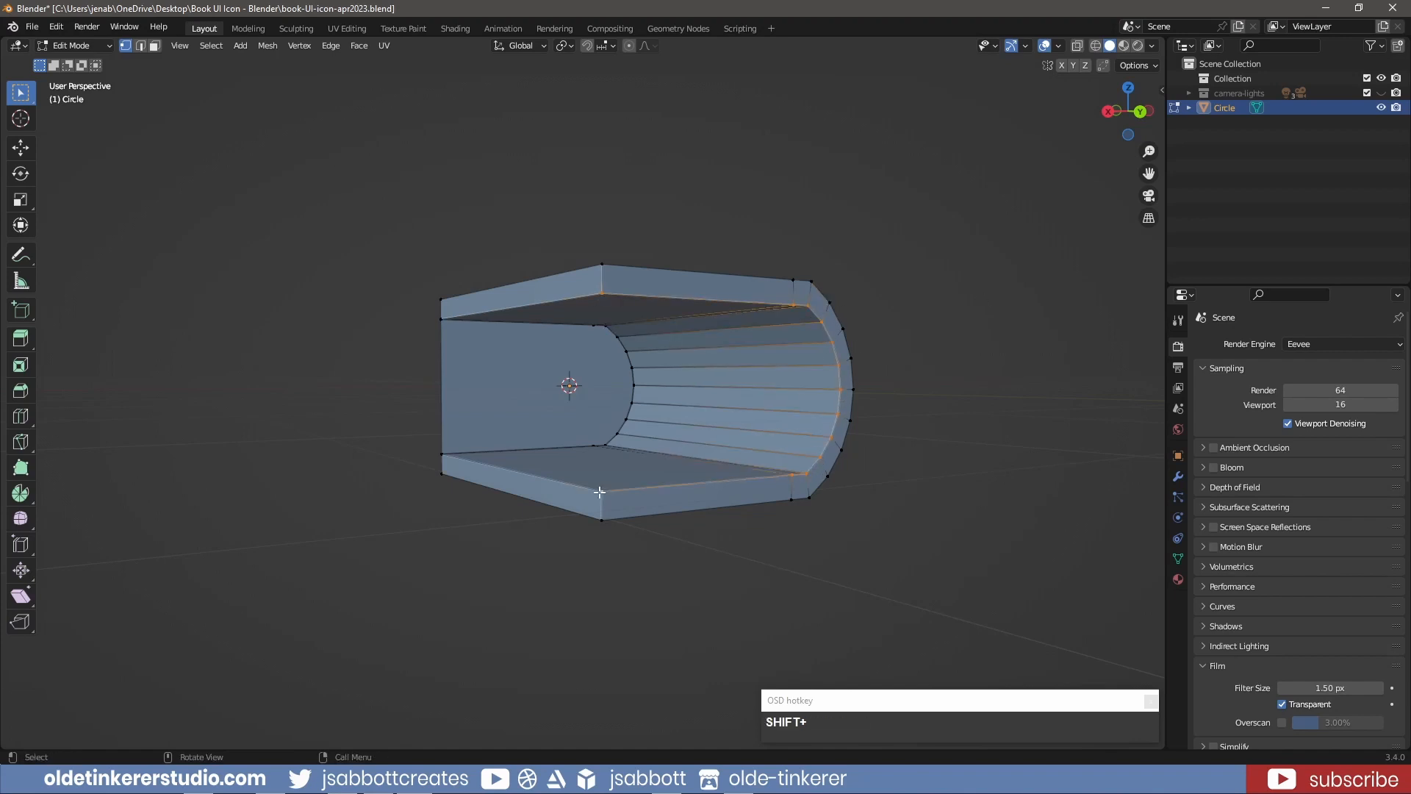
key("f")
Step: Select the four inner corner vertices of the opening opposite the spine and fill it with a face
left_click(603, 295)
left_click(602, 491, "shift")
middle_click_drag(510, 438, 708, 450)
left_click(263, 303, "shift")
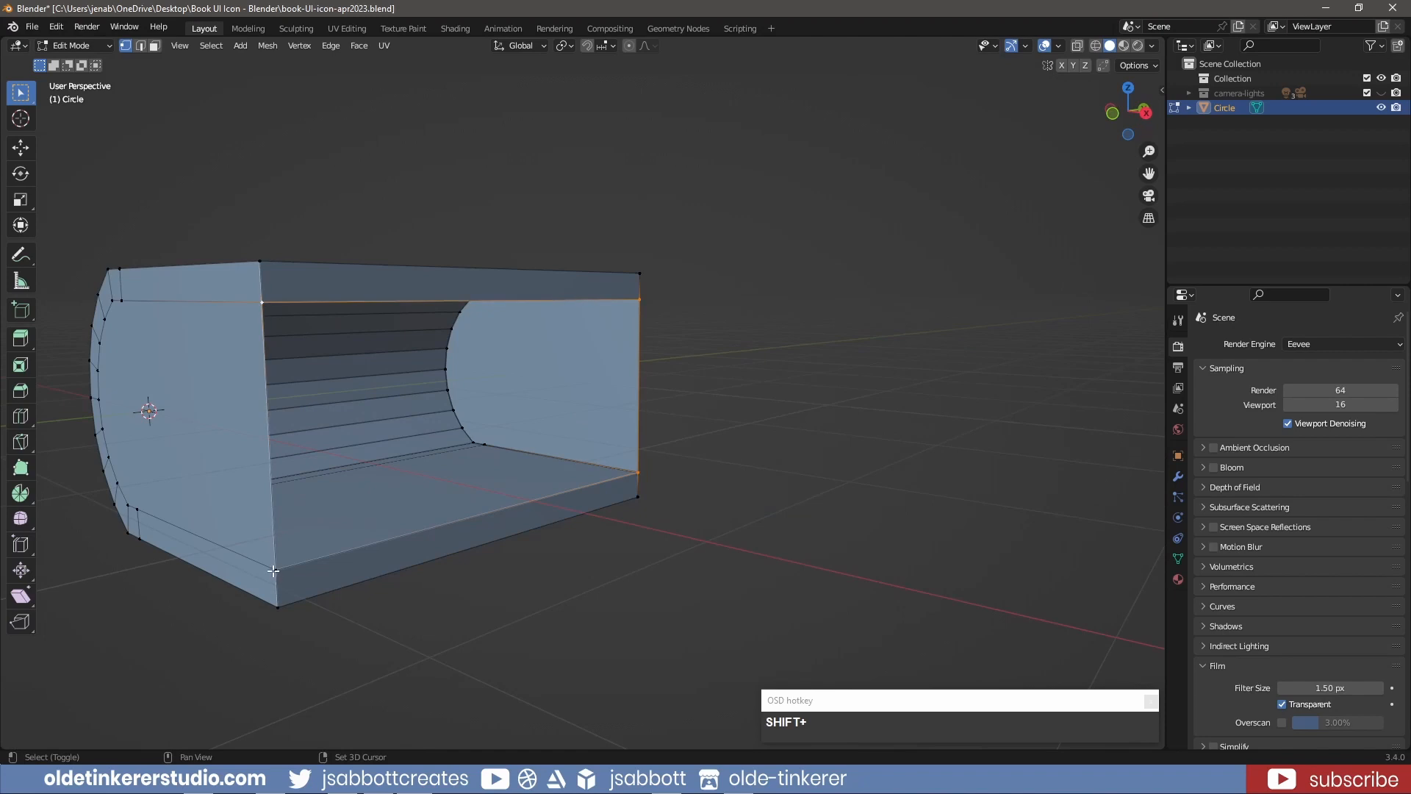
left_click(273, 571, "shift")
key("f")
Step: Add a centred lengthwise loop cut to the fore-edge face and move the new edge inward along X
middle_click_drag(331, 529, 532, 404)
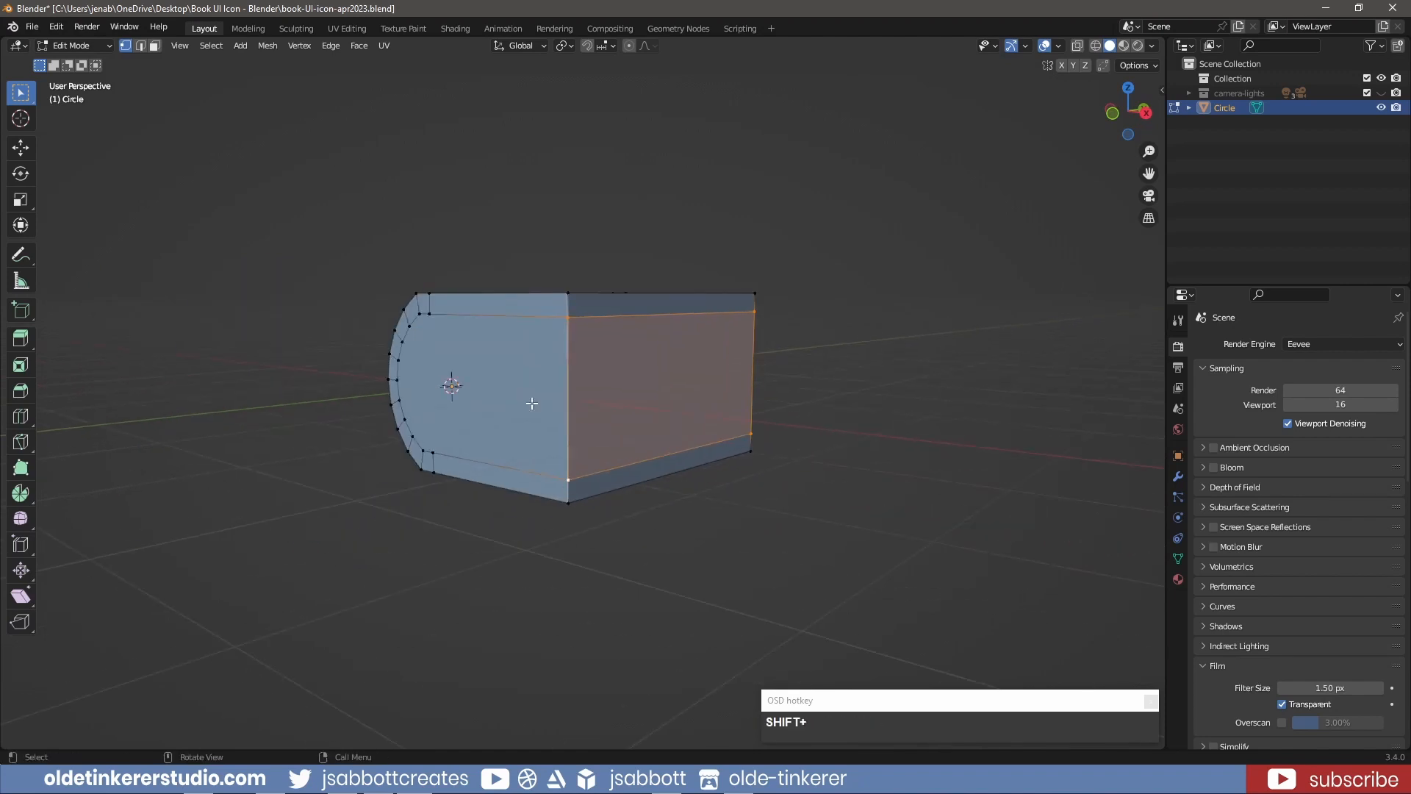
key("2")
key("ctrl+r")
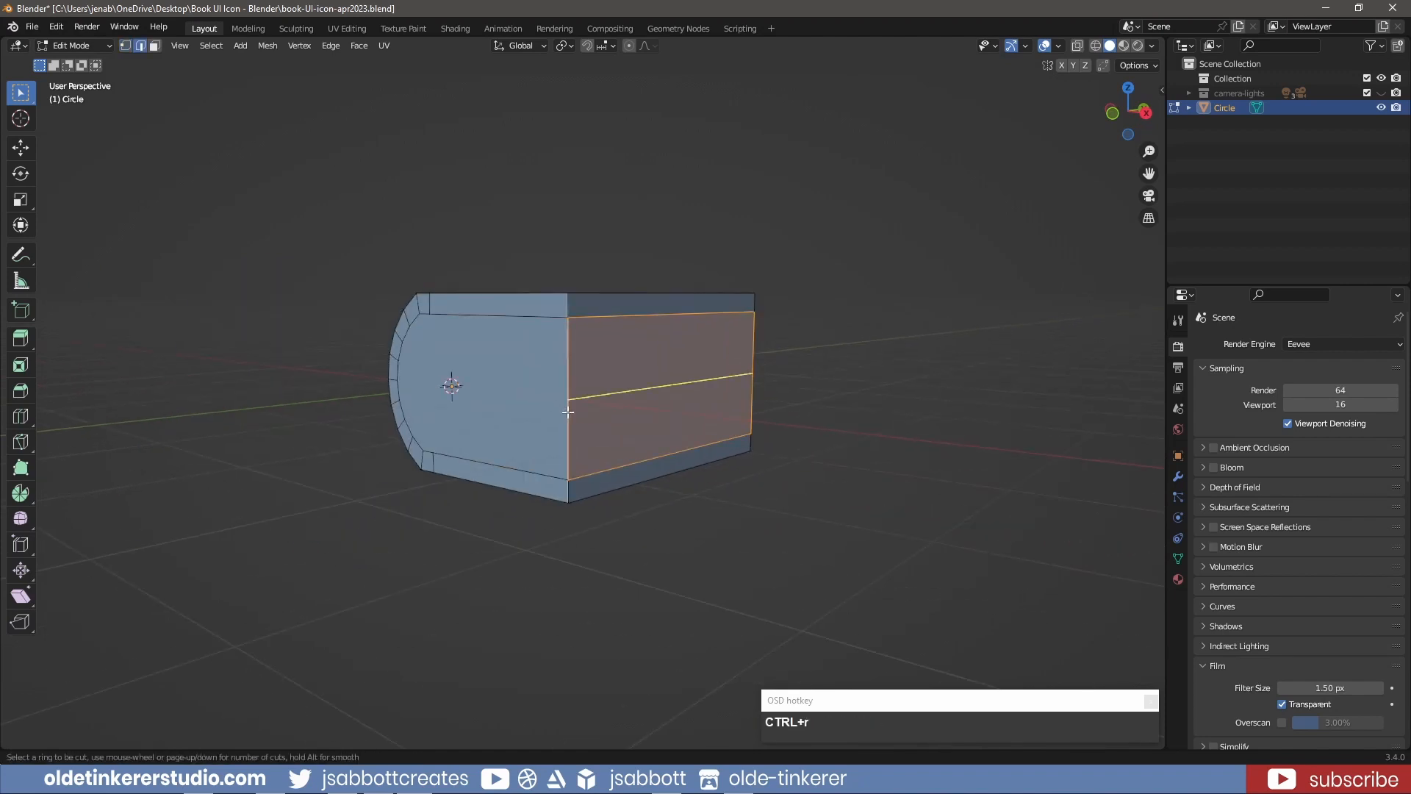
left_click(568, 412)
left_click(568, 412)
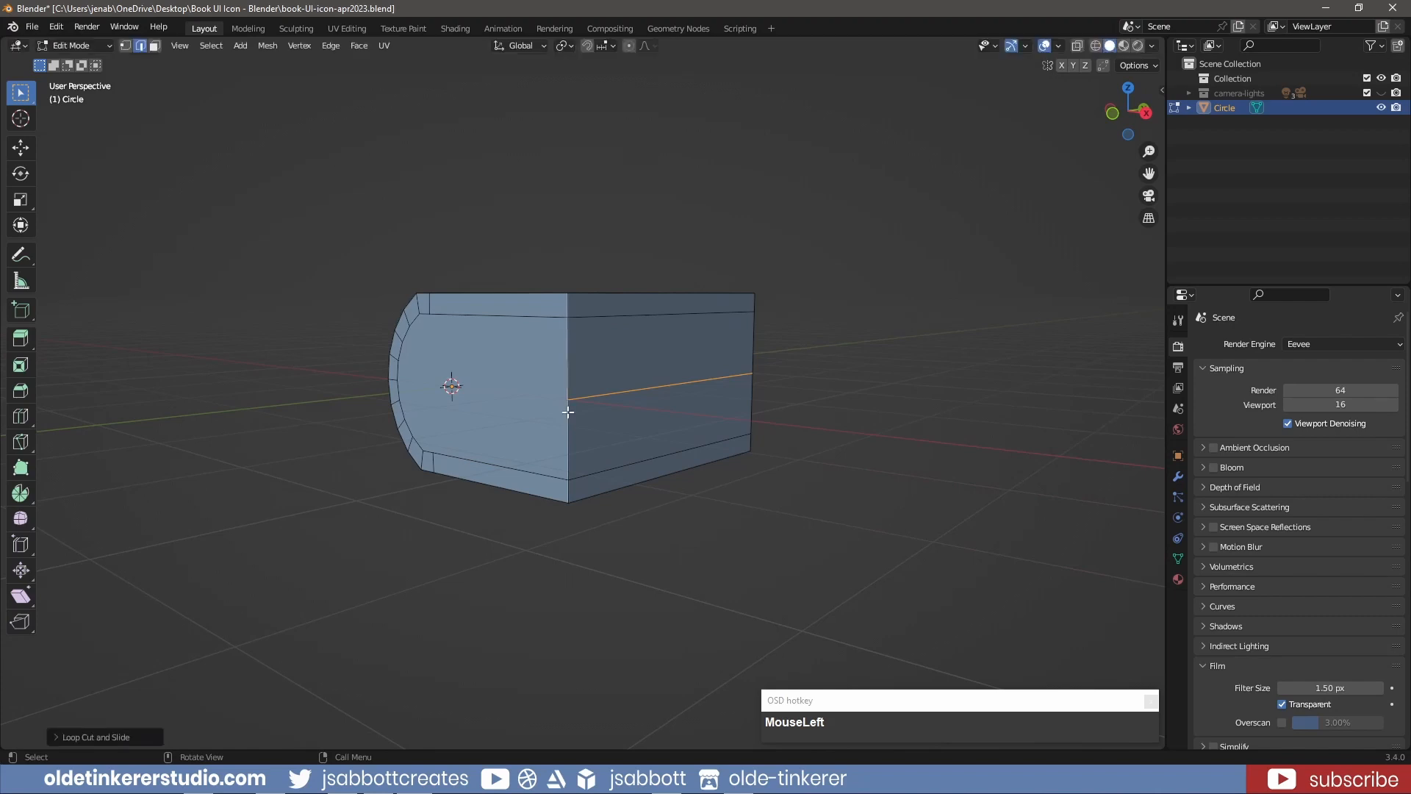
middle_click_drag(599, 465, 755, 492)
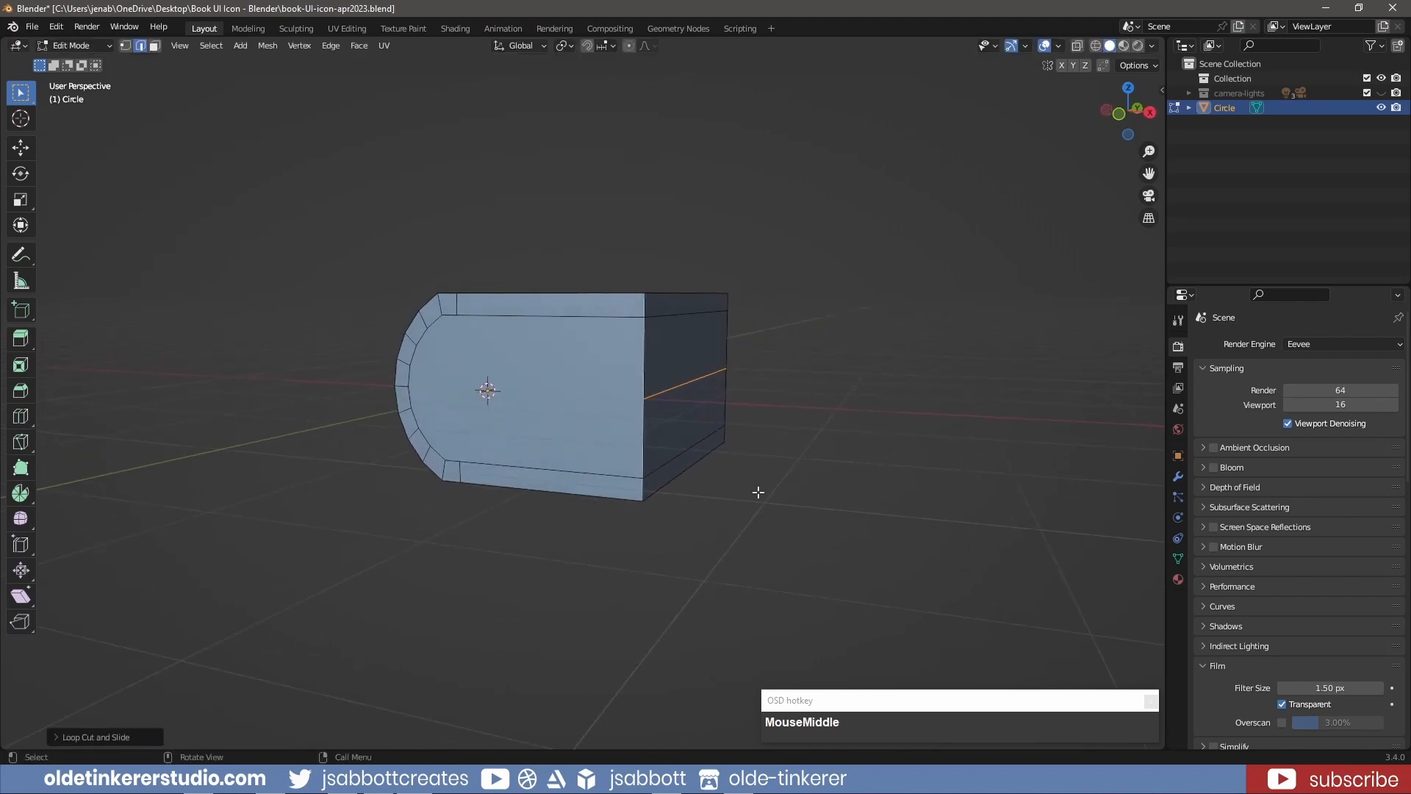
key("g")
key("x")
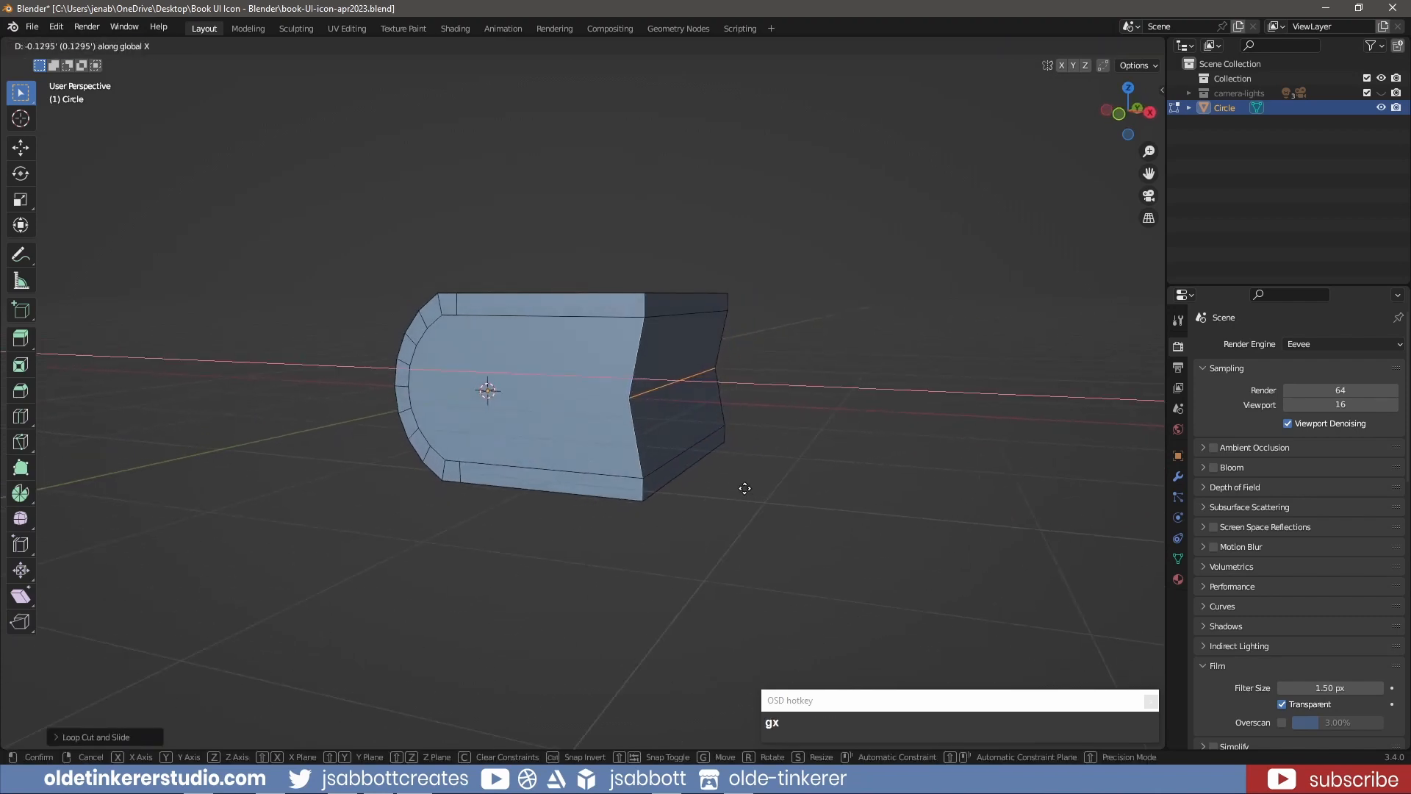
left_click(761, 466)
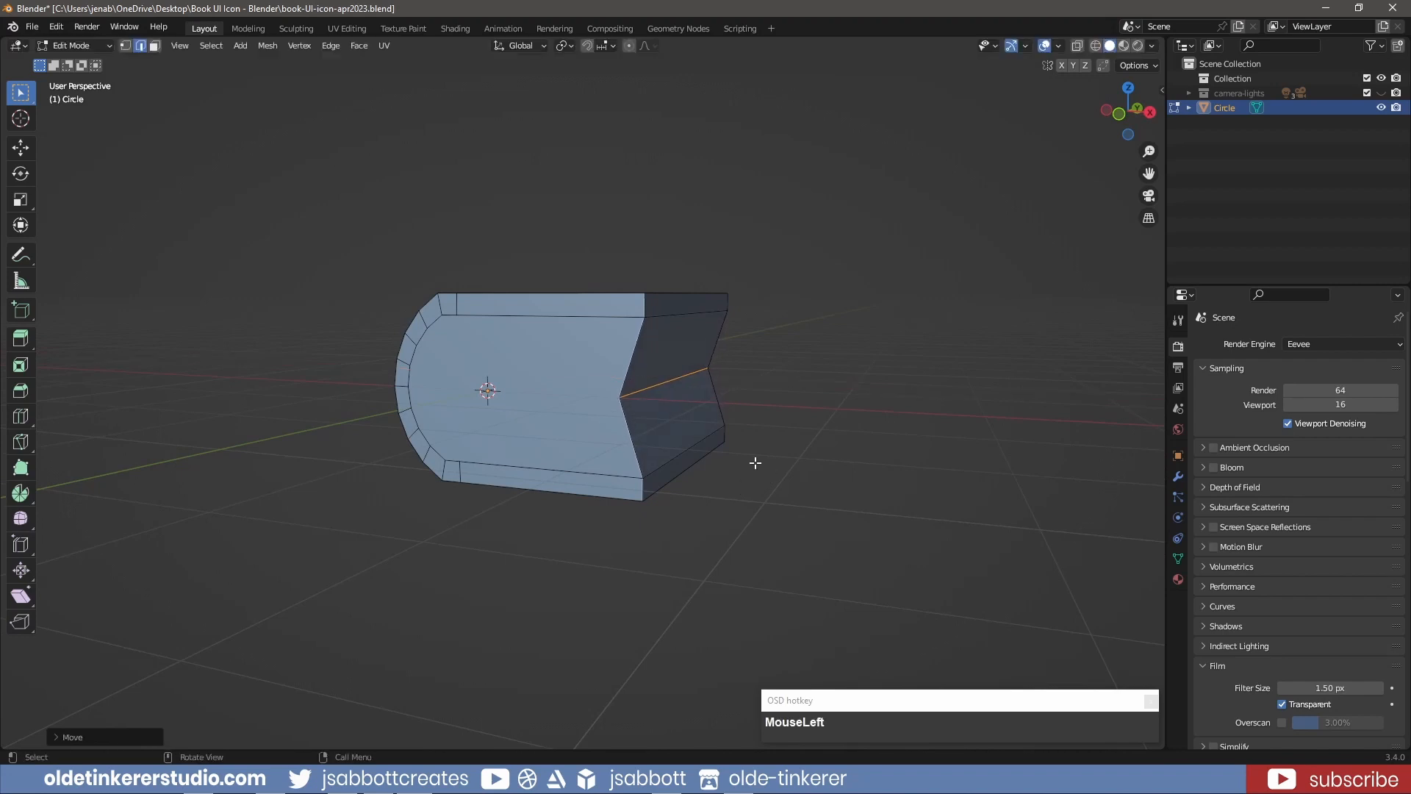
Step: Bevel the inset fore-edge line into a concave curve with 7 segments and a width of about 0.56'
key("ctrl+b")
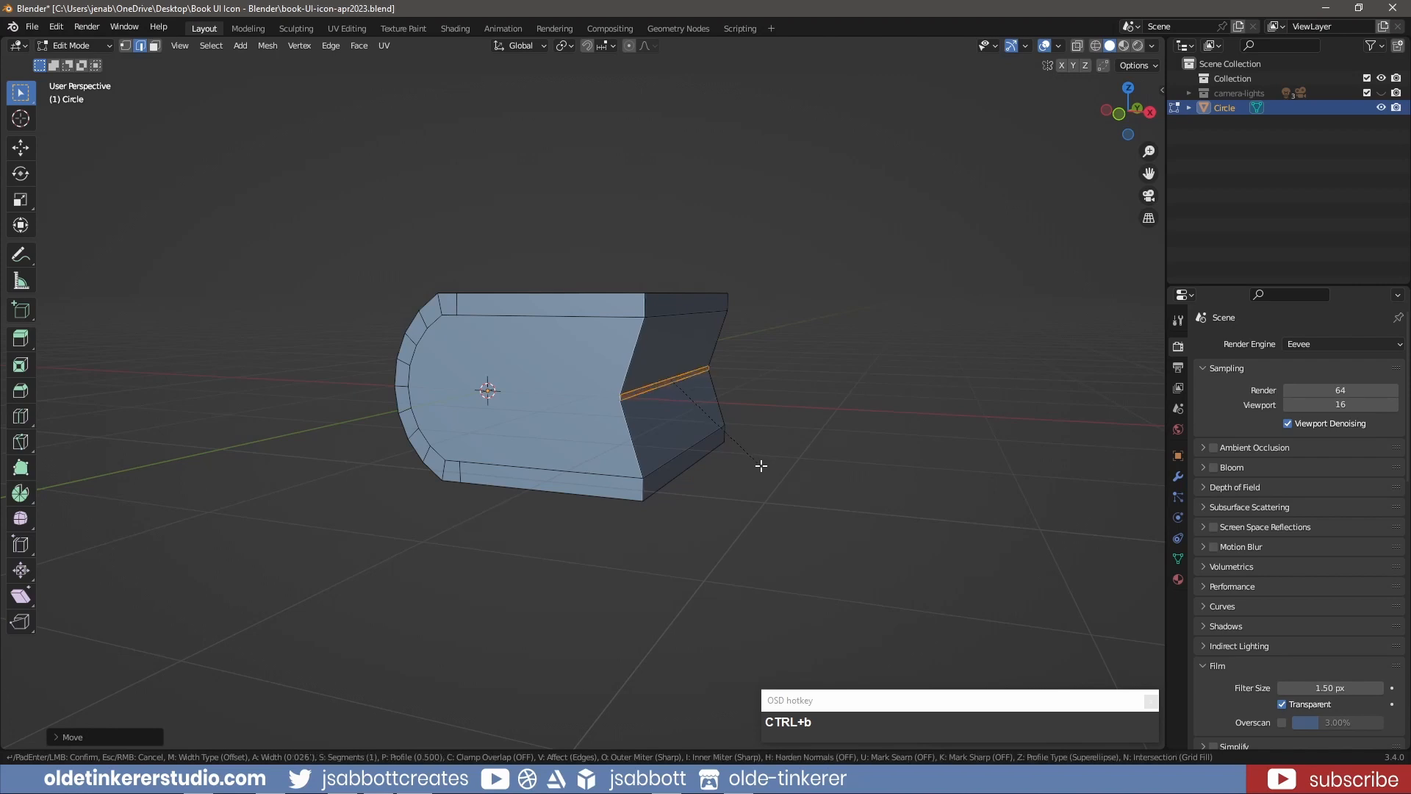
scroll(778, 476, "up", 2)
scroll(779, 476, "up", 1)
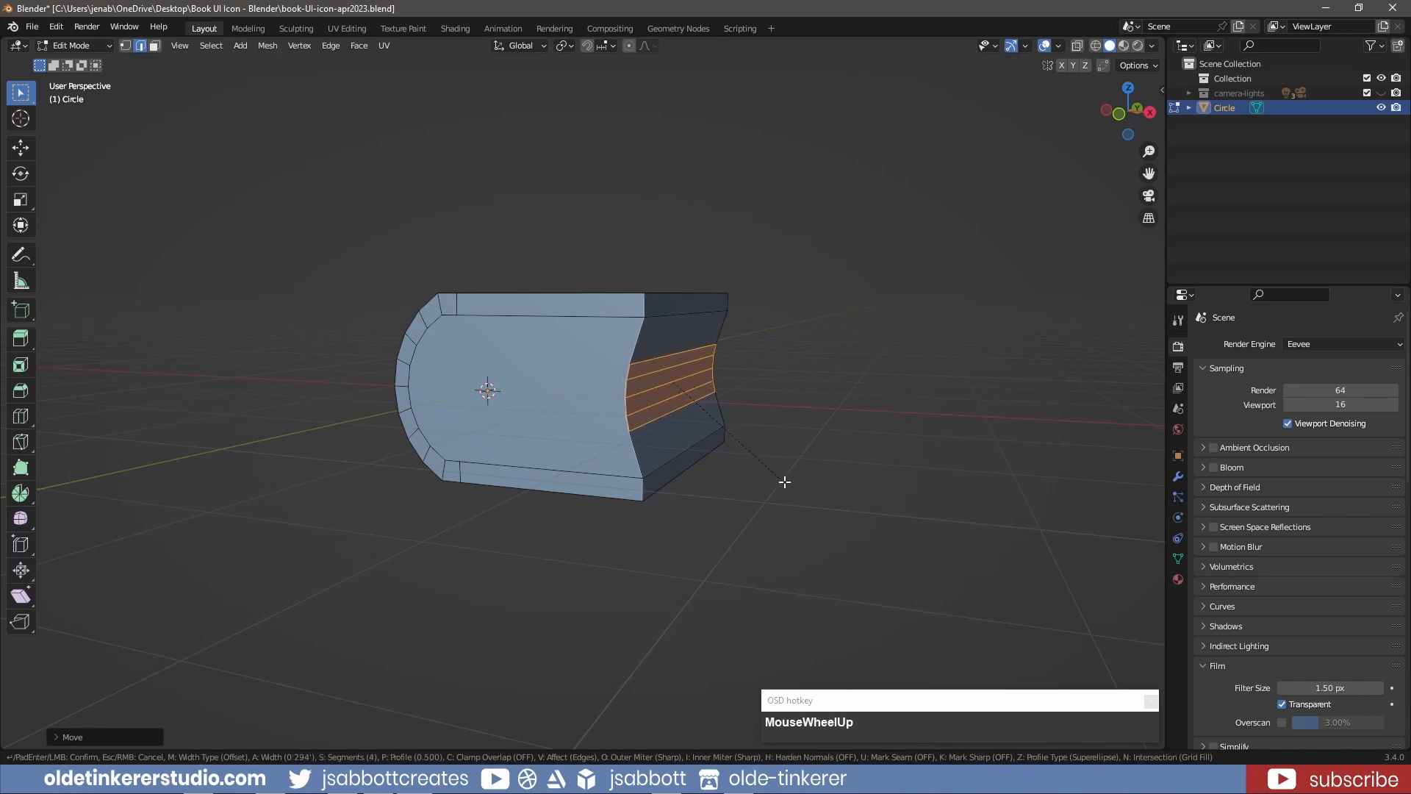
scroll(788, 485, "up", 1)
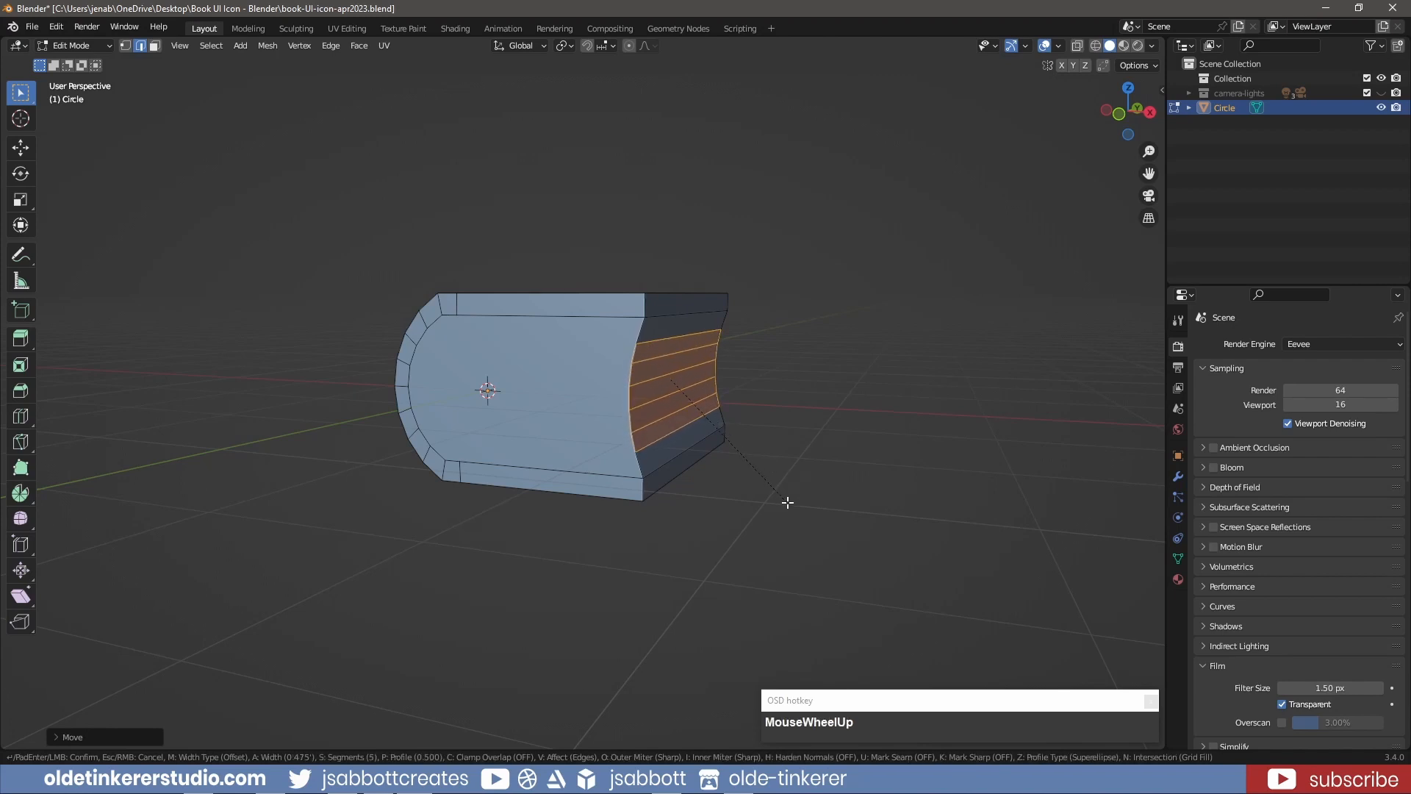
scroll(788, 500, "up", 1)
scroll(790, 511, "up", 1)
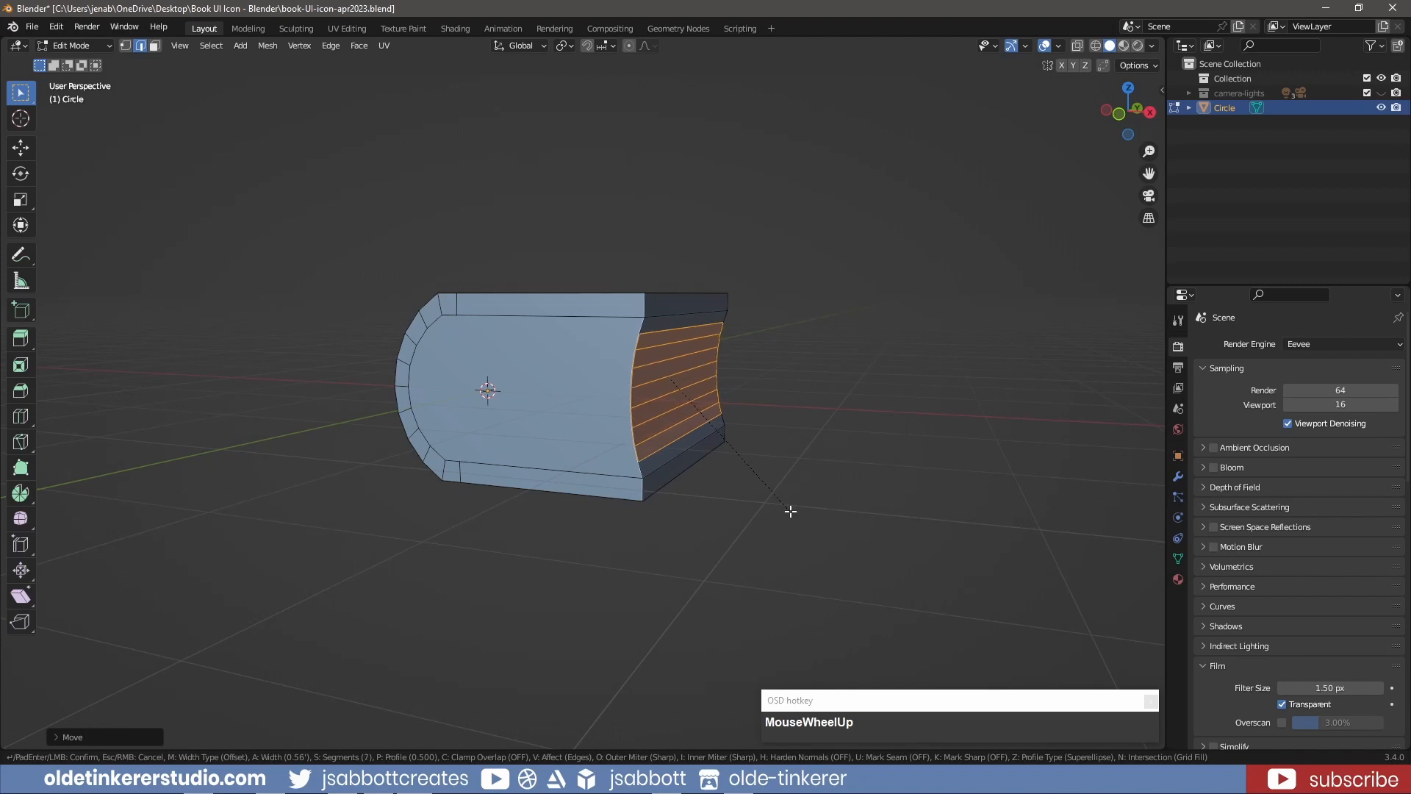
left_click(790, 510)
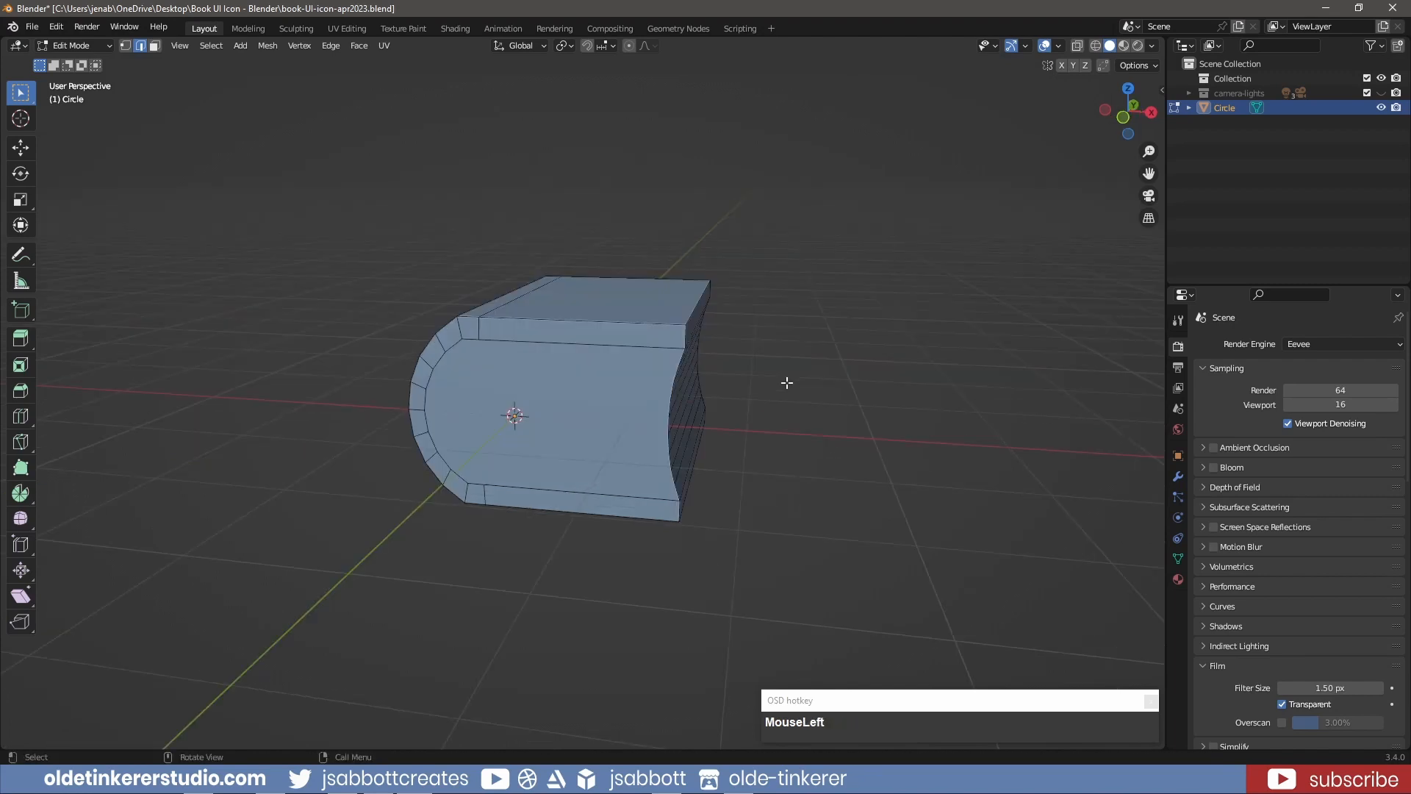
Step: Add lengthwise loop cuts in the narrow strips beside the spine on the upper and lower covers
key("KP_7")
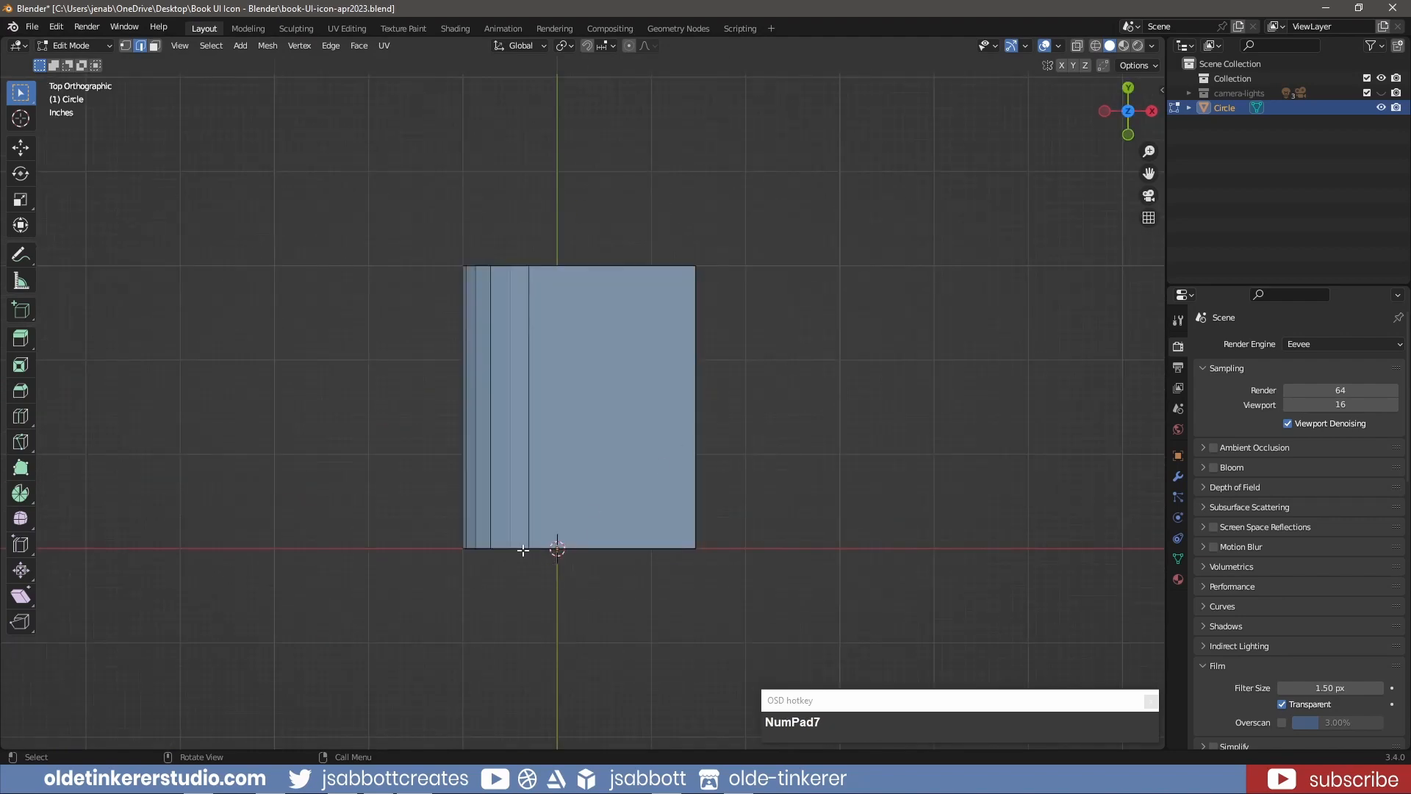
left_click(523, 550)
middle_click_drag(531, 603, 536, 369)
key("ctrl+r")
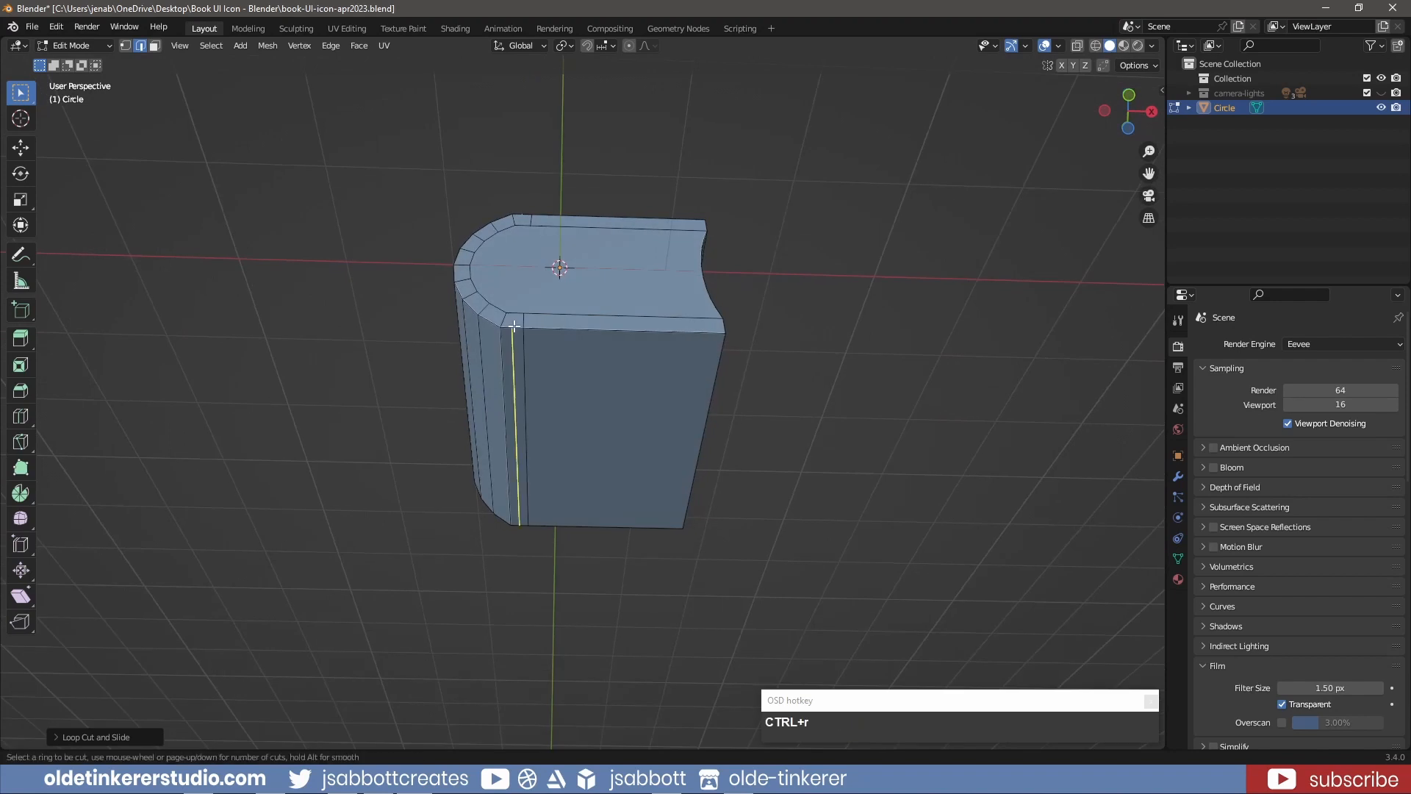
double_click(514, 326)
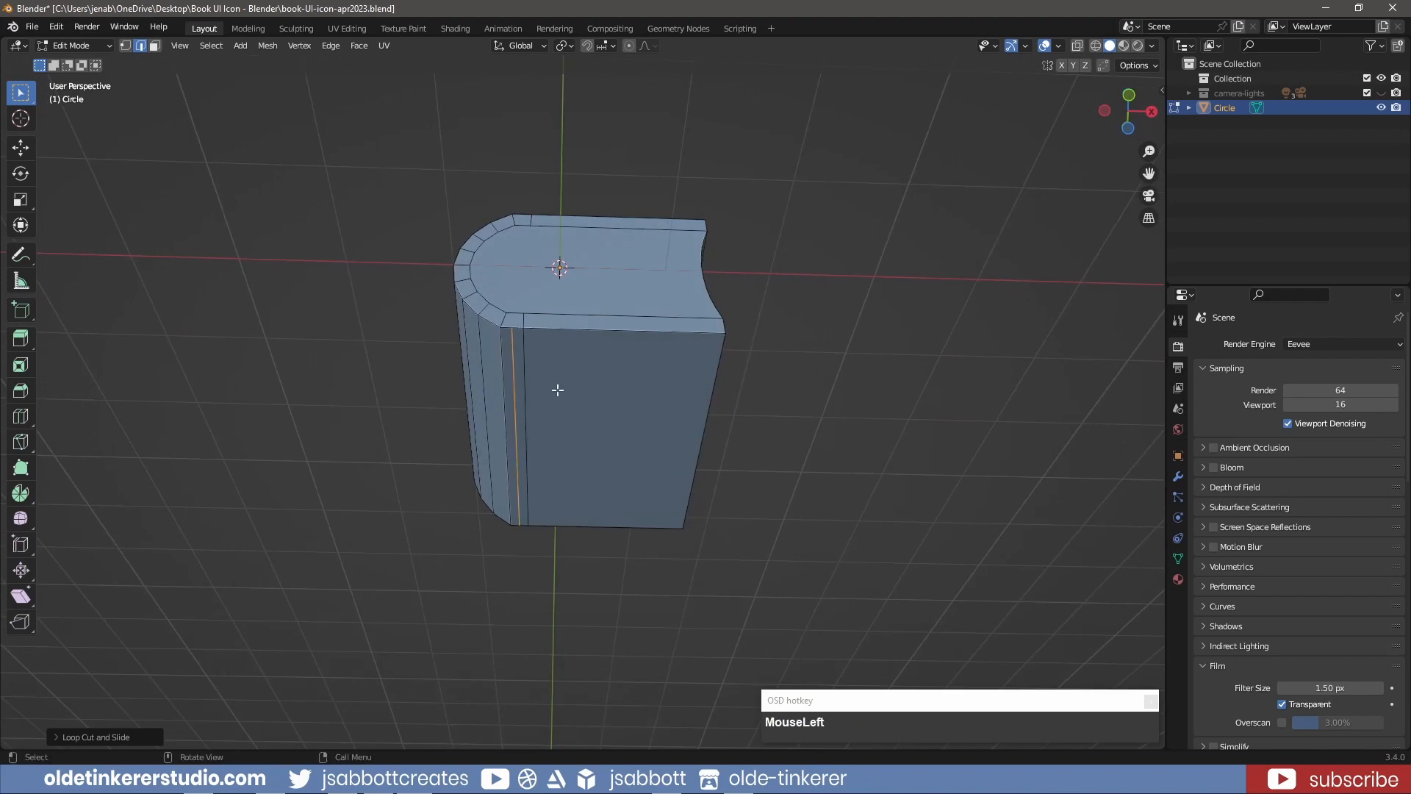
Step: Move the lower cover's new edge 0.05 along Z to form a hinge groove and bevel it with 3 segments
key("g")
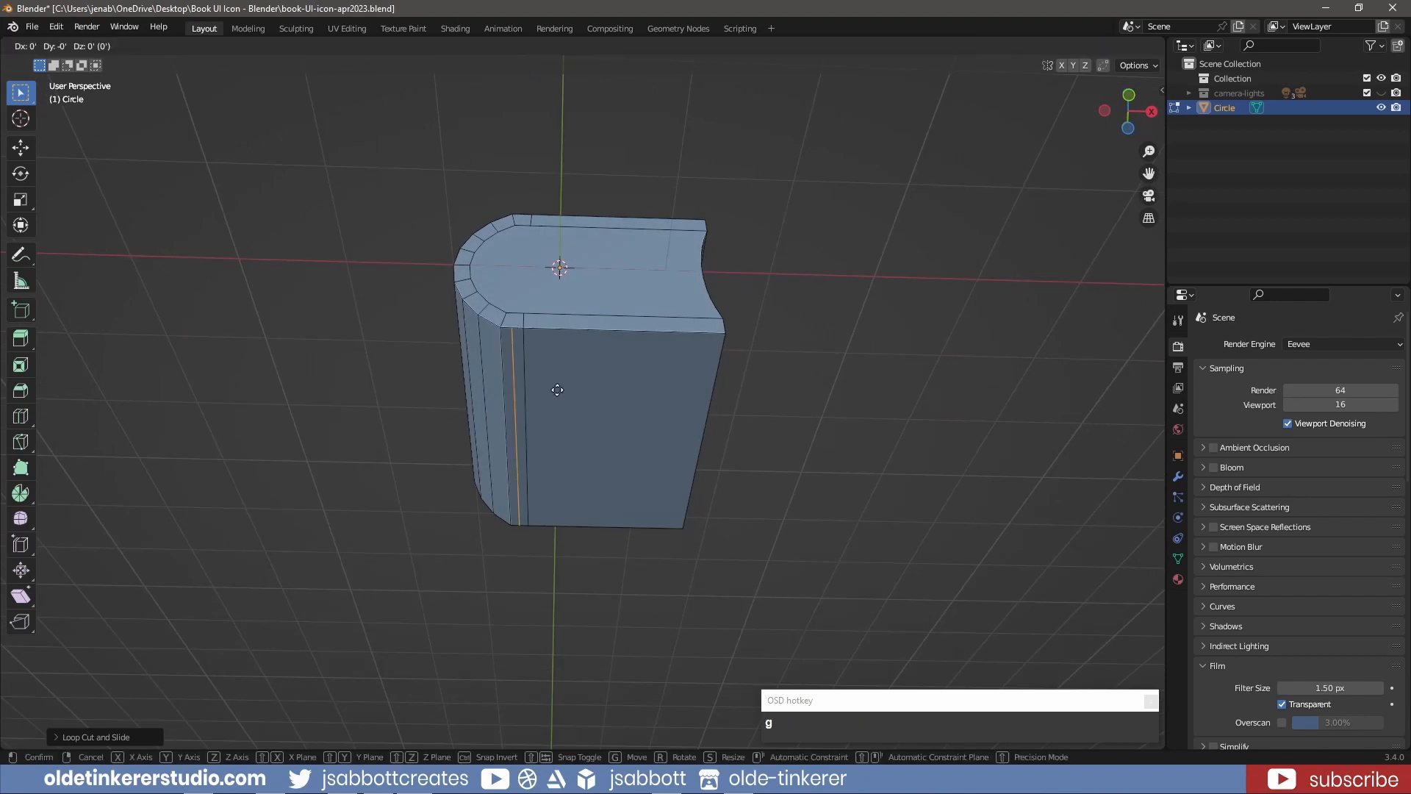
type("z.05")
key("Return")
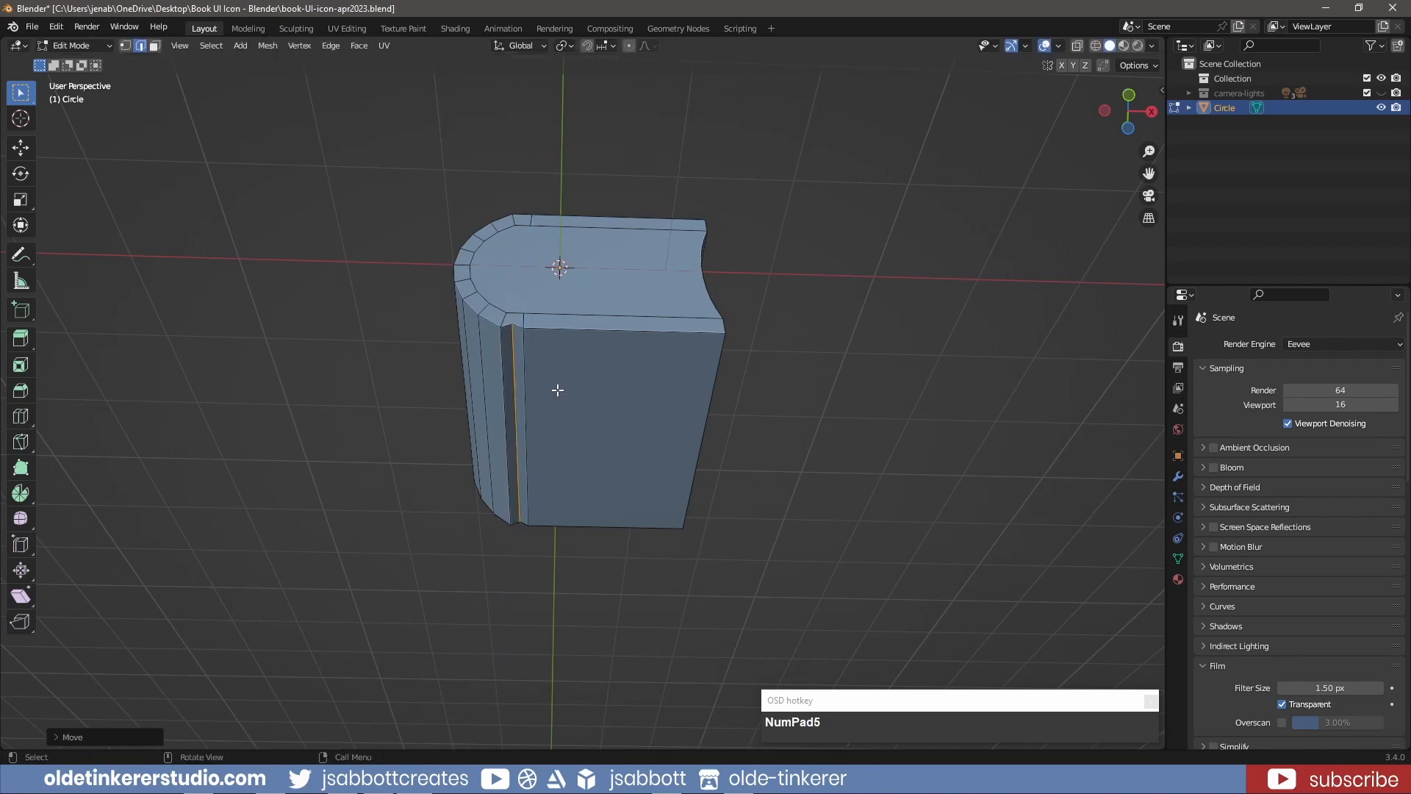
key("ctrl+b")
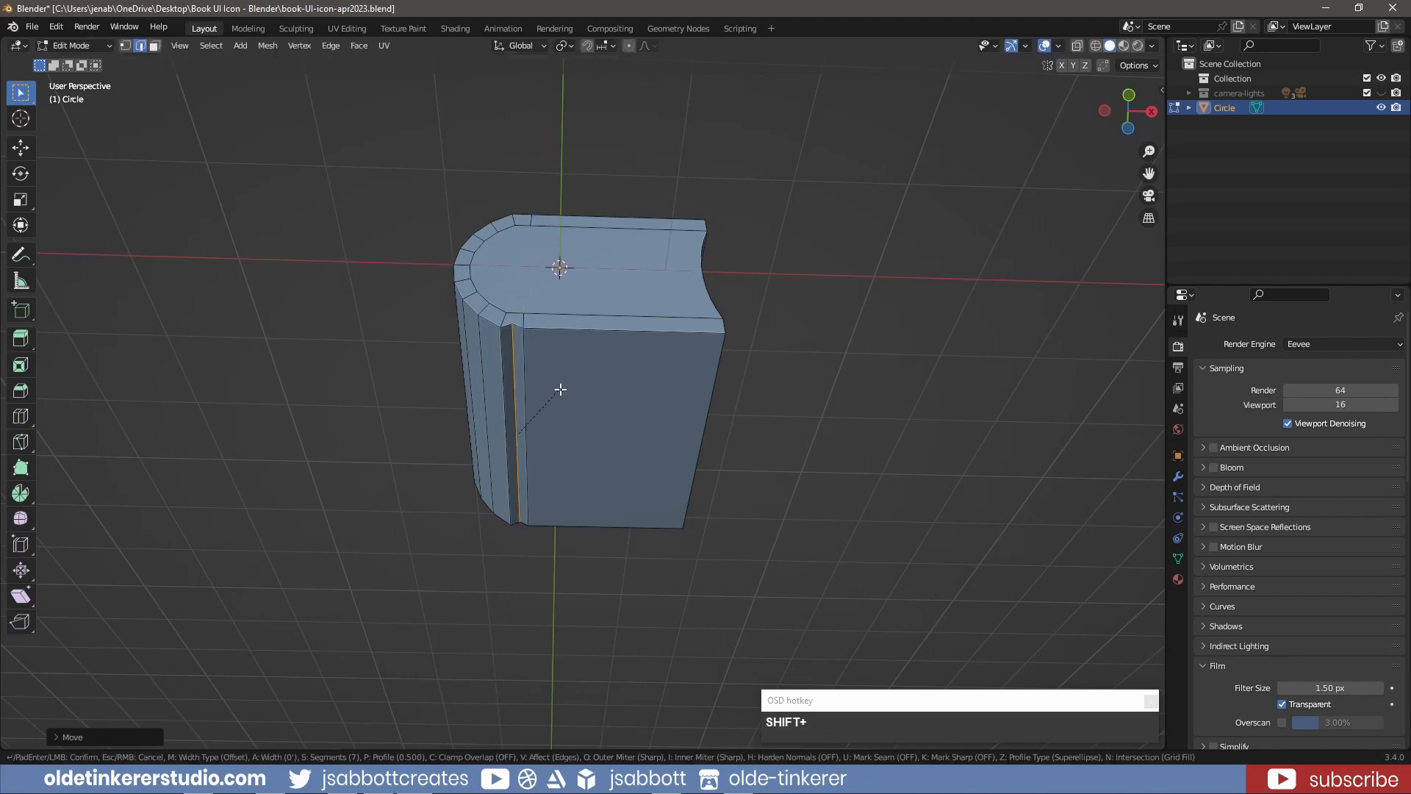
scroll(580, 378, "down", 2, "shift")
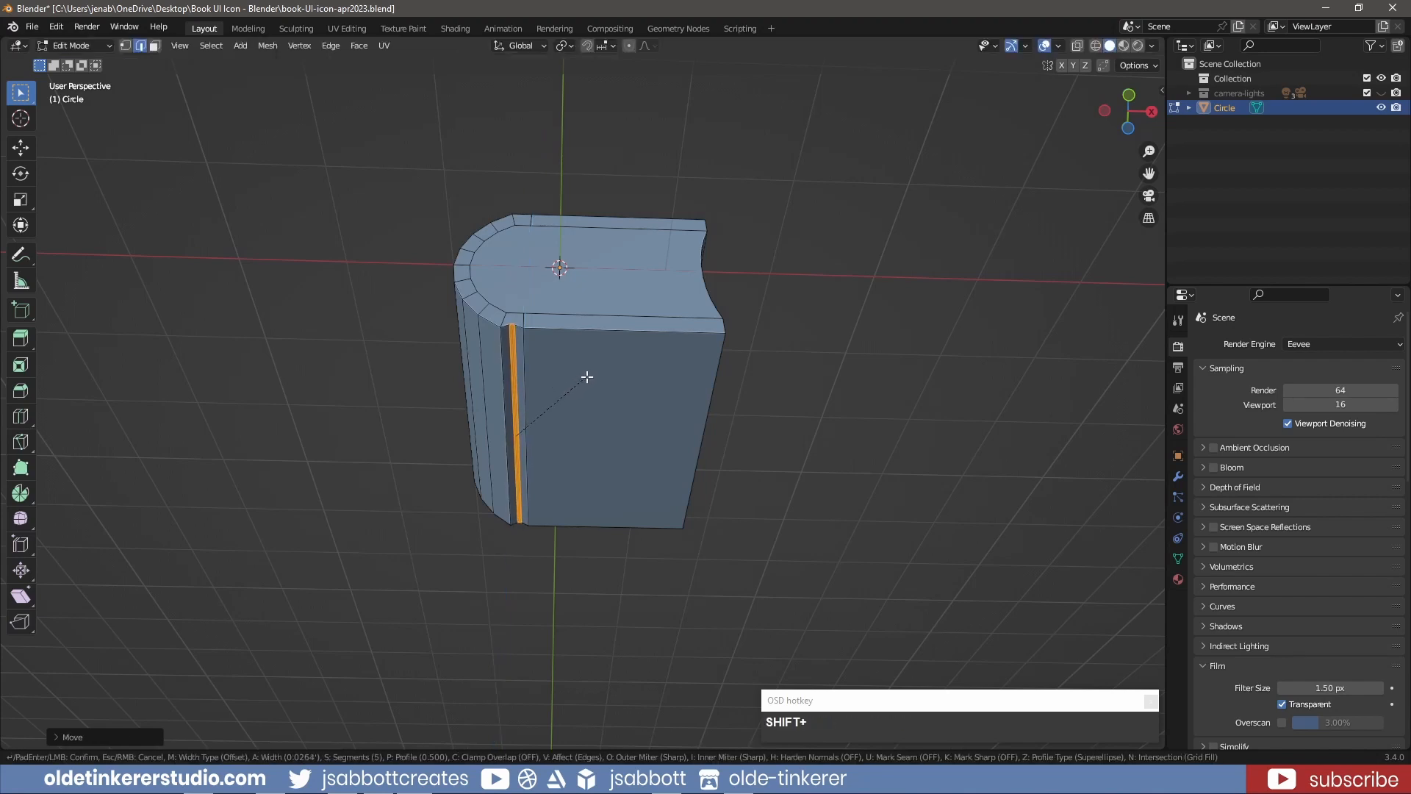
scroll(587, 378, "down", 4, "shift")
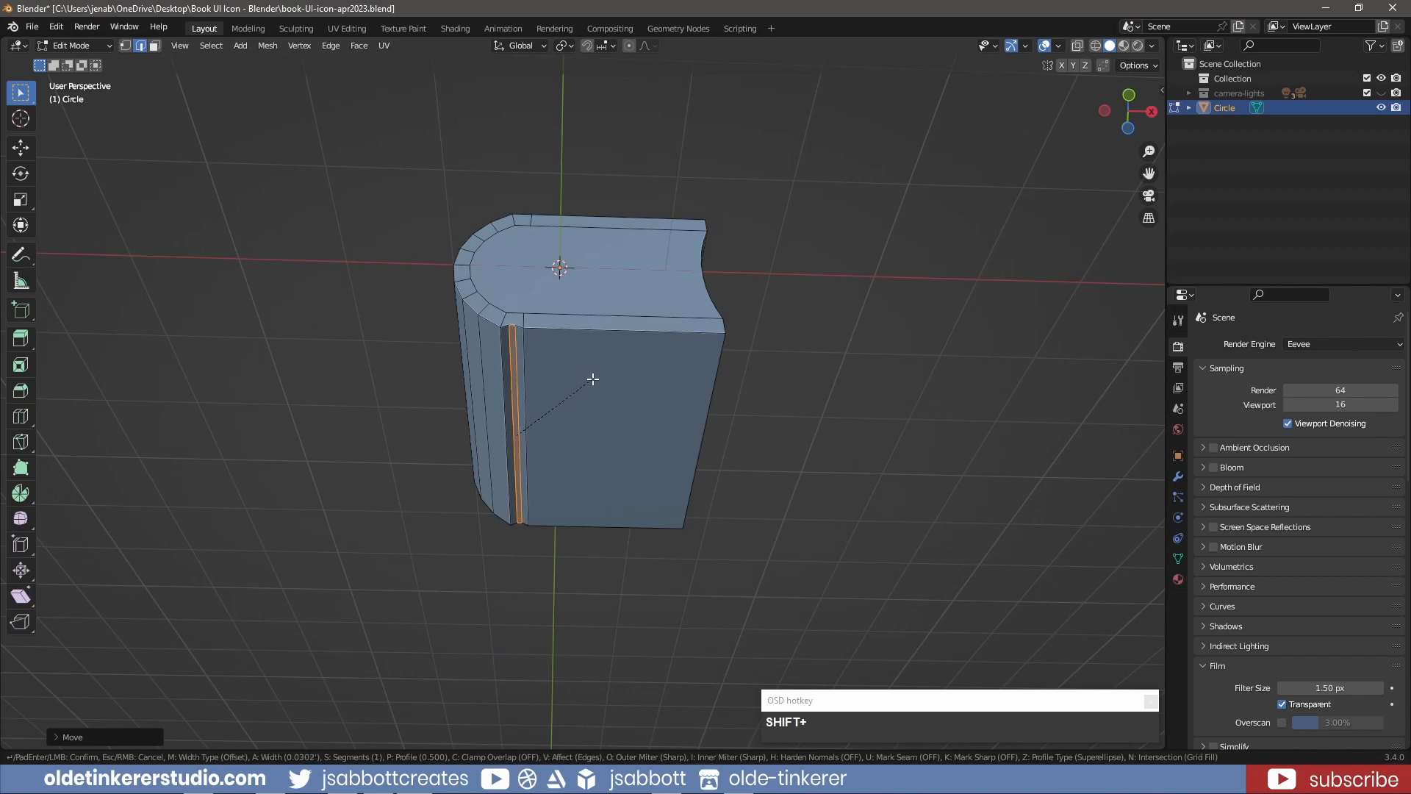
left_click(633, 377)
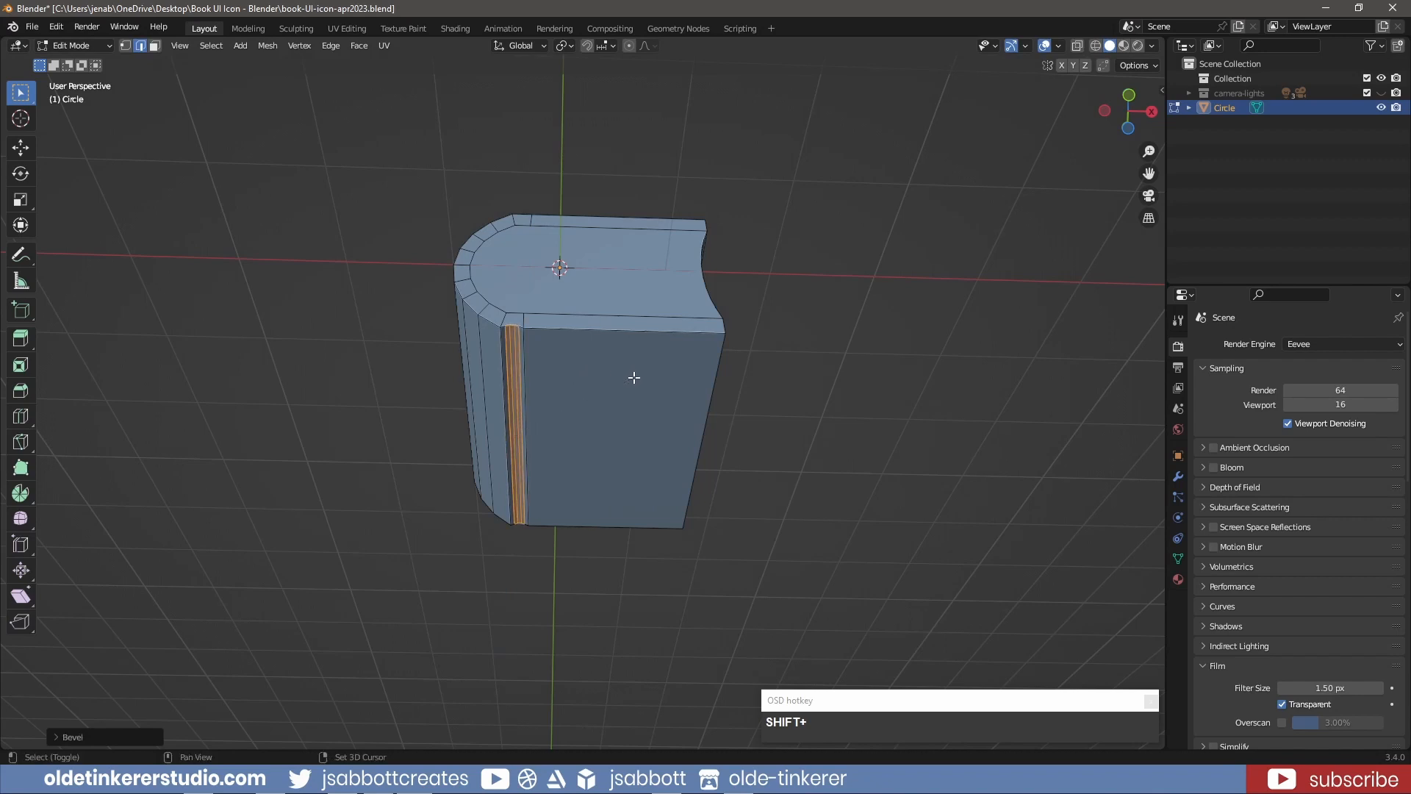
Step: Bevel the matching hinge groove edge on the upper cover with 3 segments
middle_click_drag(633, 378, 512, 367)
left_click(512, 366, "alt")
key("ctrl+b")
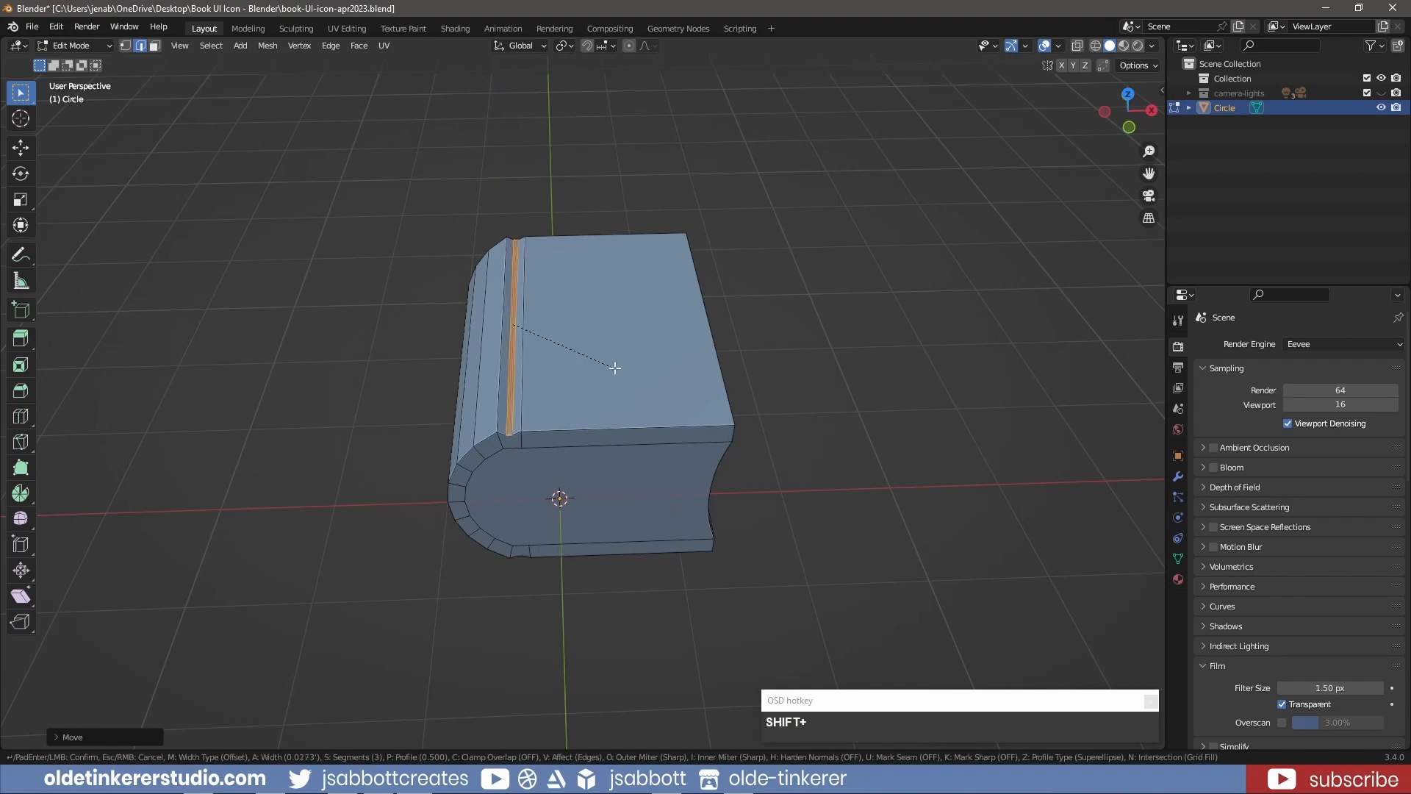
left_click(670, 371)
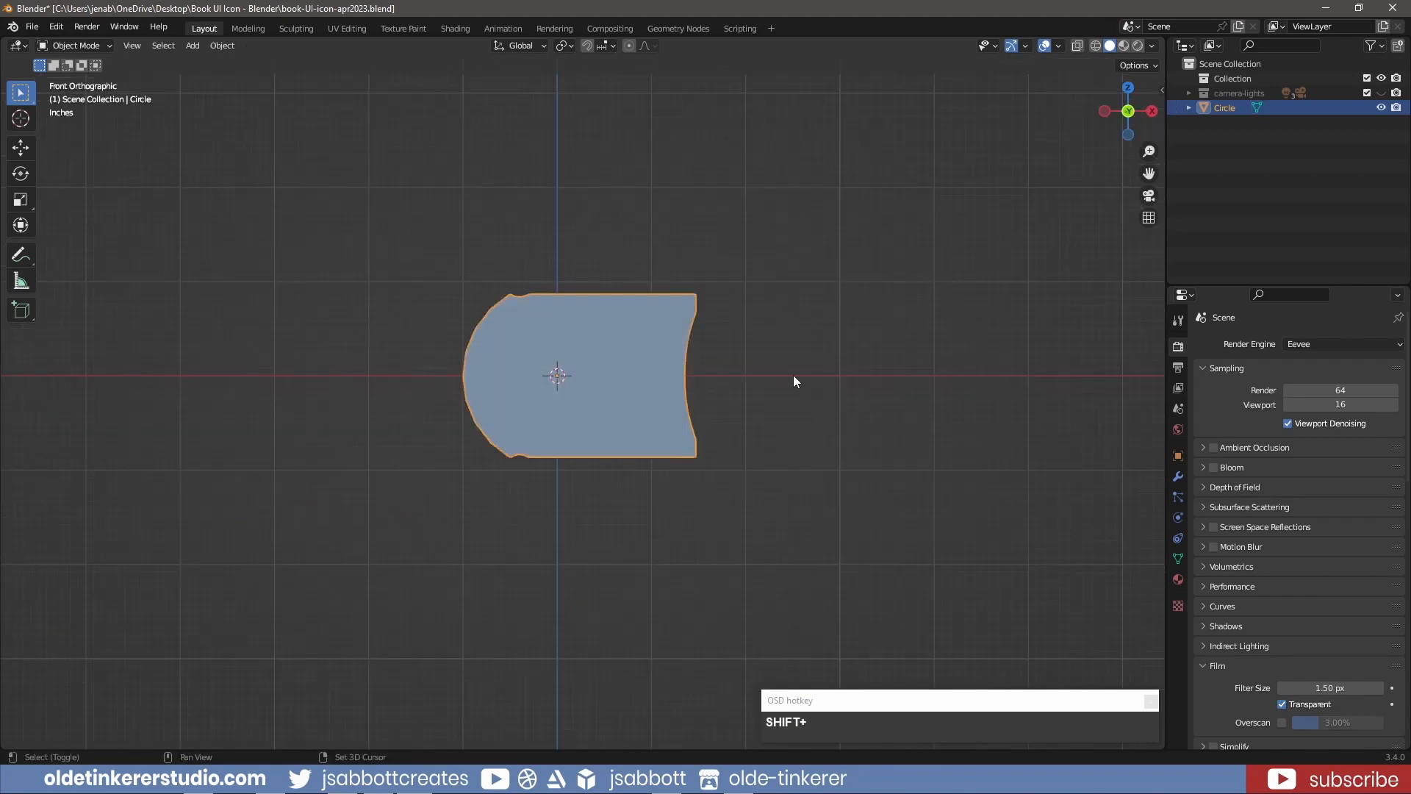
Step: Add a NURBS path to the scene and rotate it 90 degrees around the Z axis
key("shift+a")
mouse_move(794, 388)
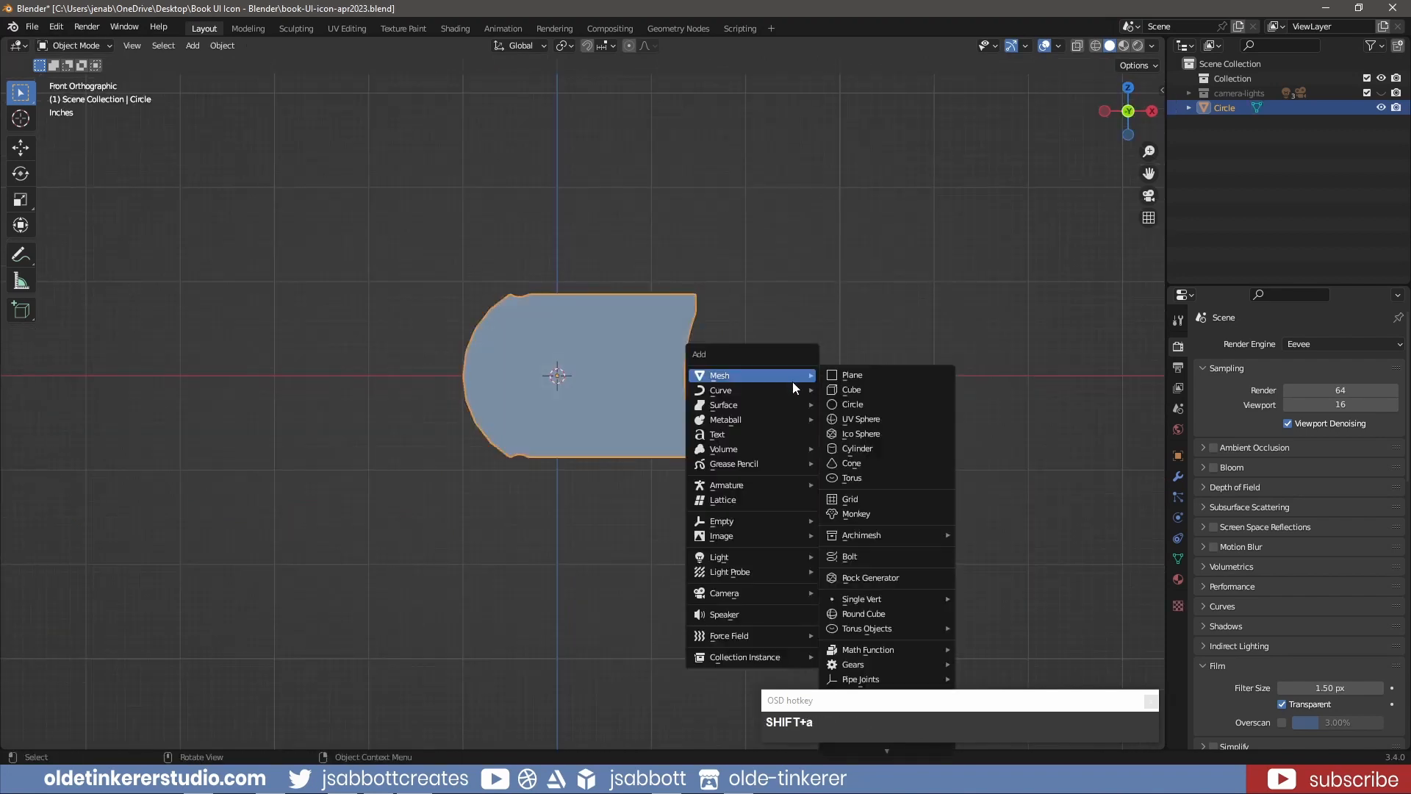
left_click(879, 454)
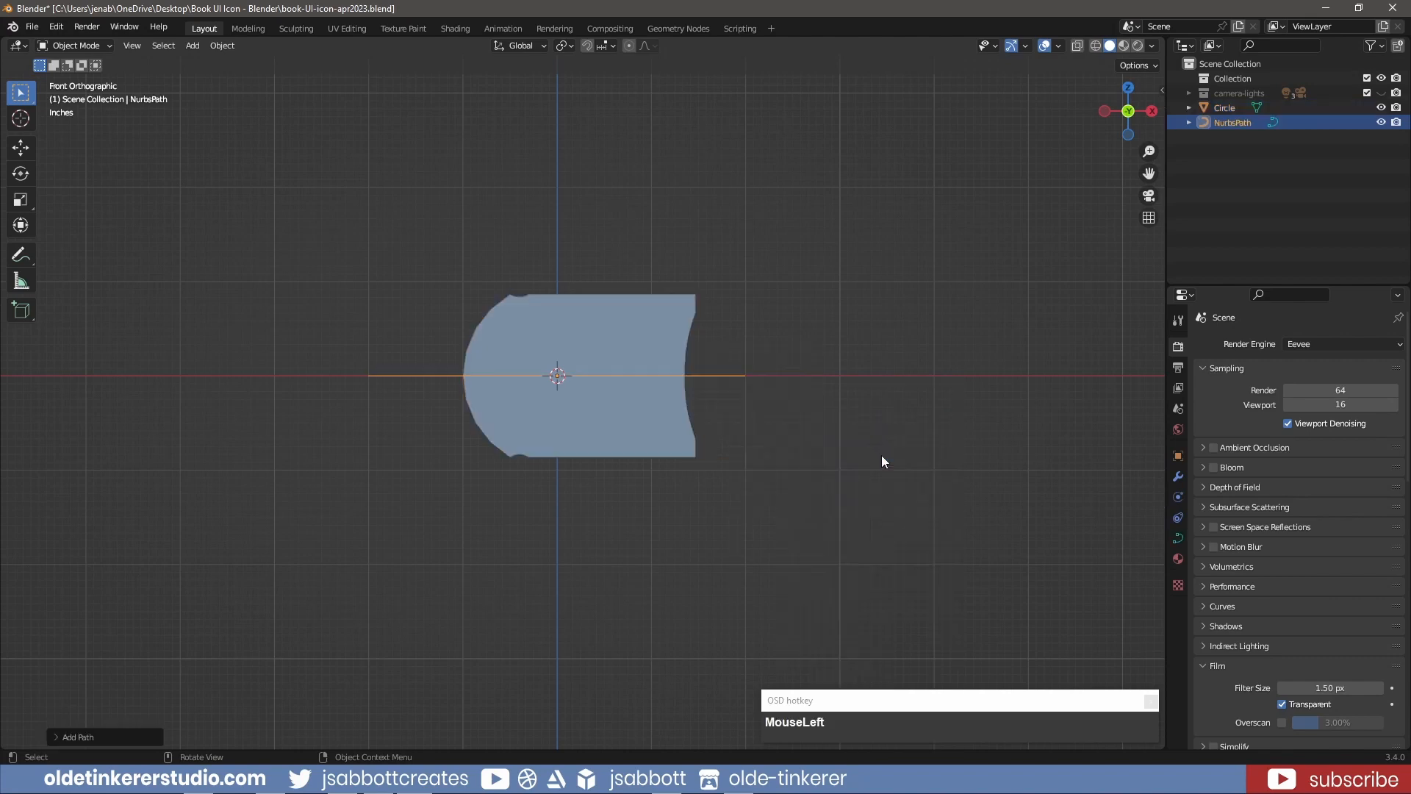
scroll(780, 426, "down", 1)
key("r")
key("z")
key("KP_9")
key("KP_0")
key("Return")
Step: Scale the path's points down and move them so the path extends outward from the book's front end
key("KP_7")
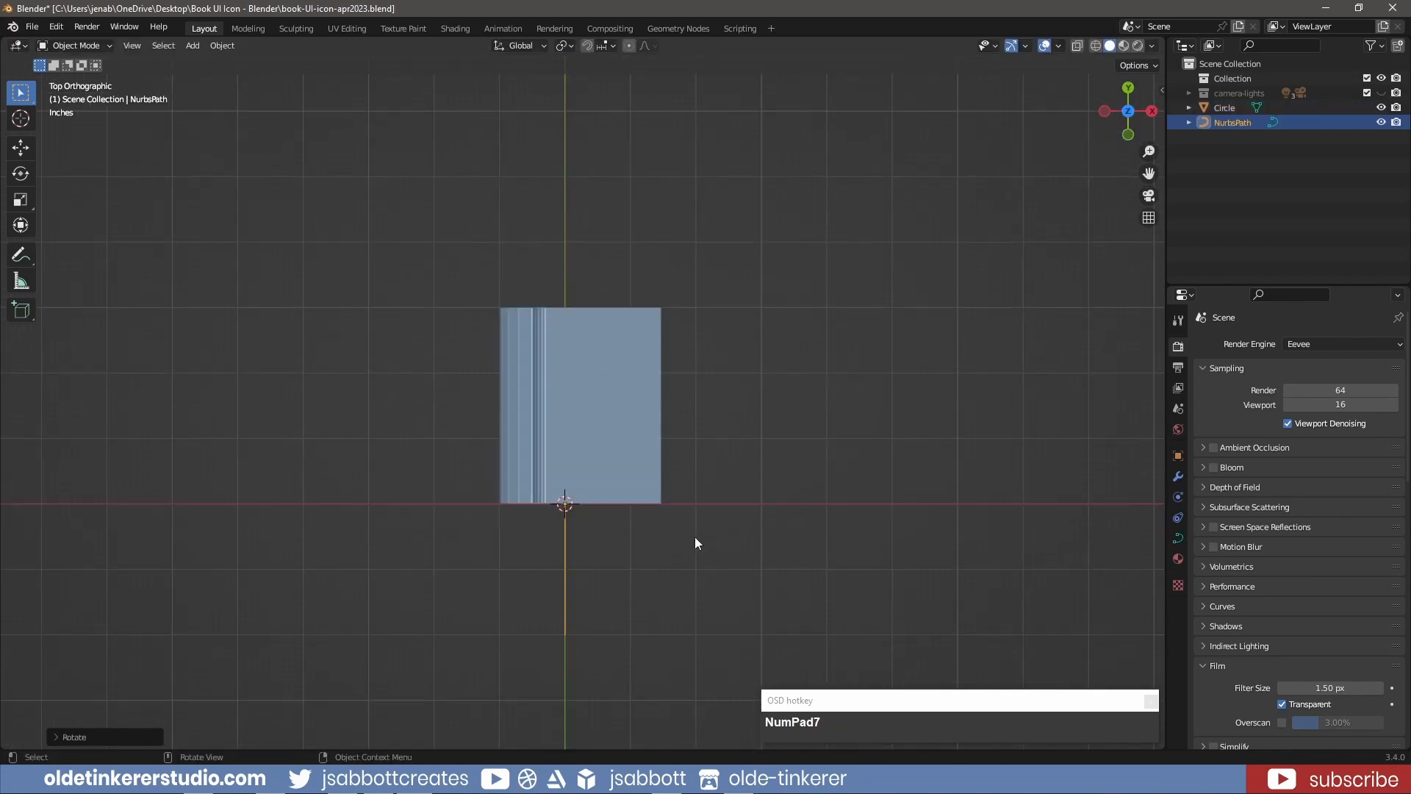
key("Tab")
key("s")
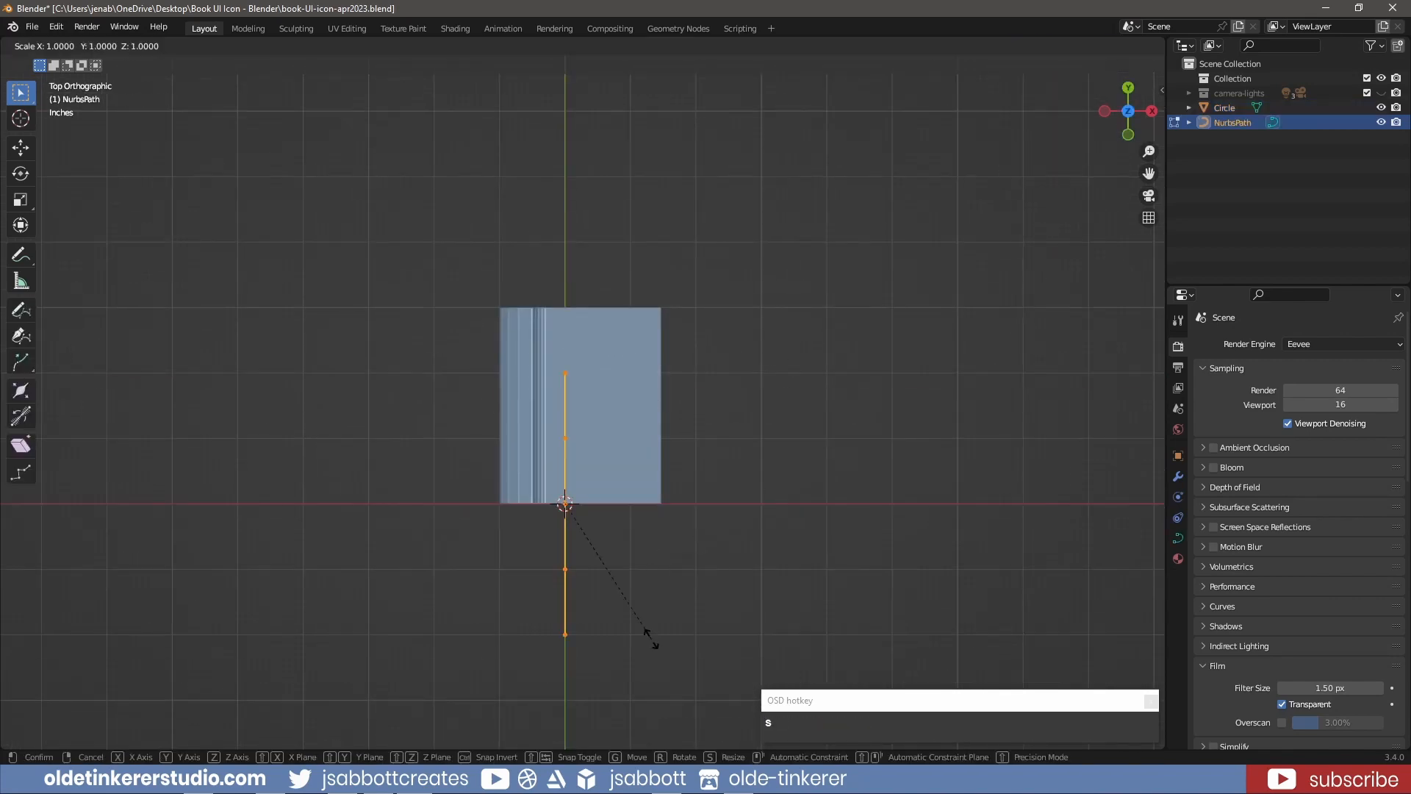
left_click(588, 522)
key("g")
left_click(588, 548)
scroll(664, 563, "up", 1)
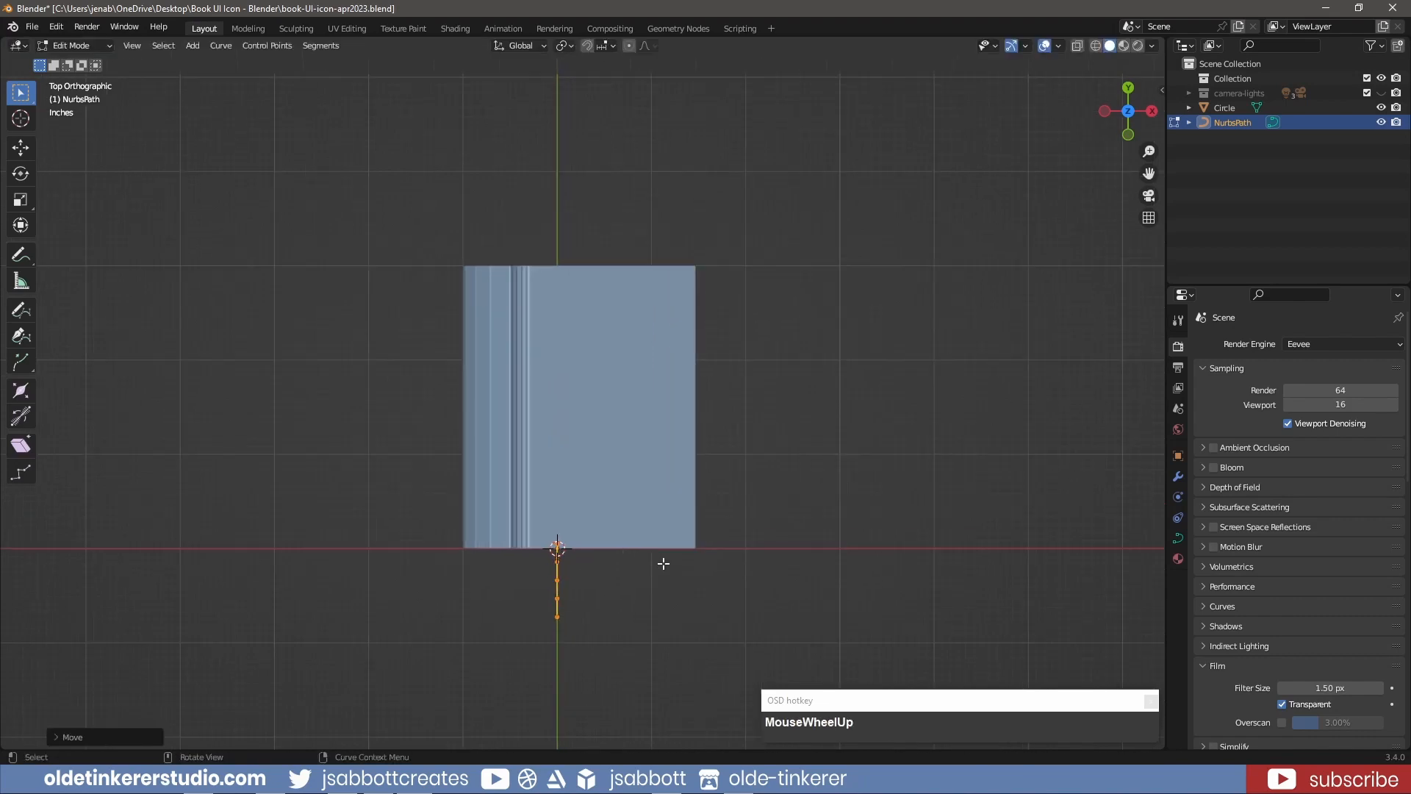
Step: Lower all path points except the first along Z, and lower the last three points further
middle_click_drag(664, 563, 741, 355)
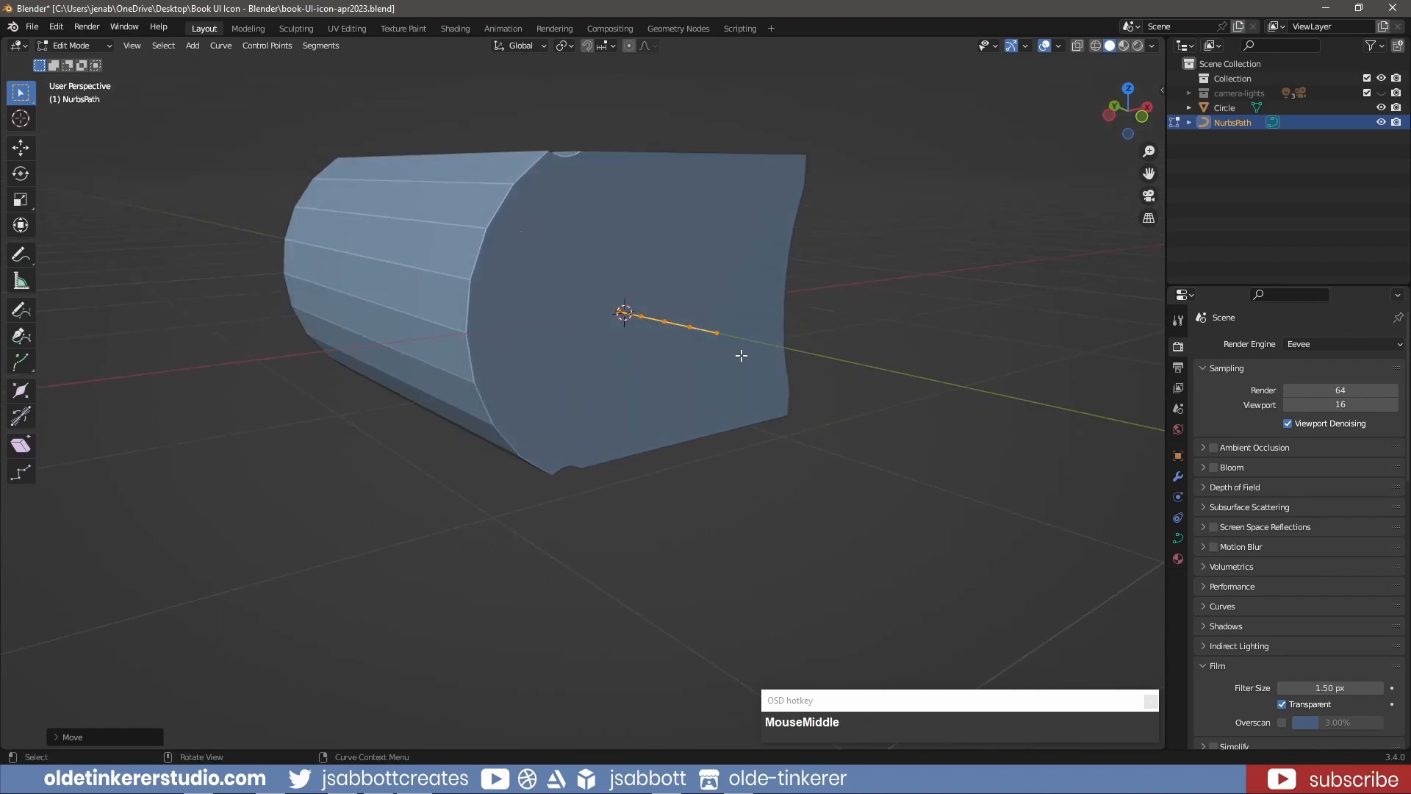
left_click_drag(740, 355, 639, 298)
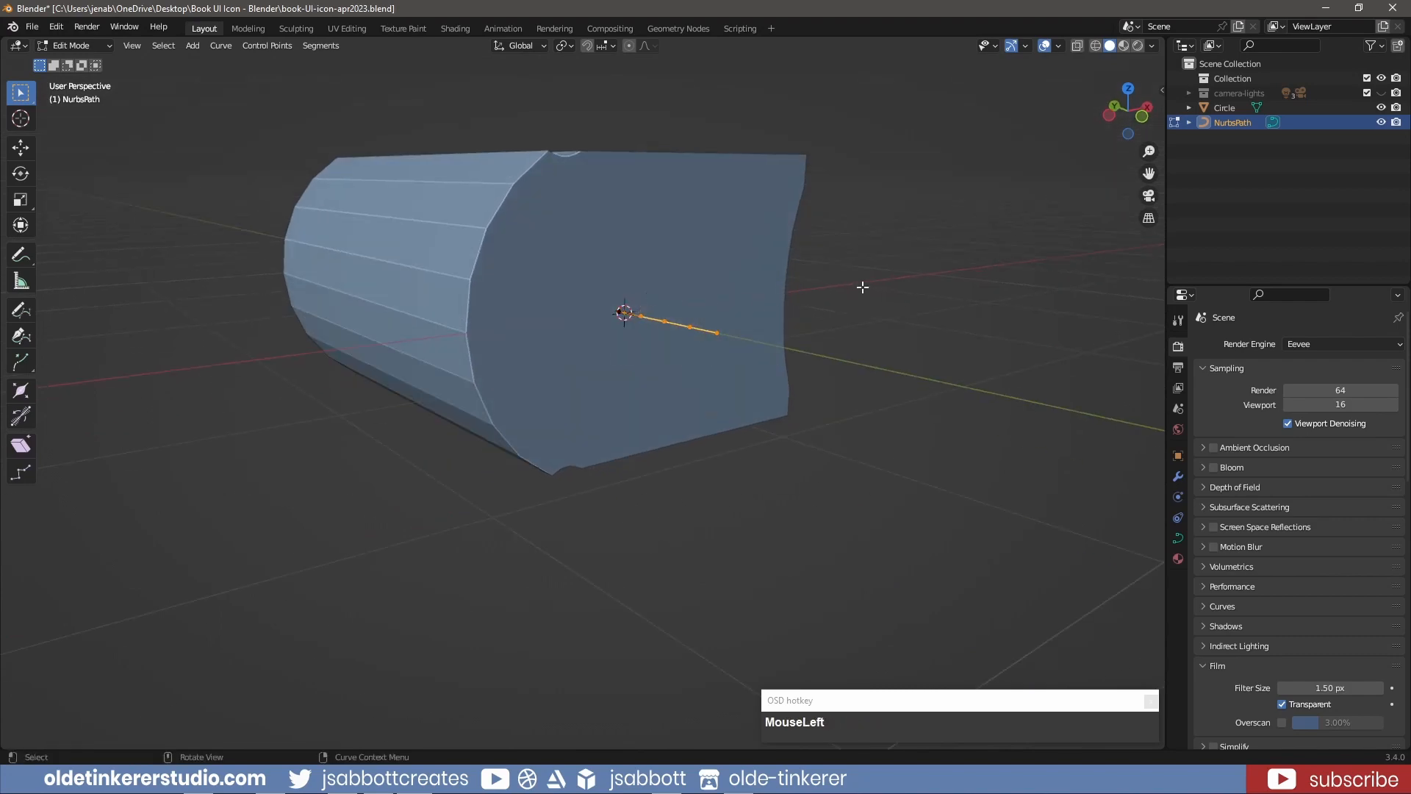
key("g")
key("z")
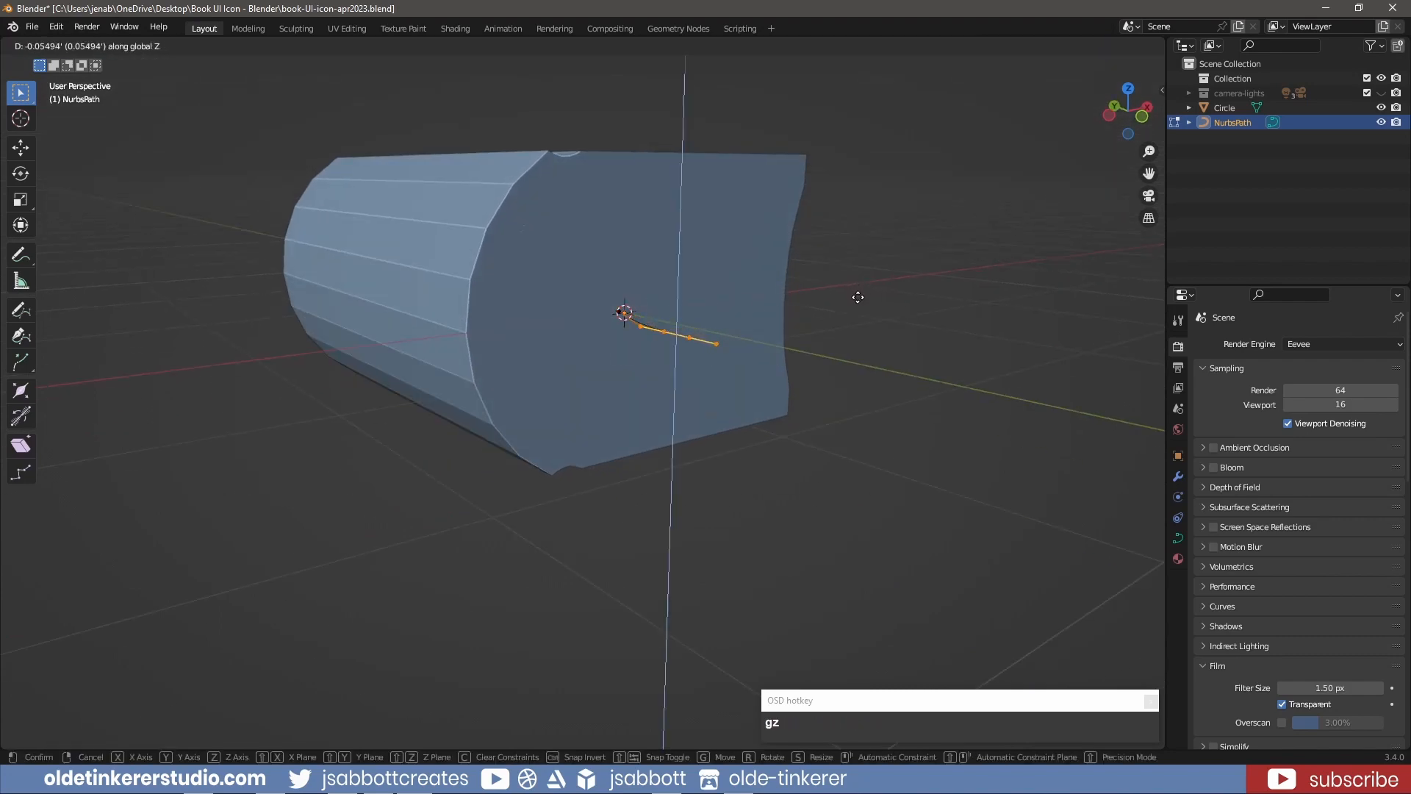
left_click(851, 303)
left_click_drag(732, 381, 652, 327)
key("g")
key("z")
left_click(838, 316)
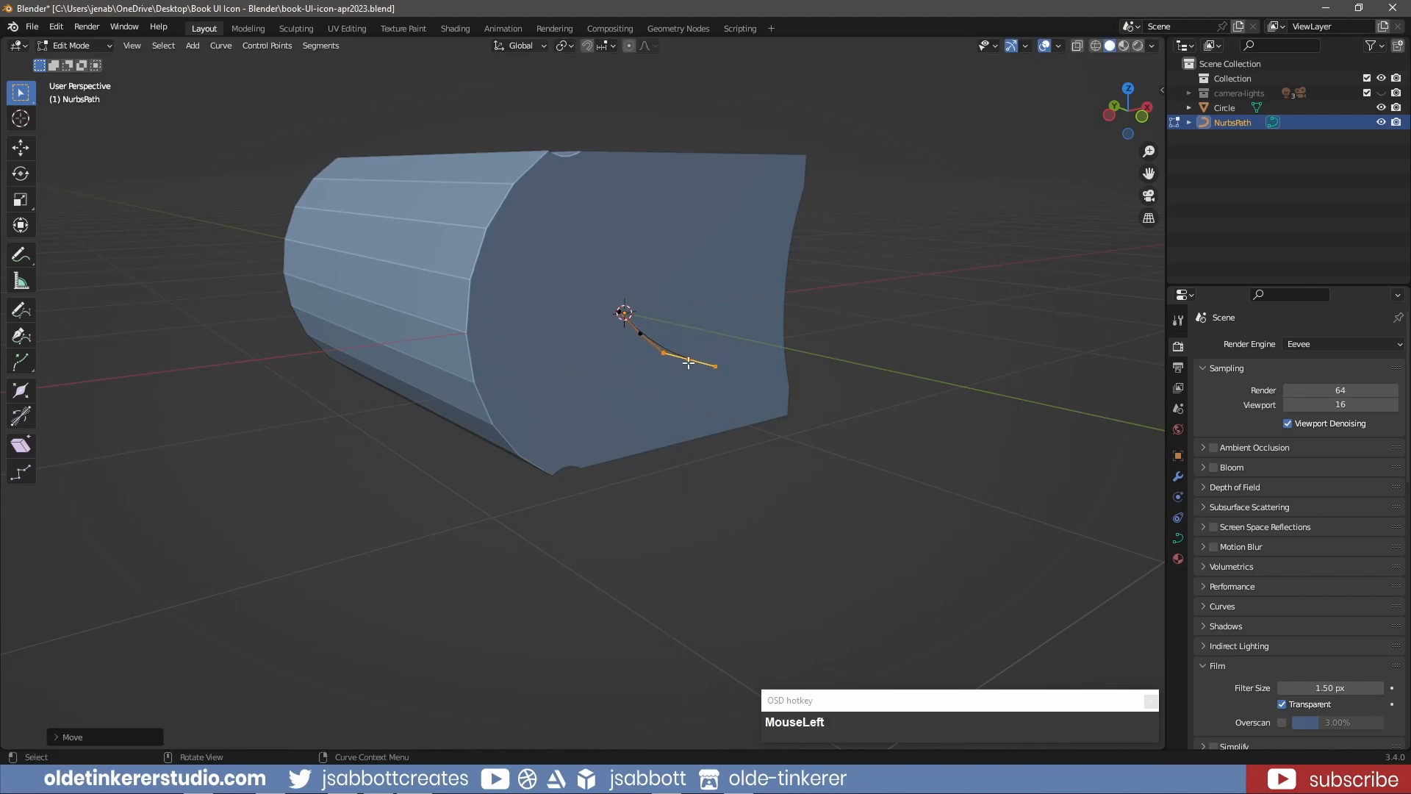
Step: Adjust the fourth, third and last path points individually along Z to form a smooth, drooping bookmark curve
key("g")
key("z")
left_click(864, 347)
key("g")
key("z")
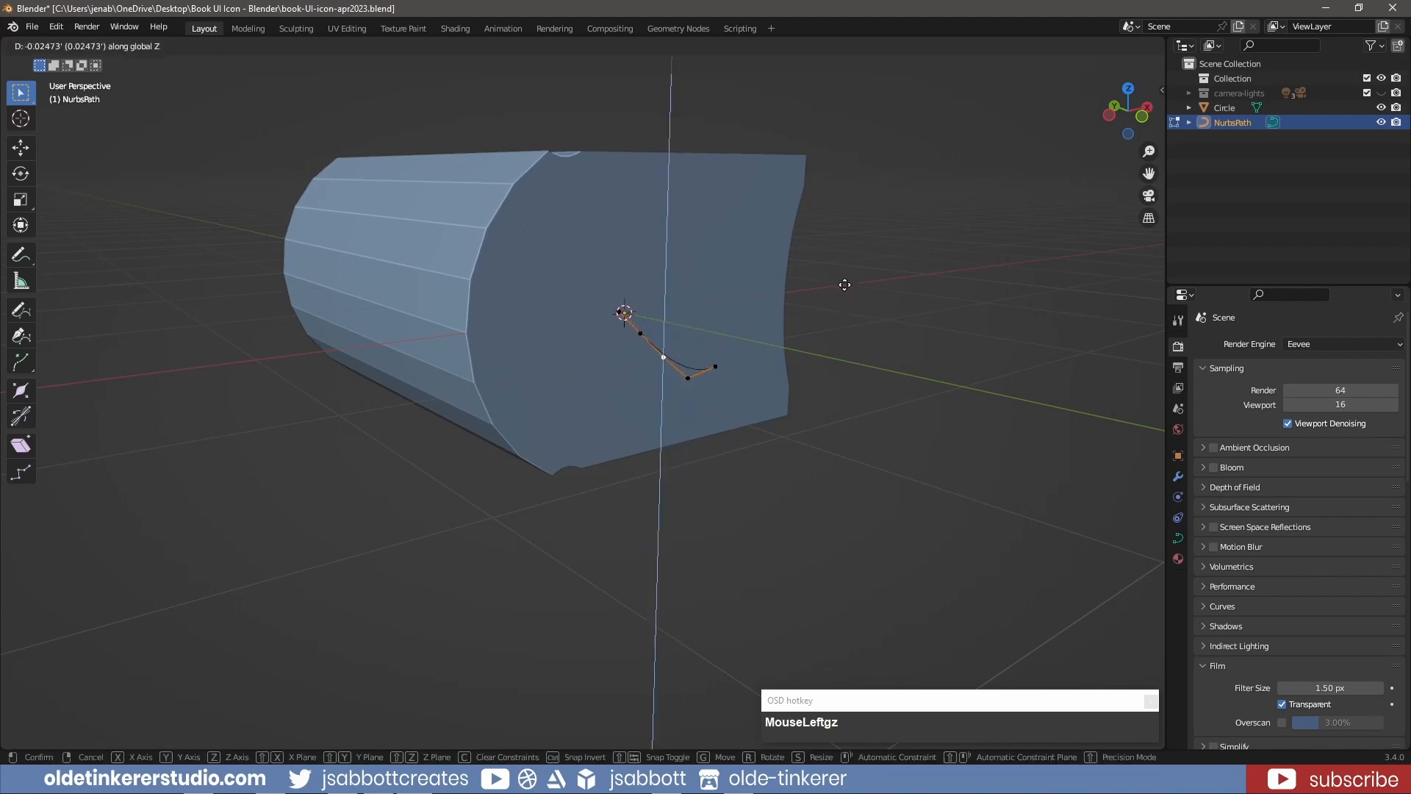
left_click(844, 285)
key("g")
key("z")
left_click(792, 368)
mouse_move(791, 368)
middle_mouse_down()
mouse_move(718, 382)
mouse_move(655, 372)
mouse_move(801, 372)
middle_mouse_up()
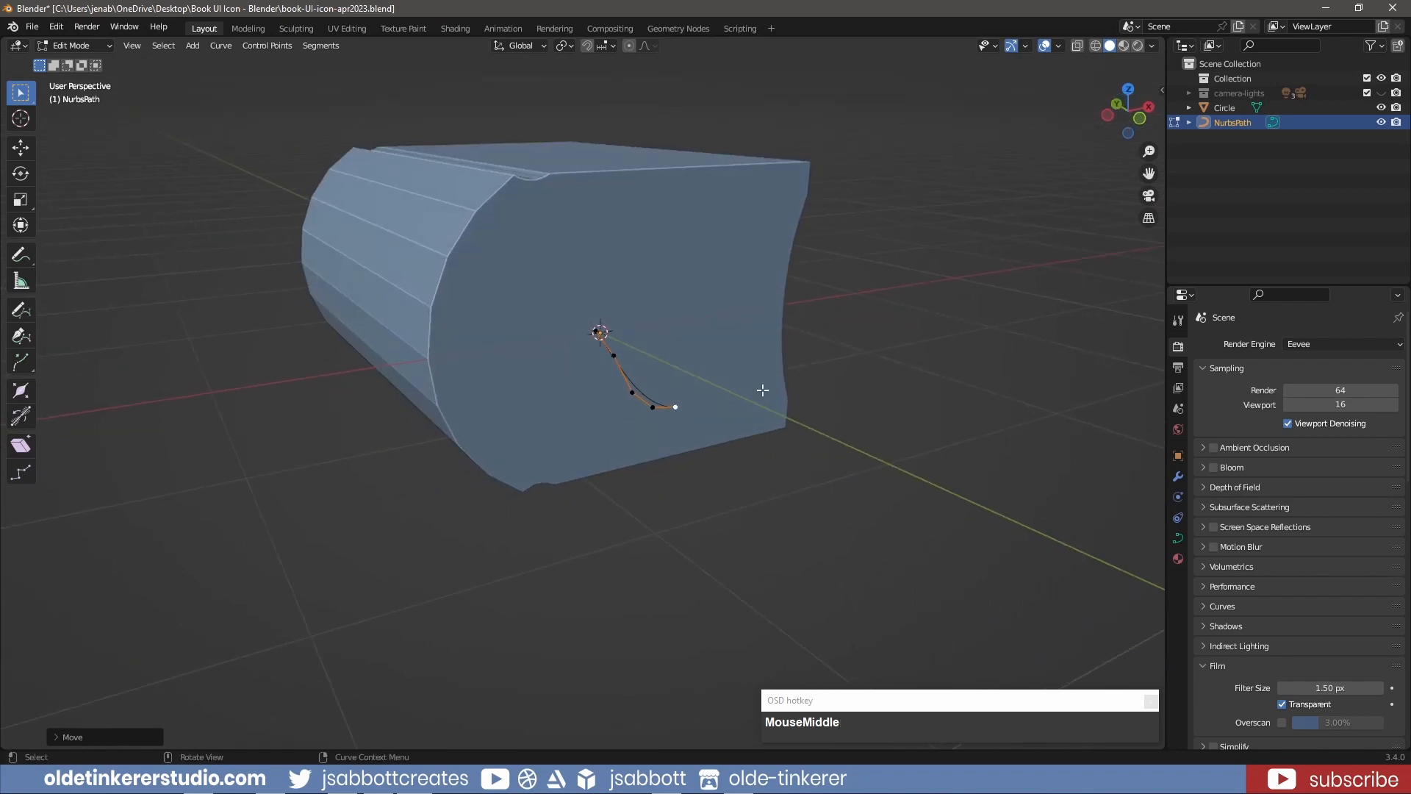
Step: Set the bookmark path's preview resolution to 4 and convert the path to a mesh
left_click(1178, 538)
left_click(1319, 410)
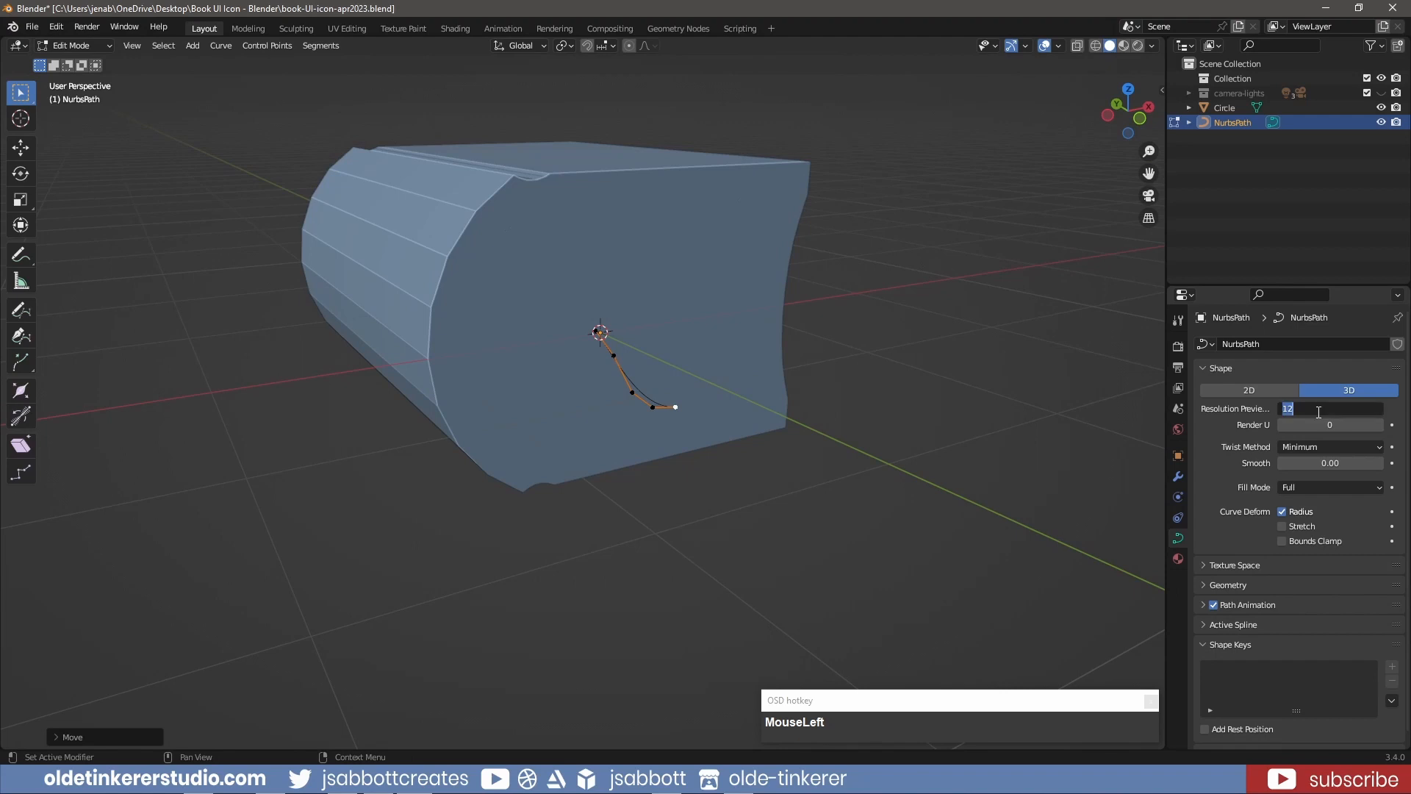
type("4")
key("Return")
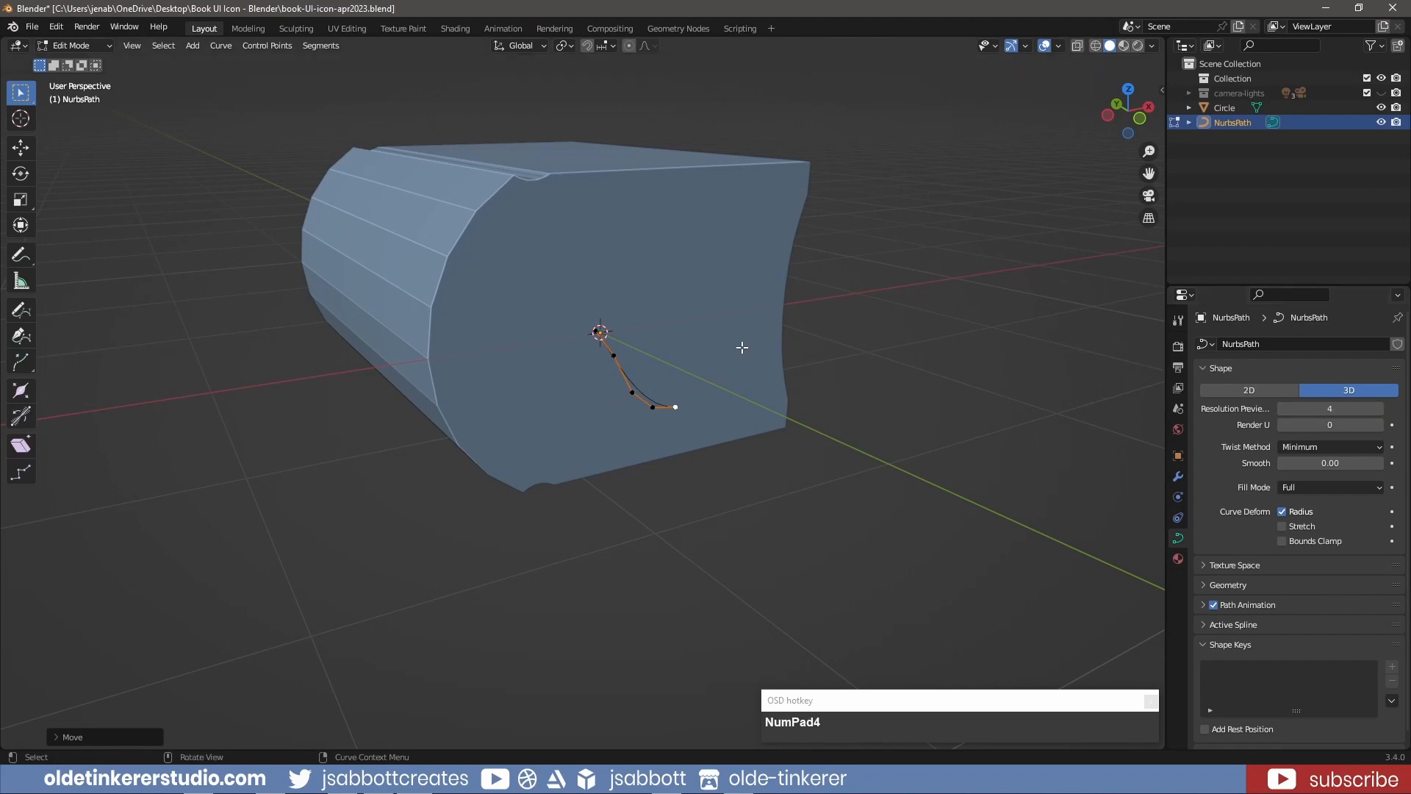
key("Tab")
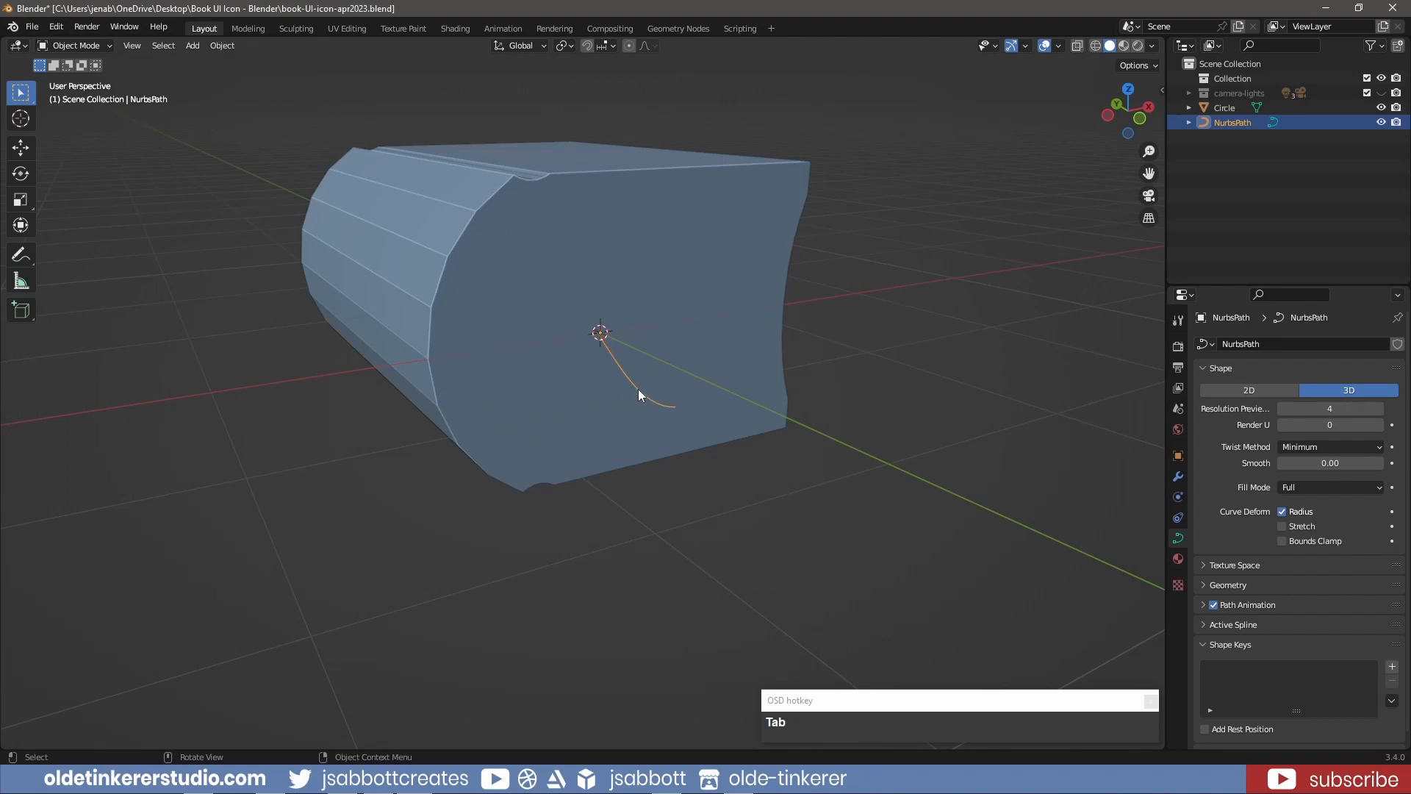
right_click(638, 395)
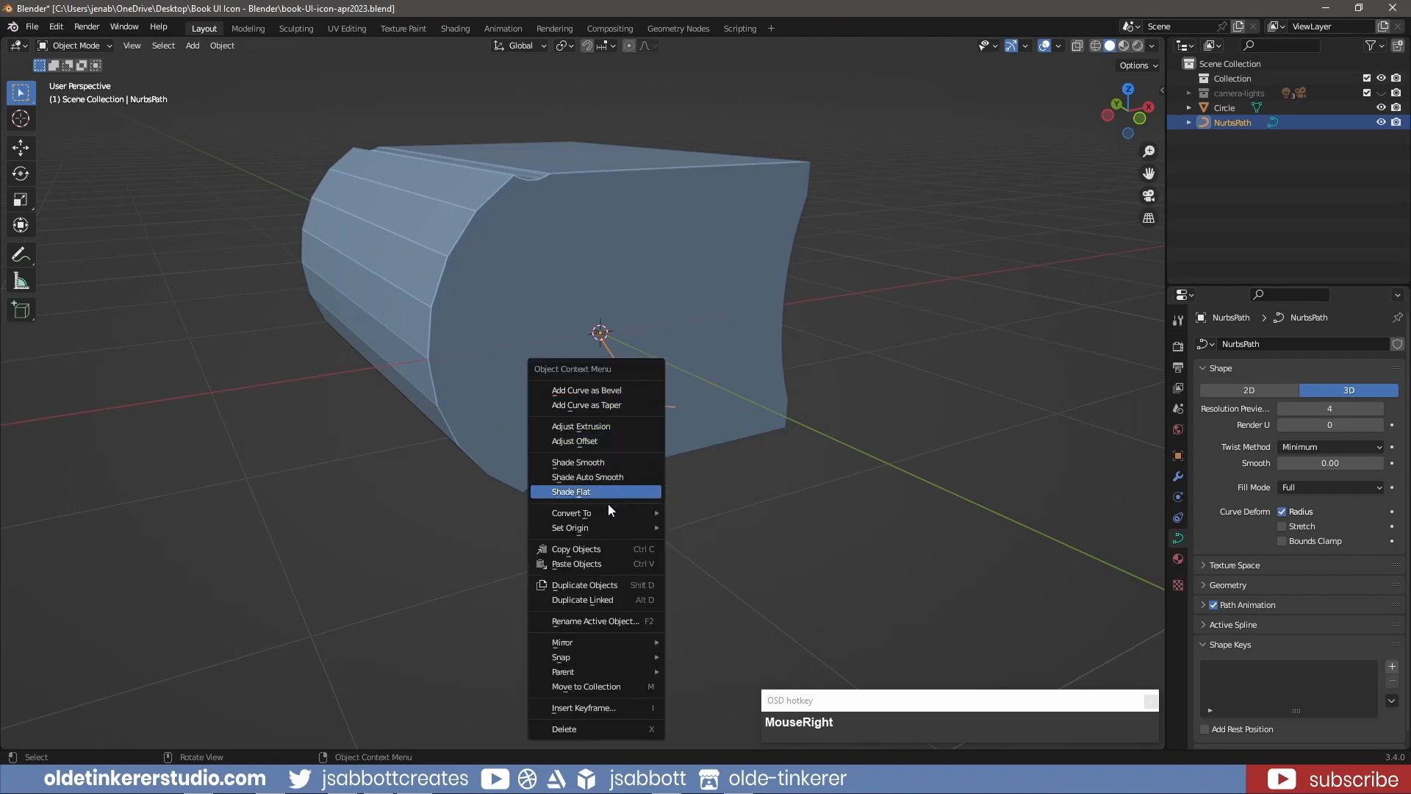
mouse_move(607, 513)
left_click(707, 526)
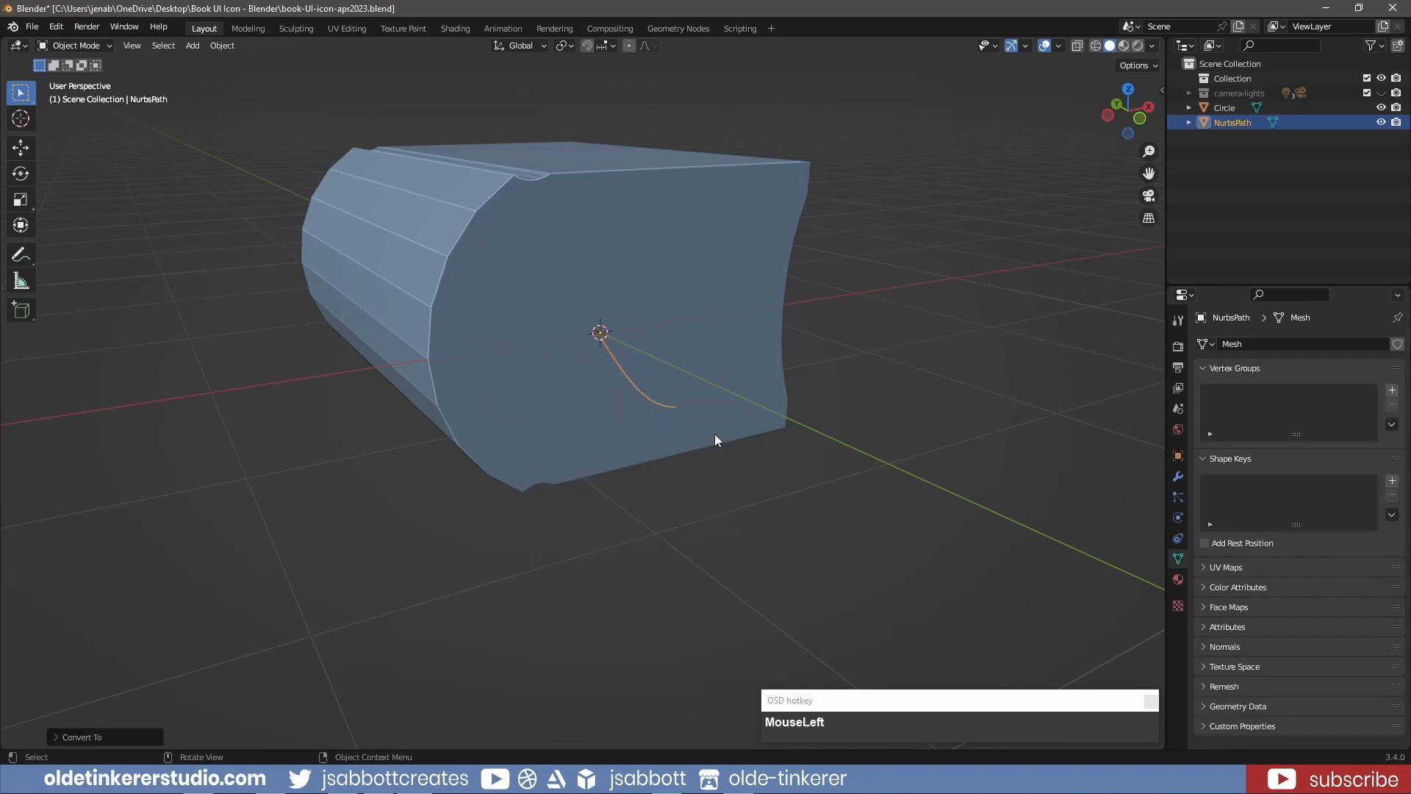
Step: Extrude all of the bookmark path's vertices about 0.4 ft along X to form a flat ribbon
key("Tab")
key("a")
key("1")
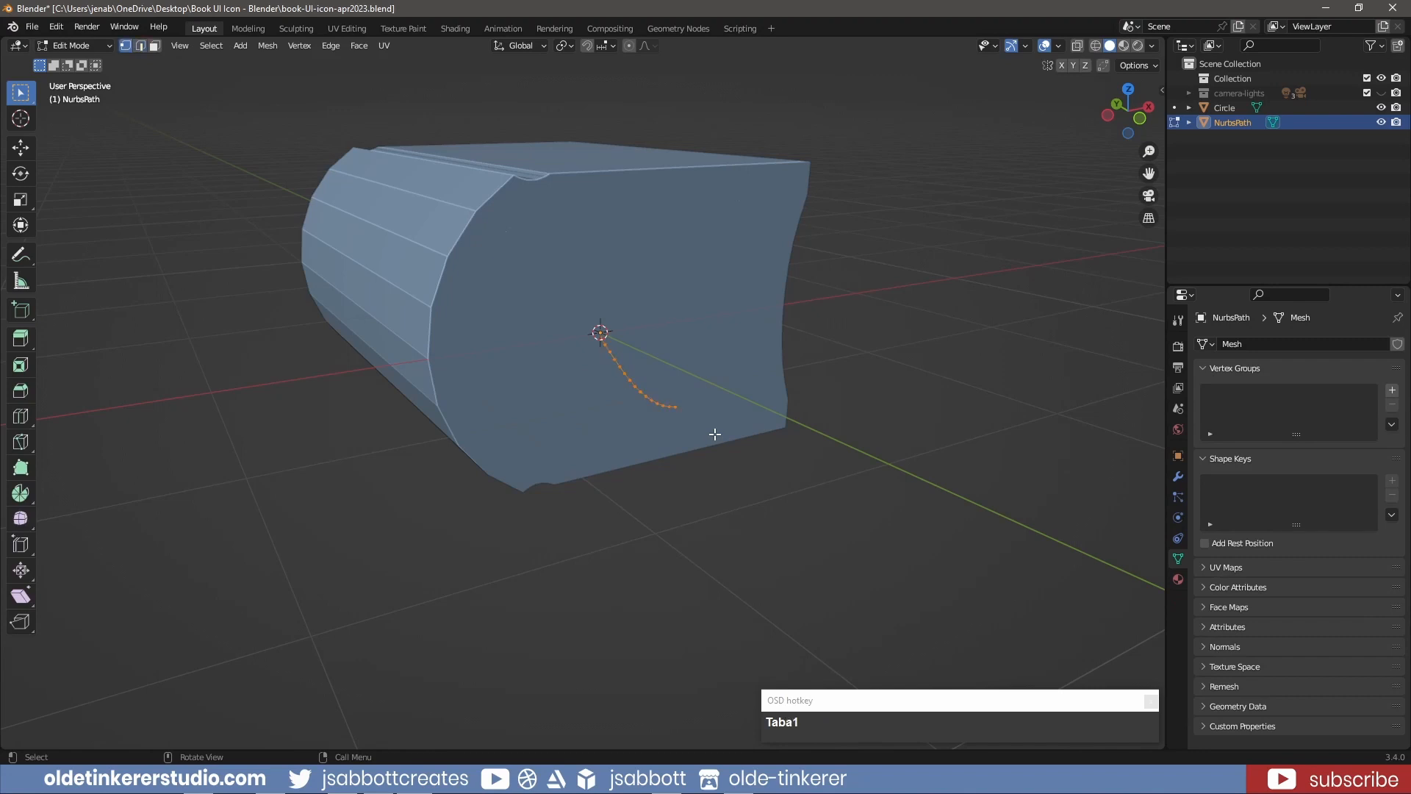
middle_click_drag(715, 432, 671, 436)
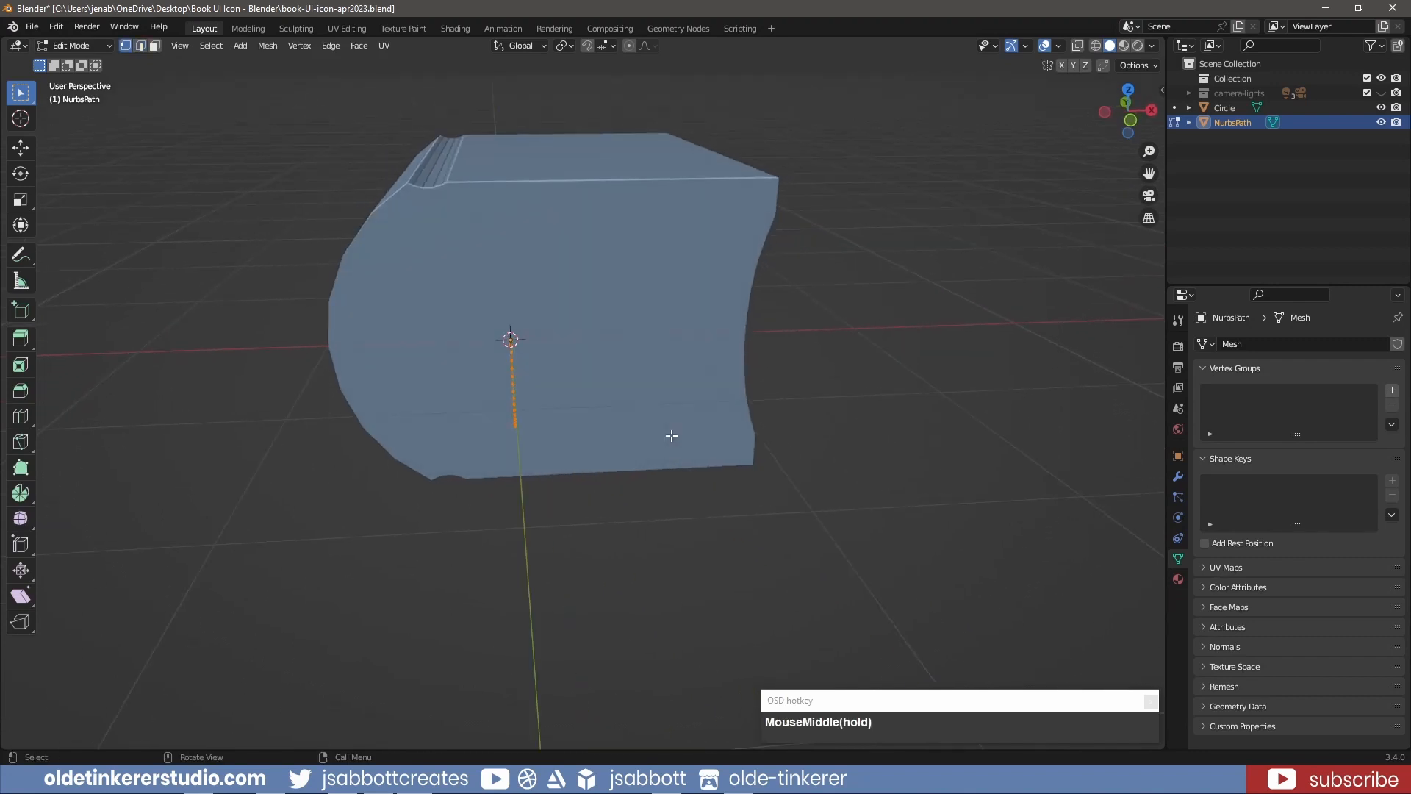
key("e")
key("x")
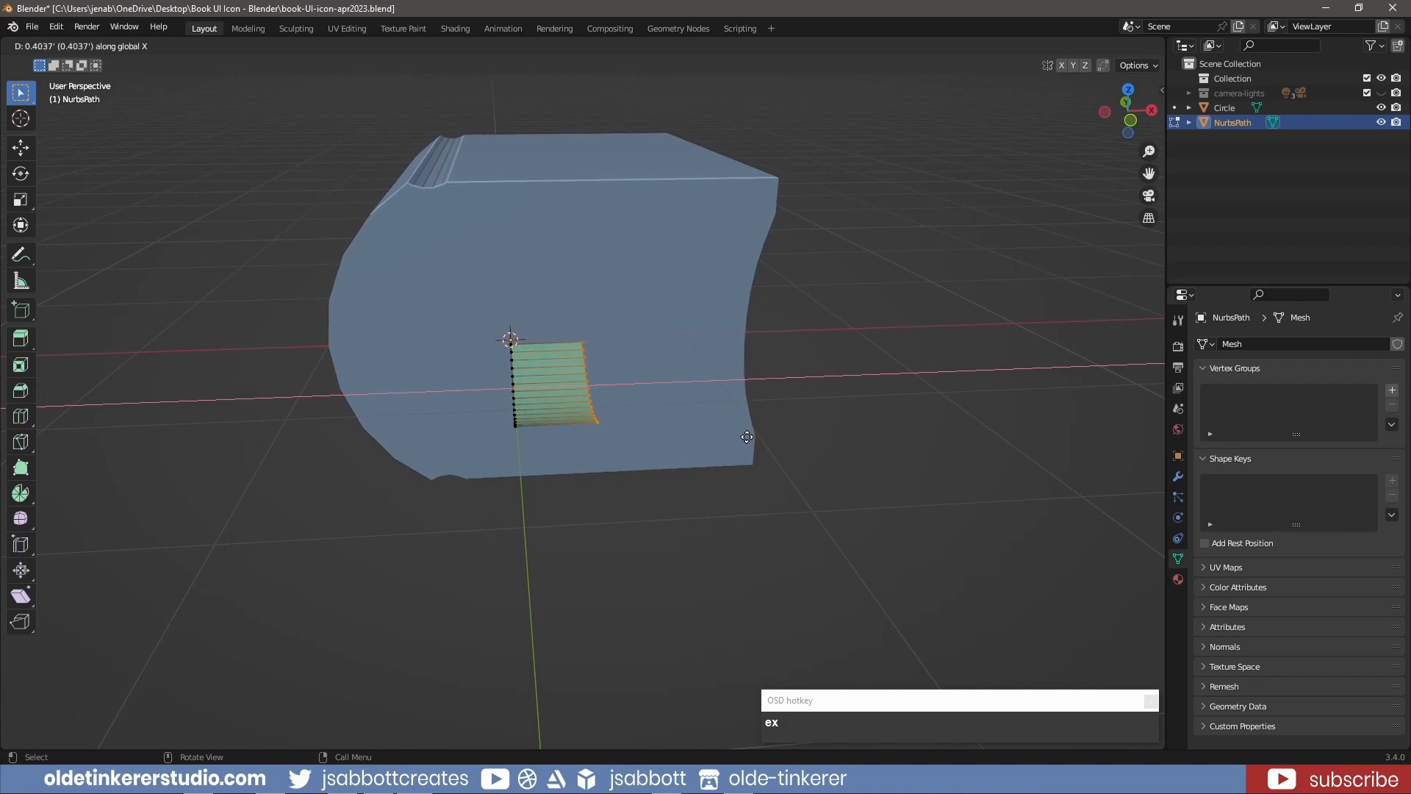
left_click(747, 436)
Step: Add a lengthwise loop cut through the ribbon's centre and move its two outer end corners outward along Y to form a V notch
key("ctrl+r")
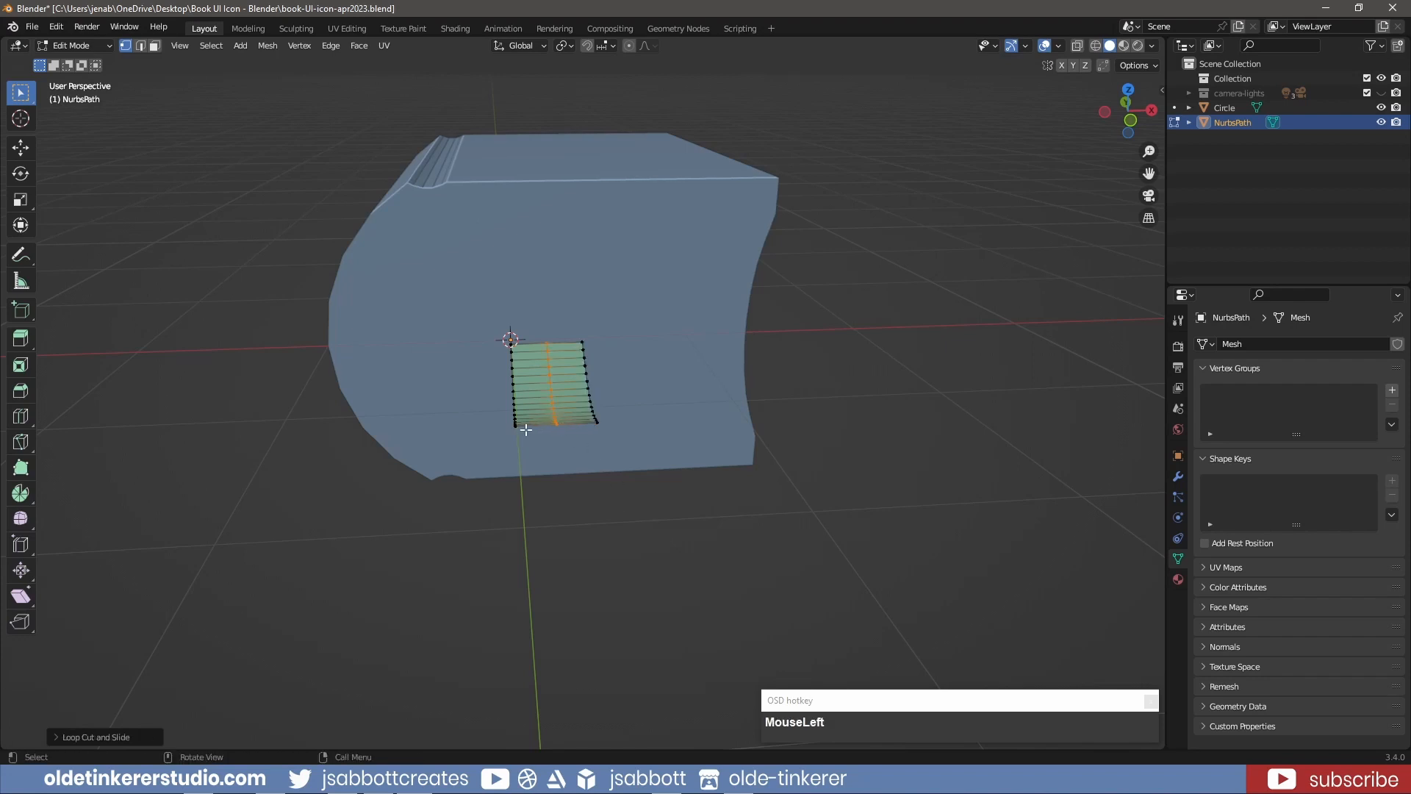
middle_click_drag(525, 434, 557, 544)
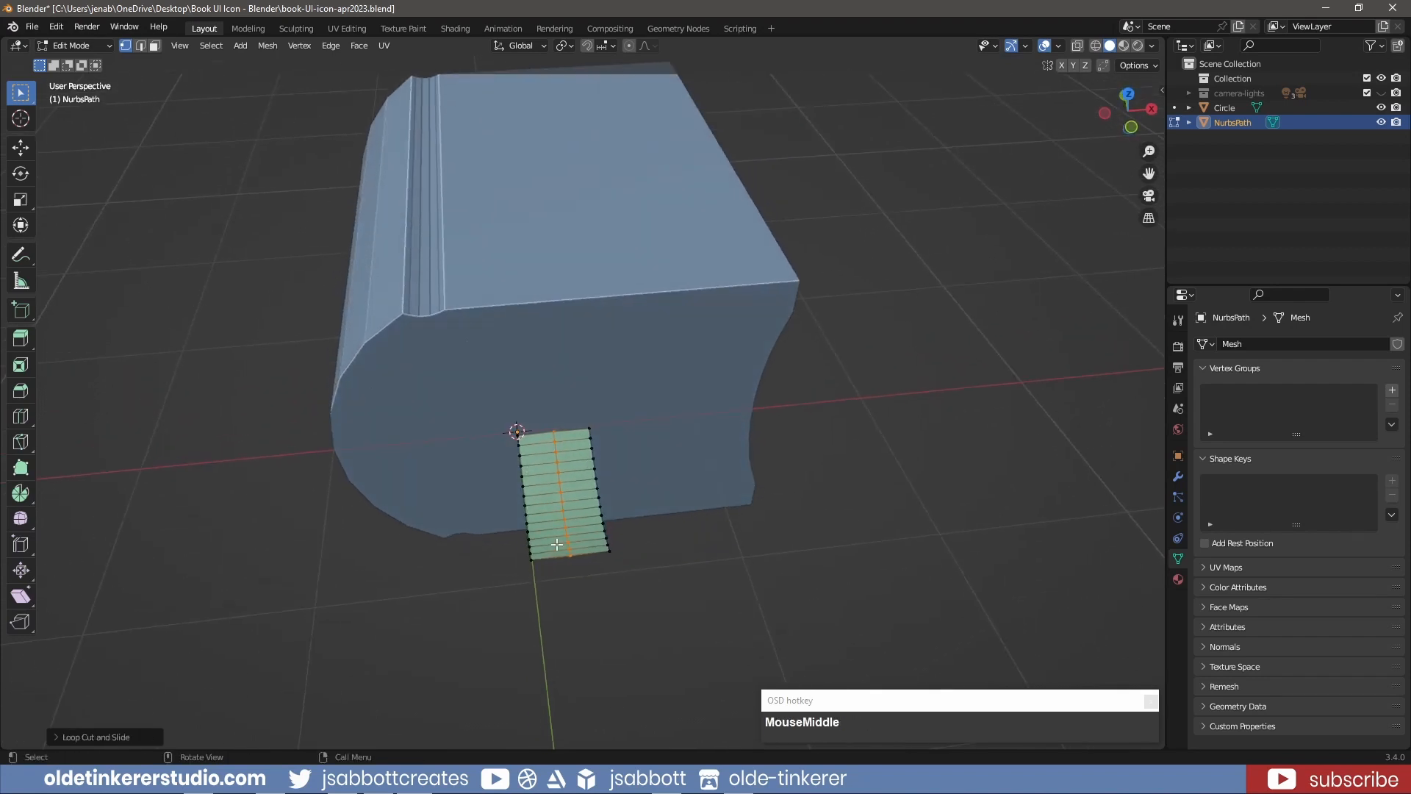
left_click(529, 561)
left_click(609, 550, "shift")
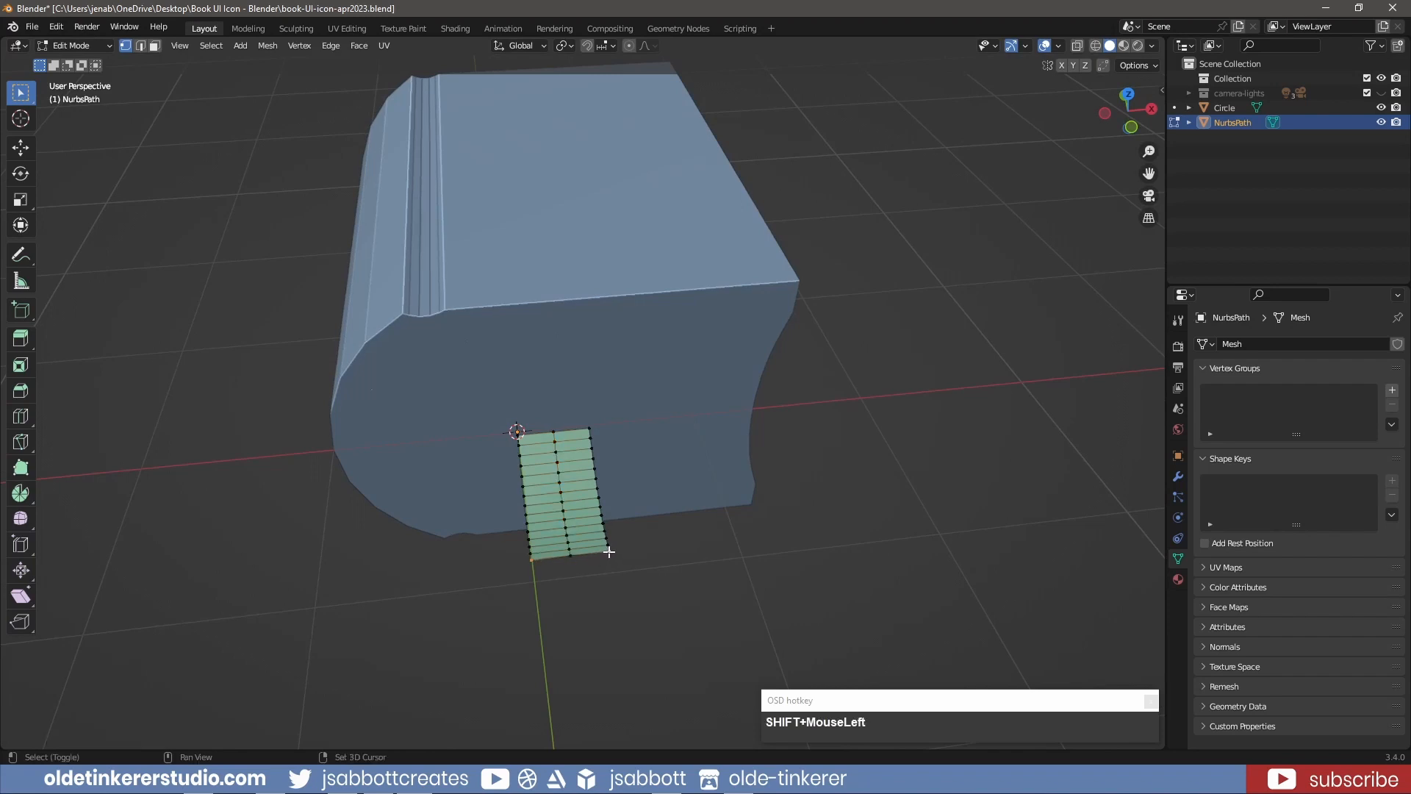
key("shift+g")
key("y")
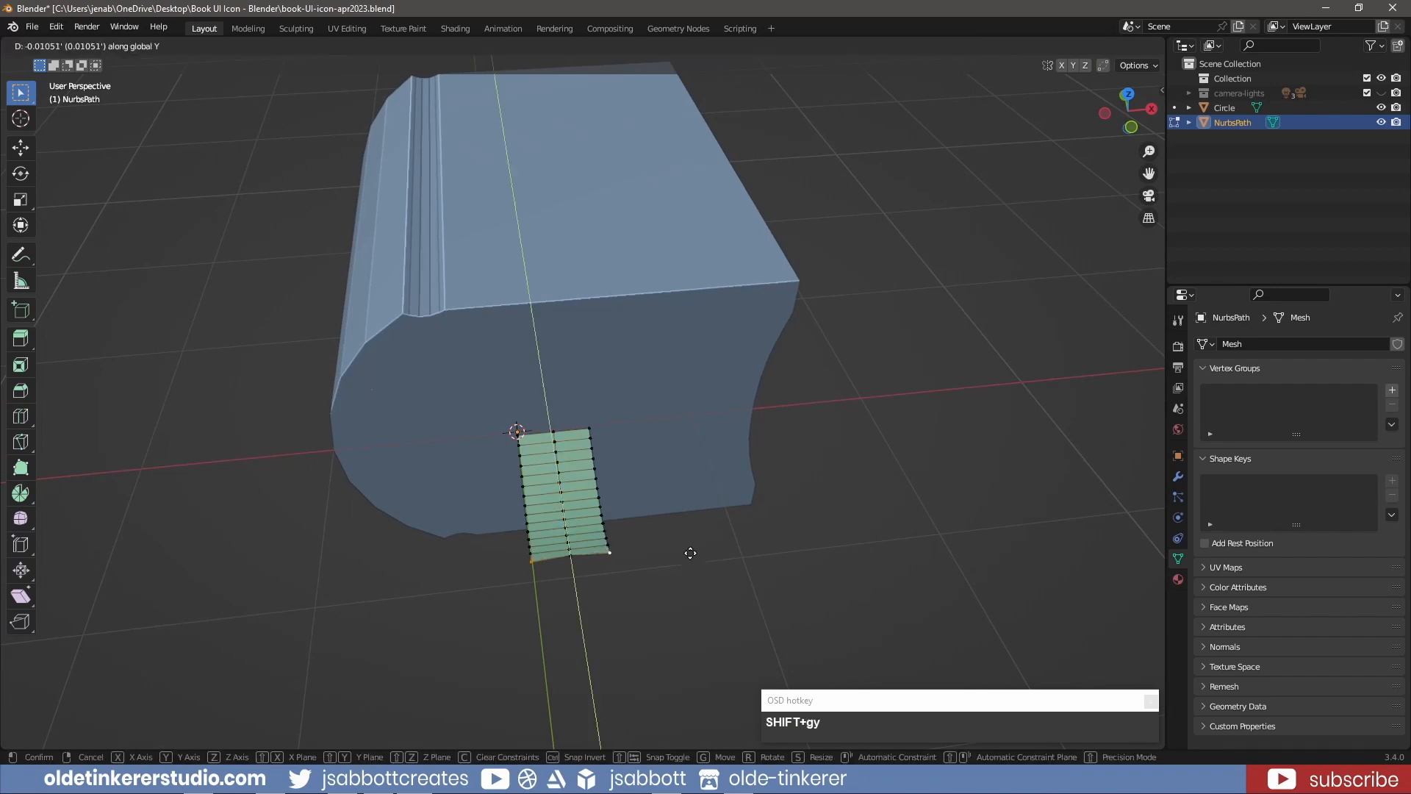
left_click(690, 574)
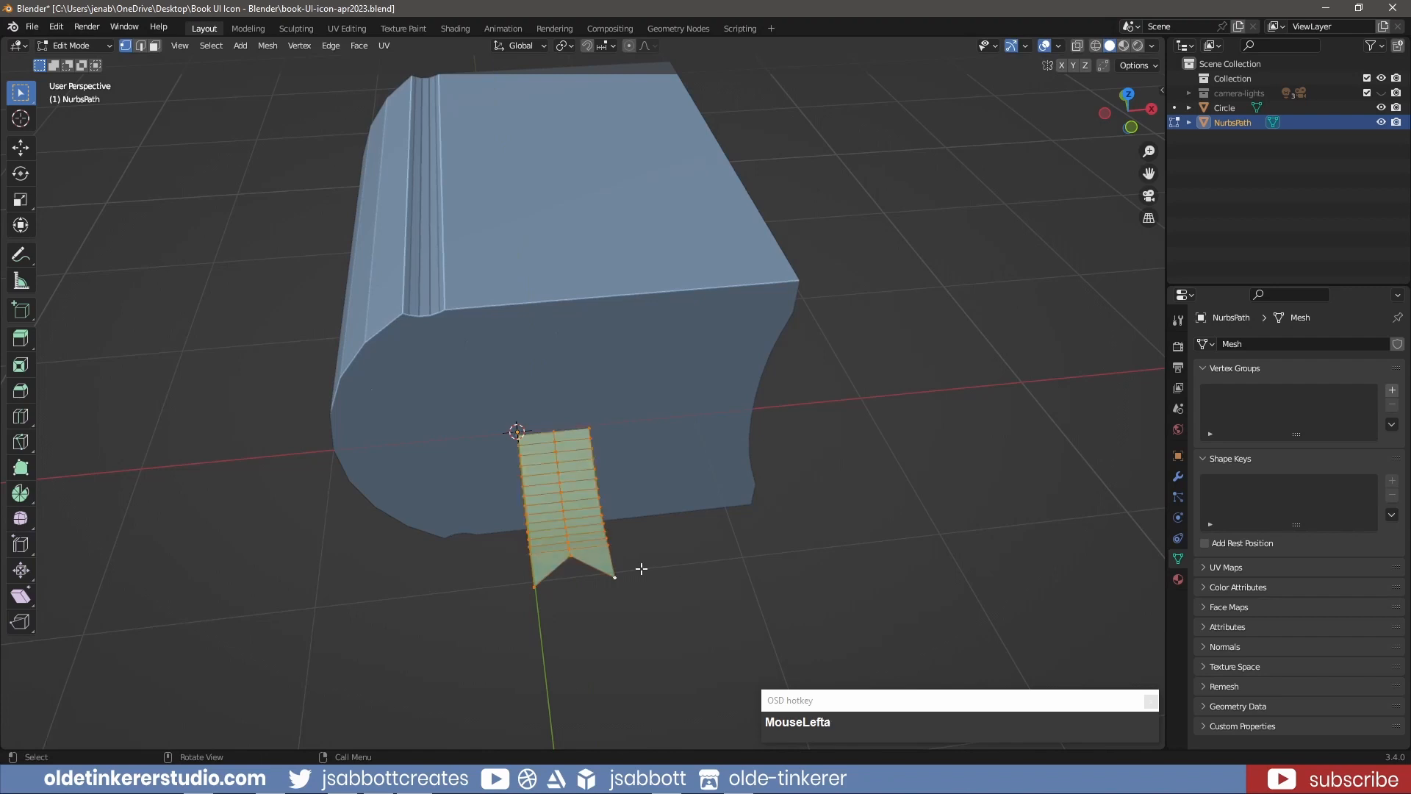
middle_click_drag(640, 567, 685, 348)
key("Tab")
scroll(685, 348, "down", 2)
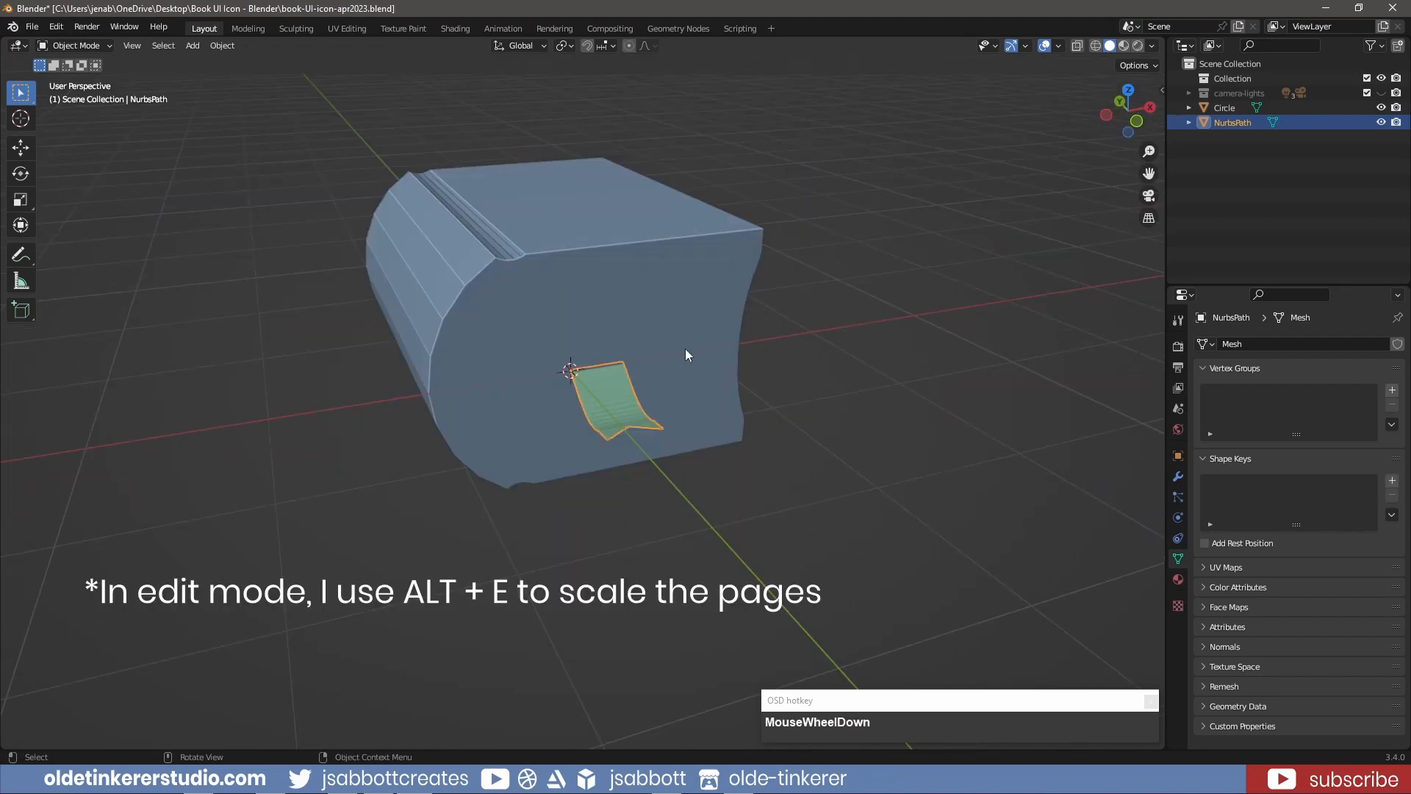
Step: Extrude the book's page end and fore-edge faces slightly inward along their normals so the pages sit inside the cover
left_click(685, 348)
key("Tab")
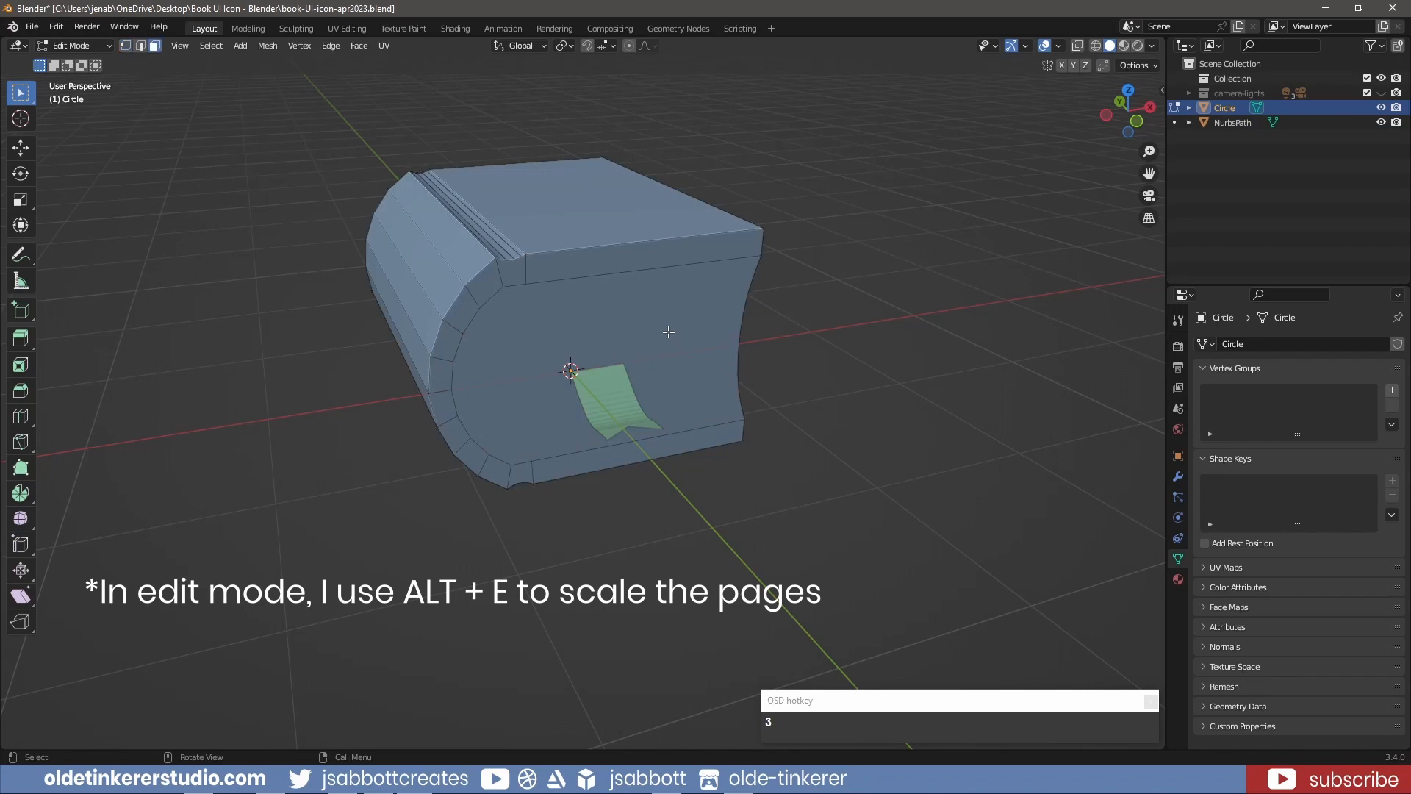
left_click(668, 332)
middle_click_drag(669, 332, 605, 286)
left_click(588, 246, "shift")
left_click(578, 270, "shift")
left_click(576, 309, "shift")
left_click(577, 355, "shift")
left_click(578, 401, "shift")
middle_click_drag(581, 396, 892, 347)
key("alt+e")
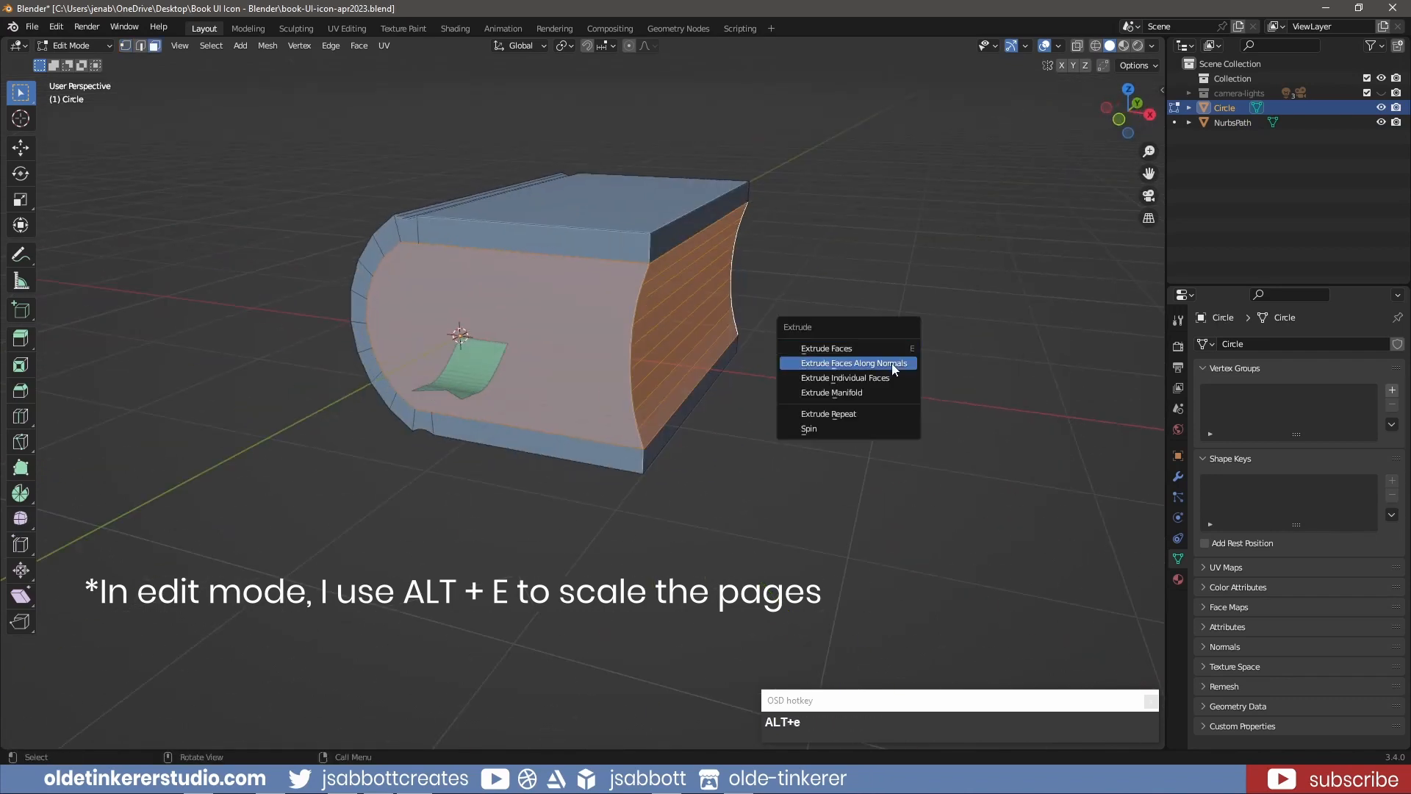
left_click(893, 364)
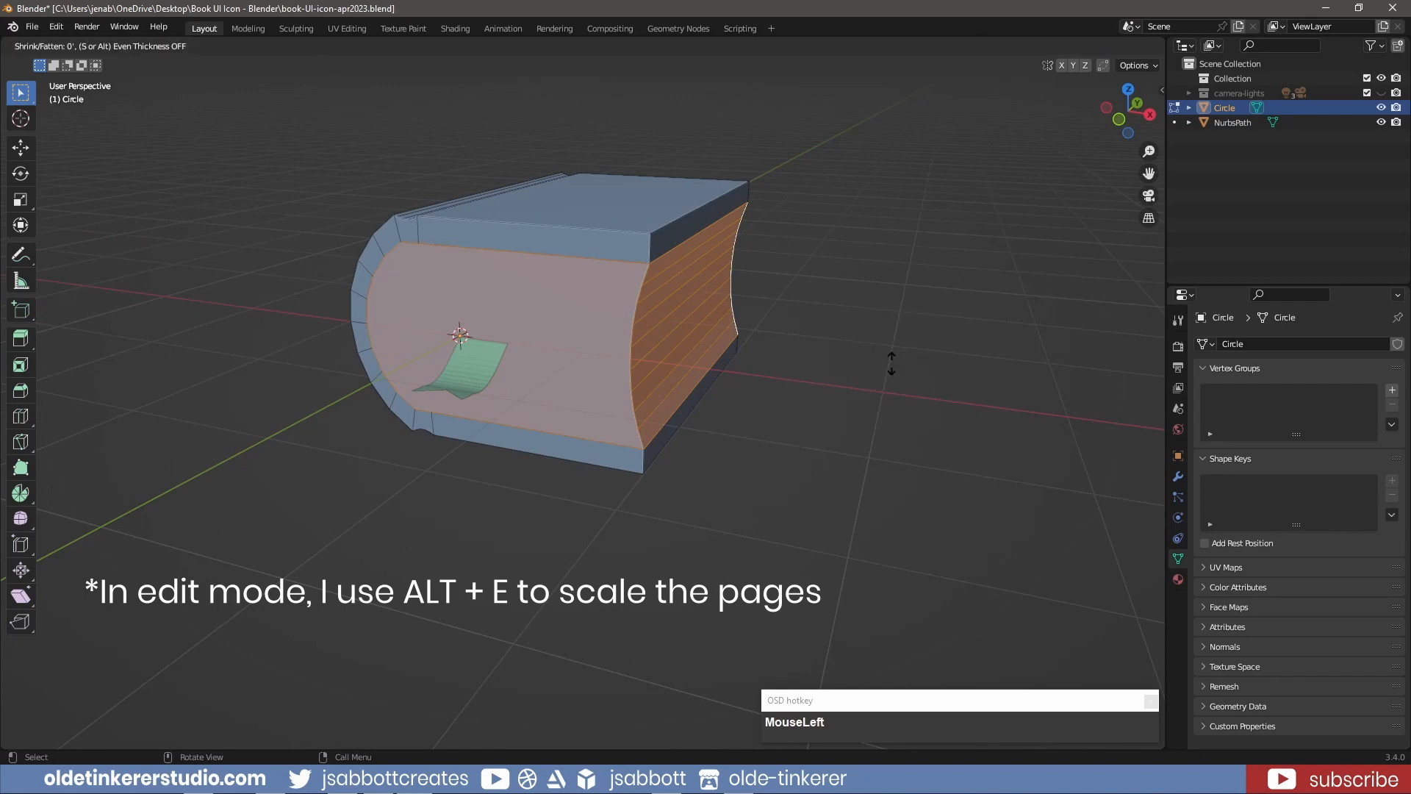
left_click(856, 327)
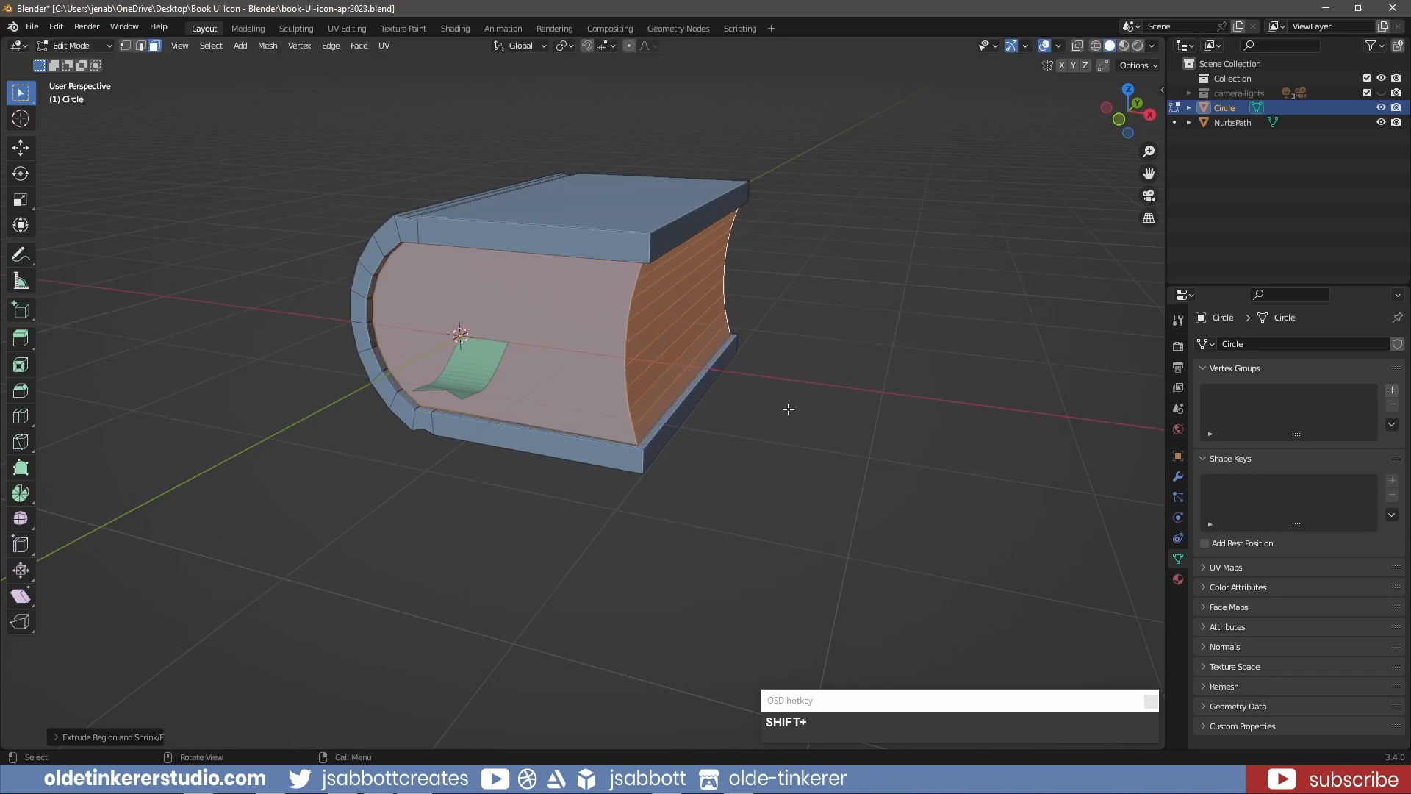
Step: Separate the extruded page faces into their own object and move the cover, pages and ribbon objects into Collection
key("p")
left_click(789, 415)
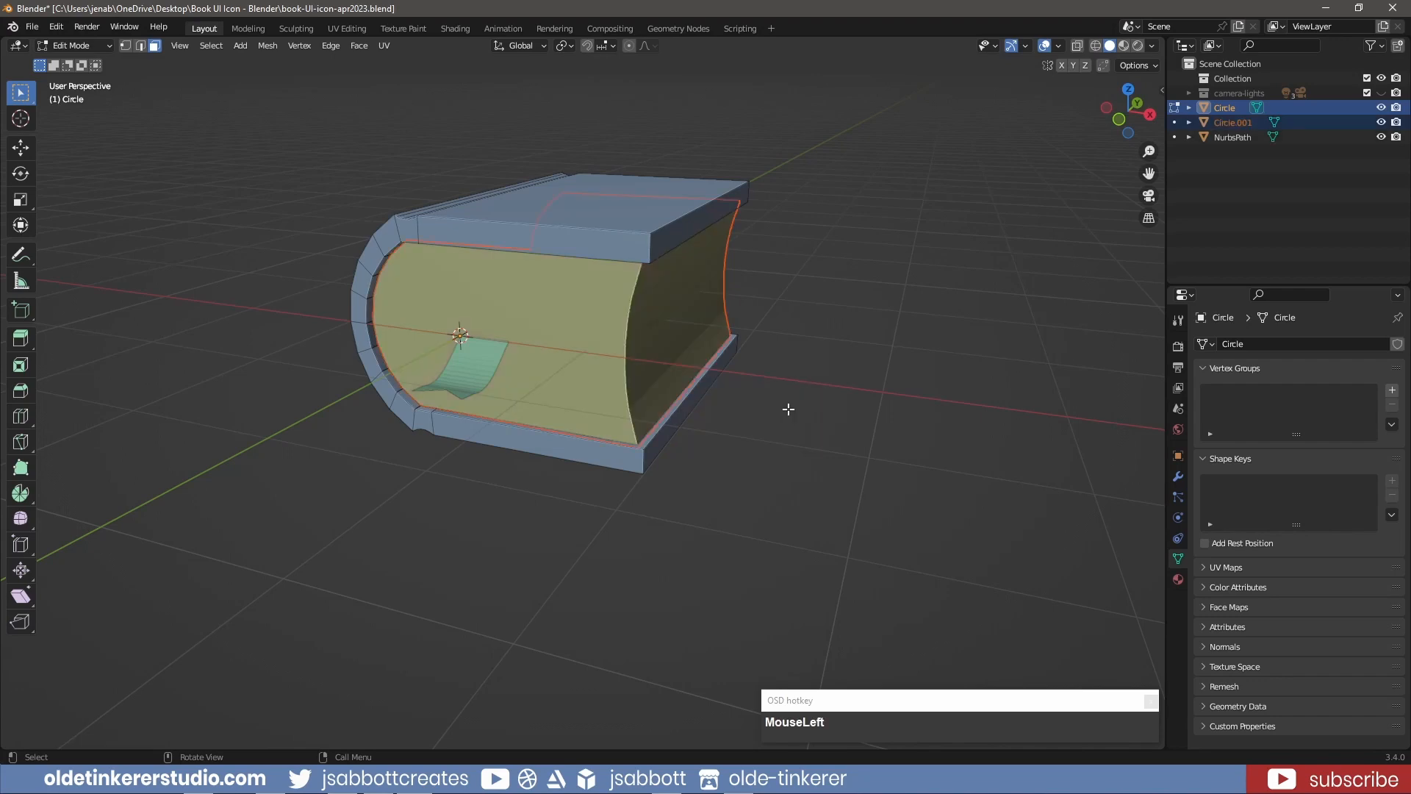
key("Tab")
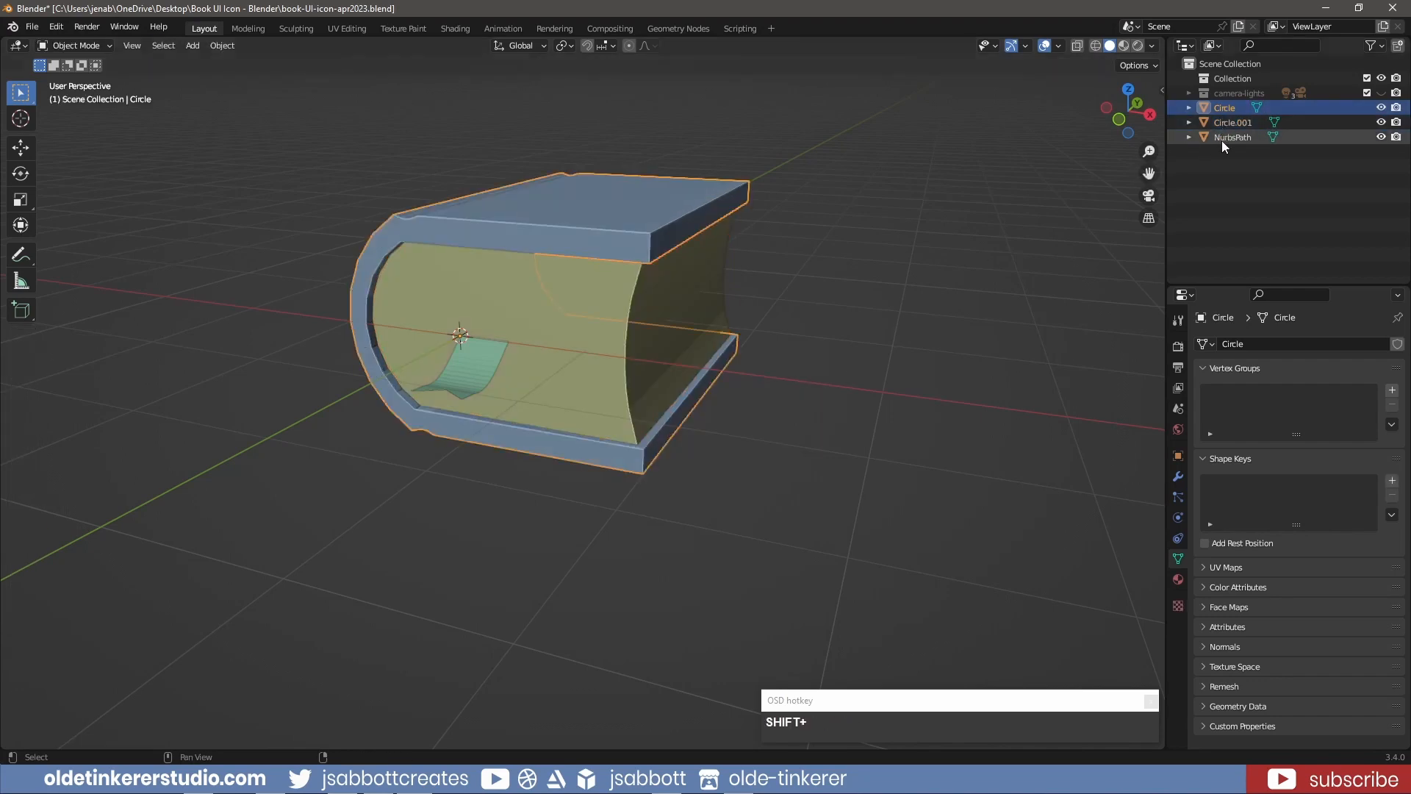
left_click(1221, 138, "shift")
left_click_drag(1218, 106, 1232, 81)
left_click(1237, 96)
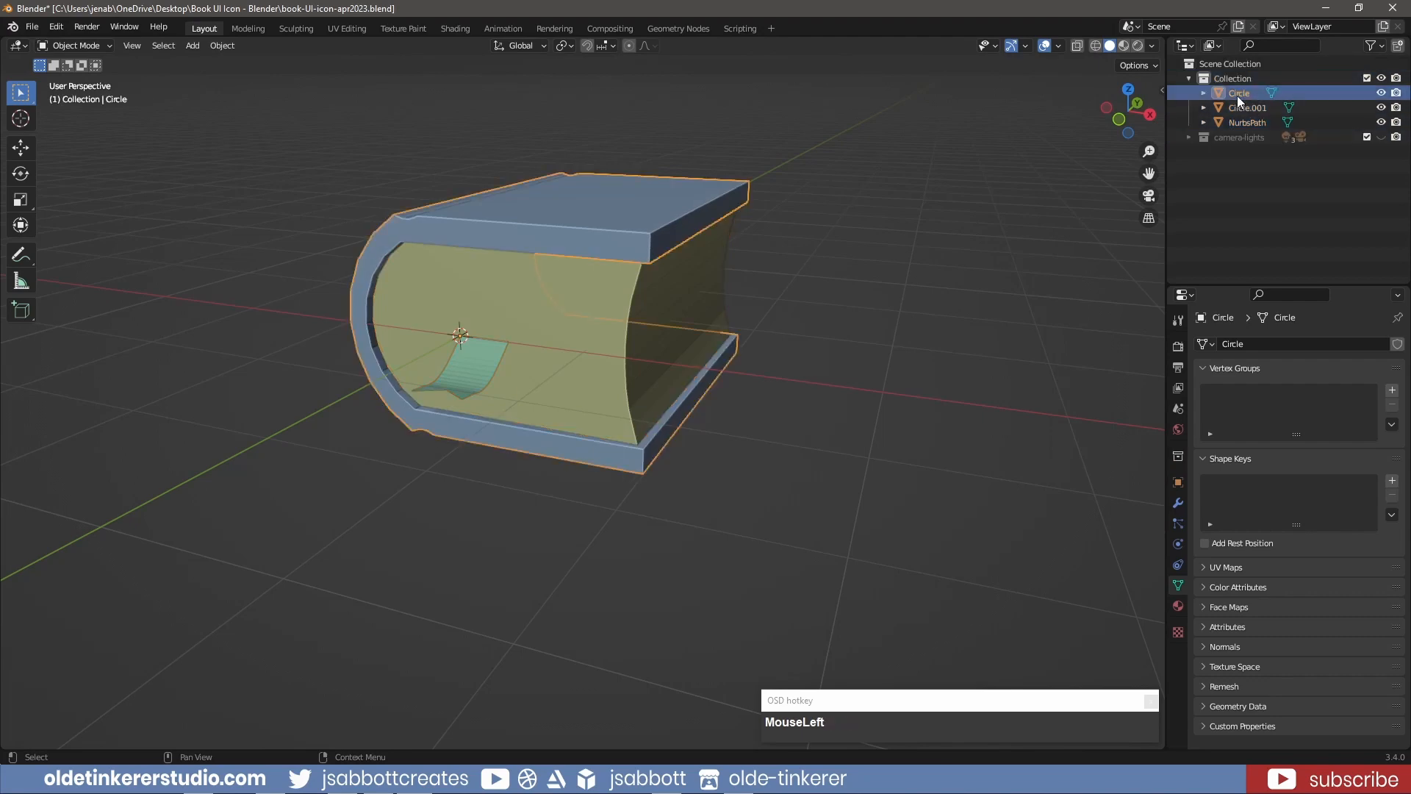
Step: Rename the separated page block as pages and the ribbon object as bookmark
left_click(1239, 108)
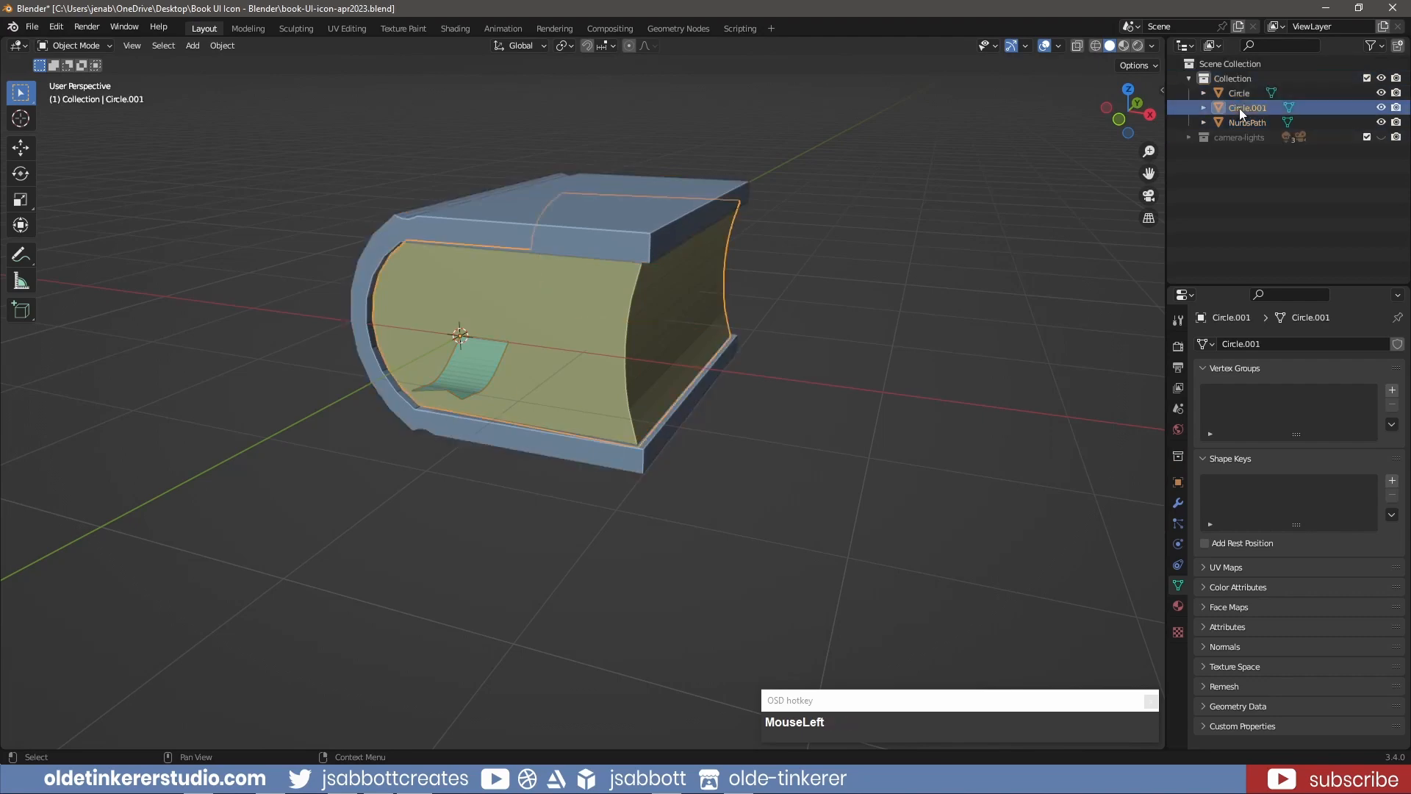
double_click(1239, 108)
type("p")
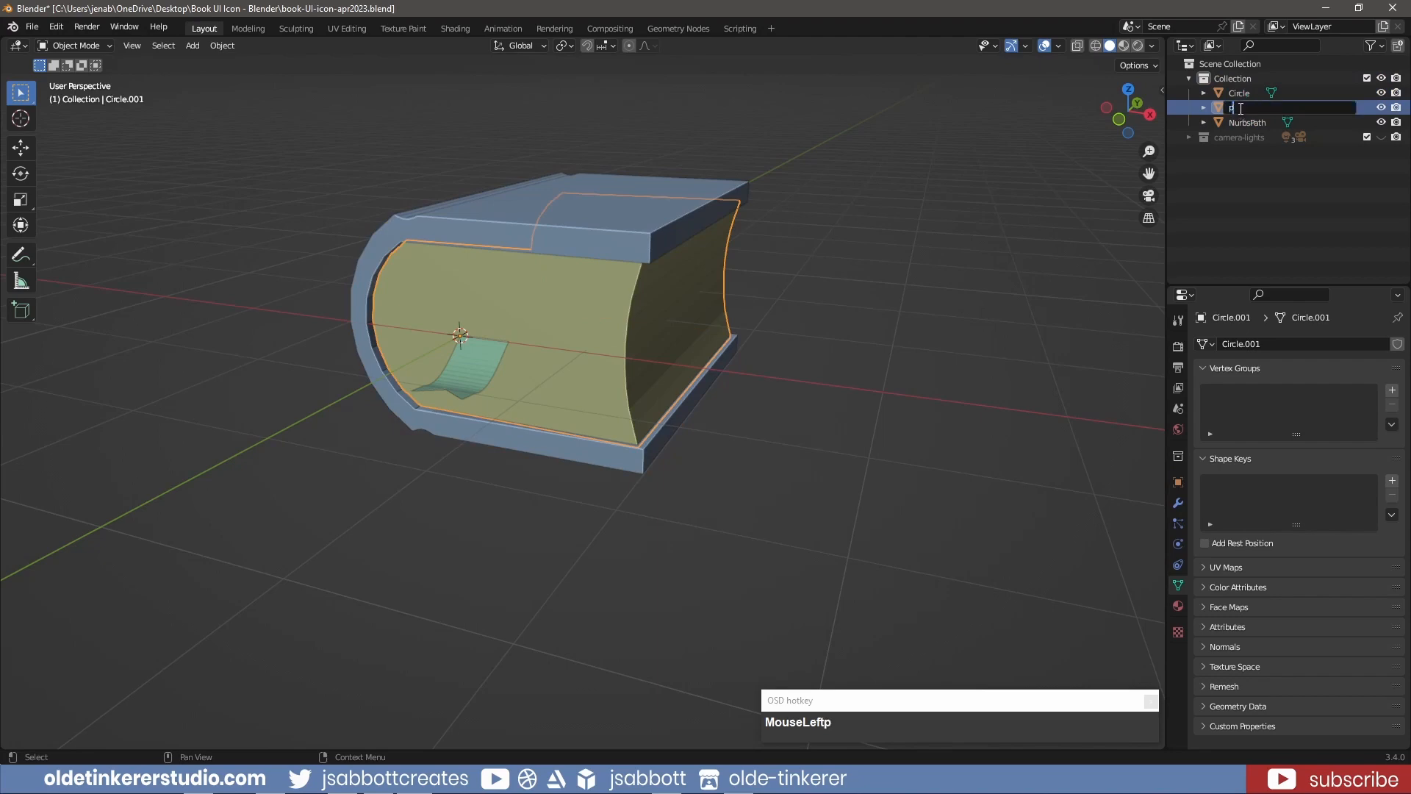
type("ages")
key("Return")
double_click(1239, 109)
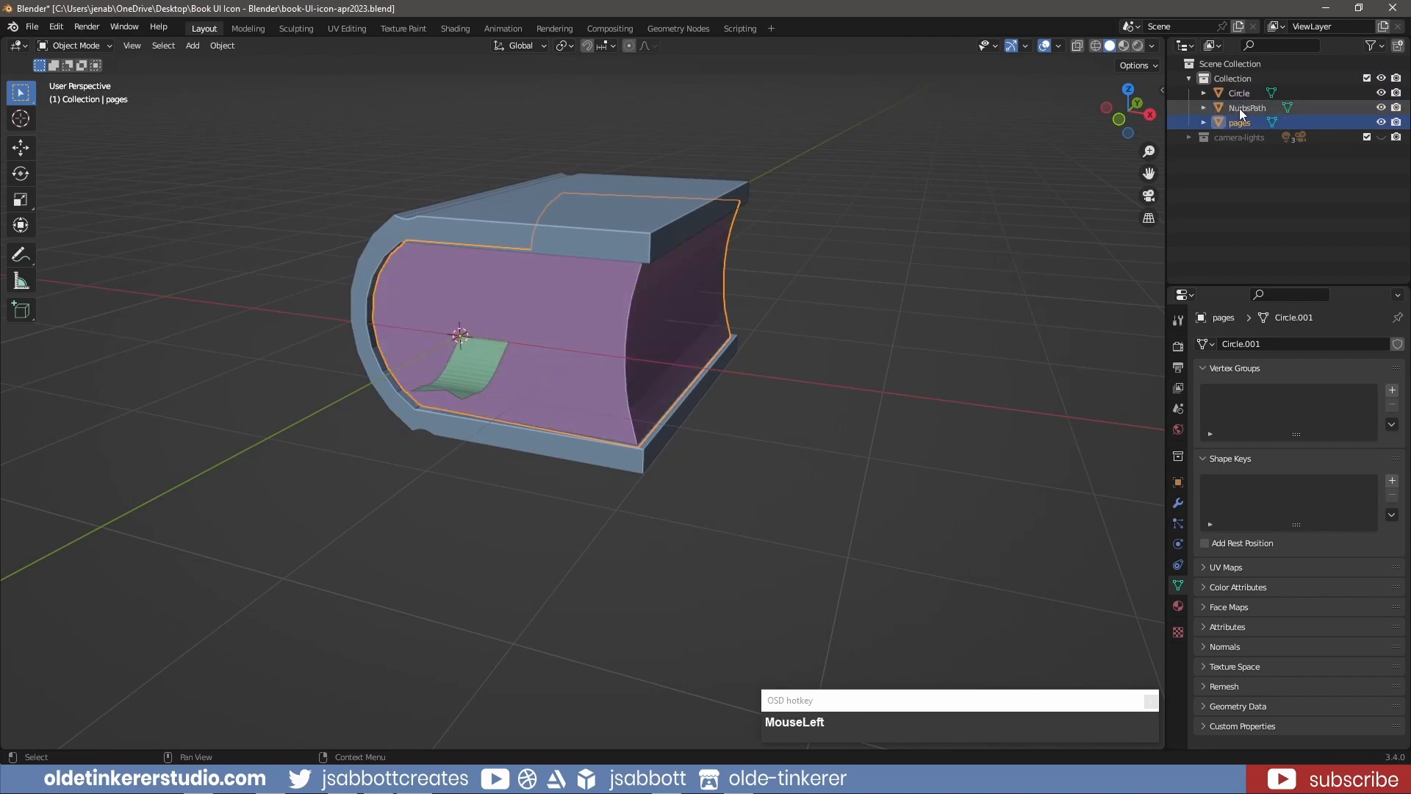
type("bookmar")
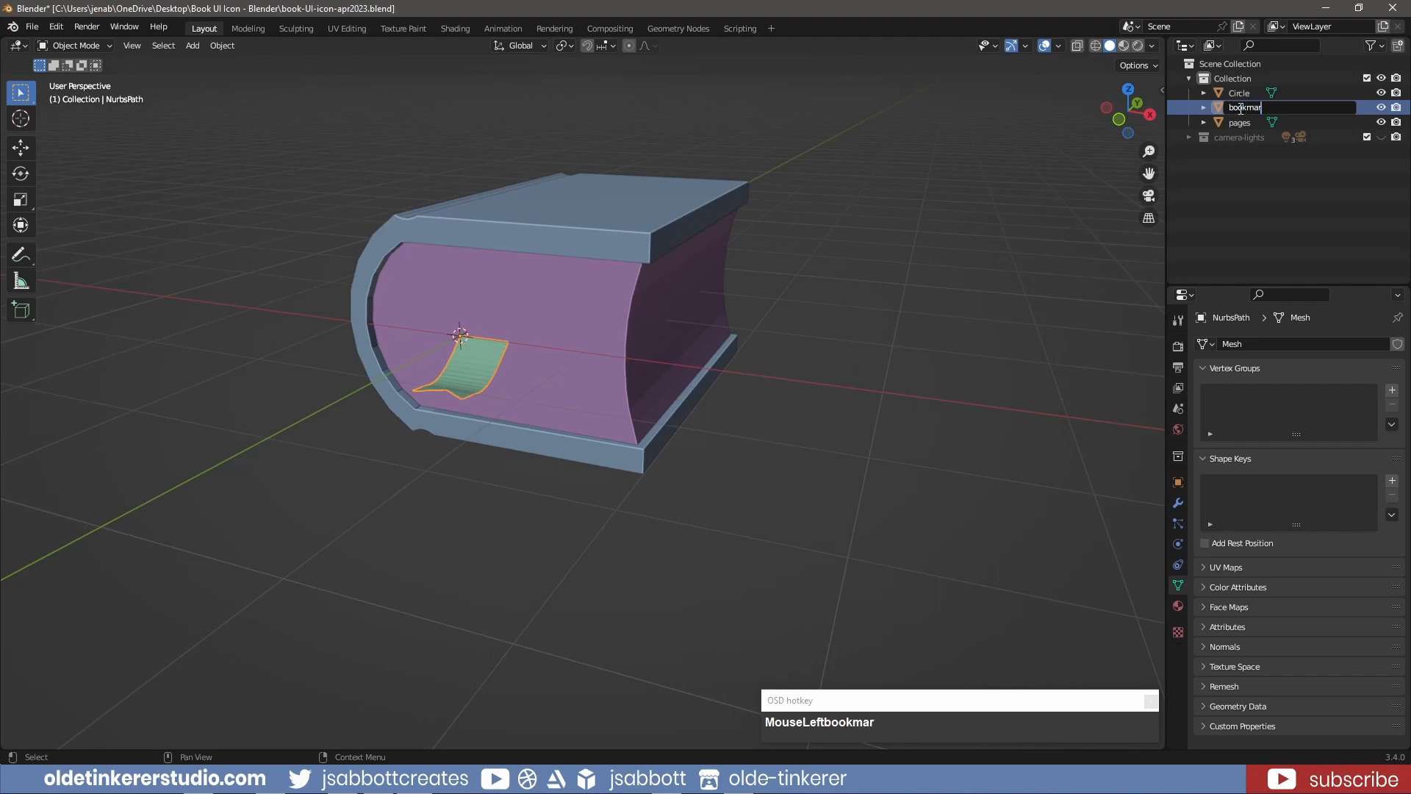
type("k")
key("Return")
Step: Hide the pages, separate the upper cover board from the book mesh, and name the new object front
left_click(613, 244)
key("Tab")
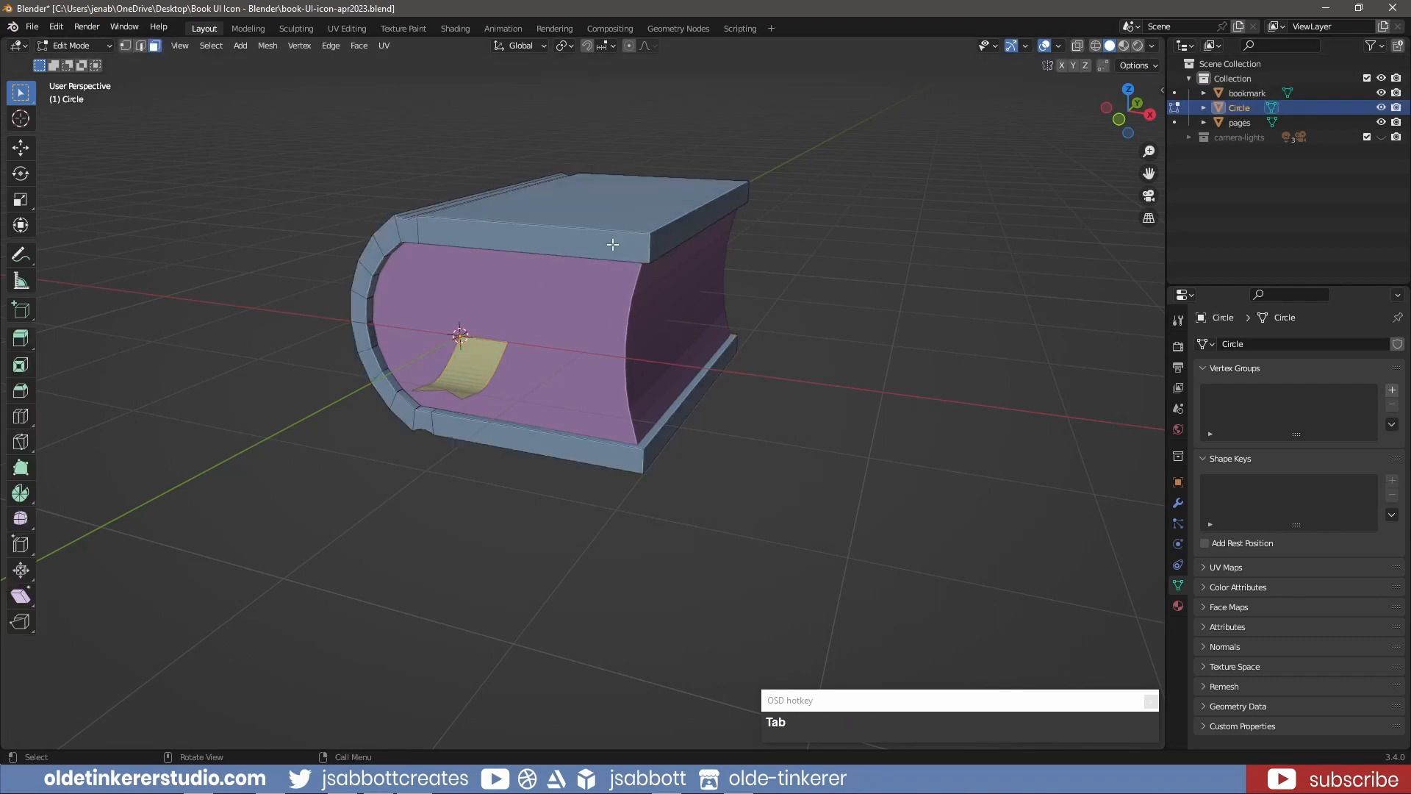
left_click(1381, 122)
middle_click_drag(563, 330, 537, 361, "shift")
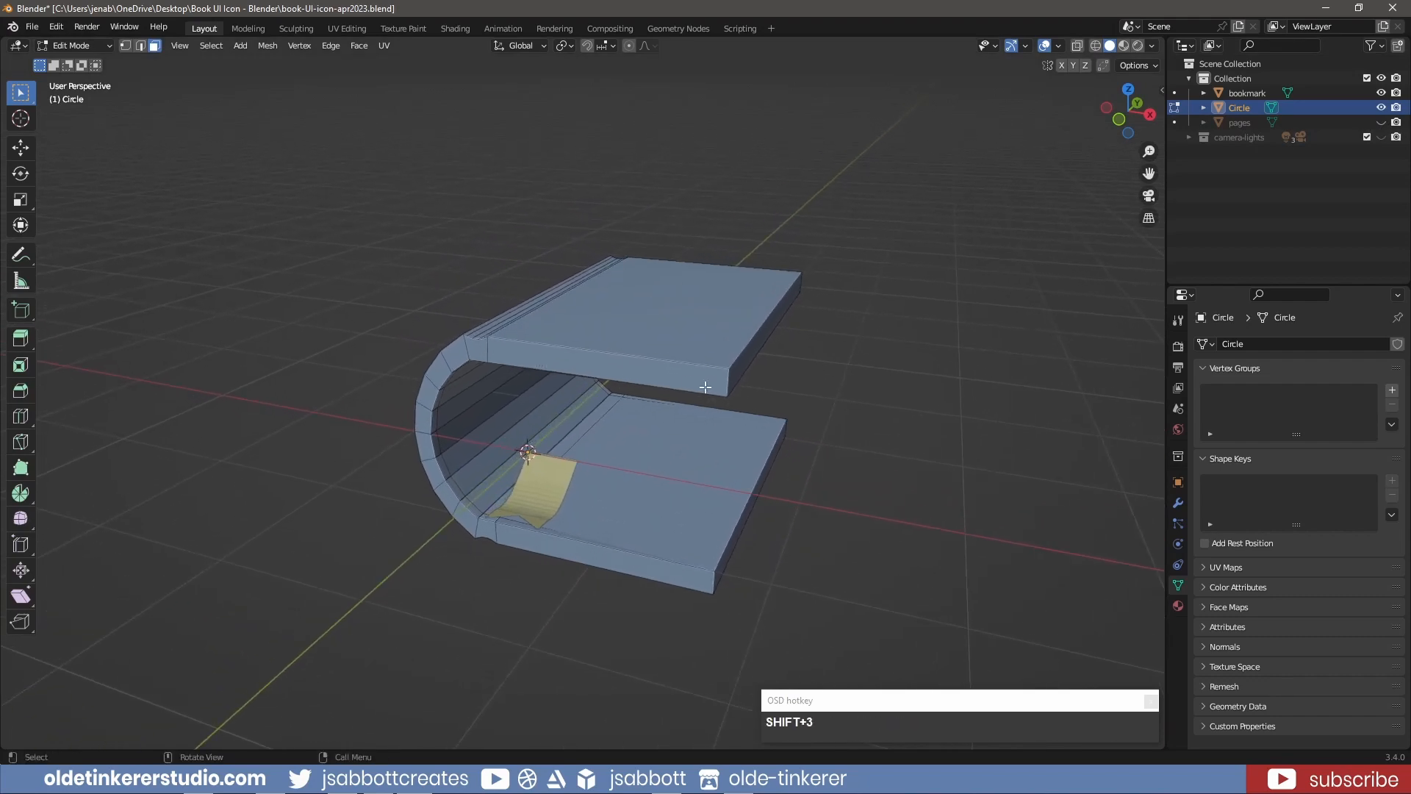
key("l")
middle_click_drag(664, 335, 567, 284)
key("p")
left_click(520, 357)
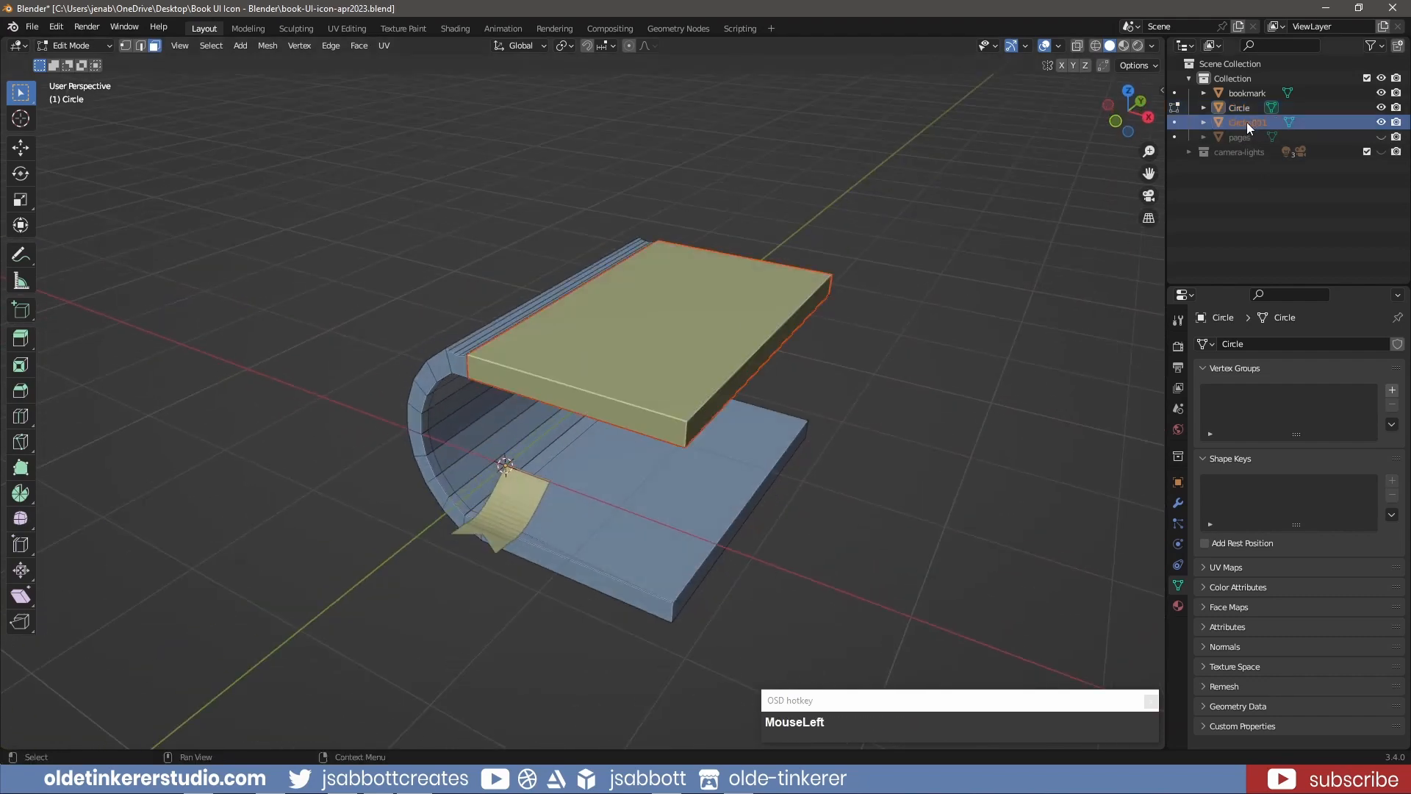
type("front")
key("Return")
Step: Separate the lower cover board's faces from the book mesh and name the new object back
left_click(676, 612)
left_click(654, 549, "shift")
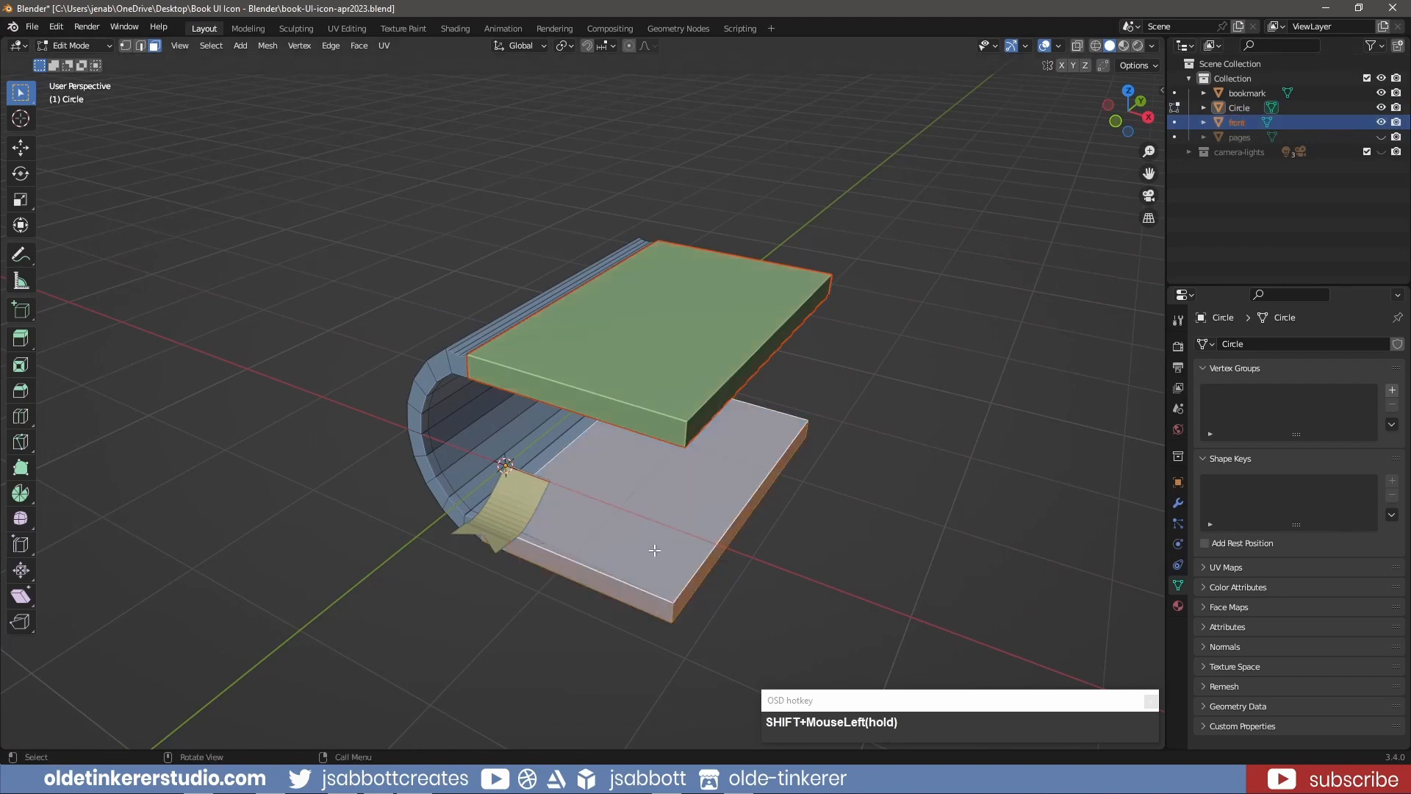
left_click(627, 346, "shift")
middle_click_drag(655, 550, 629, 474)
key("p")
left_click(630, 475)
double_click(1242, 123)
type("back")
key("Return")
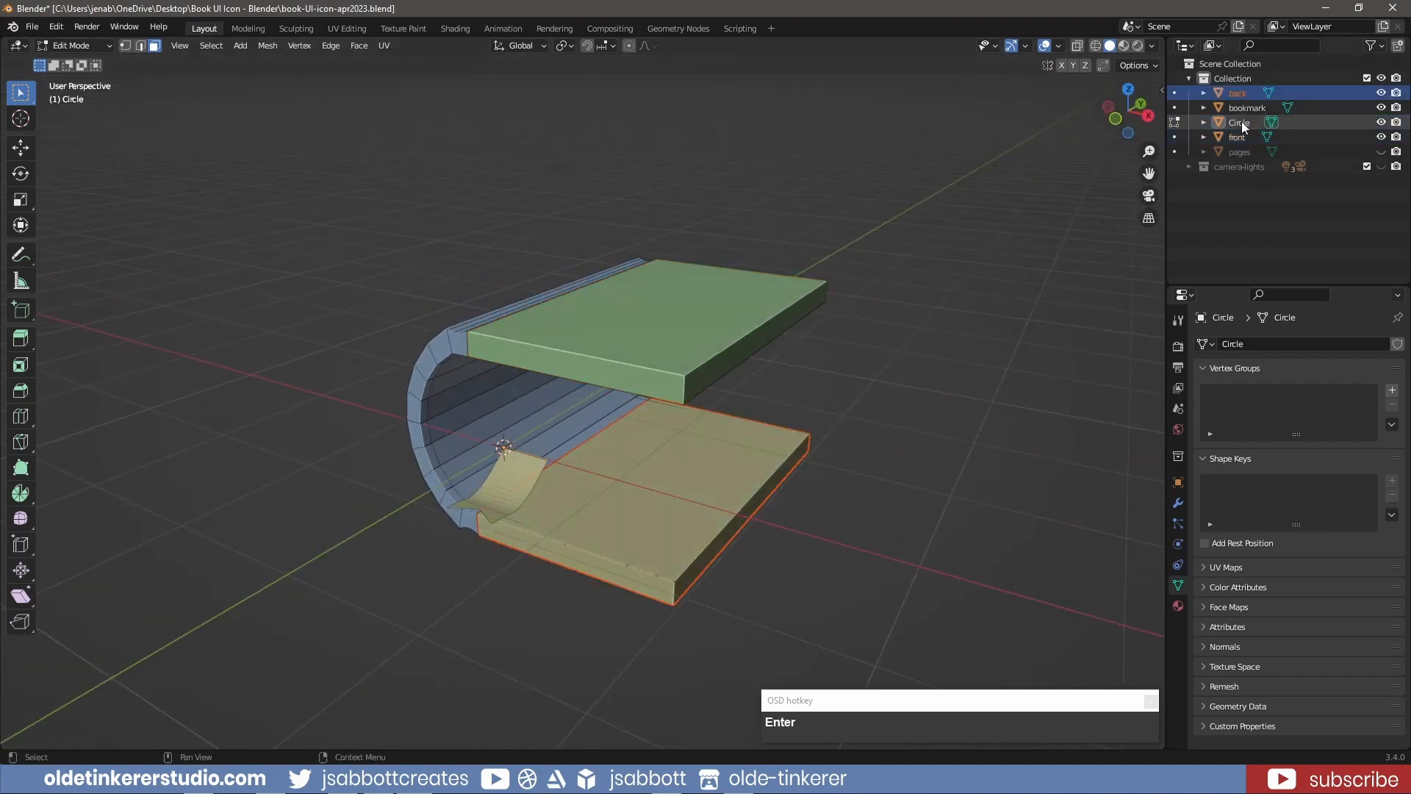
Step: Hide the bookmark, front and back objects to isolate the spine mesh and its leftover rim strips, and clear the selection
key("l")
middle_click_drag(428, 377, 617, 308)
left_click(1381, 107)
left_click(1381, 136)
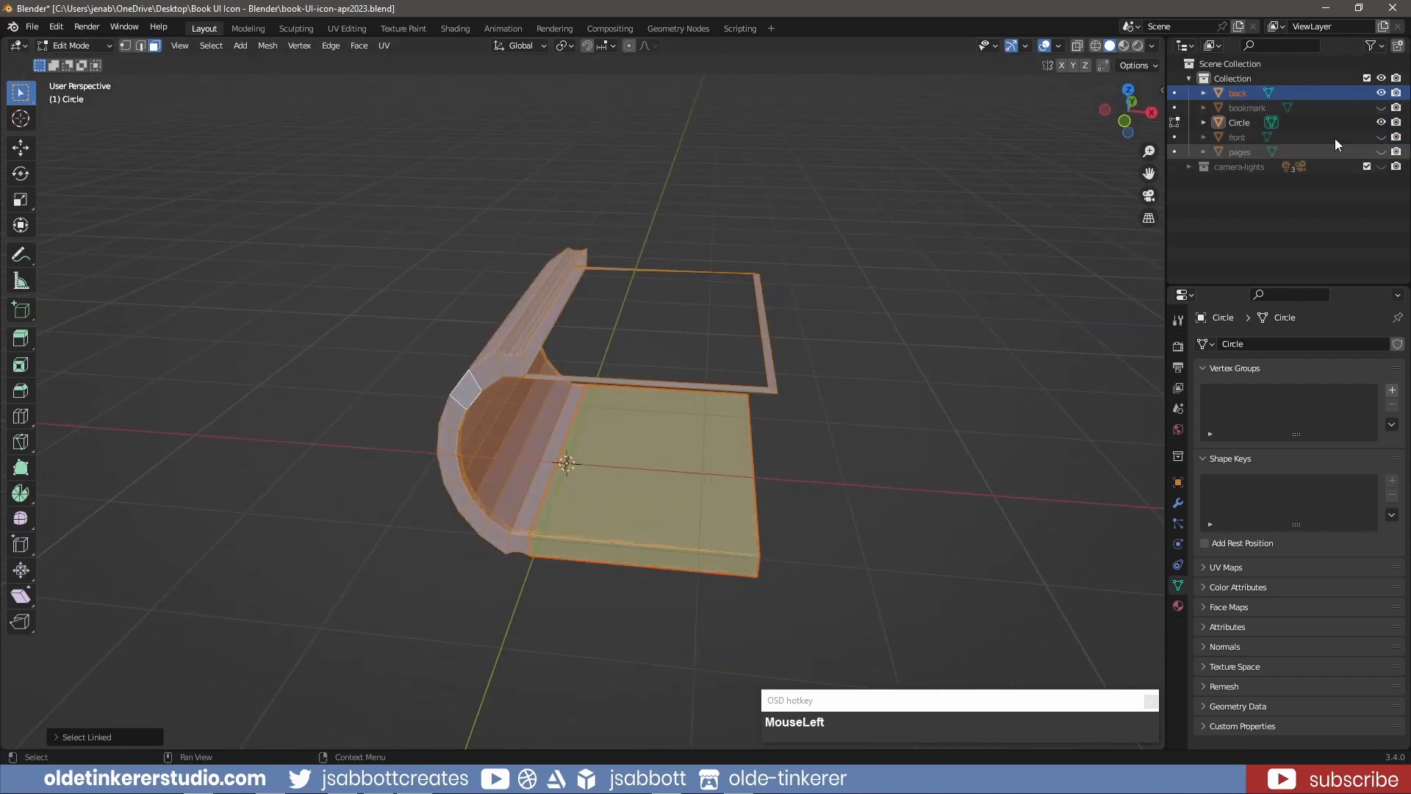
left_click(1381, 92)
key("alt+a")
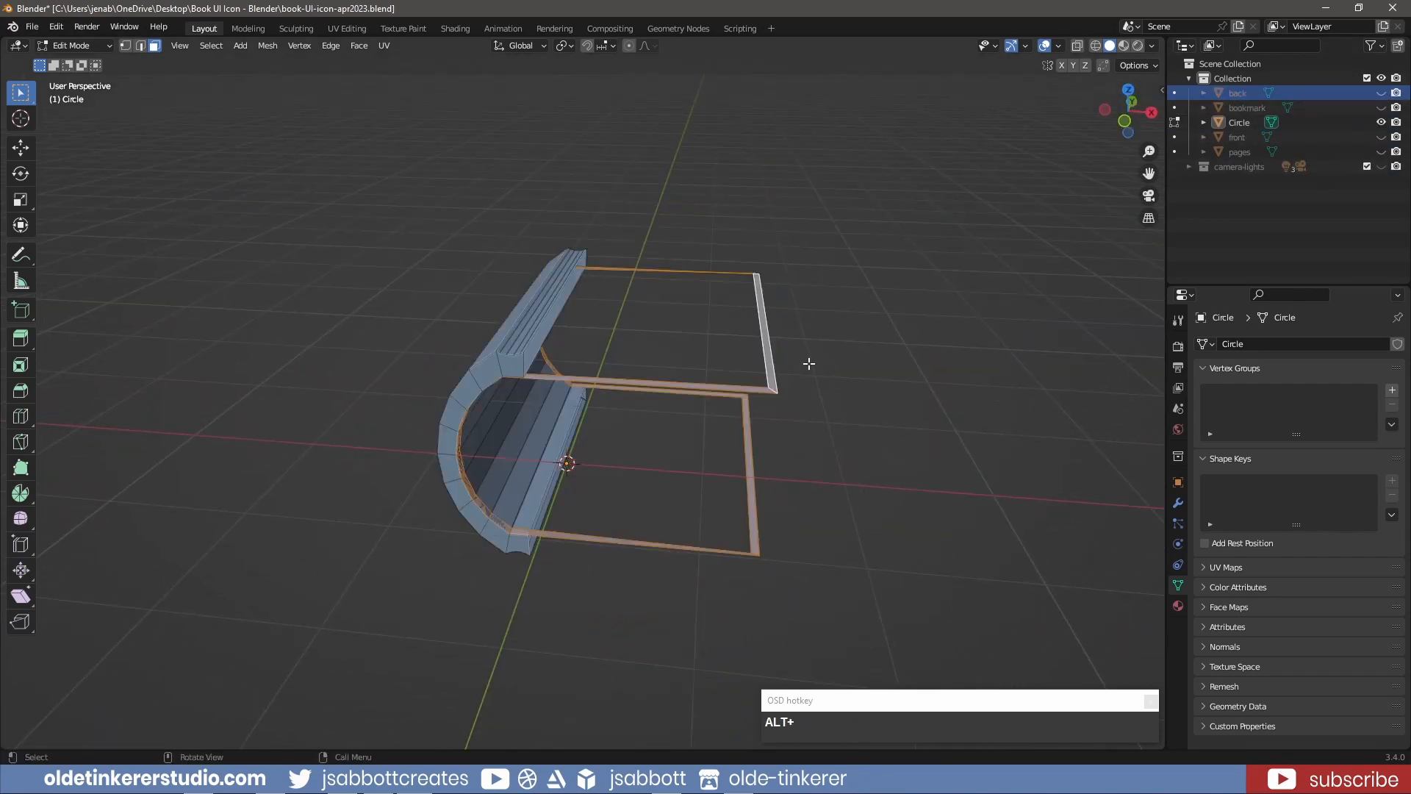
Step: Separate the leftover rim strips of the upper cover from the spine mesh into their own object
left_click(699, 269, "alt")
middle_click_drag(699, 266, 825, 289)
key("p")
left_click(825, 294)
key("Tab")
Step: Join the separated upper rim strips with the front cover object and hide the front cover
left_click(1249, 137)
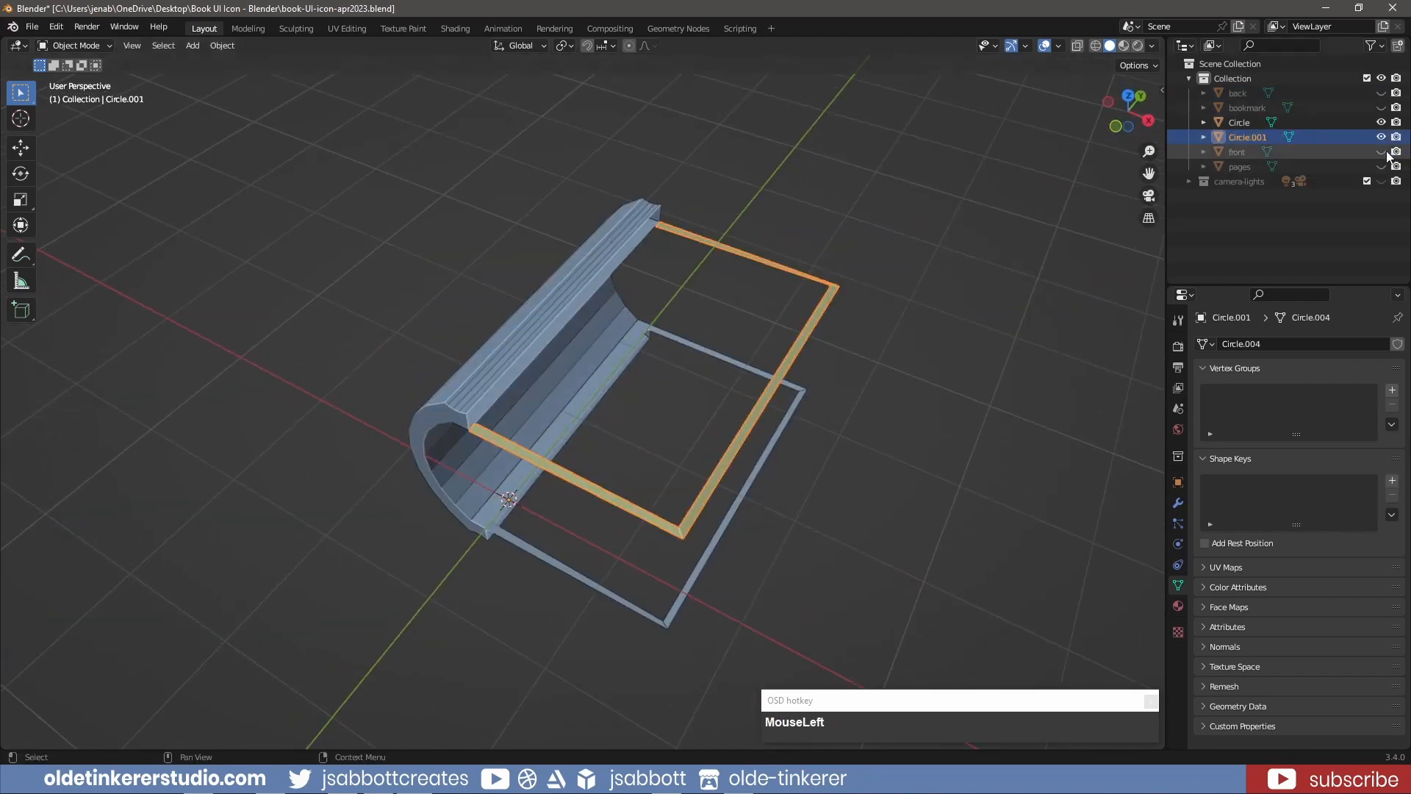
left_click(1386, 153)
left_click(1238, 152, "ctrl")
key("ctrl+j")
left_click(1382, 138)
Step: Separate the lower cover's leftover rim strips from the spine mesh and select them as their own object
left_click(539, 360)
key("Tab")
left_click(603, 589)
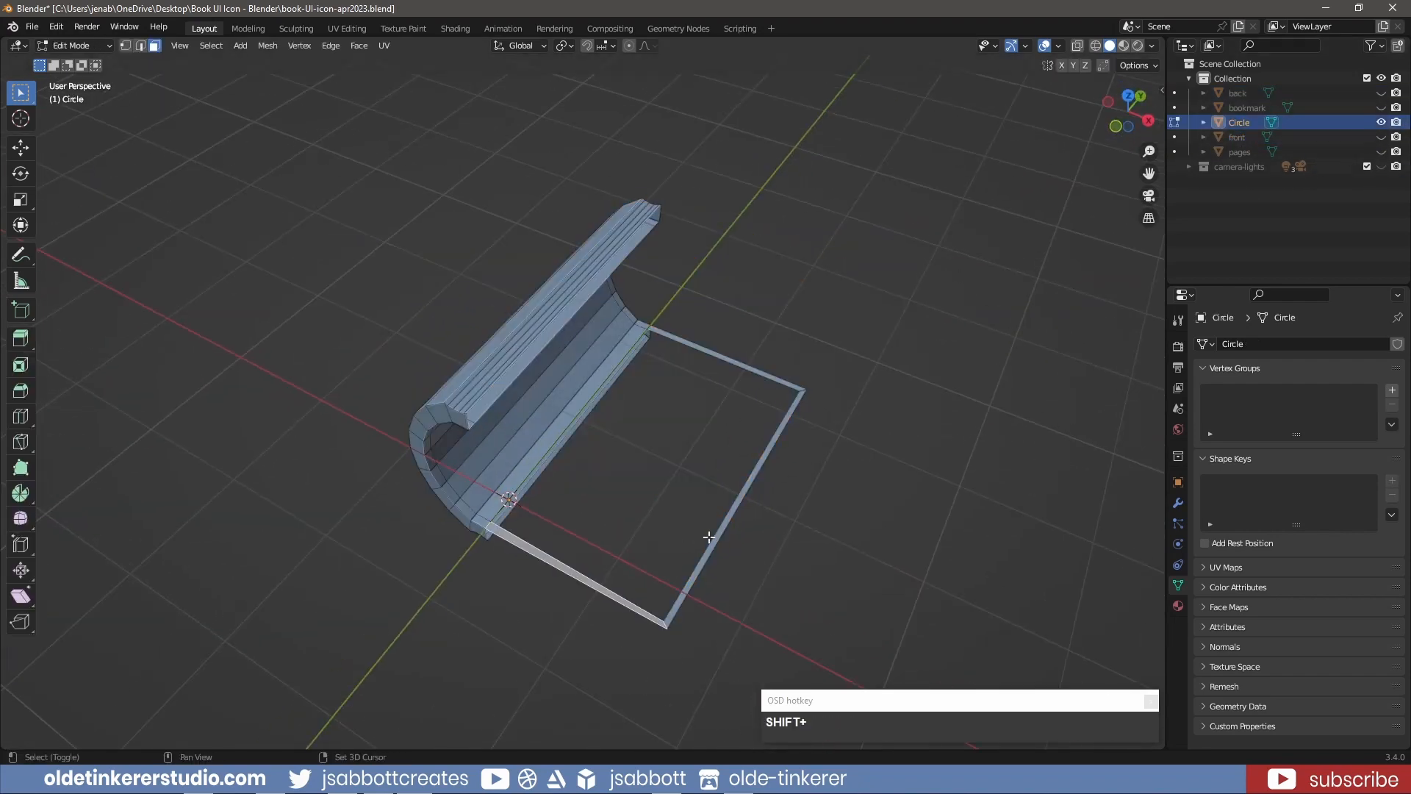
left_click(708, 538, "shift")
key("p")
left_click(713, 544)
key("Tab")
left_click(1250, 136)
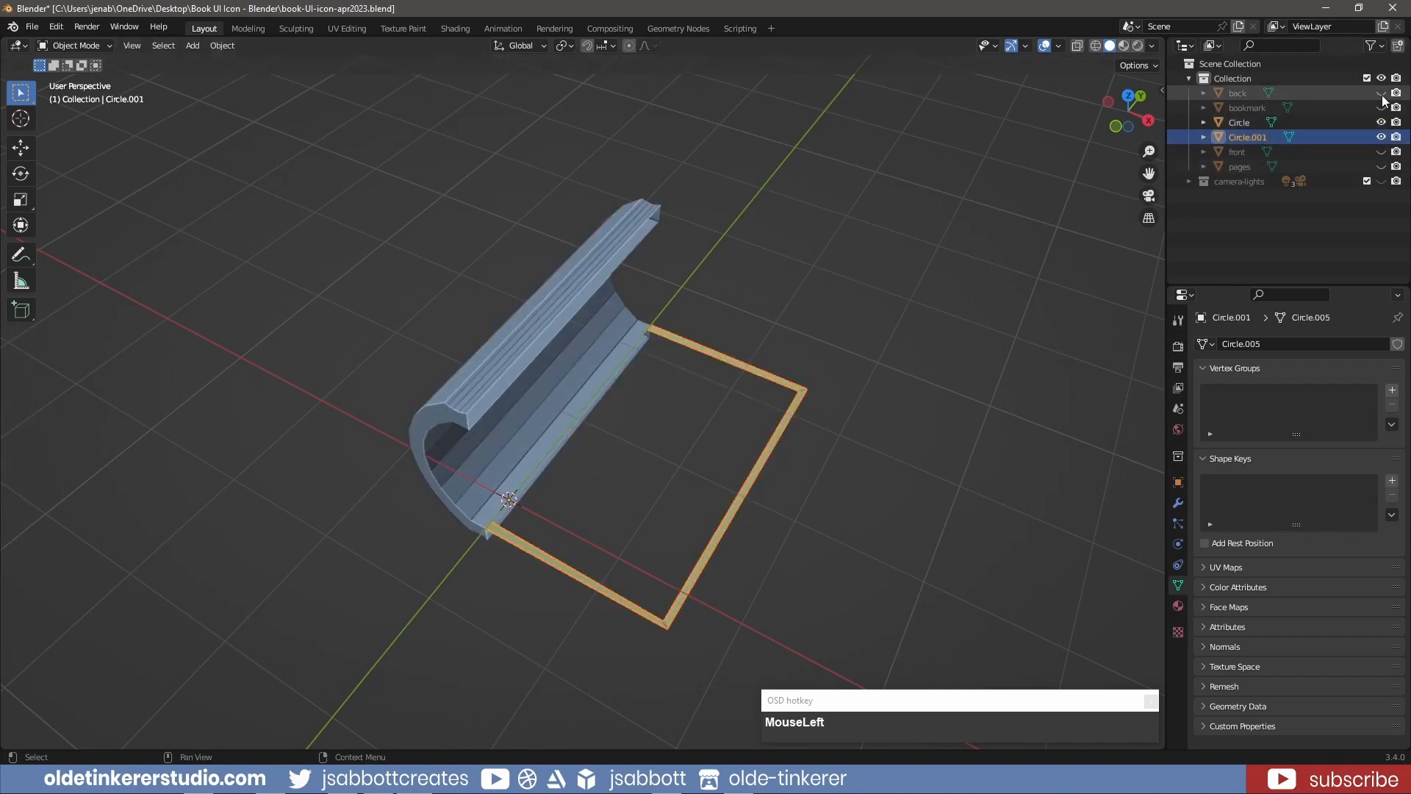
Step: Join the separated lower rim strips with the back cover object and hide the back cover
left_click(1382, 94)
left_click(1237, 93, "ctrl")
key("ctrl+j")
left_click(1382, 94)
Step: Rename the remaining Circle object as spine
double_click(1234, 123)
type("spine")
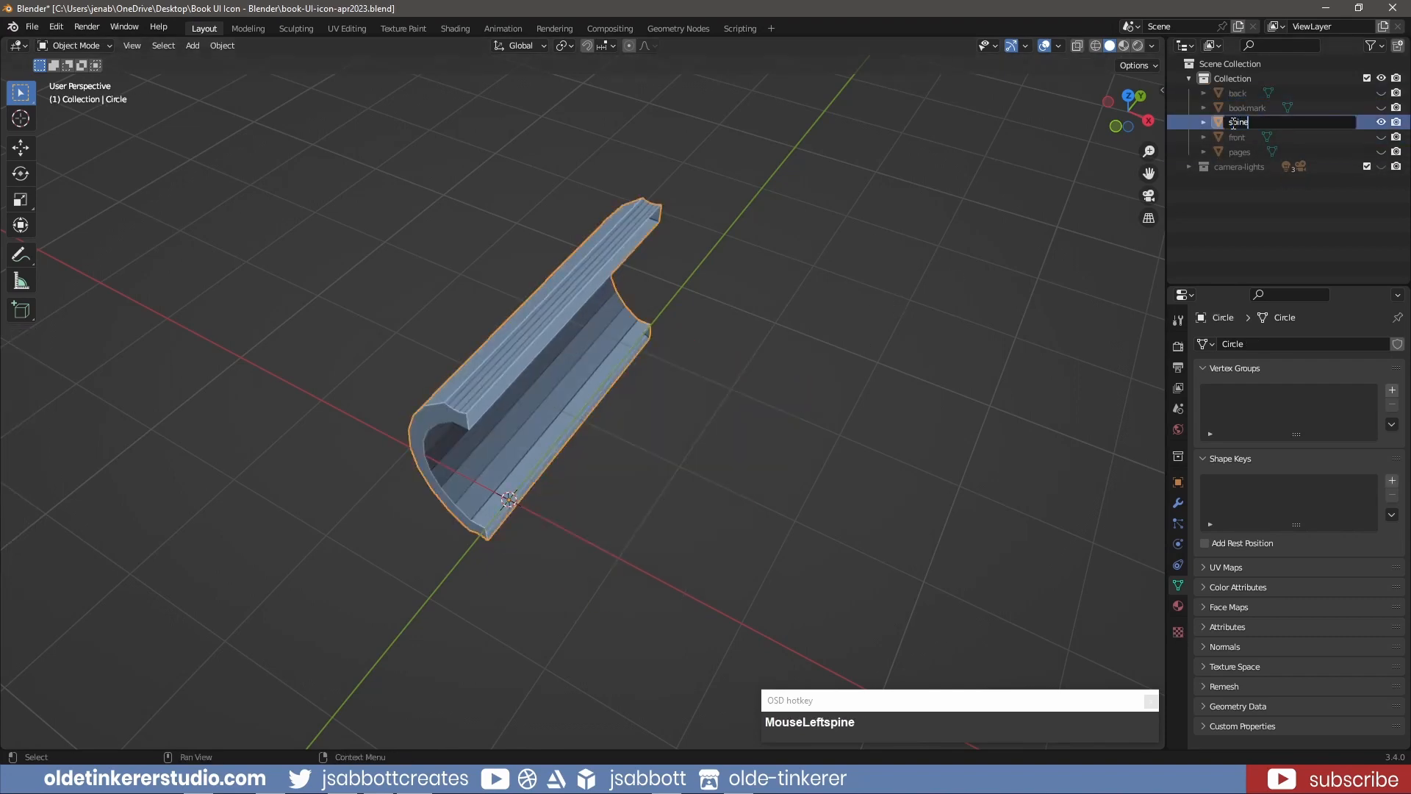
key("Return")
middle_click_drag(592, 410, 577, 426)
Step: Bring the spine into the UV Editing workspace and select the curved edge loops around both of its ends in edge select mode
left_click(346, 29)
middle_click_drag(846, 272, 821, 317, "shift")
scroll(822, 314, "up", 1)
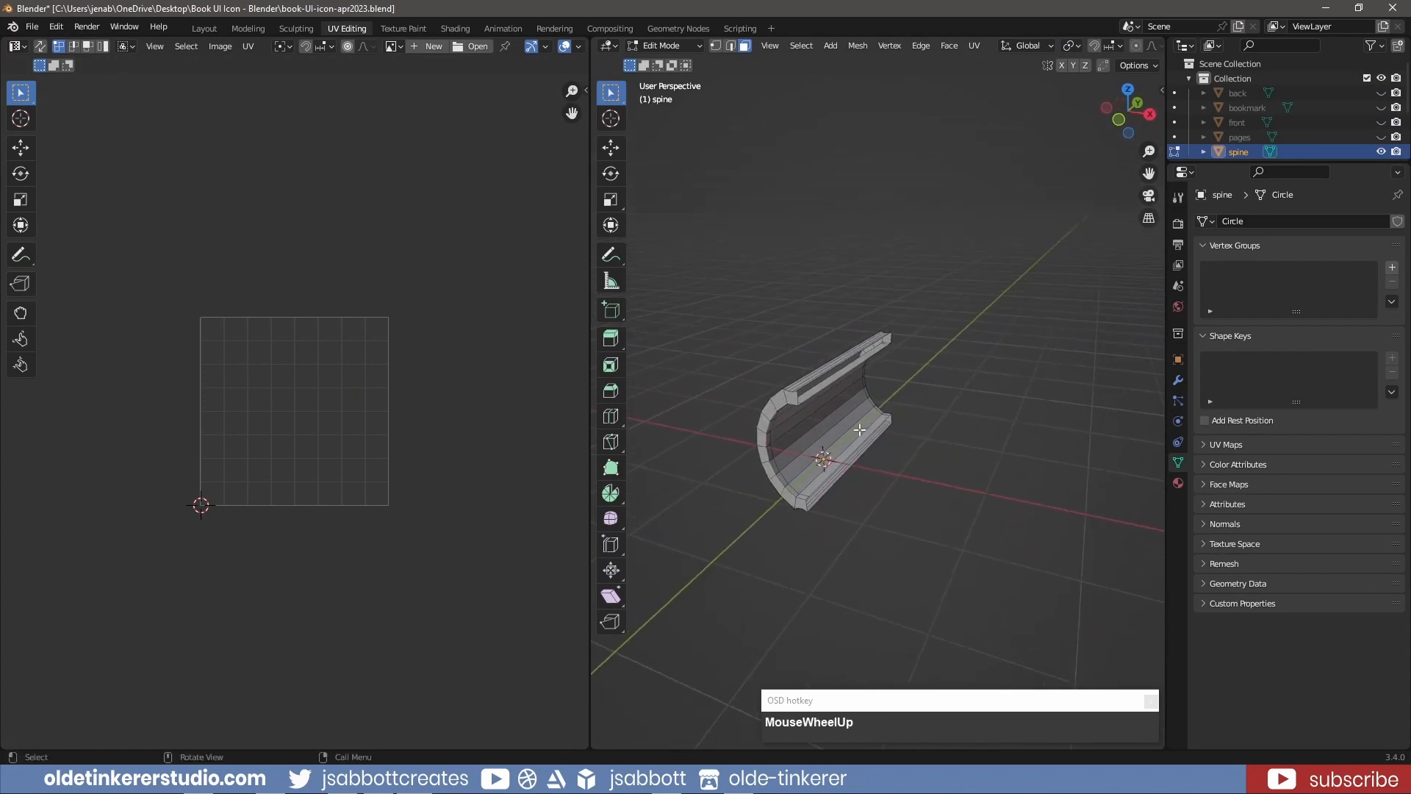
scroll(860, 429, "up", 1)
key("2")
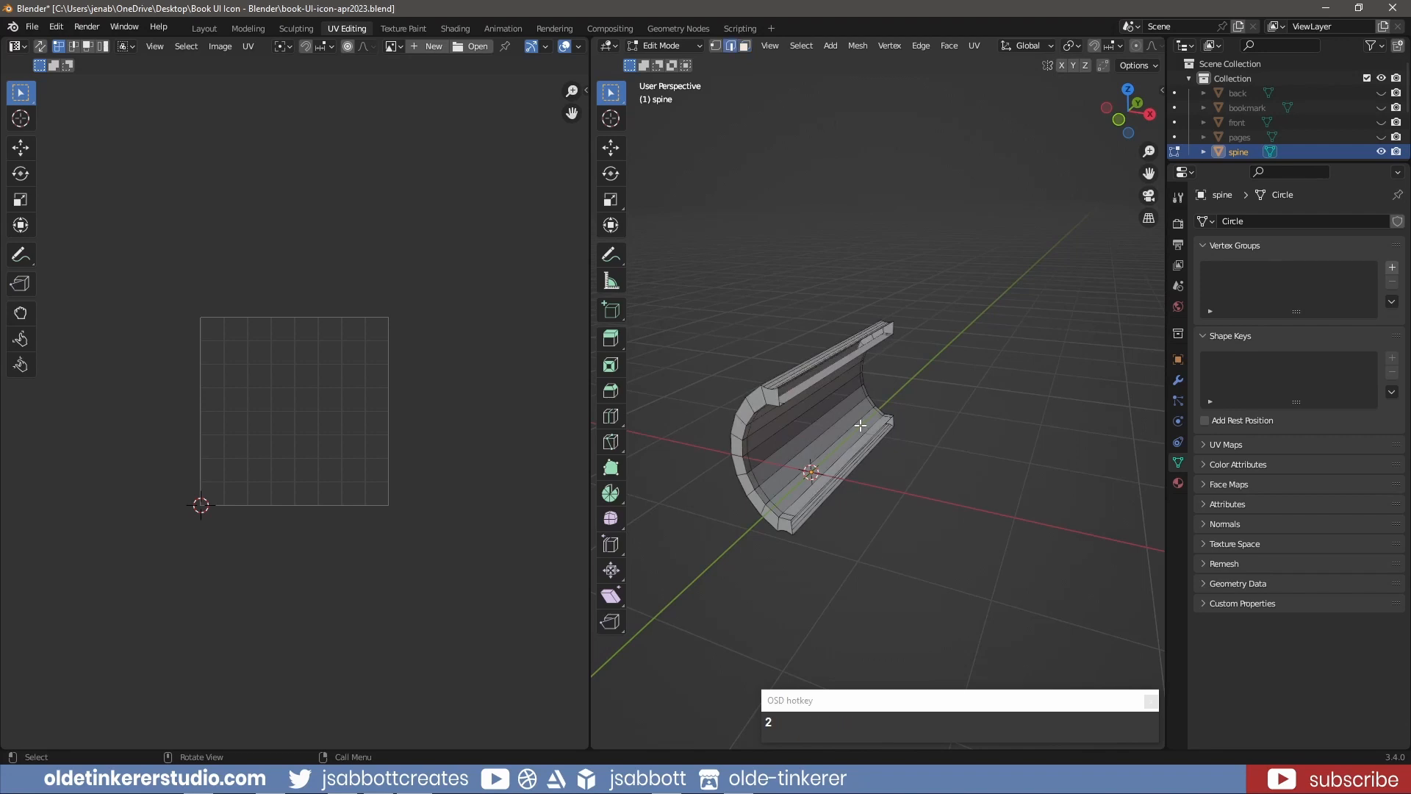
left_click(755, 394, "alt+shift")
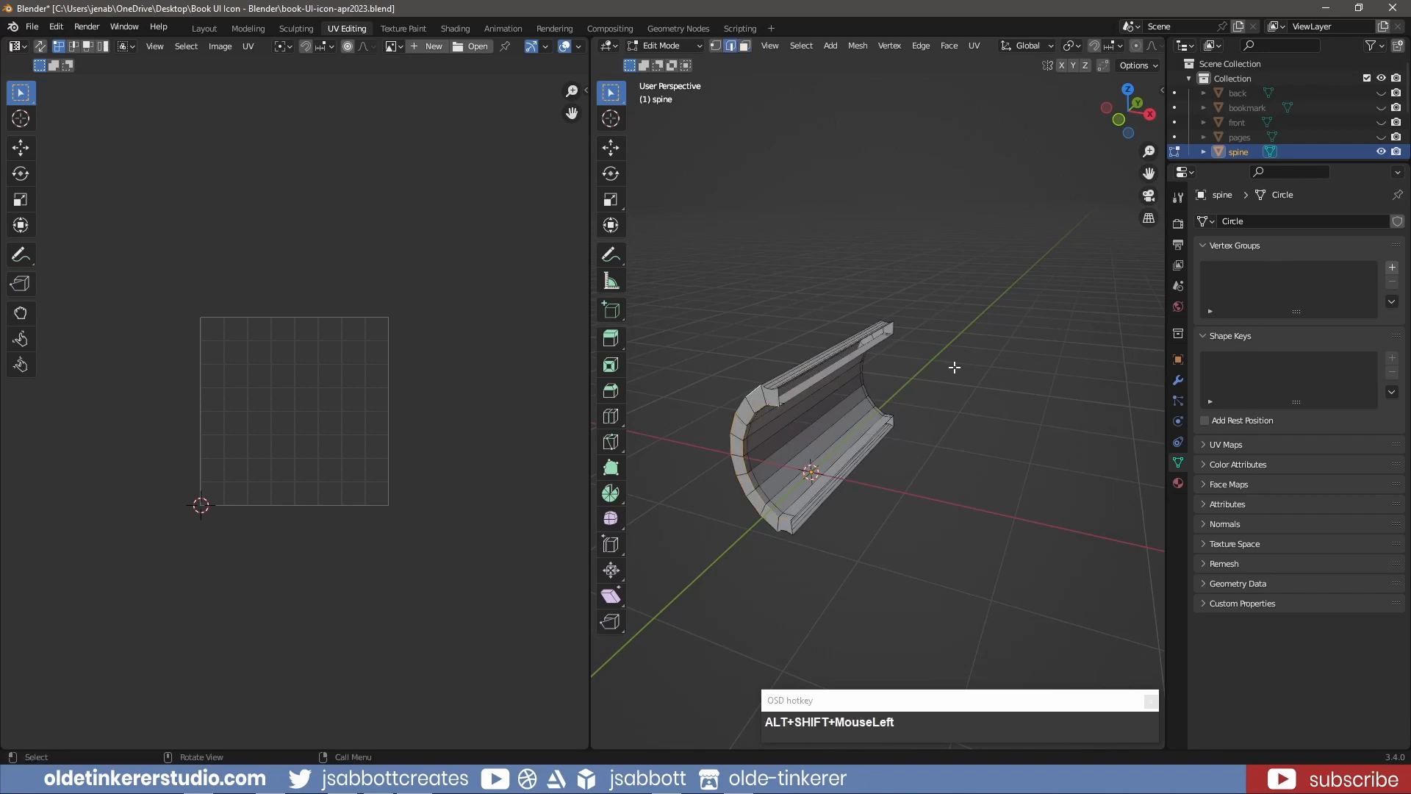
middle_click_drag(955, 366, 636, 356)
left_click(958, 428, "alt+shift")
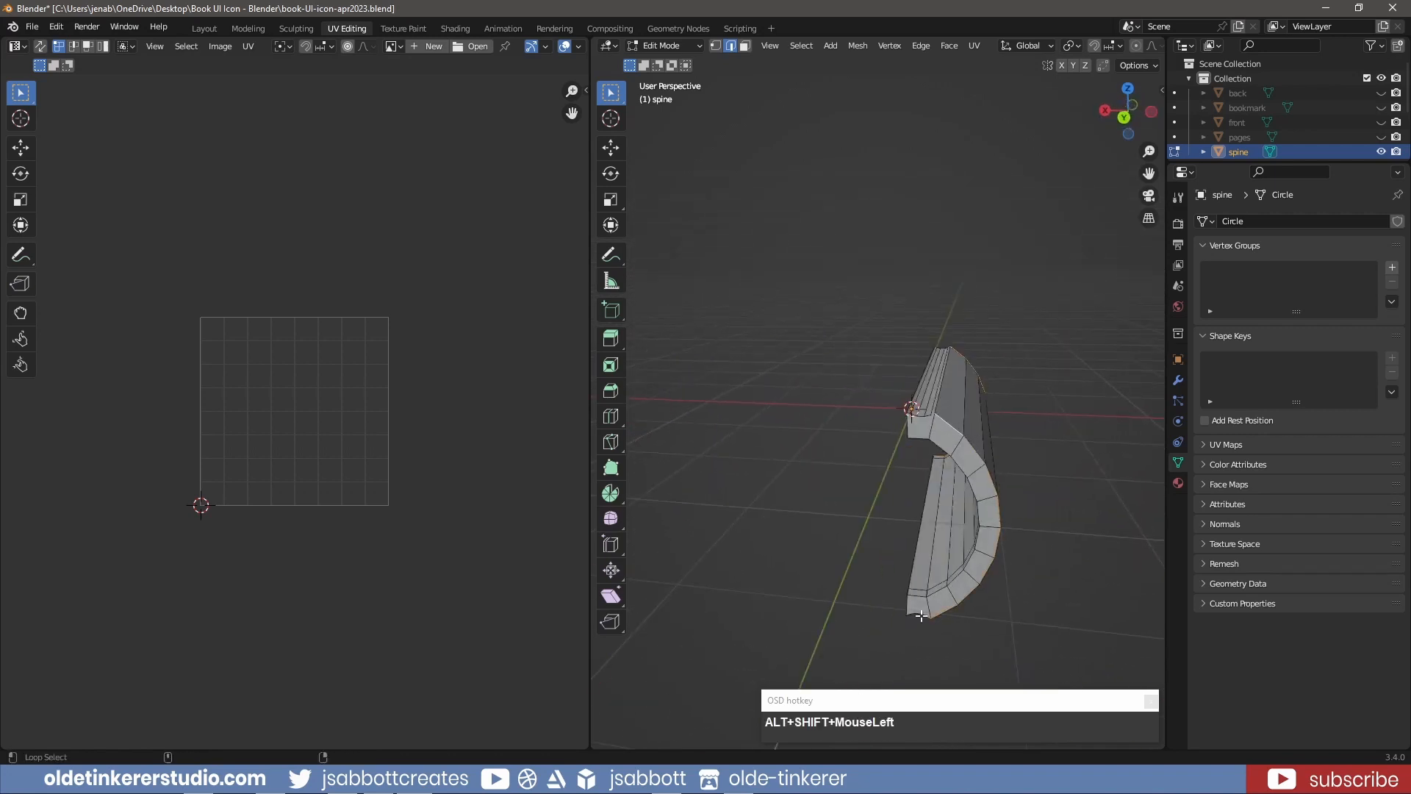
left_click(941, 591, "alt+shift")
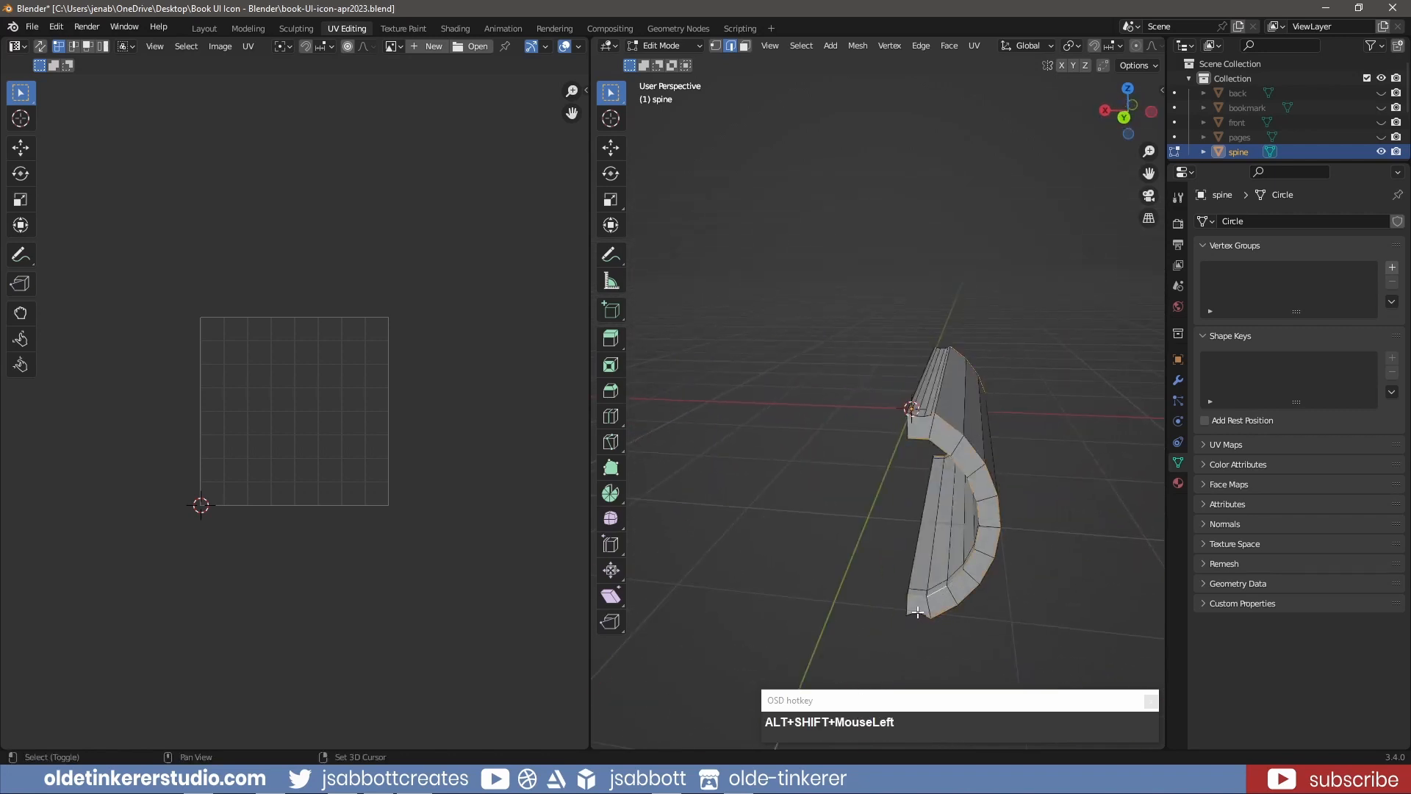
Step: Add the short groove edges at the corners of the spine's end faces to the edge selection
scroll(935, 466, "up", 2)
mouse_move(934, 470)
middle_mouse_down()
mouse_move(939, 546)
mouse_move(945, 495)
middle_mouse_up()
scroll(939, 546, "up", 3)
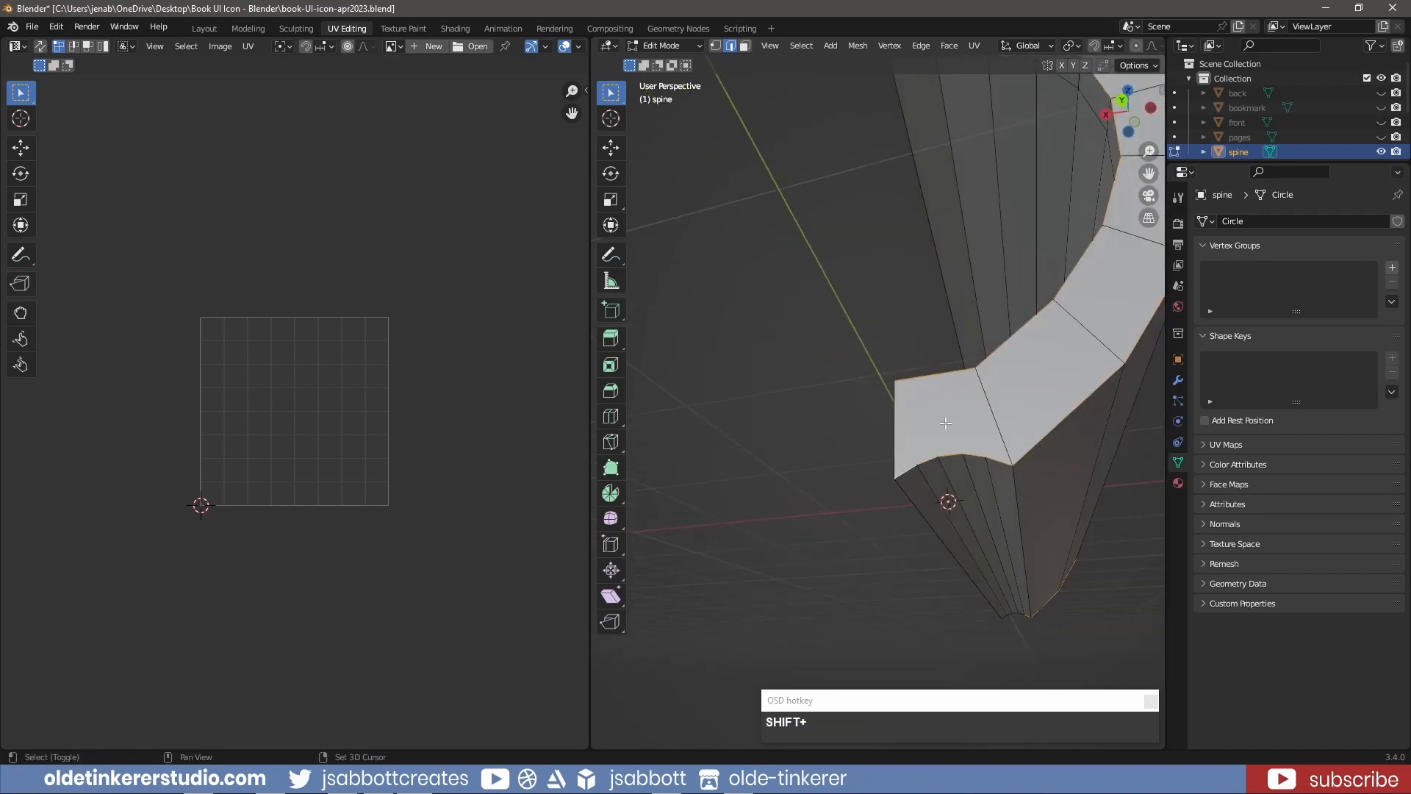
middle_click_drag(946, 423, 915, 470)
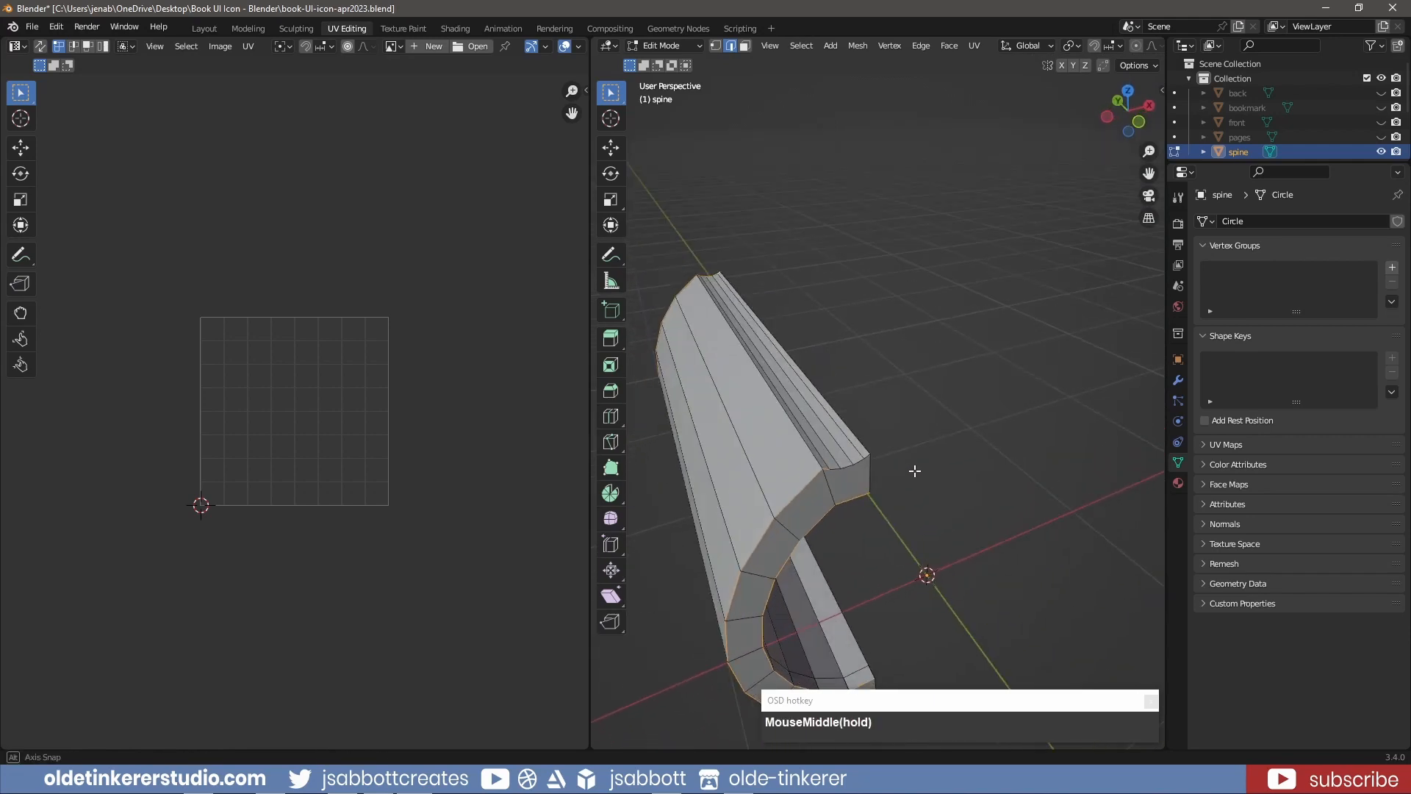
left_click(845, 464, "shift")
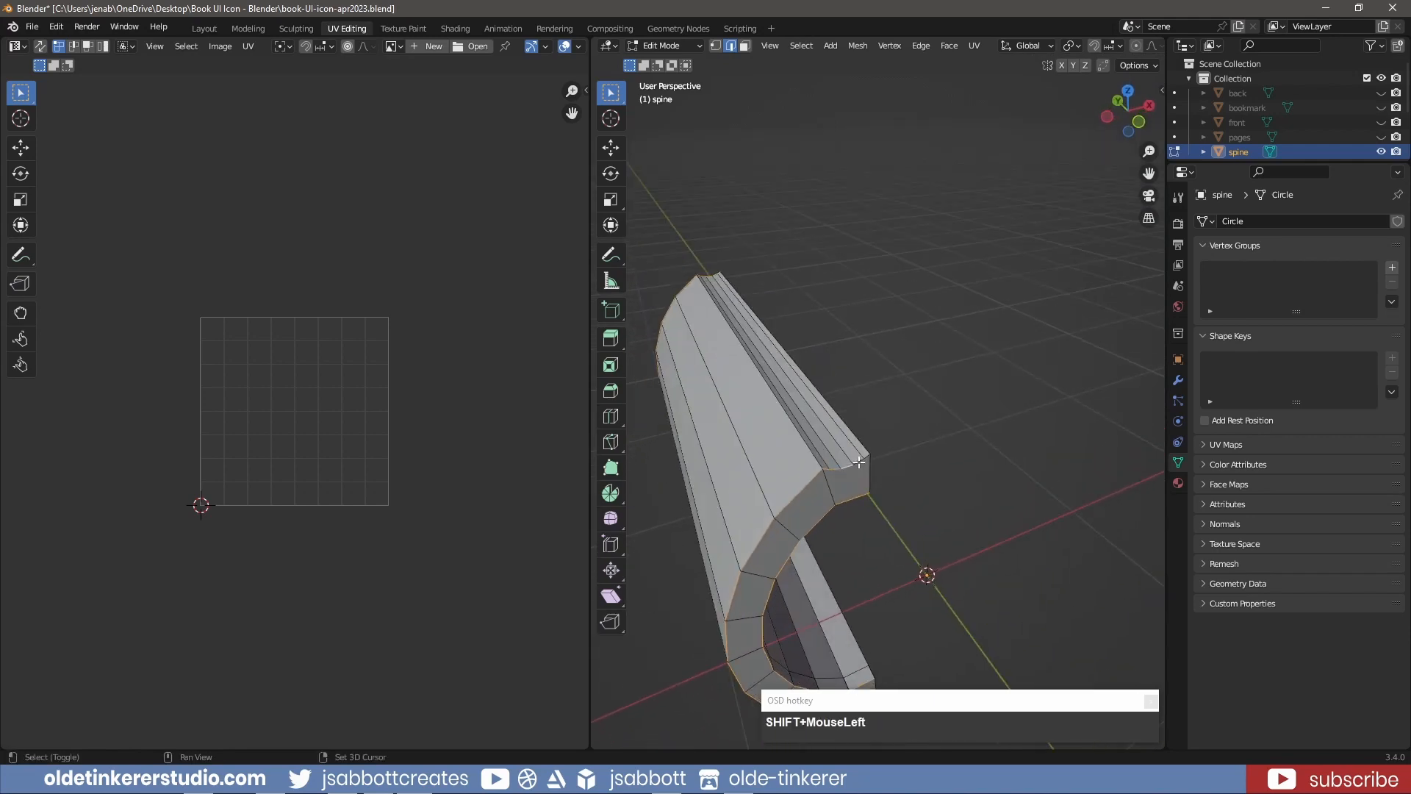
middle_click_drag(846, 463, 849, 388)
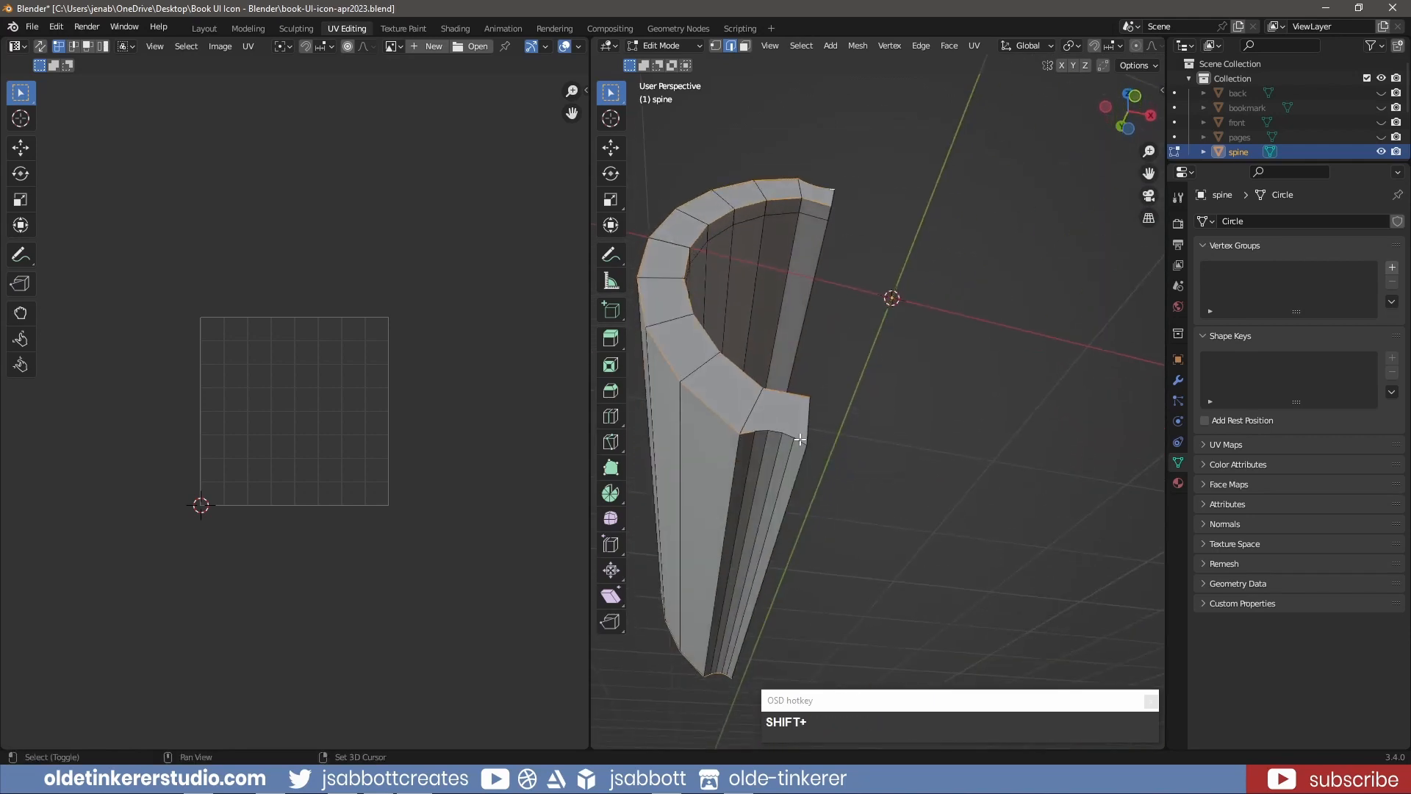
left_click(758, 432, "shift")
middle_click_drag(826, 351, 718, 407)
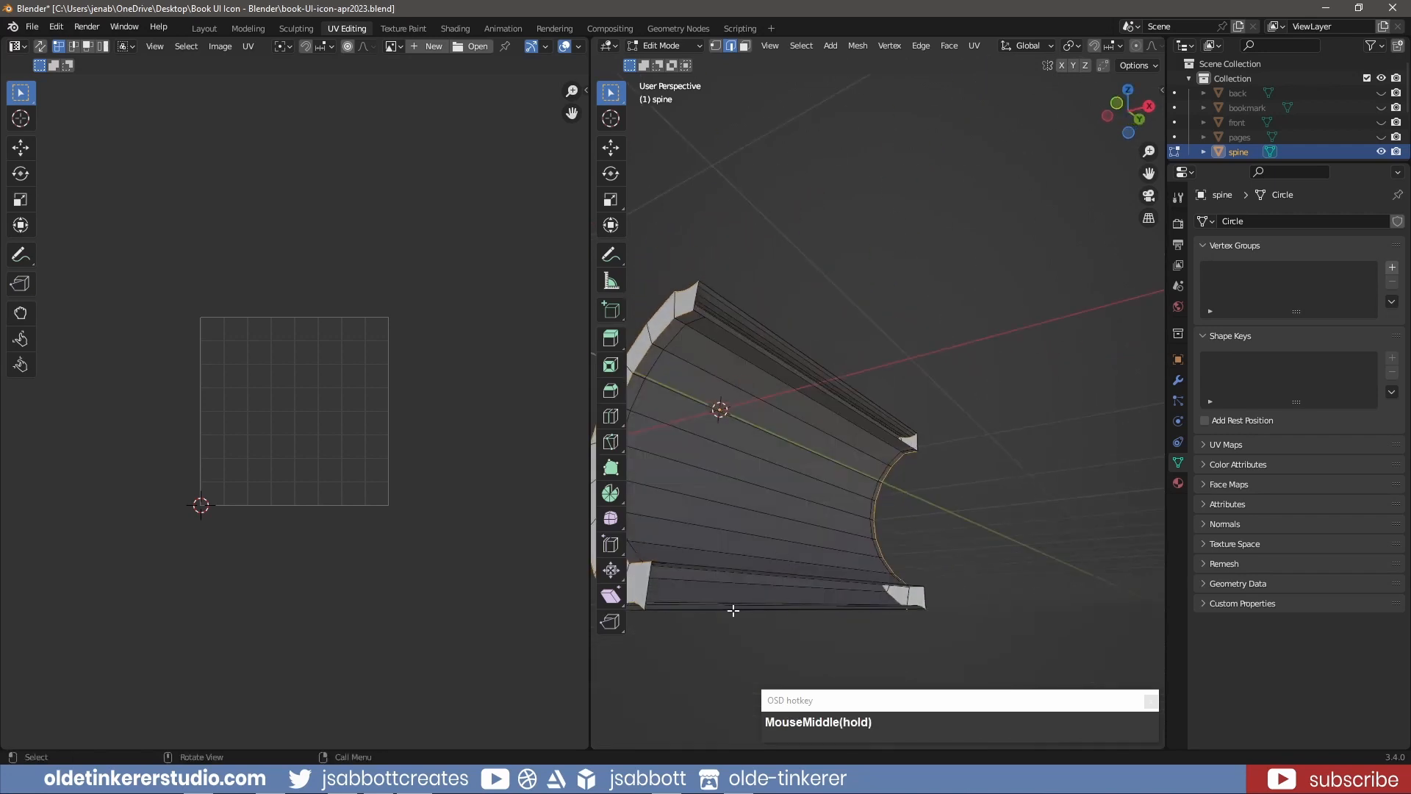
Step: Add the lengthwise edge along the spine's lower rim to the selection and mark all selected edges as seams
left_click(710, 609)
key("ctrl+z")
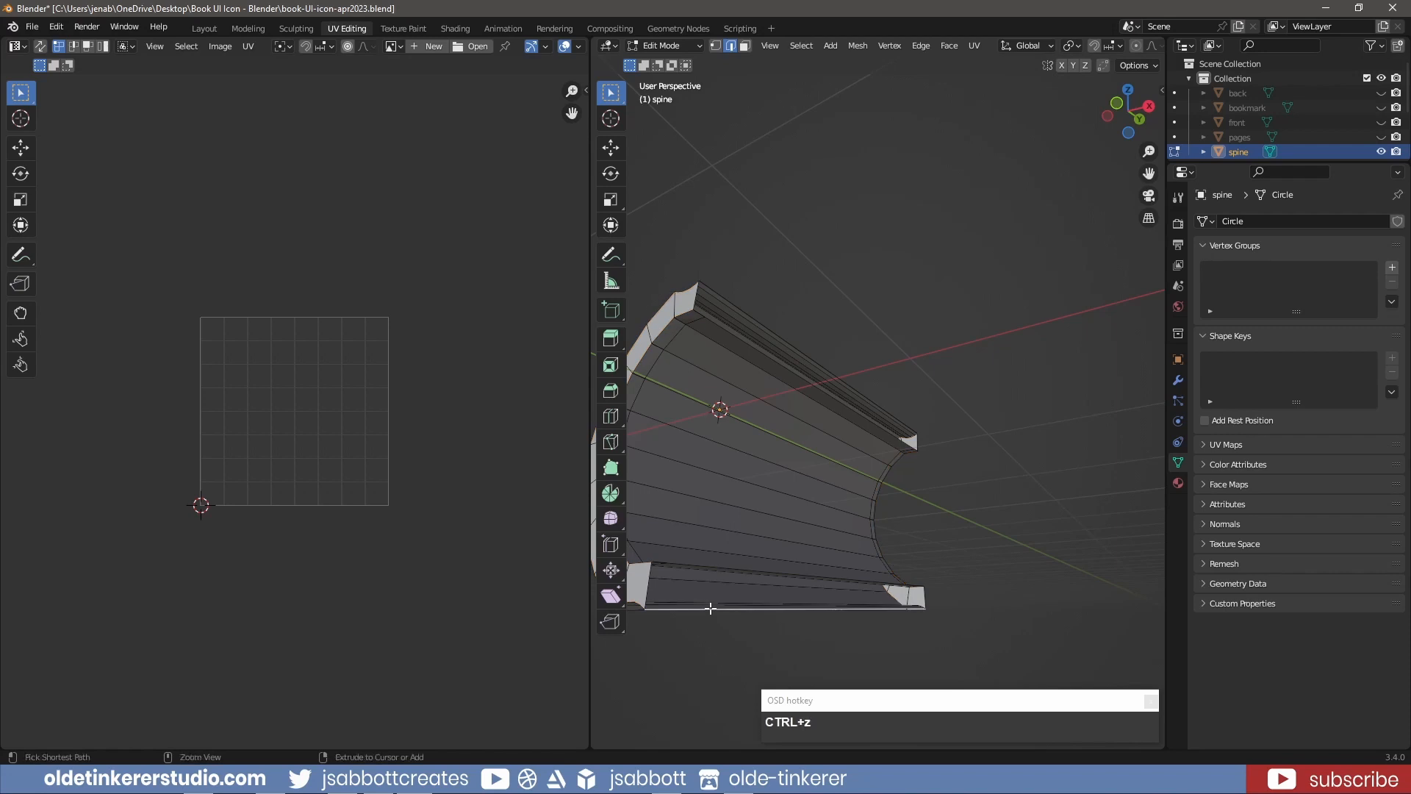
left_click(710, 609, "shift")
scroll(746, 599, "down", 2)
middle_click_drag(746, 599, 852, 541)
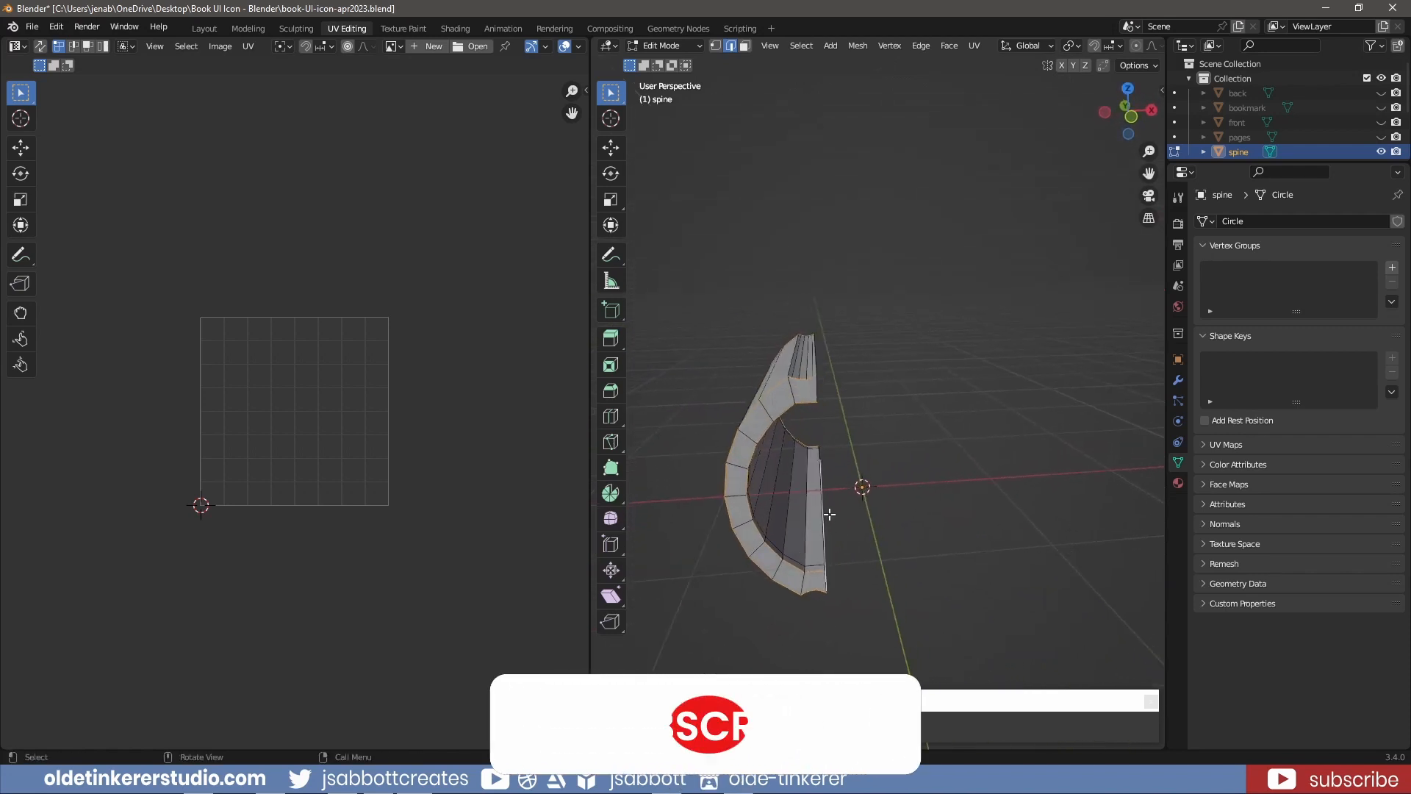
right_click(780, 400)
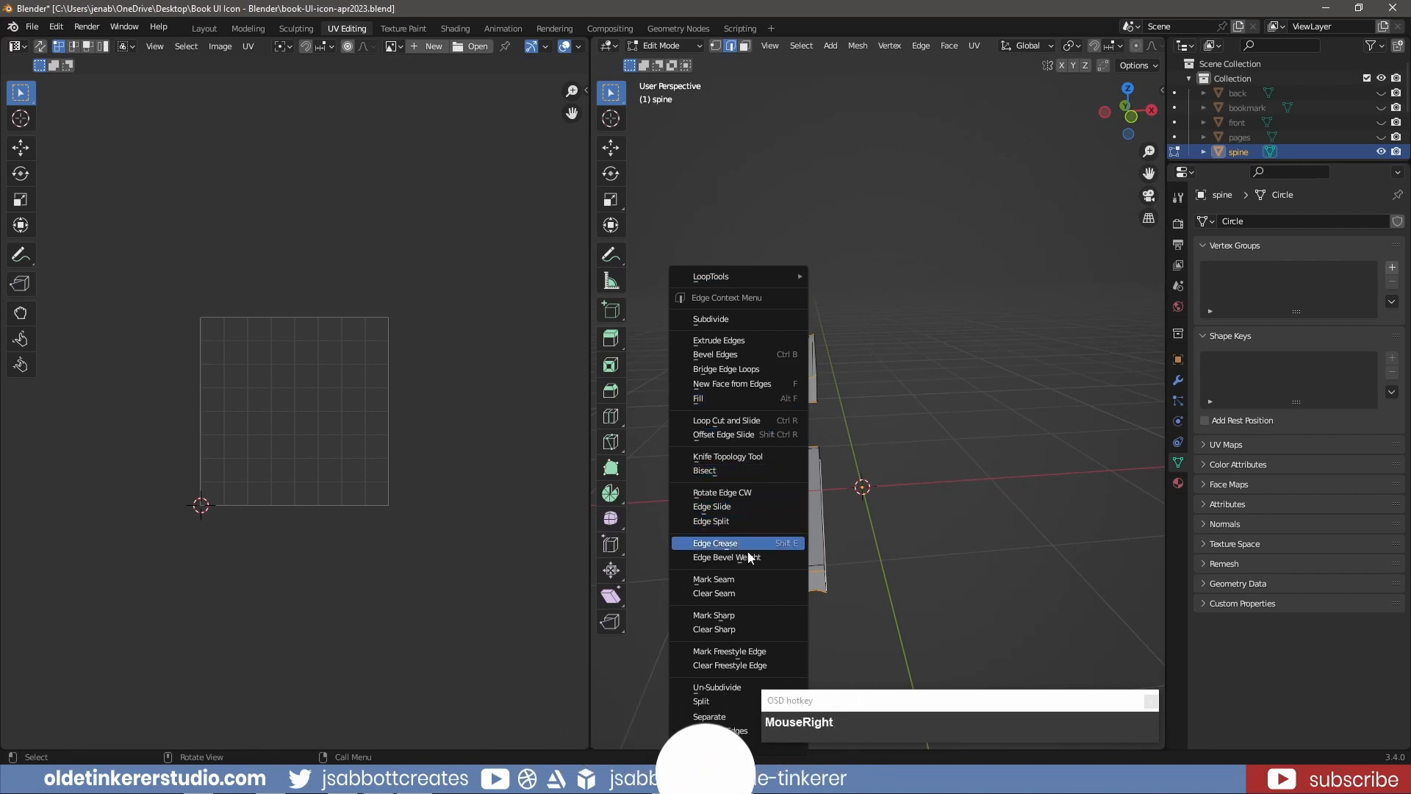
left_click(740, 578)
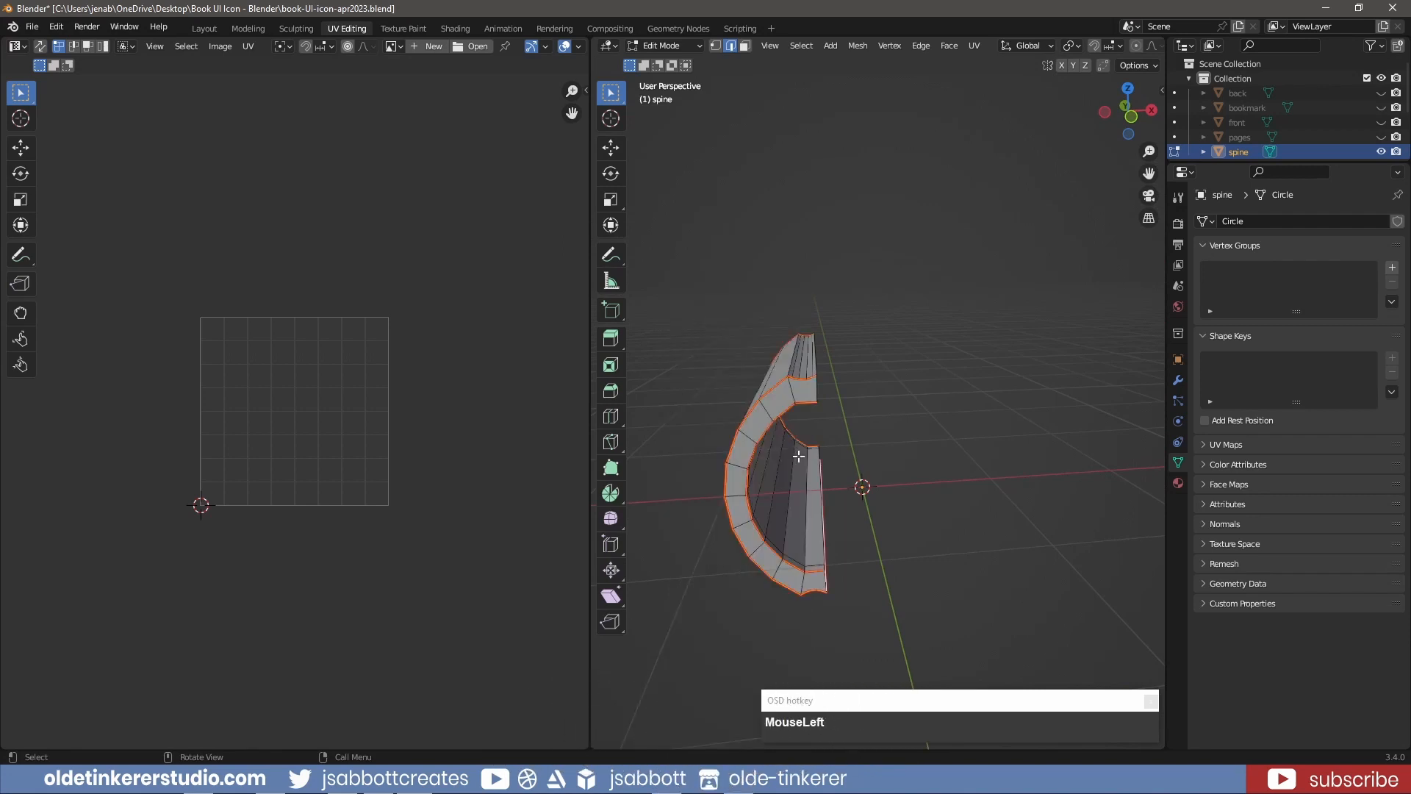
Step: Unwrap the entire spine mesh along its seams
key("a")
key("u")
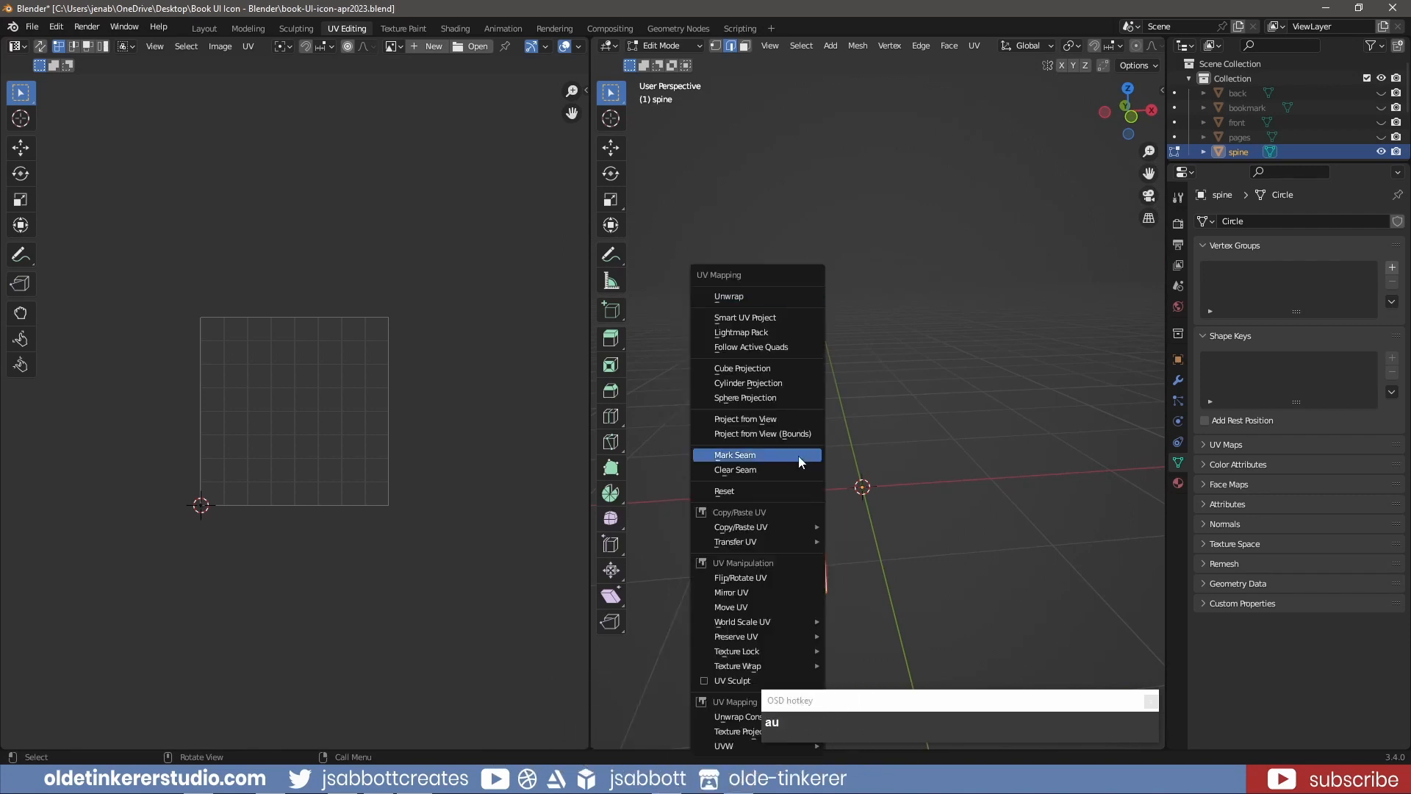
left_click(760, 291)
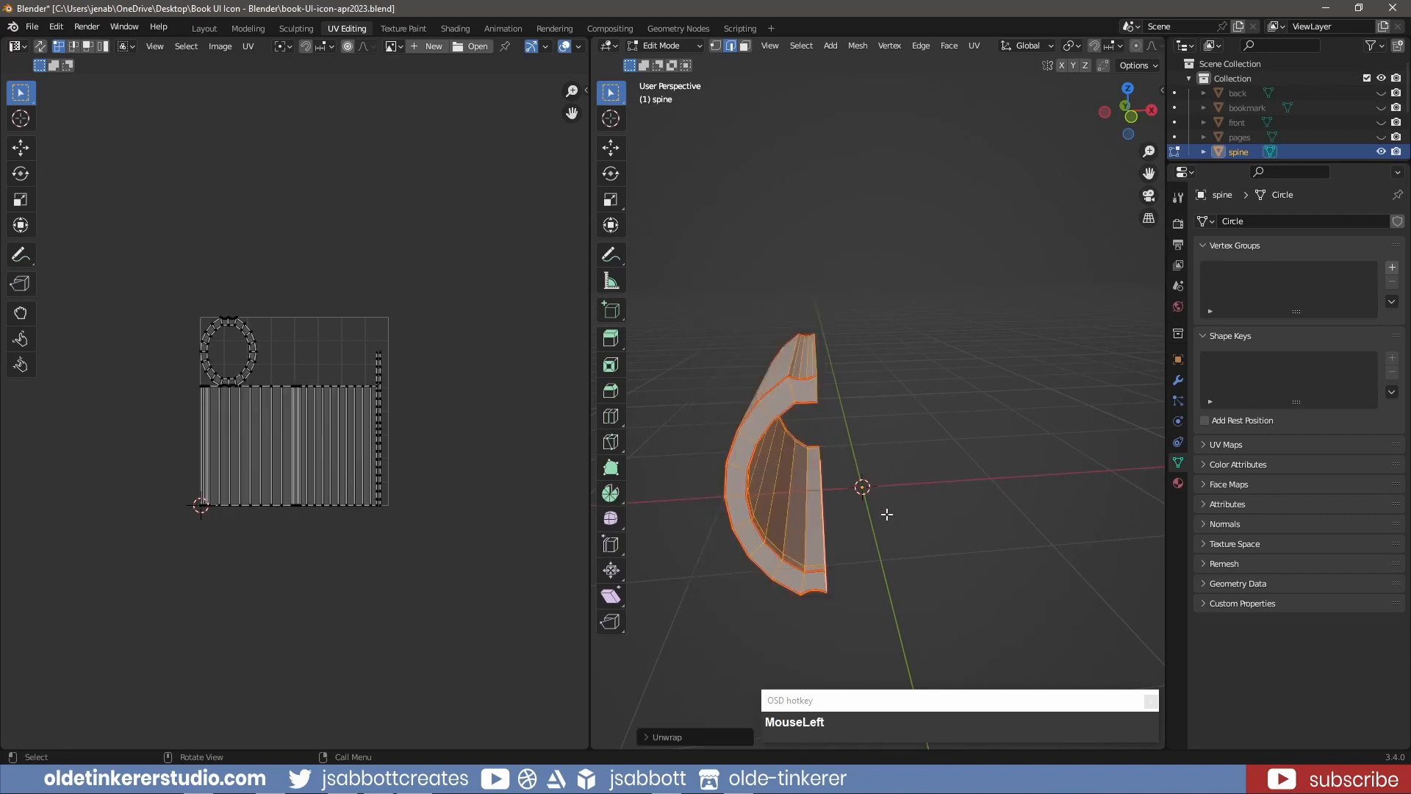
Step: Hide the spine, show the pages object and open it in Edit Mode
left_click(1381, 151)
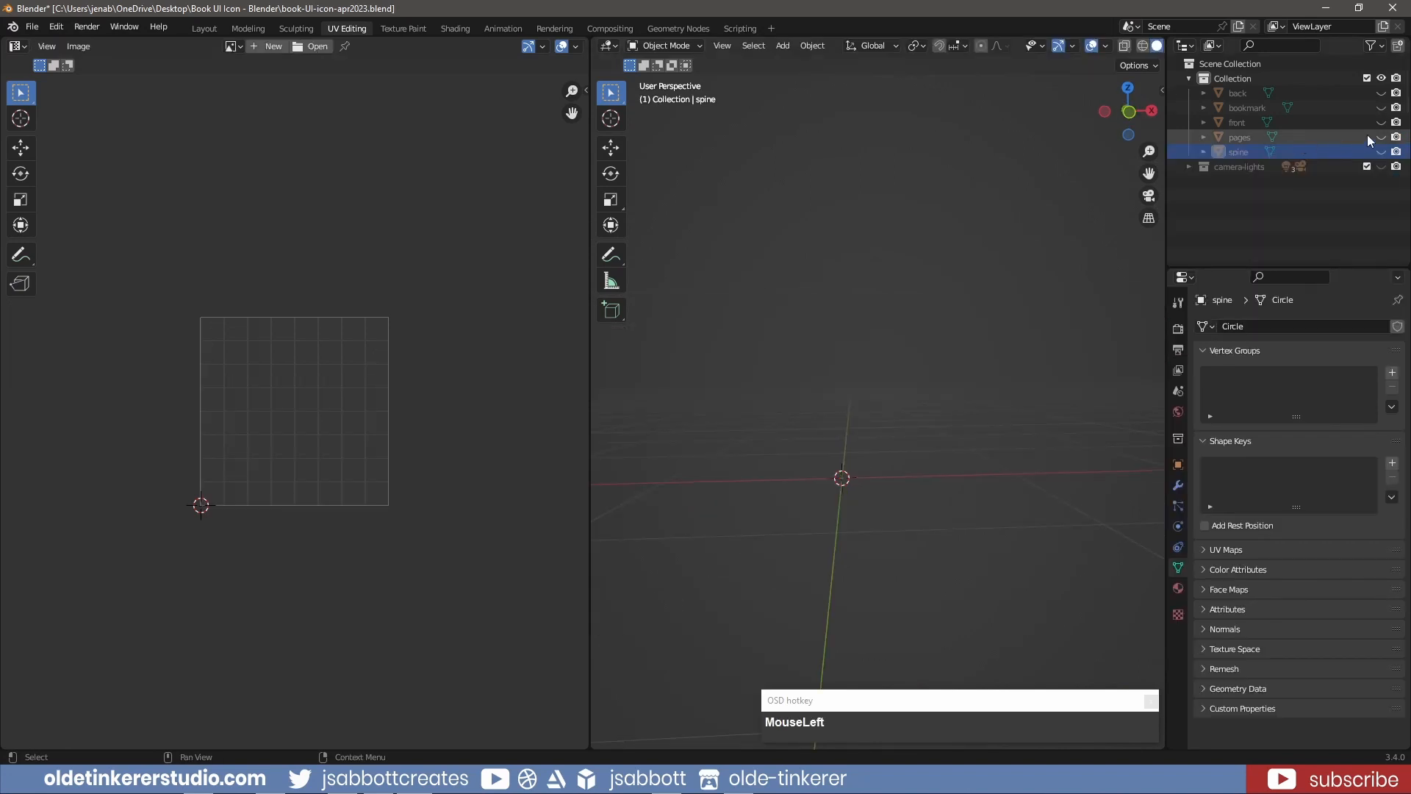
left_click(1381, 138)
left_click(938, 403)
key("Tab")
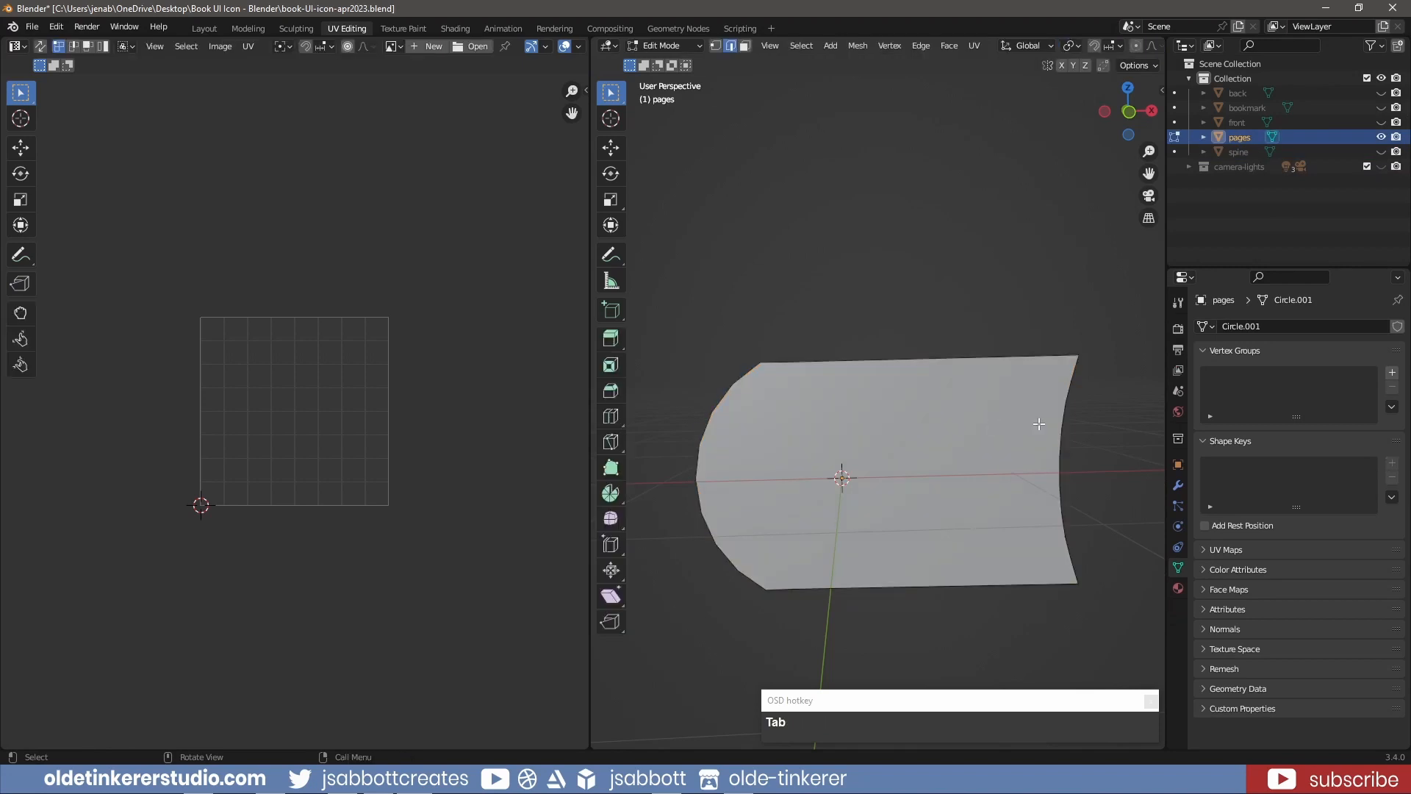
Step: Mark the two curved edge loops at the ends of the pages' concave fore-edge as seams
middle_click_drag(1052, 428, 898, 438)
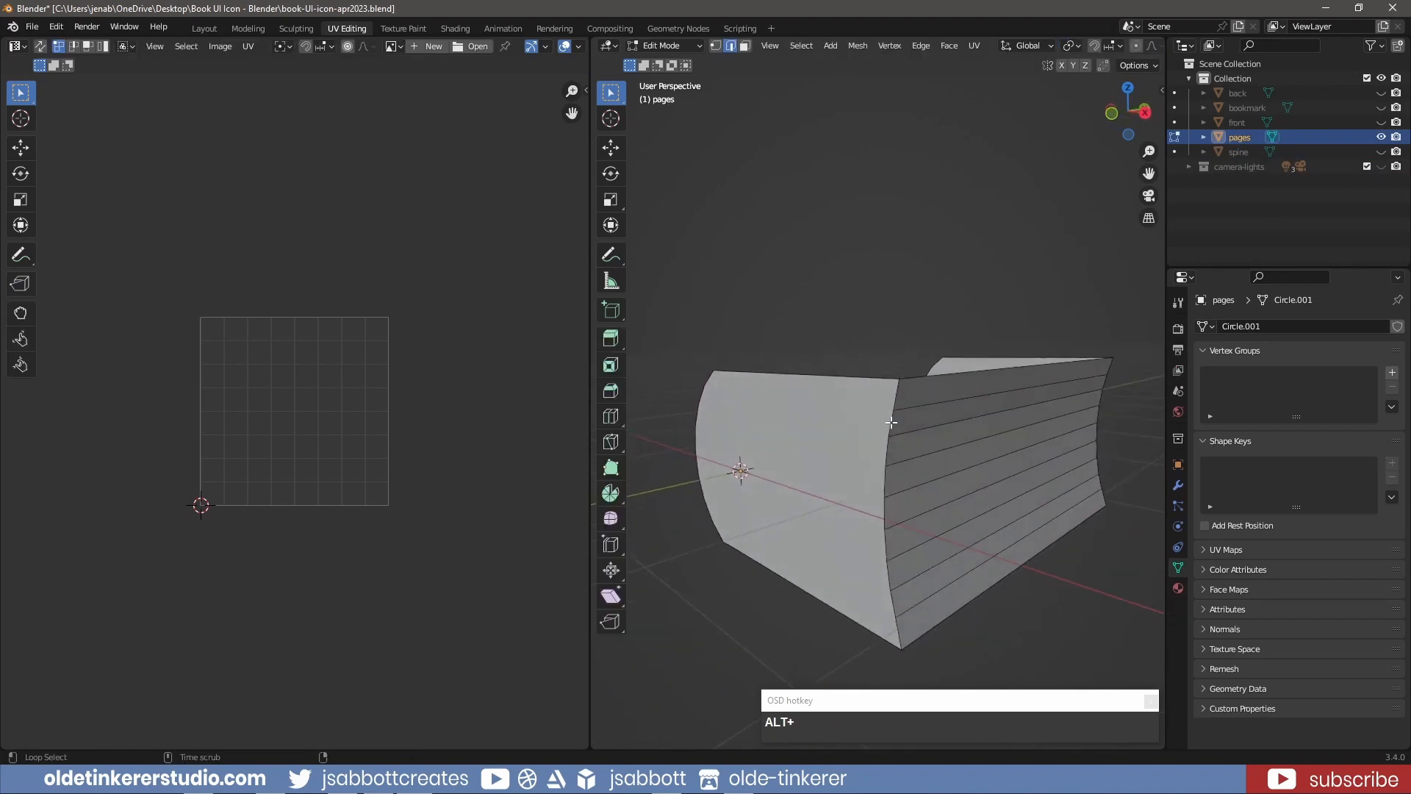
left_click(893, 423, "alt")
left_click(1101, 396, "alt+shift")
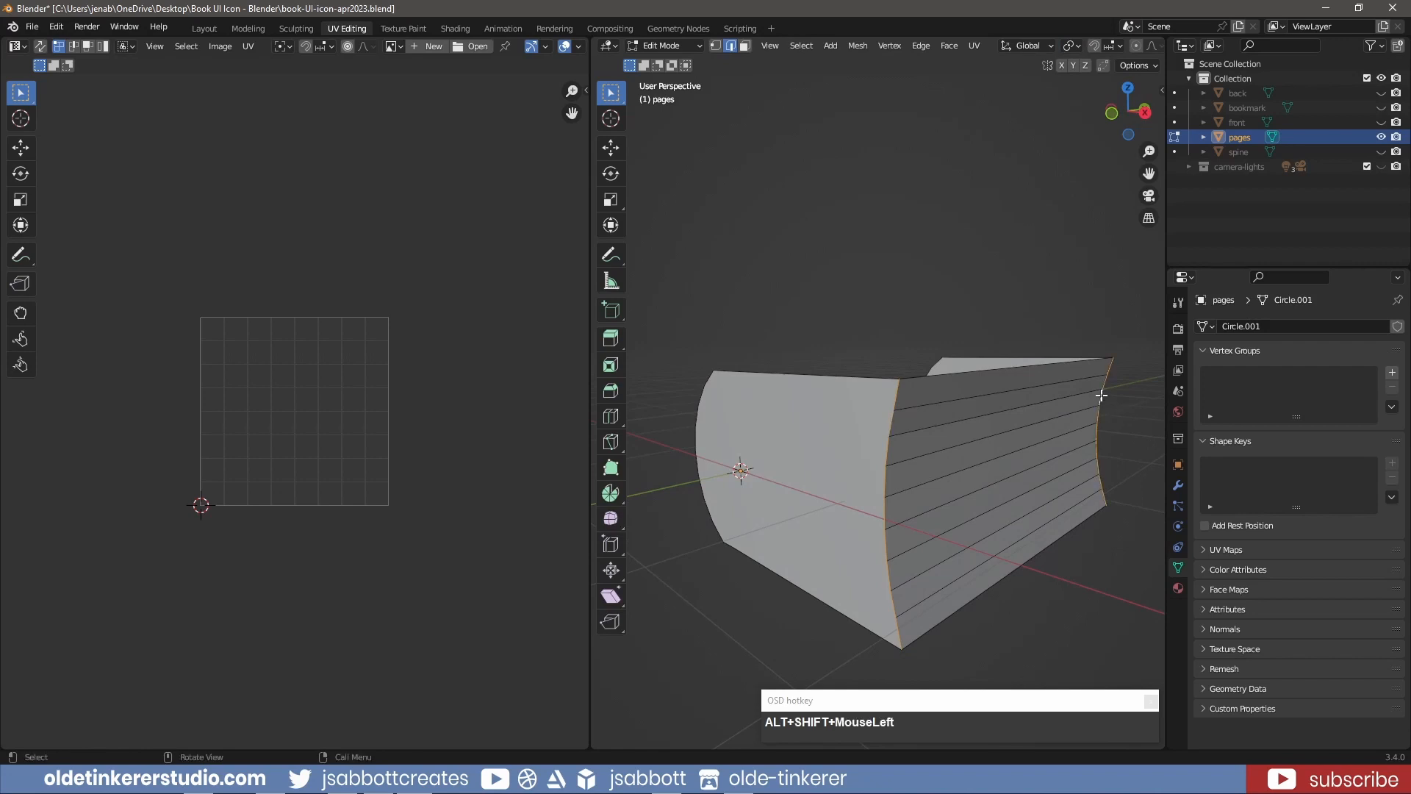
right_click(1101, 395)
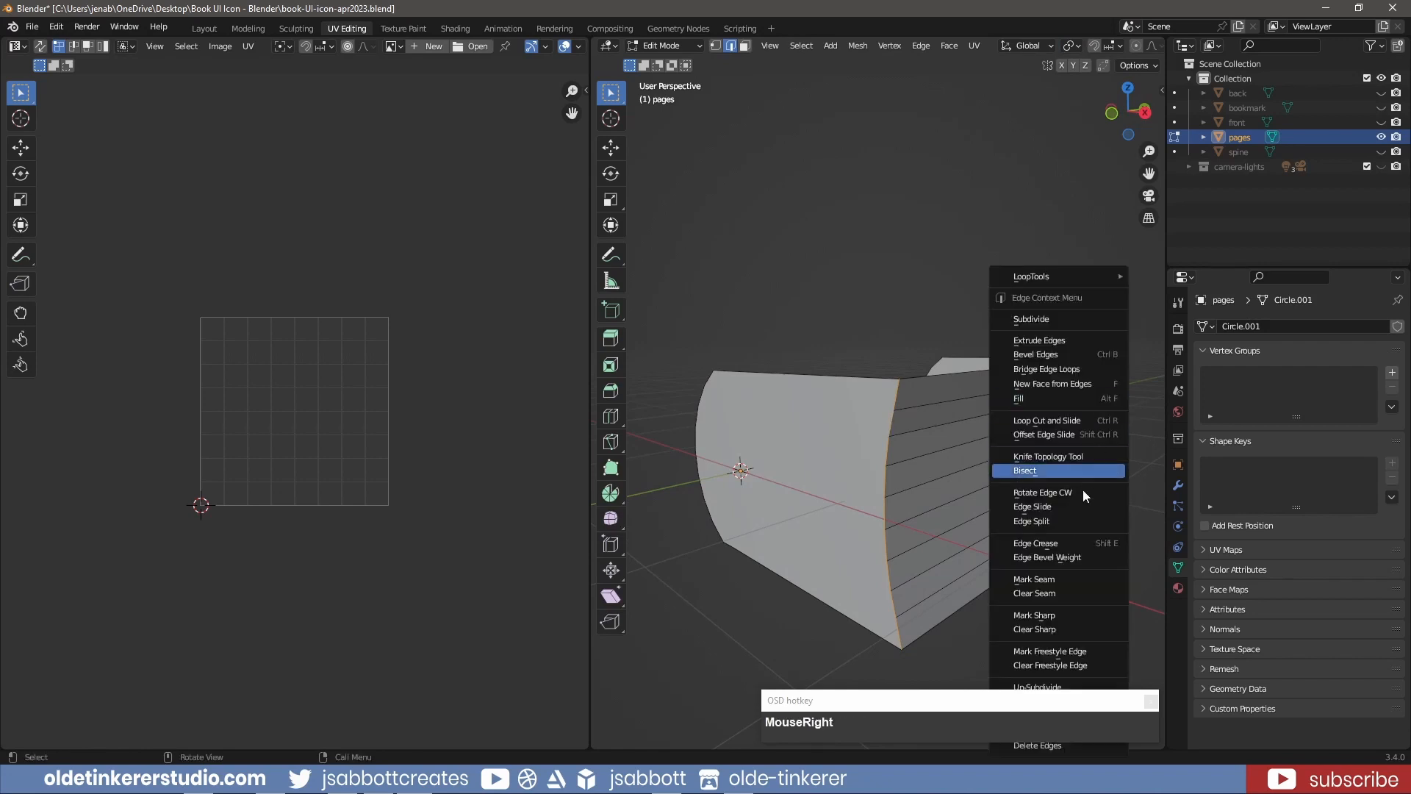
left_click(1056, 579)
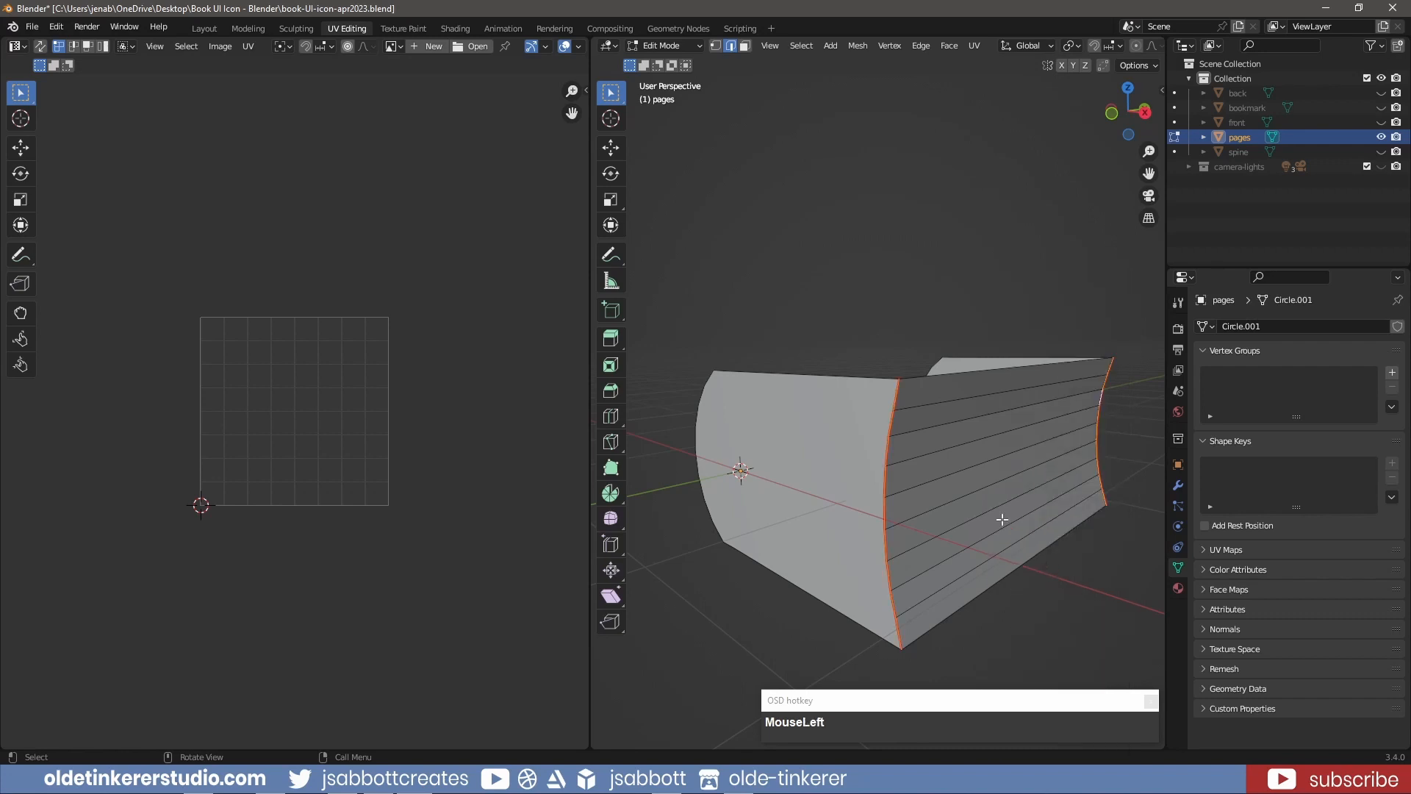
Step: Unwrap the entire pages mesh with the standard Unwrap operation
key("a")
key("u")
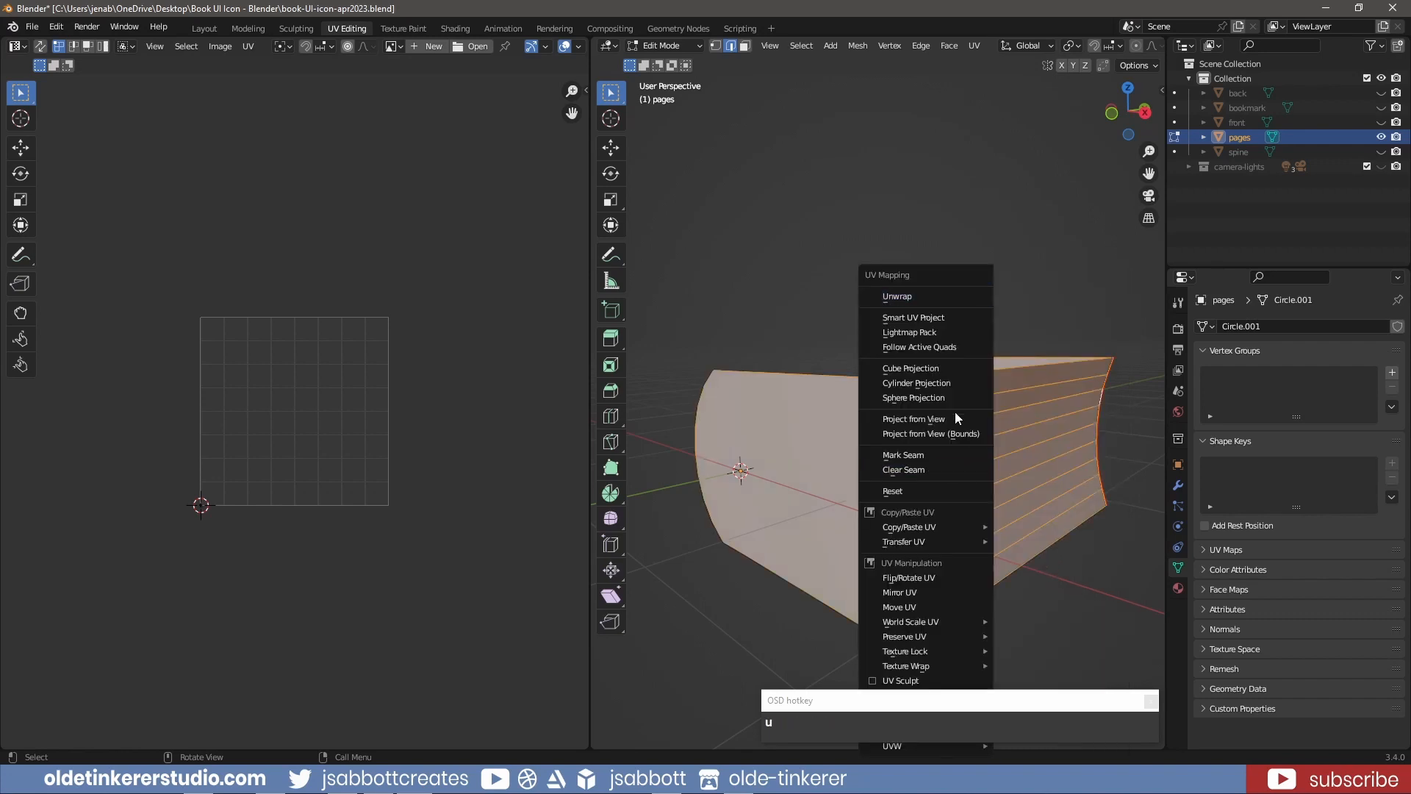
left_click(920, 295)
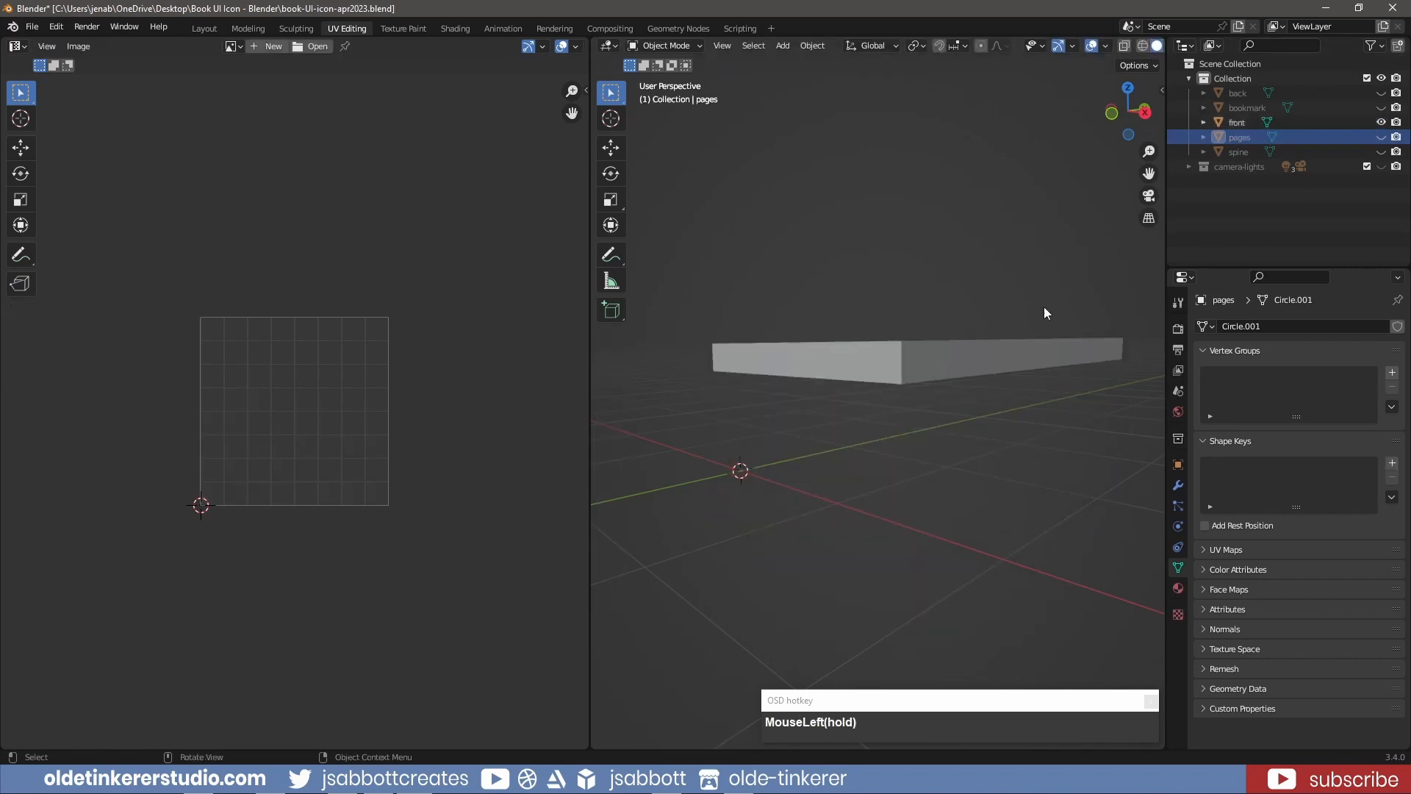
Step: Open the front cover in Edit Mode and select its outer vertical corner edges plus the upper and lower edges of one short end
left_click(878, 367)
key("Tab")
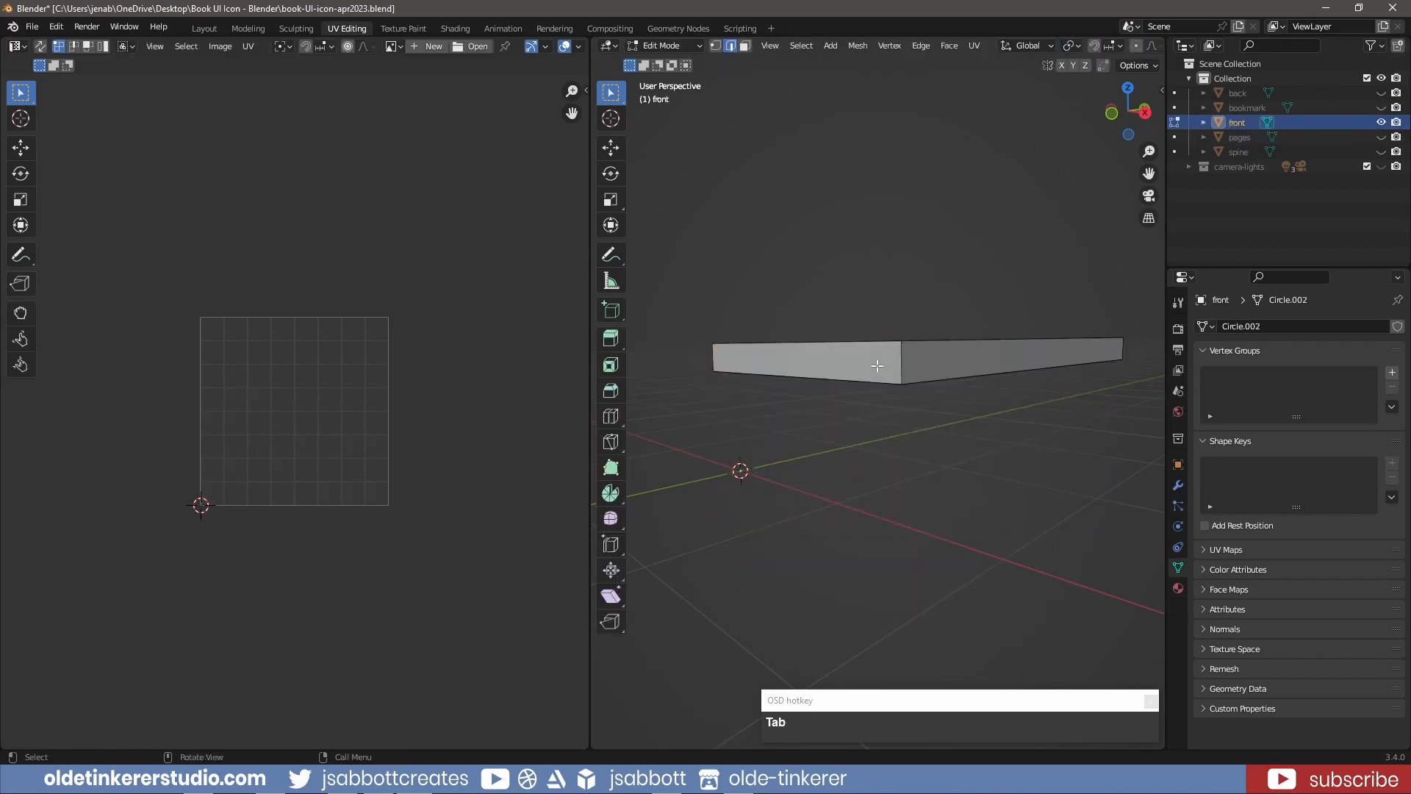
middle_click_drag(864, 365, 965, 420)
left_click(934, 452)
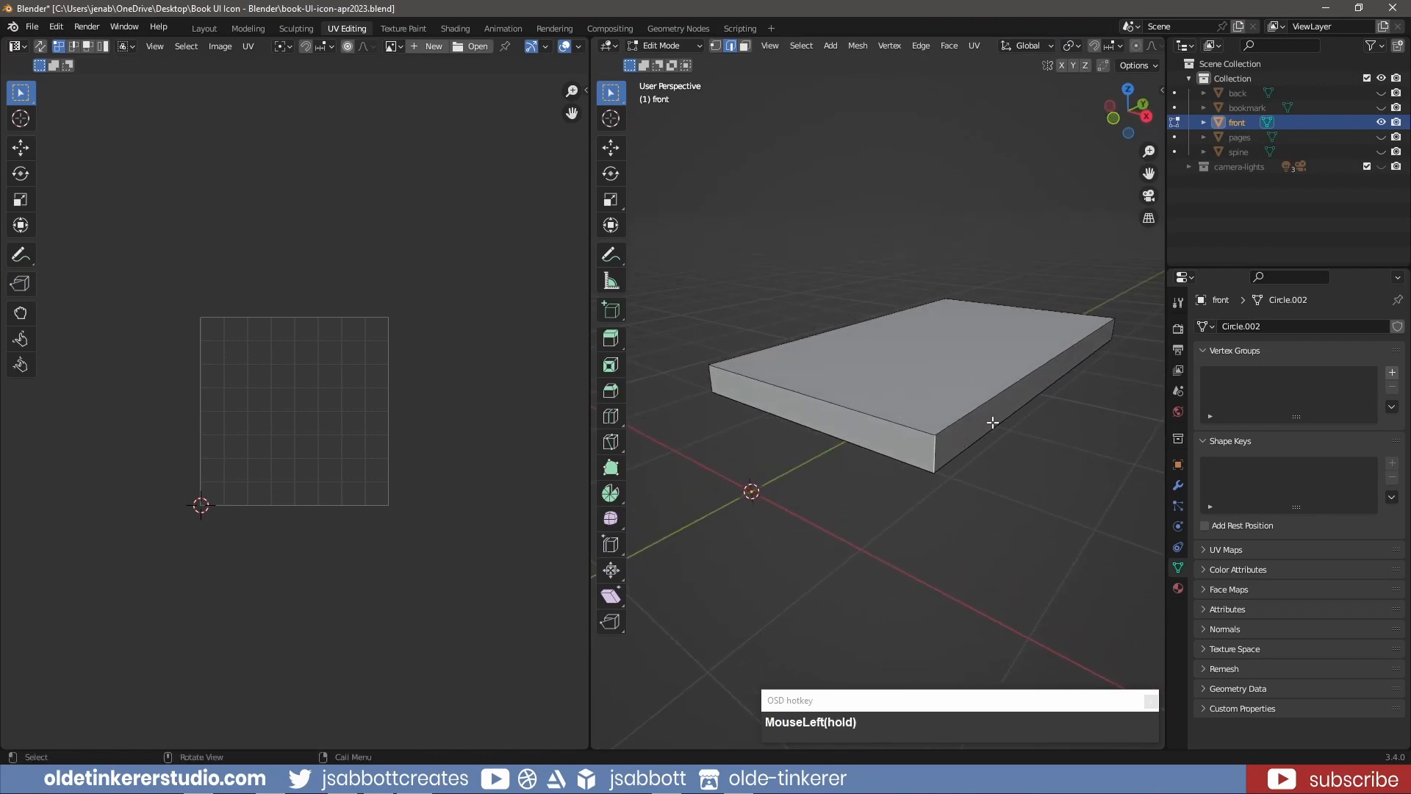
left_click(875, 415, "shift")
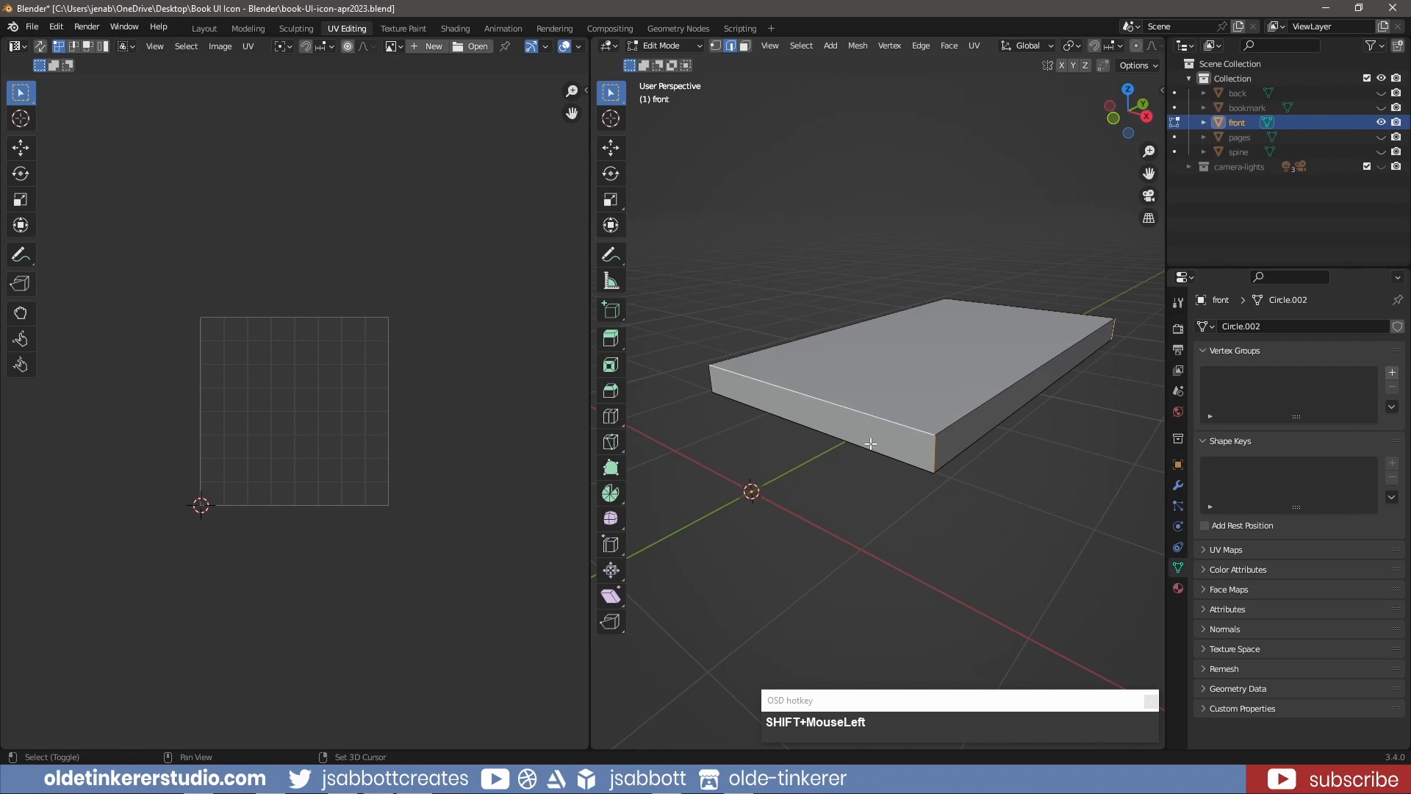
left_click(870, 445, "shift")
Step: Add the opposite short end's upper and lower edges and the lower spine-side edge of the front cover, and mark the selection as seams
middle_click_drag(1123, 300, 846, 285)
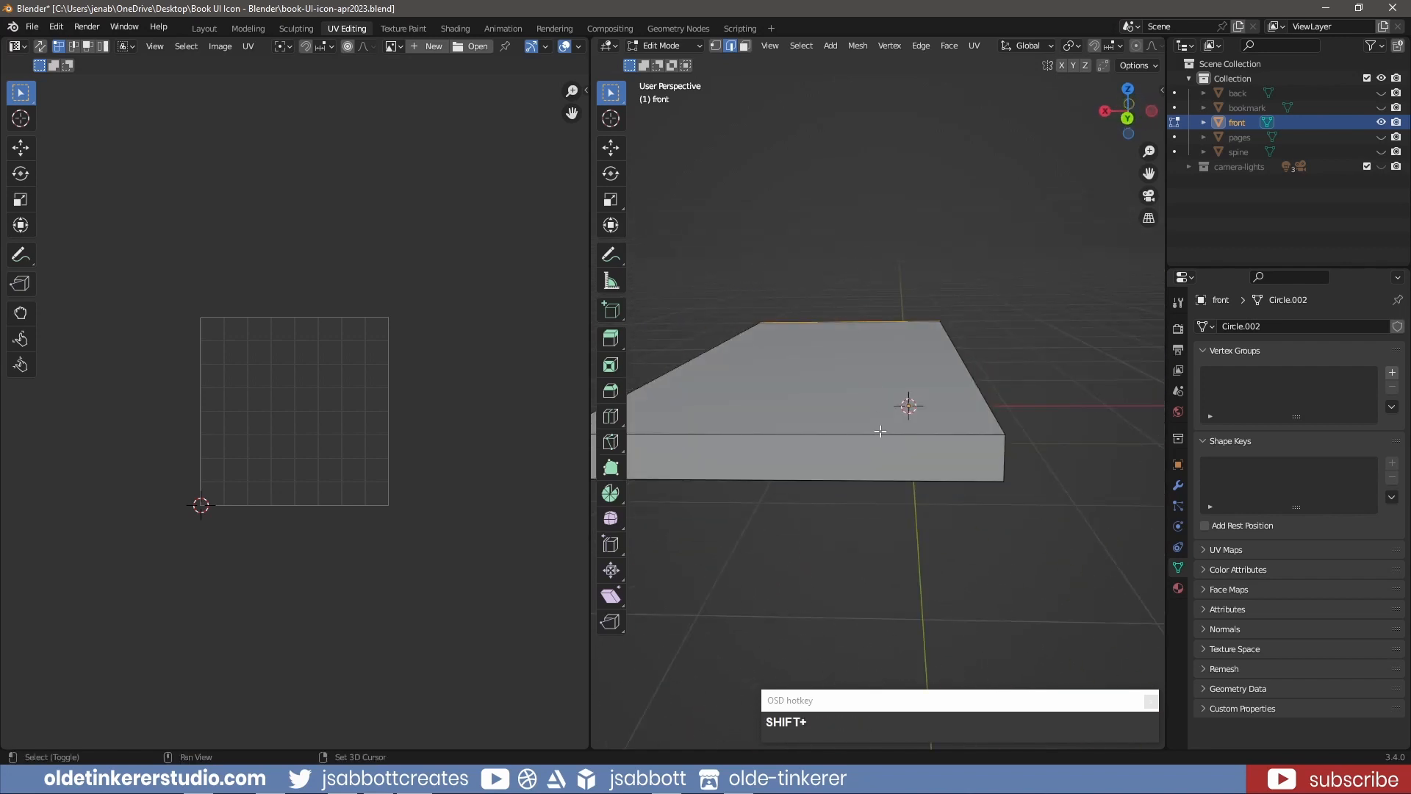
left_click(881, 431, "shift")
left_click(889, 475, "shift")
middle_click_drag(992, 438, 1087, 320)
left_click(730, 402, "shift")
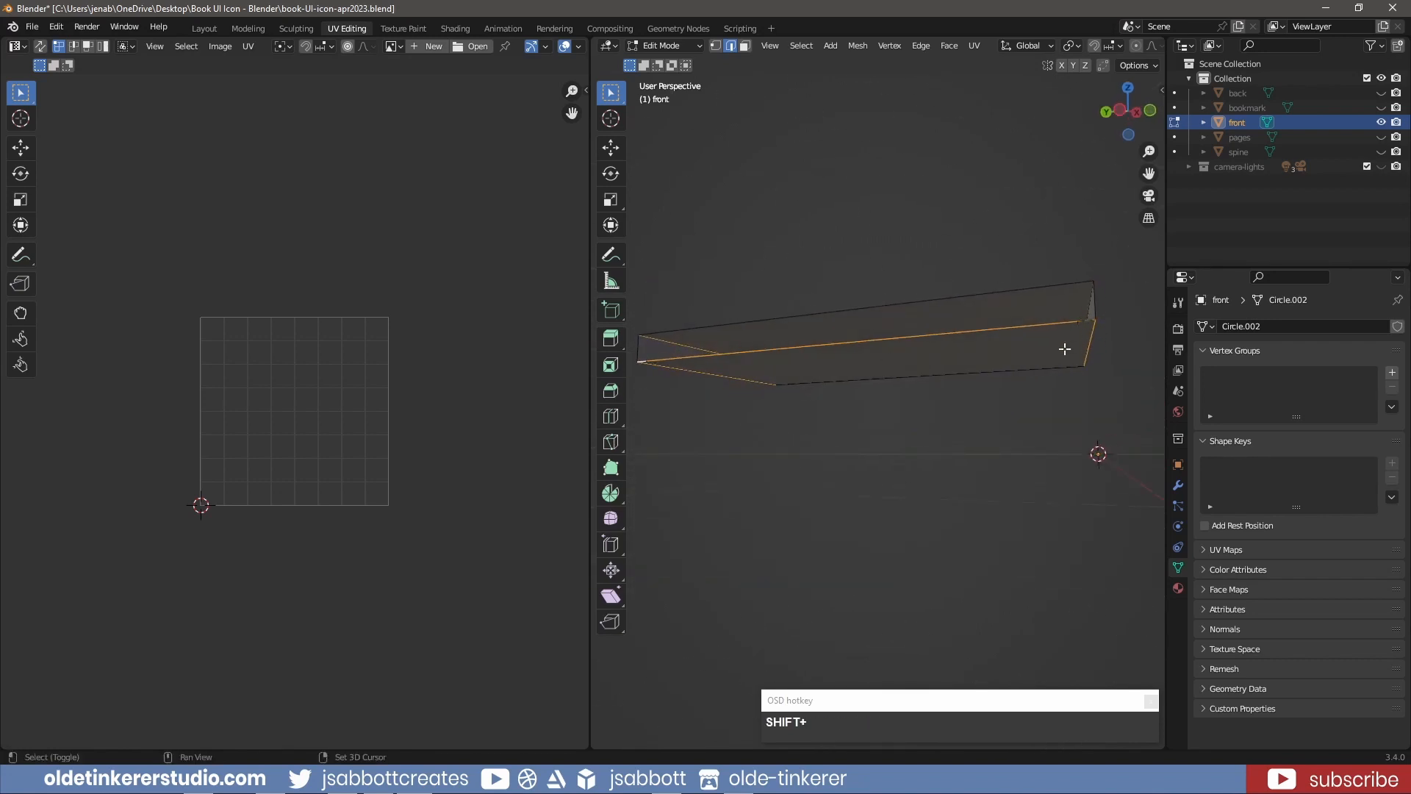
middle_click_drag(958, 356, 924, 398)
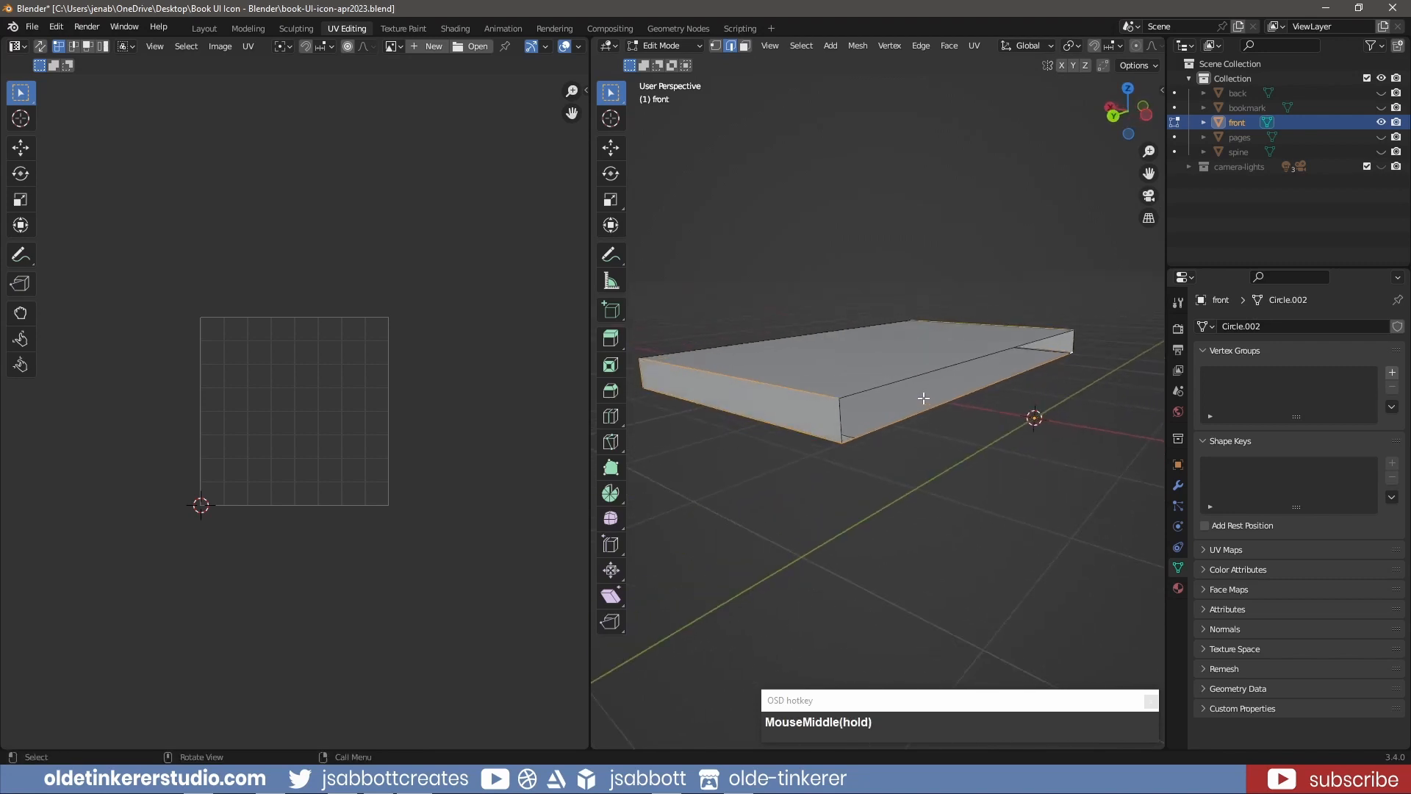
right_click(834, 396)
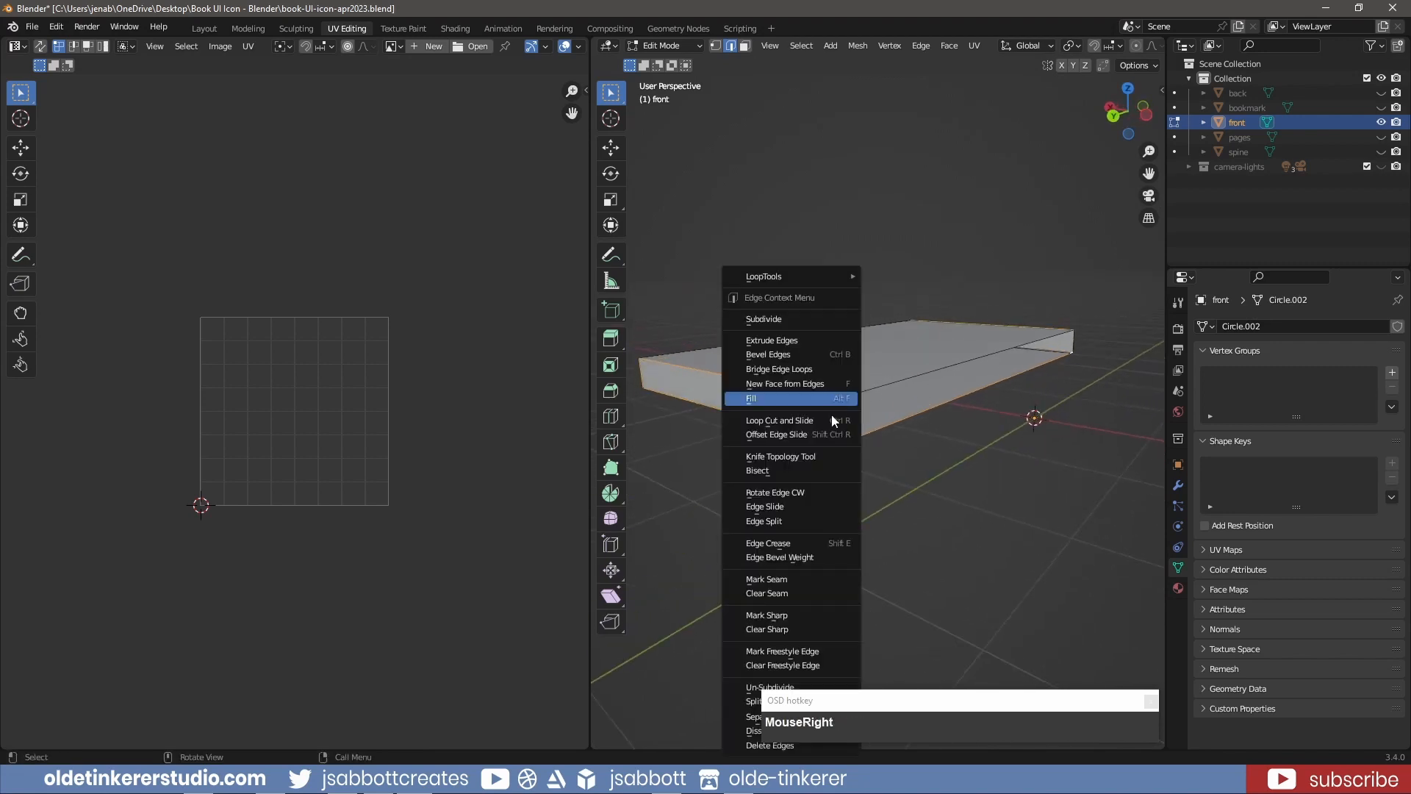
left_click(805, 580)
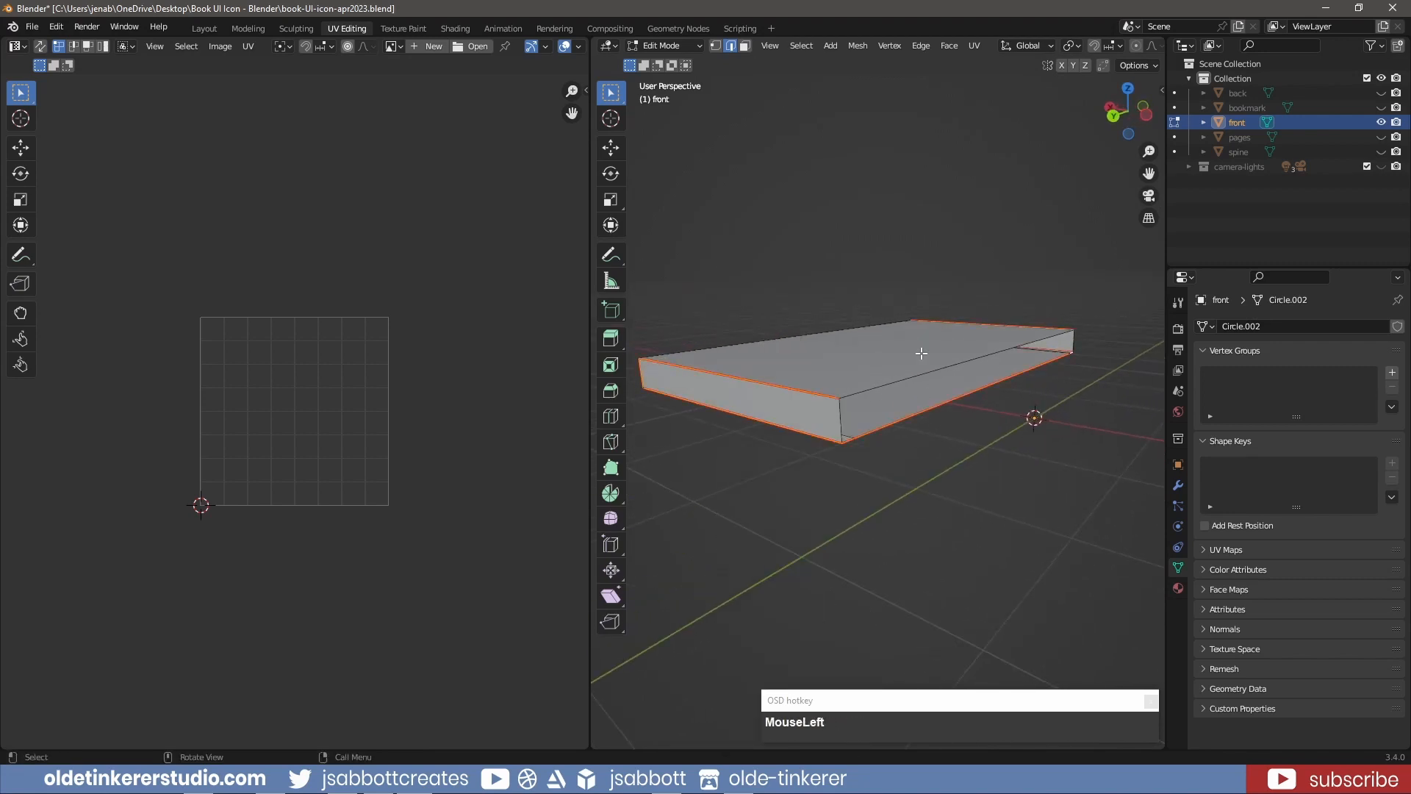
Step: Unwrap the entire front cover mesh along its marked seams
key("a")
key("u")
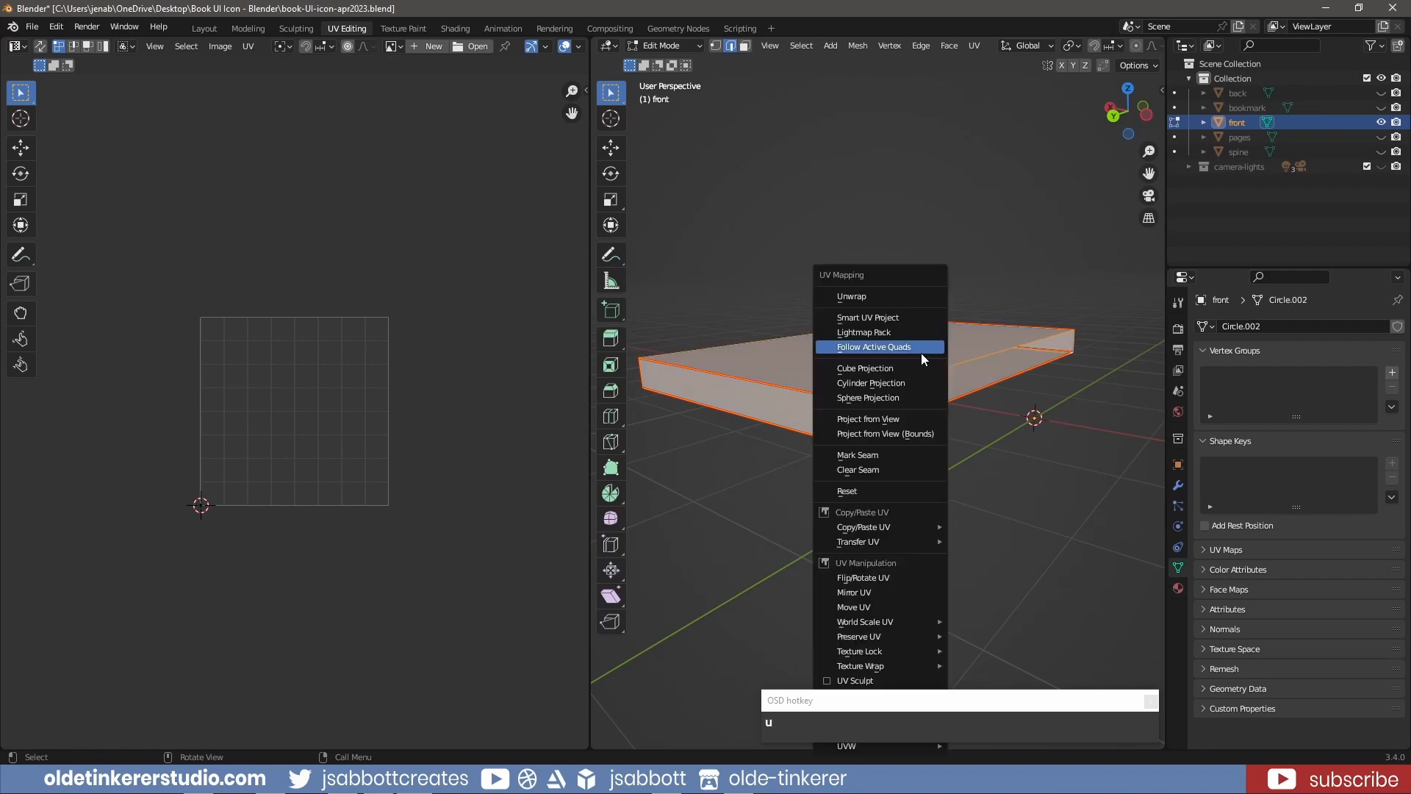
left_click(902, 303)
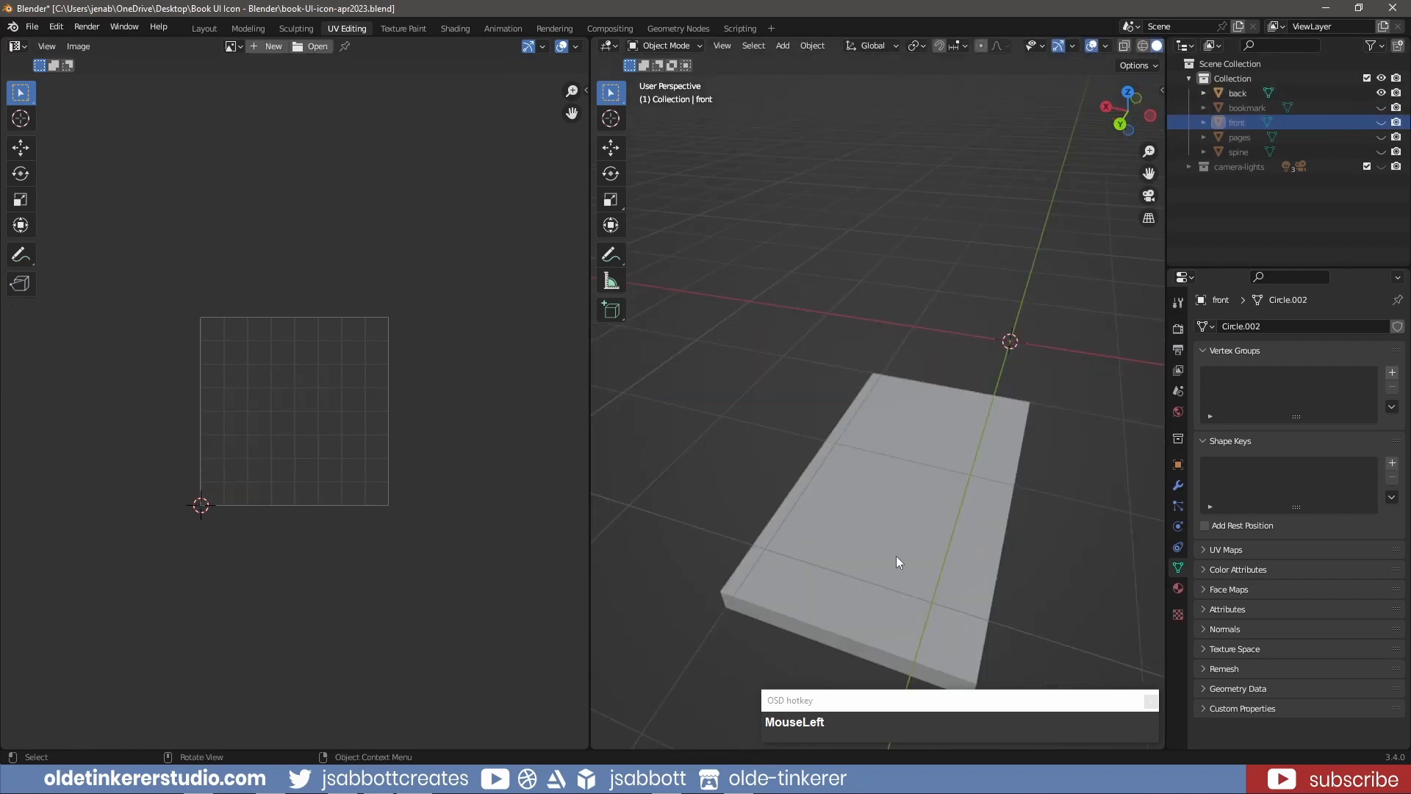
Step: Open the back cover in Edit Mode and select its outer corner edges at one short end
middle_click_drag(897, 556, 779, 361, "shift")
left_click(885, 398)
key("Tab")
left_click(779, 361, "shift")
left_click(769, 393, "shift")
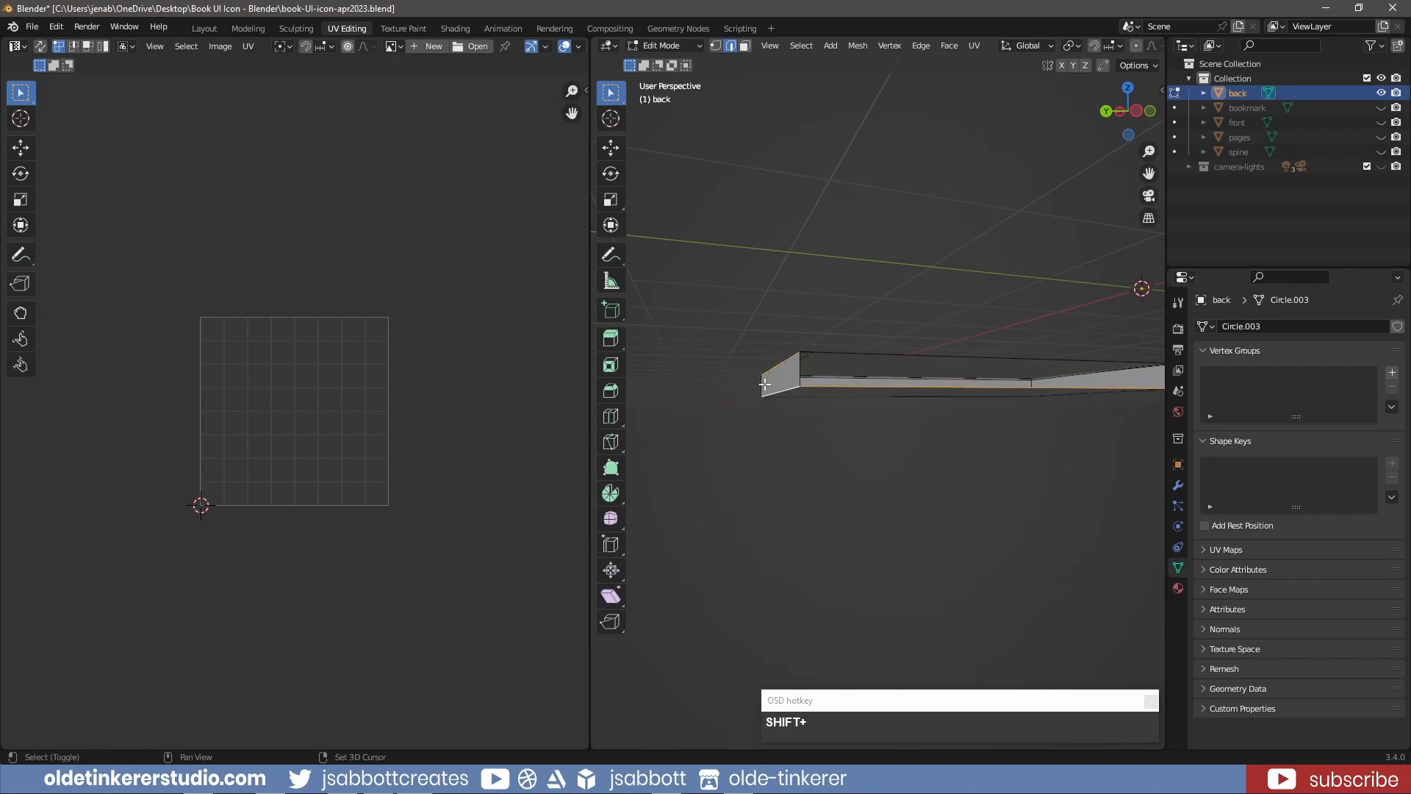
Step: Add the remaining short-end and spine-side edges of the back cover to the selection and mark them as seams
middle_click_drag(955, 419, 801, 406)
left_click(829, 393, "shift")
left_click(853, 447, "shift")
middle_click_drag(960, 431, 1017, 403)
left_click(894, 450, "shift")
key("u")
left_click(969, 455)
Step: Unwrap the entire back cover mesh along its marked seams
key("a")
key("u")
left_click(894, 298)
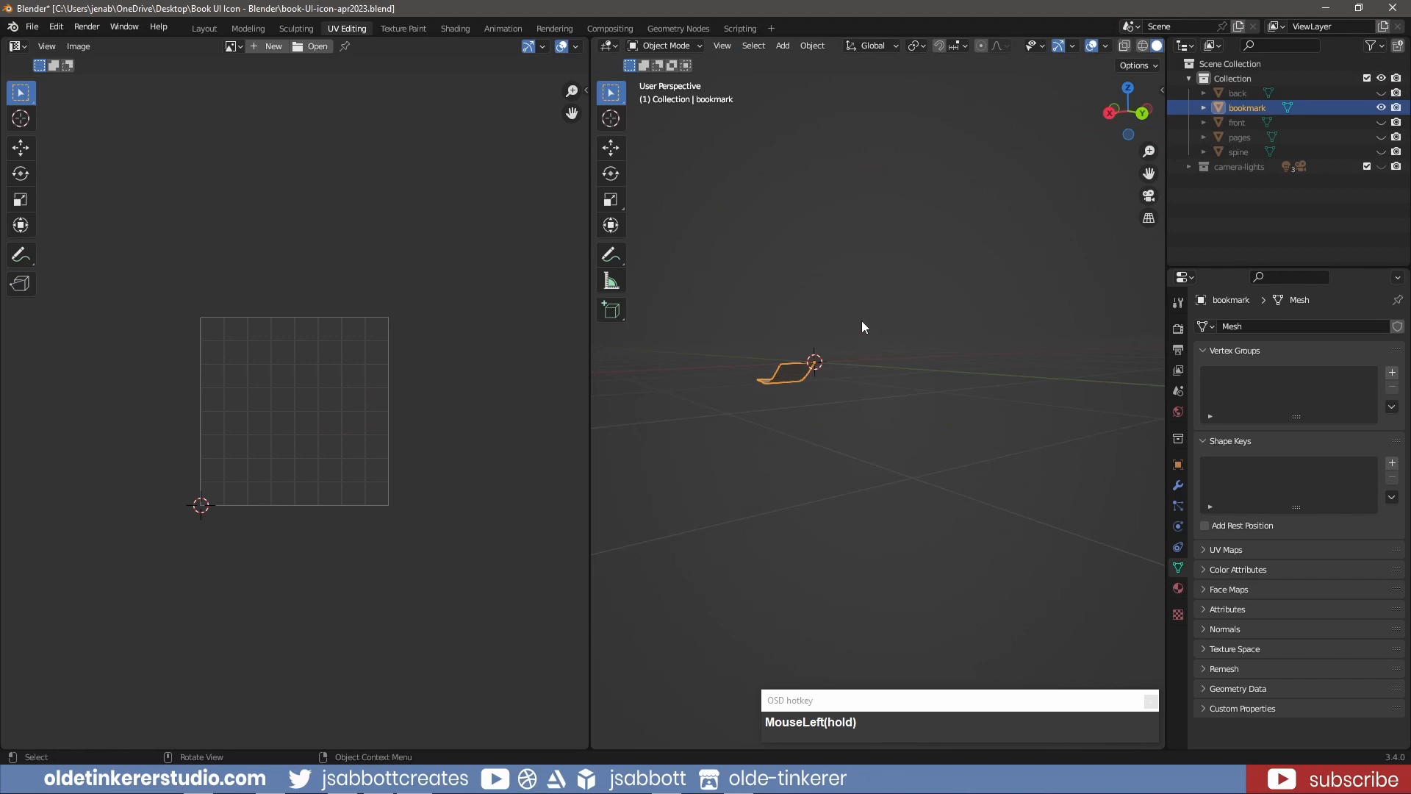
Step: Unwrap the bookmark mesh in Edit Mode with the standard Unwrap operation and return to Object Mode
key("Tab")
middle_click_drag(862, 321, 964, 334)
key("u")
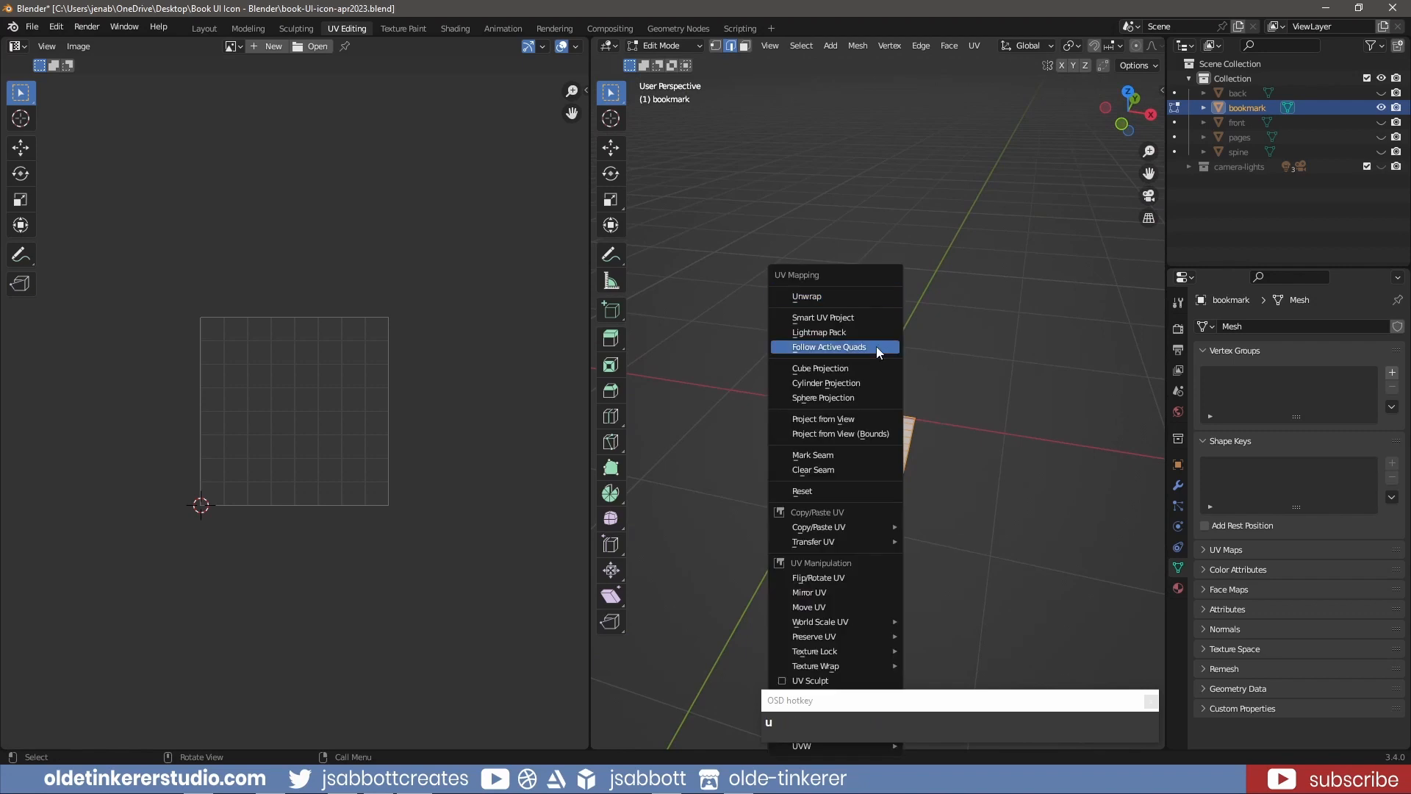
left_click(862, 297)
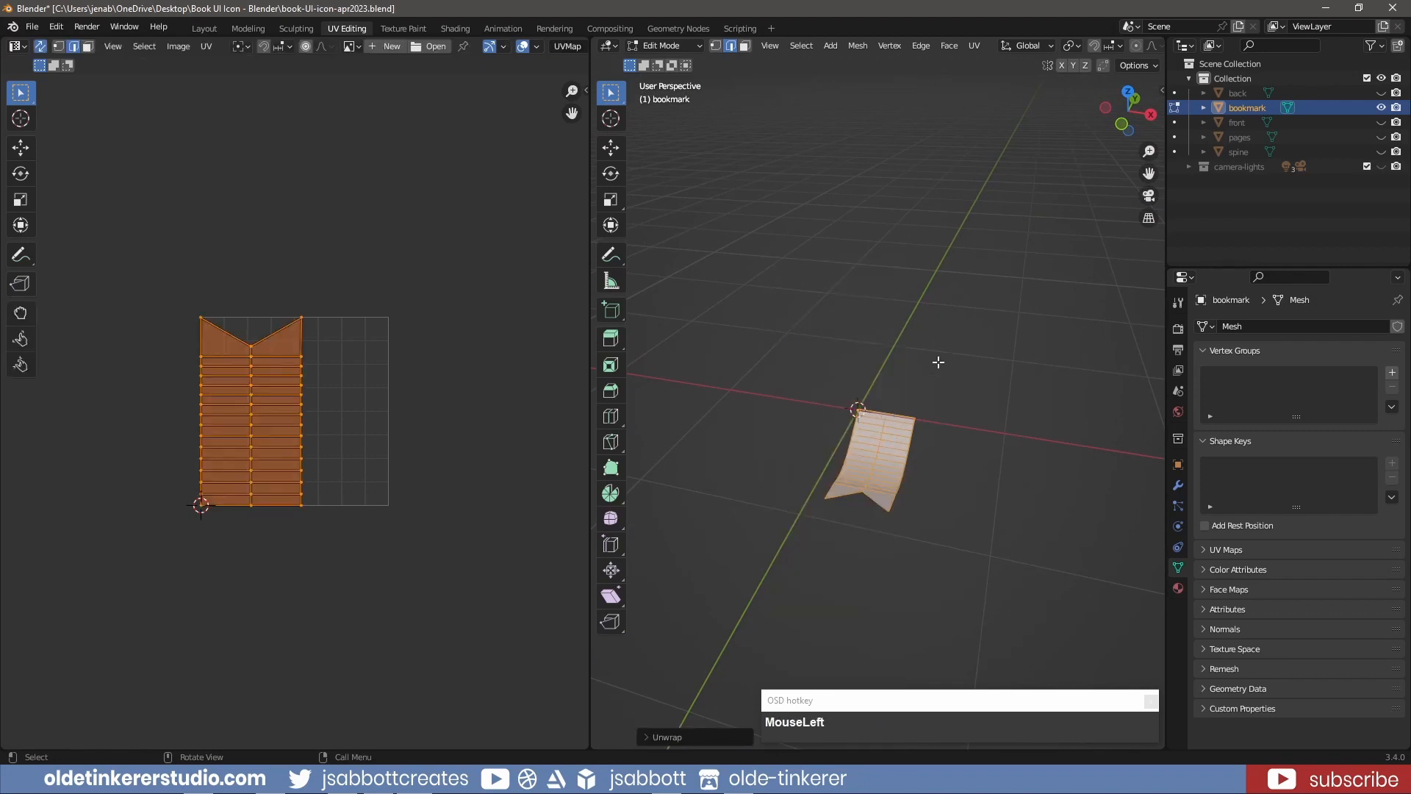
key("Tab")
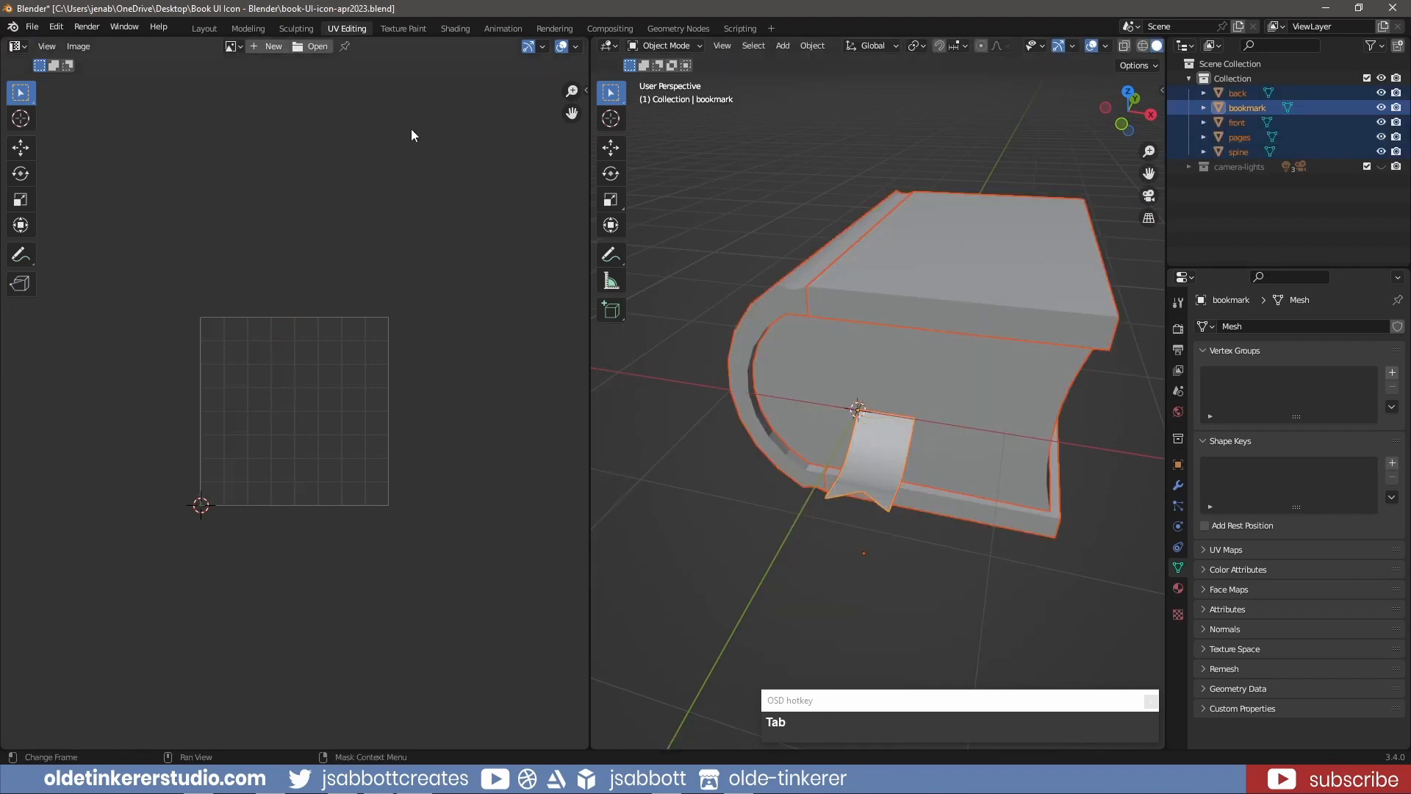
Step: Create a new blank image named book-UI with a width and height of 2048 px
left_click(272, 45)
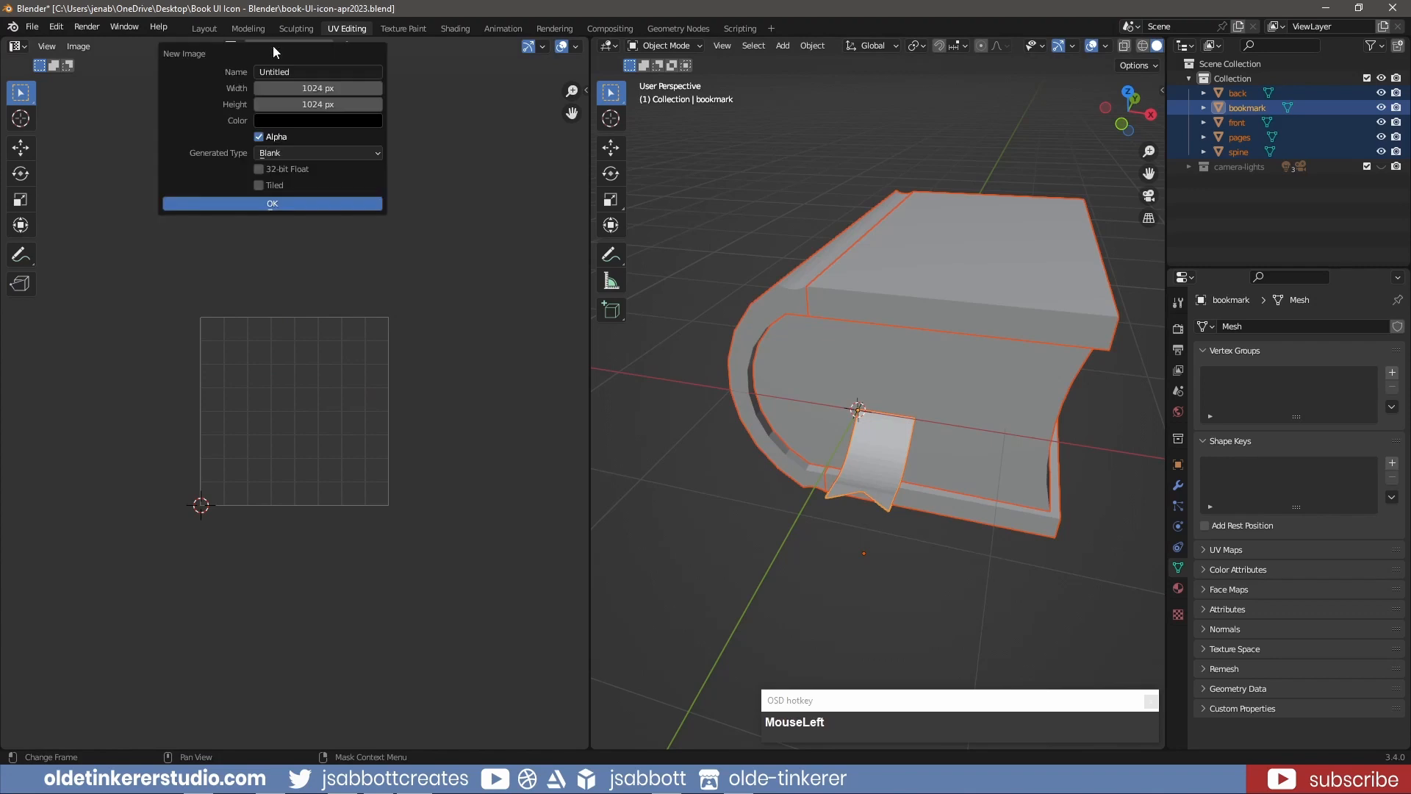
left_click_drag(298, 86, 297, 104)
type("2048")
left_click(312, 72)
type("book-UI")
left_click(323, 204)
scroll(397, 271, "down", 3)
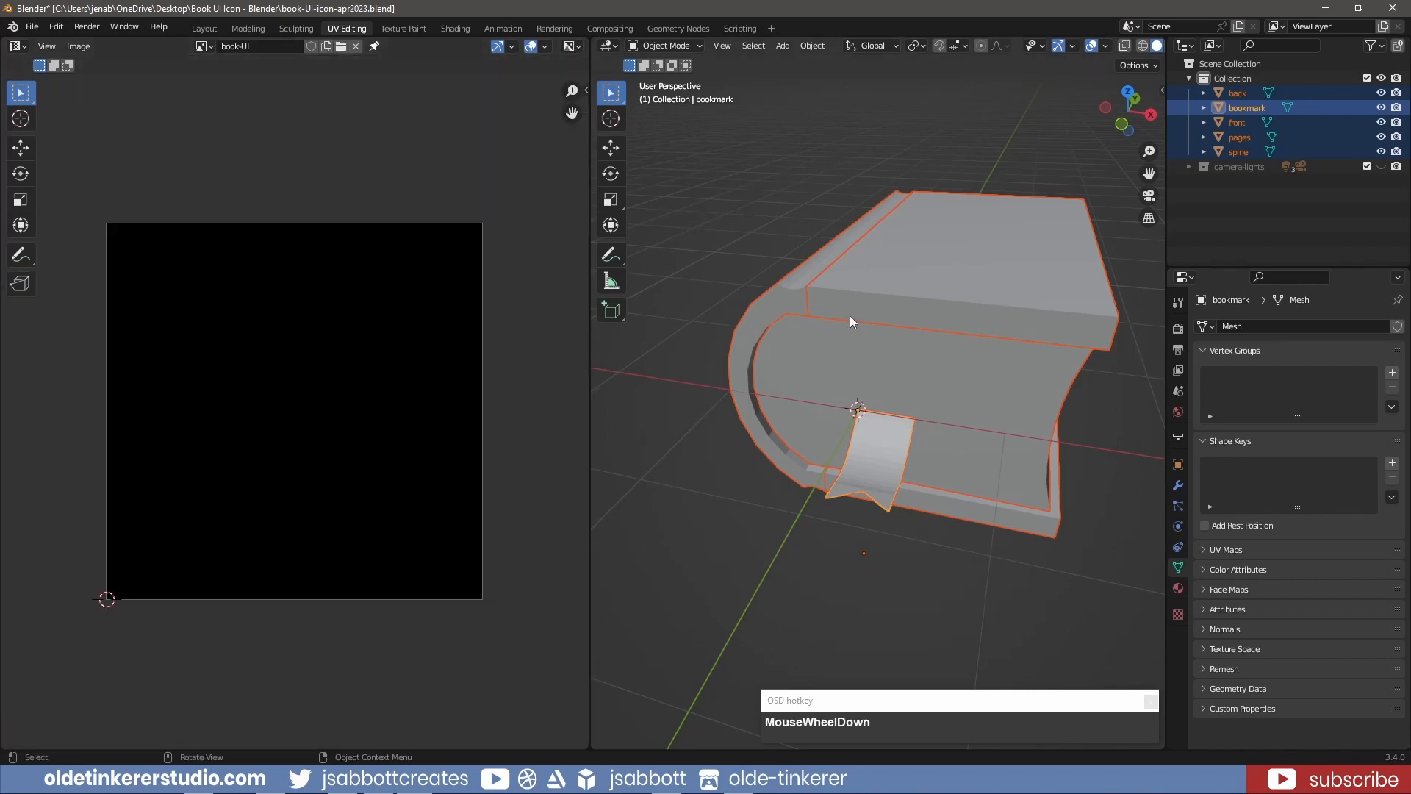
Step: Unwrap all geometry of the five book objects together in Edit Mode and turn on UV sync selection
key("Tab")
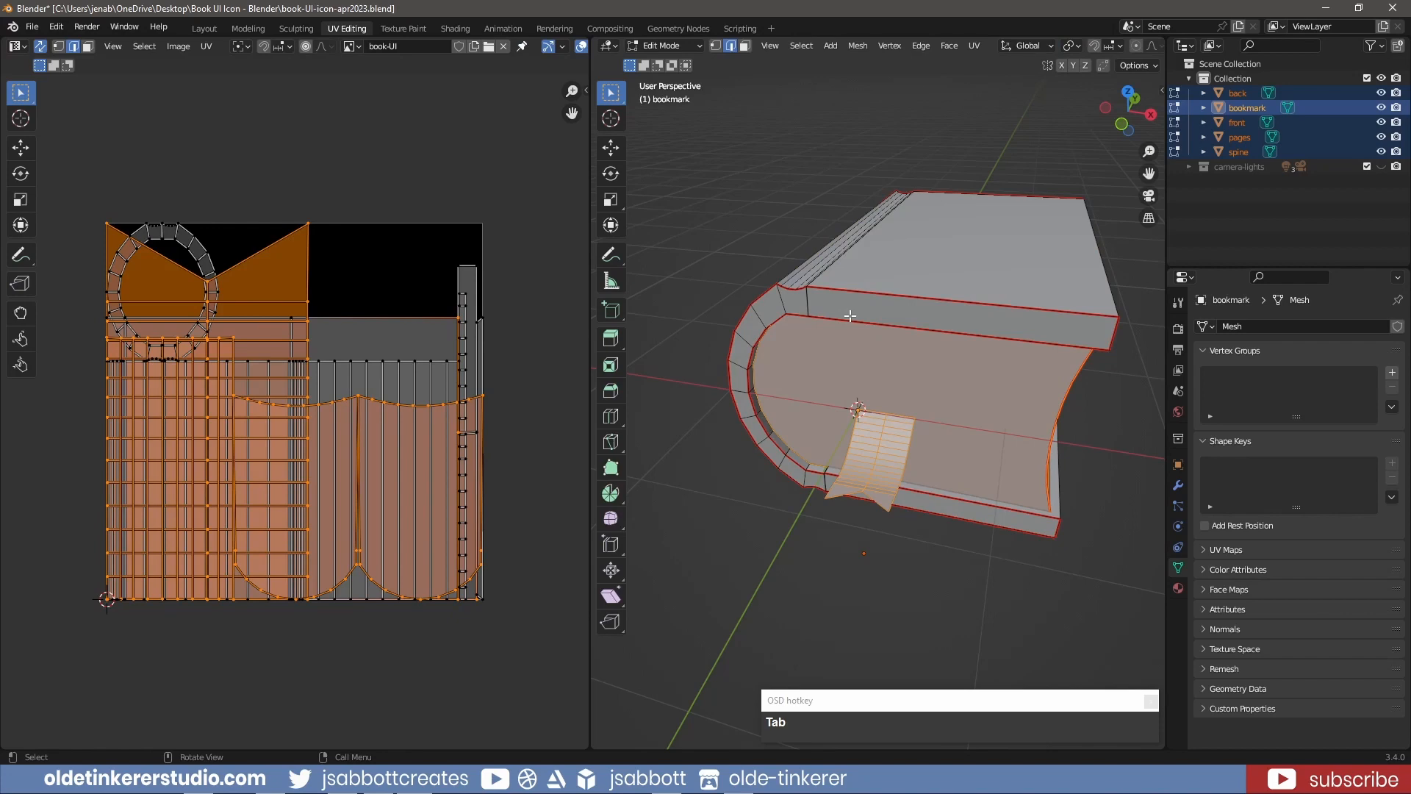
key("a")
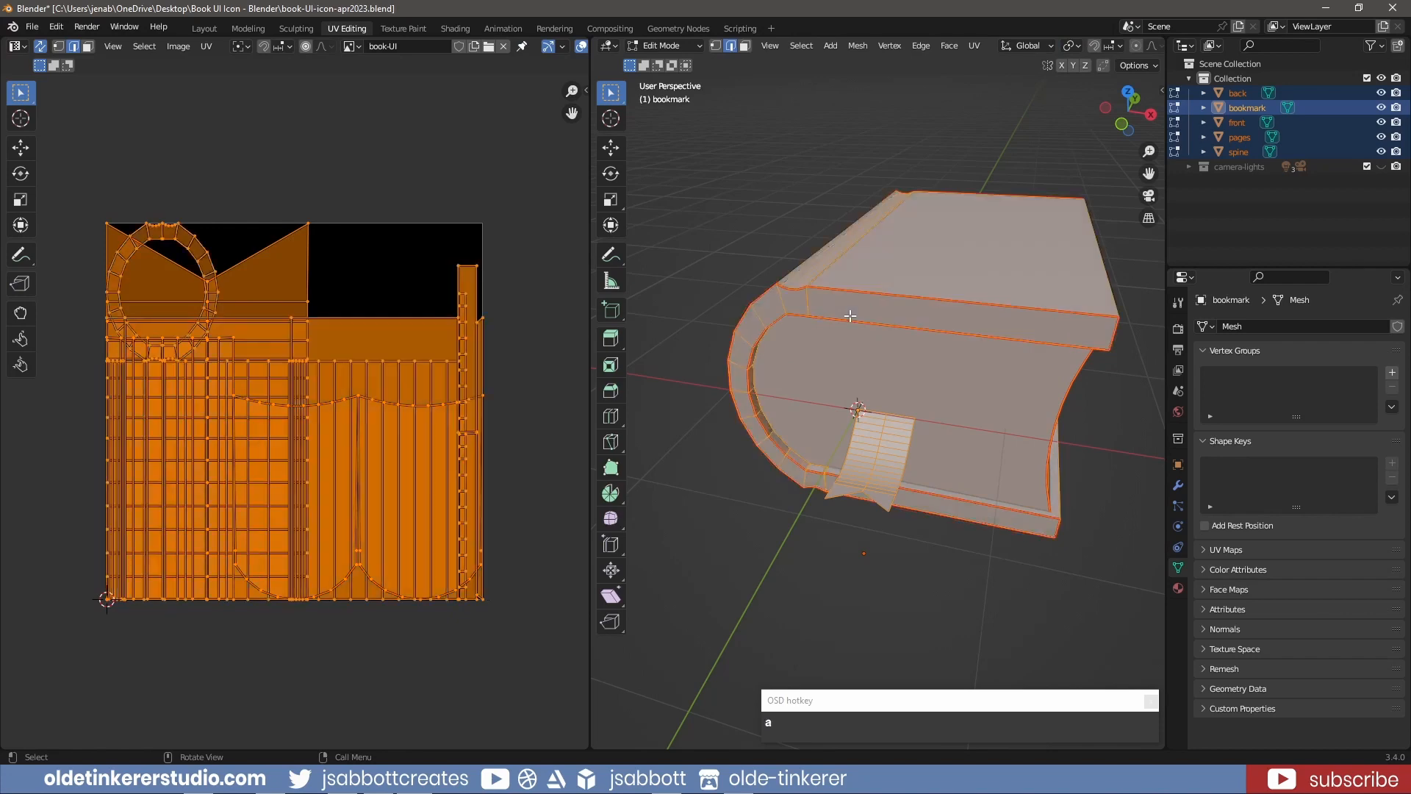
key("u")
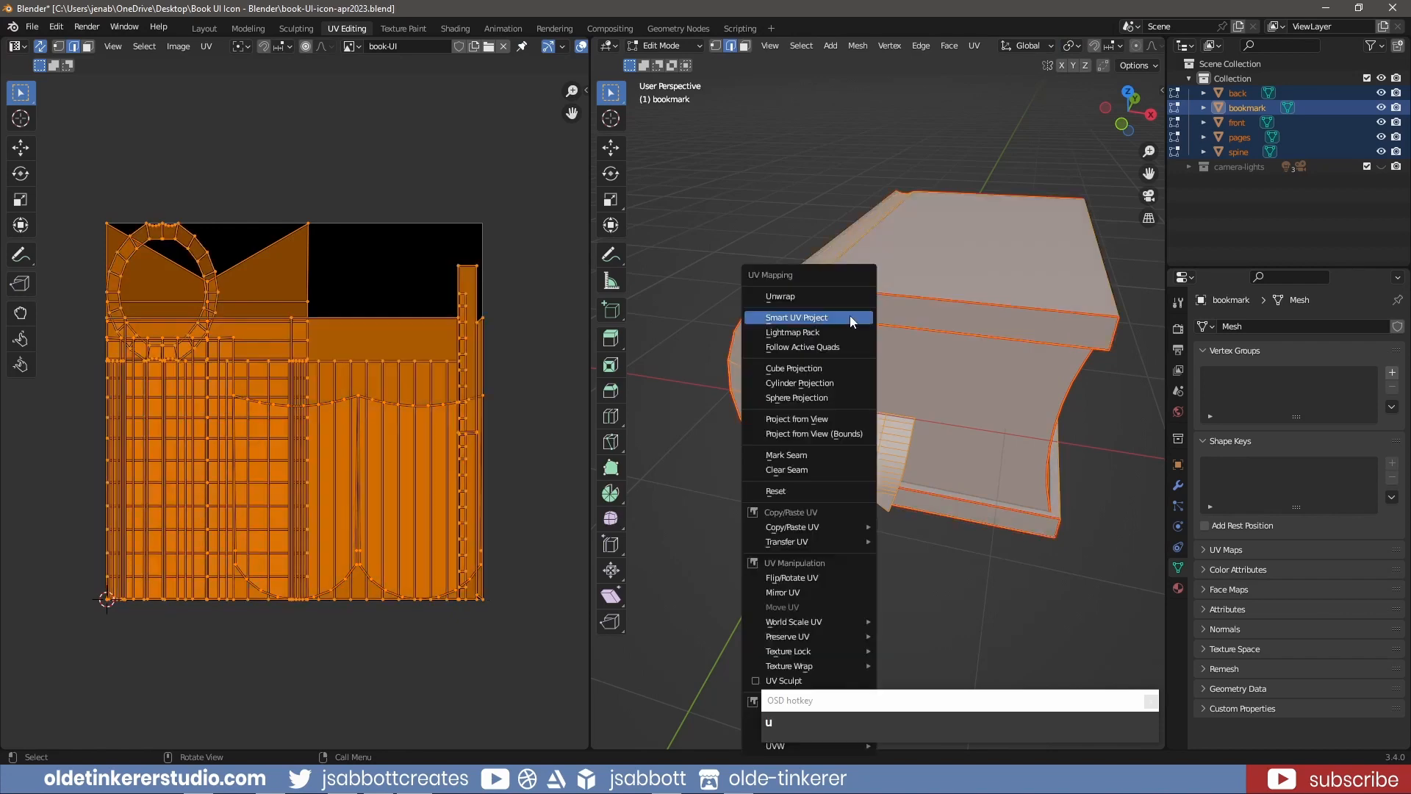
left_click(822, 298)
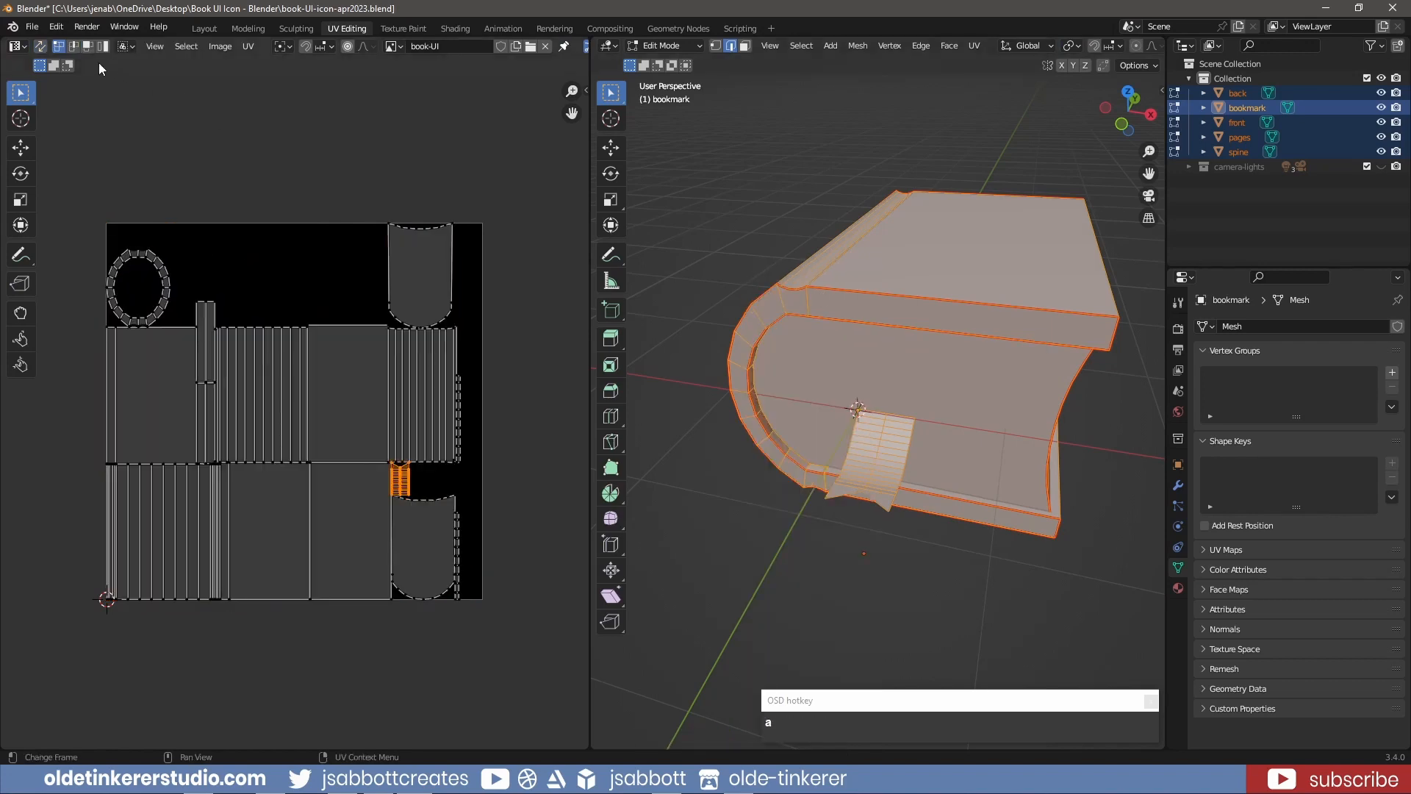
left_click(39, 46)
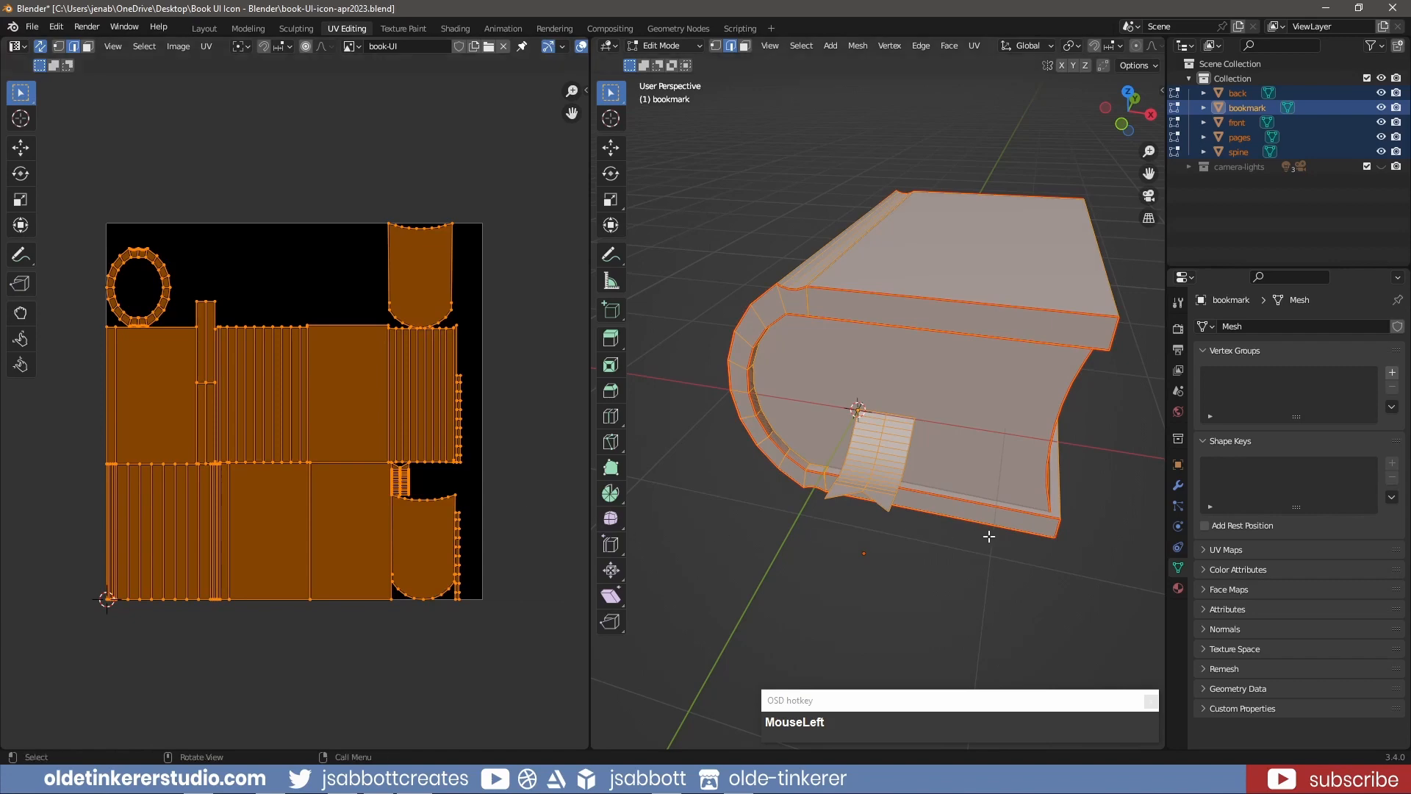
Step: Rotate the UV island of the pages' bookmark-end face by 90° and move it below the UV square
key("3")
left_click(946, 405)
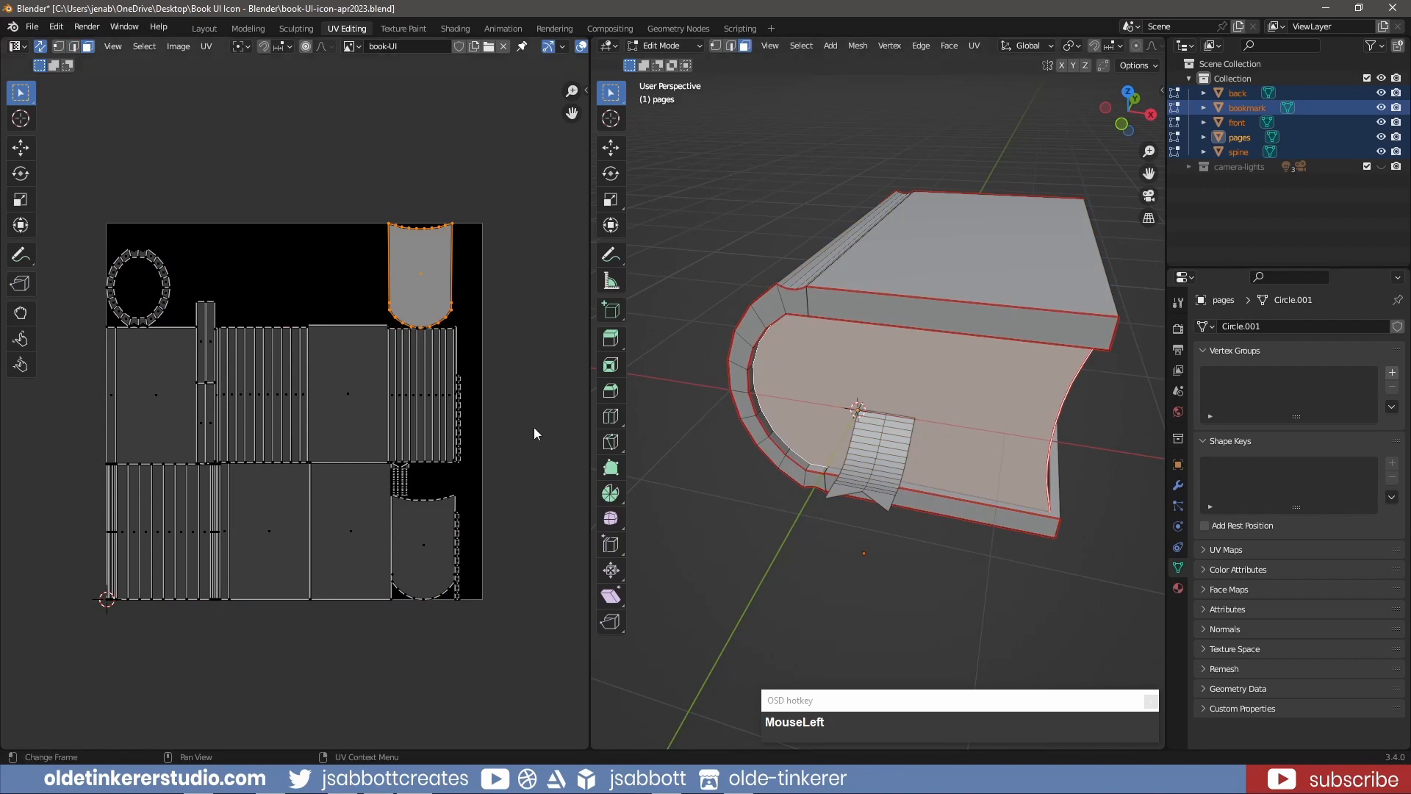
key("r")
key("KP_9")
key("KP_0")
key("Return")
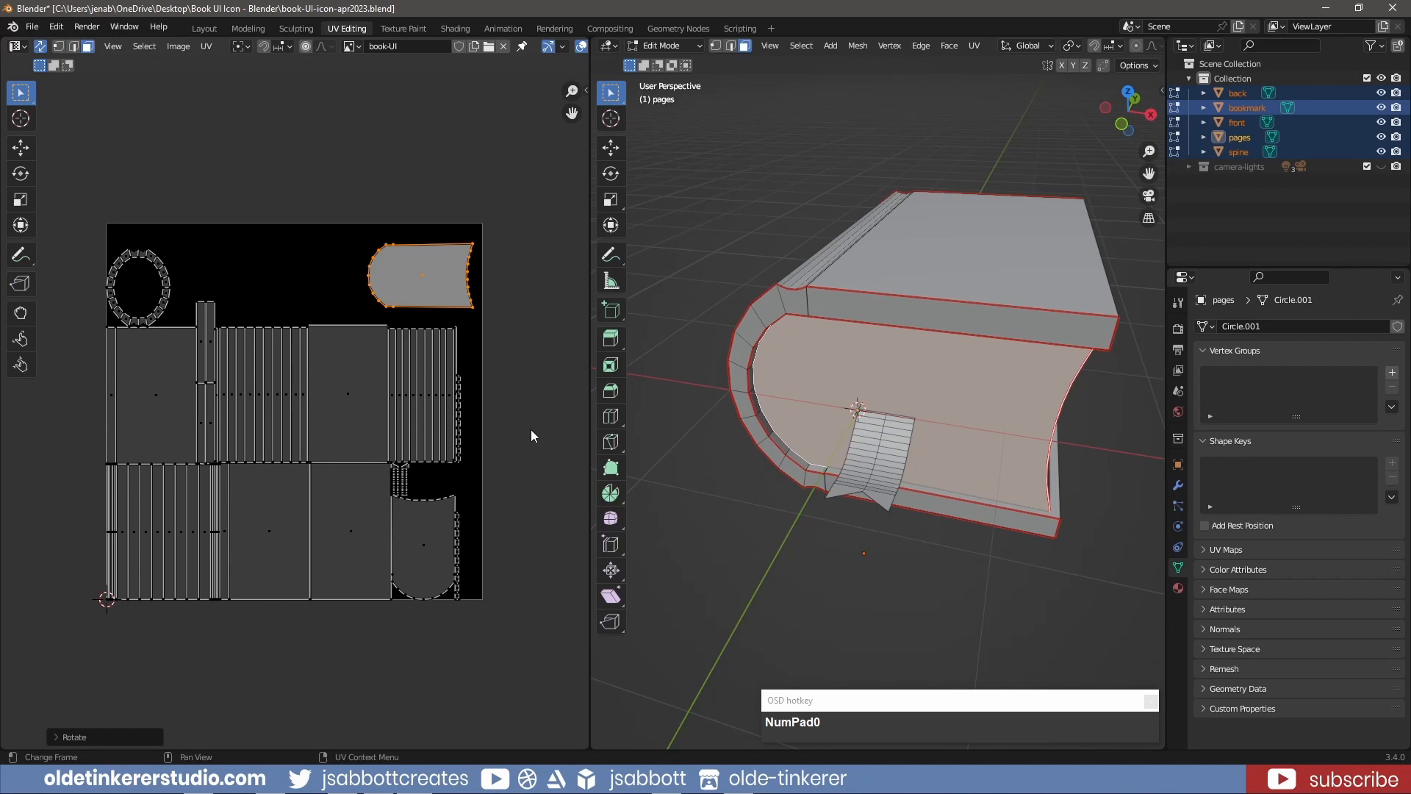
scroll(421, 428, "down", 2)
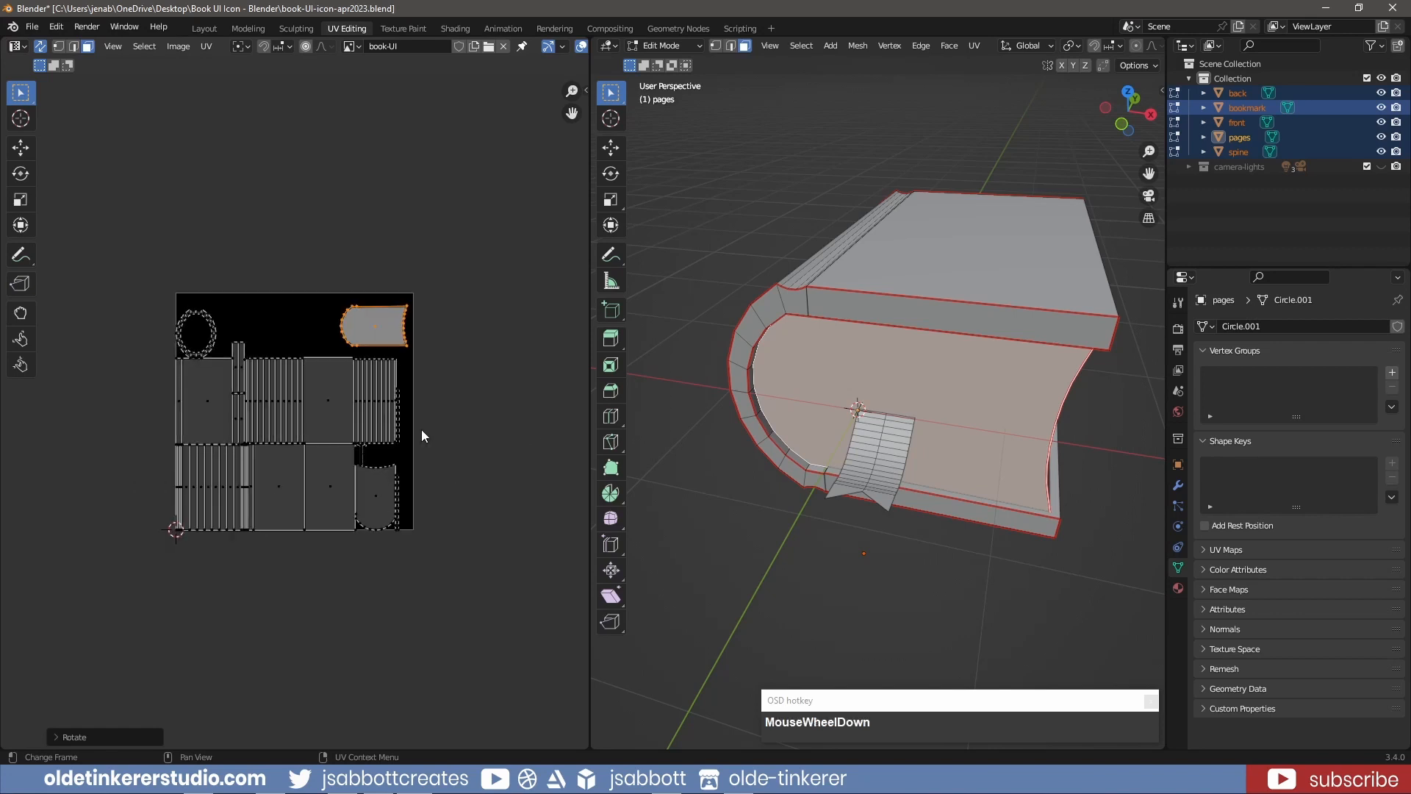
middle_click_drag(421, 429, 416, 263, "shift")
key("shift+g")
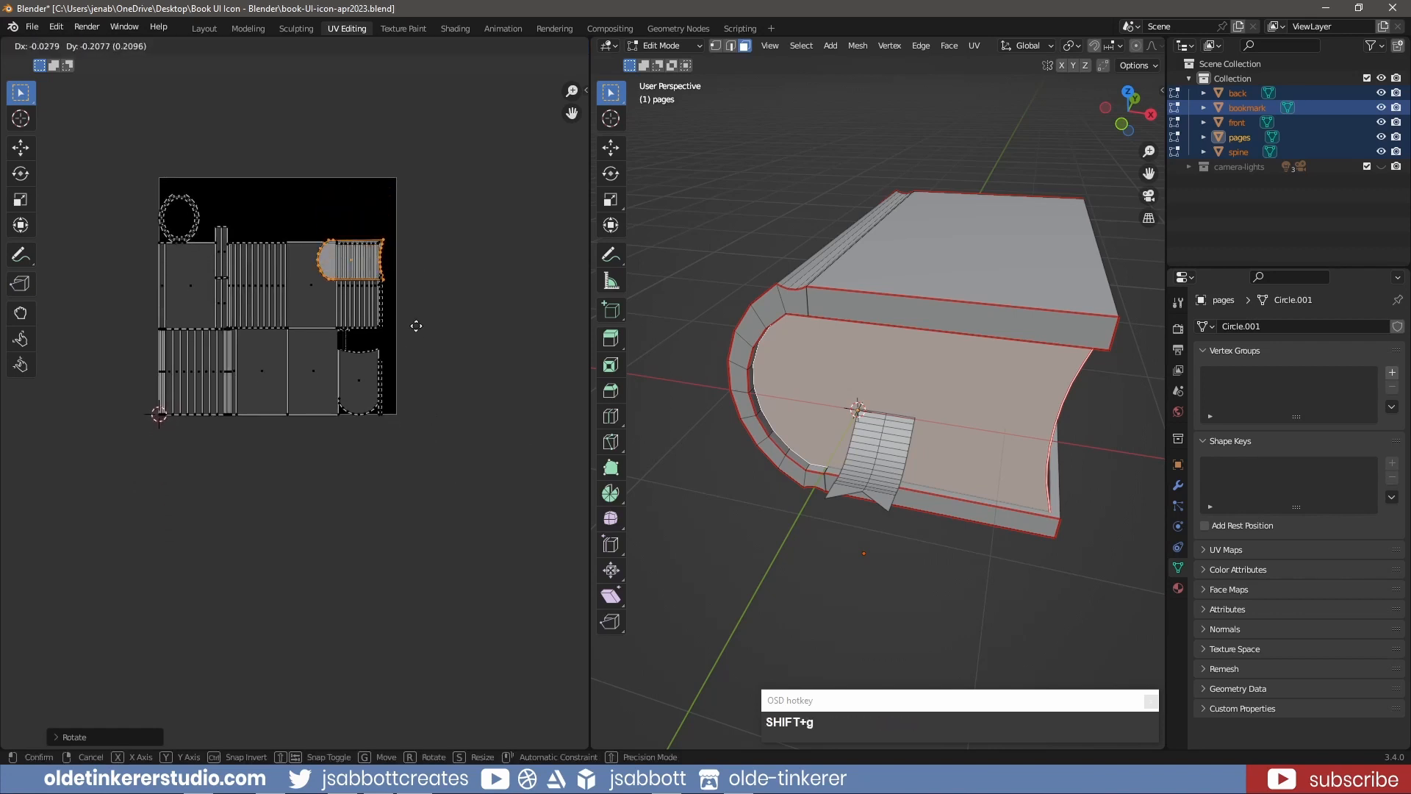
left_click(257, 568)
Step: Select all fore-edge strips of the pages, rotate their UV island 90° and place it beside the pages' end-face island
middle_click_drag(1021, 421, 920, 421)
left_click(893, 376)
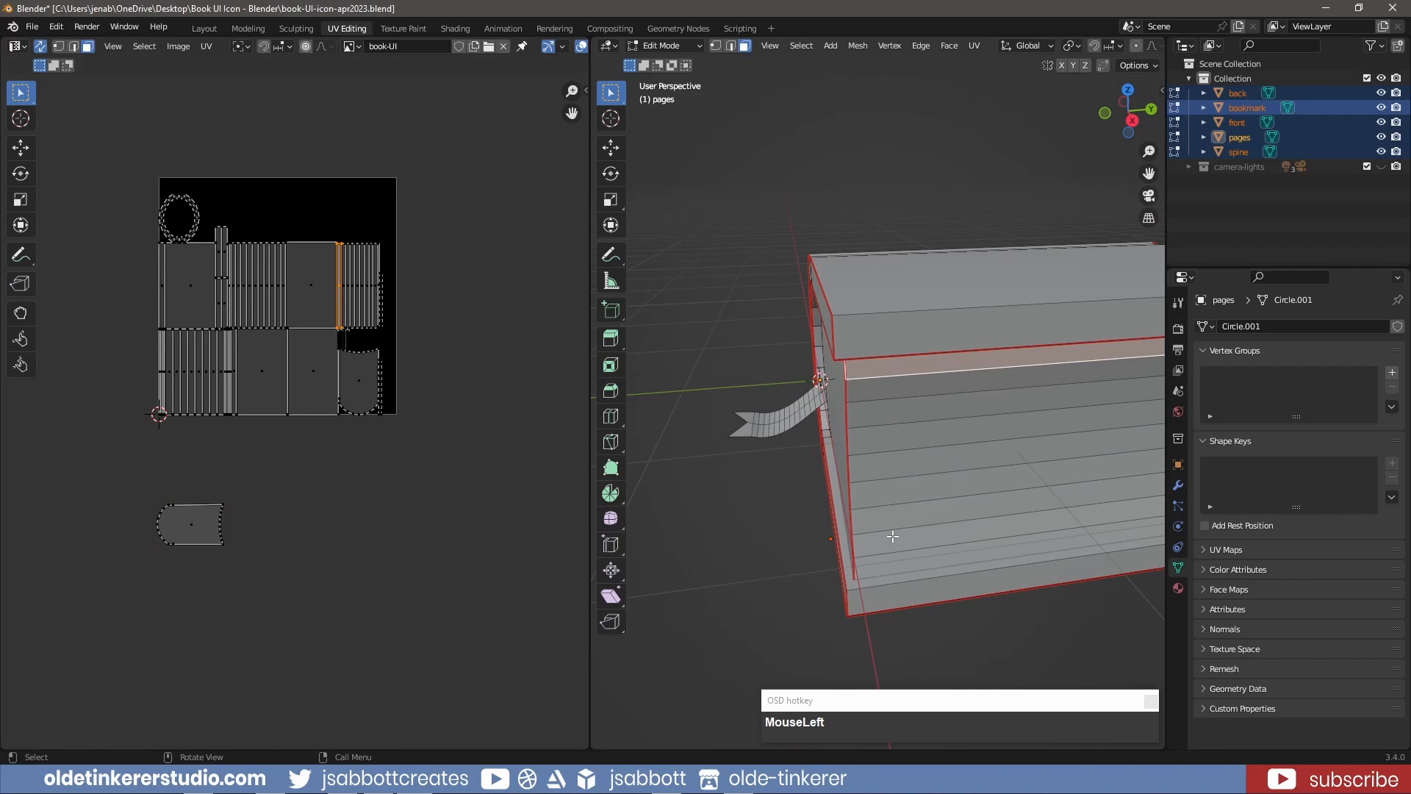
left_click(894, 564, "ctrl+shift")
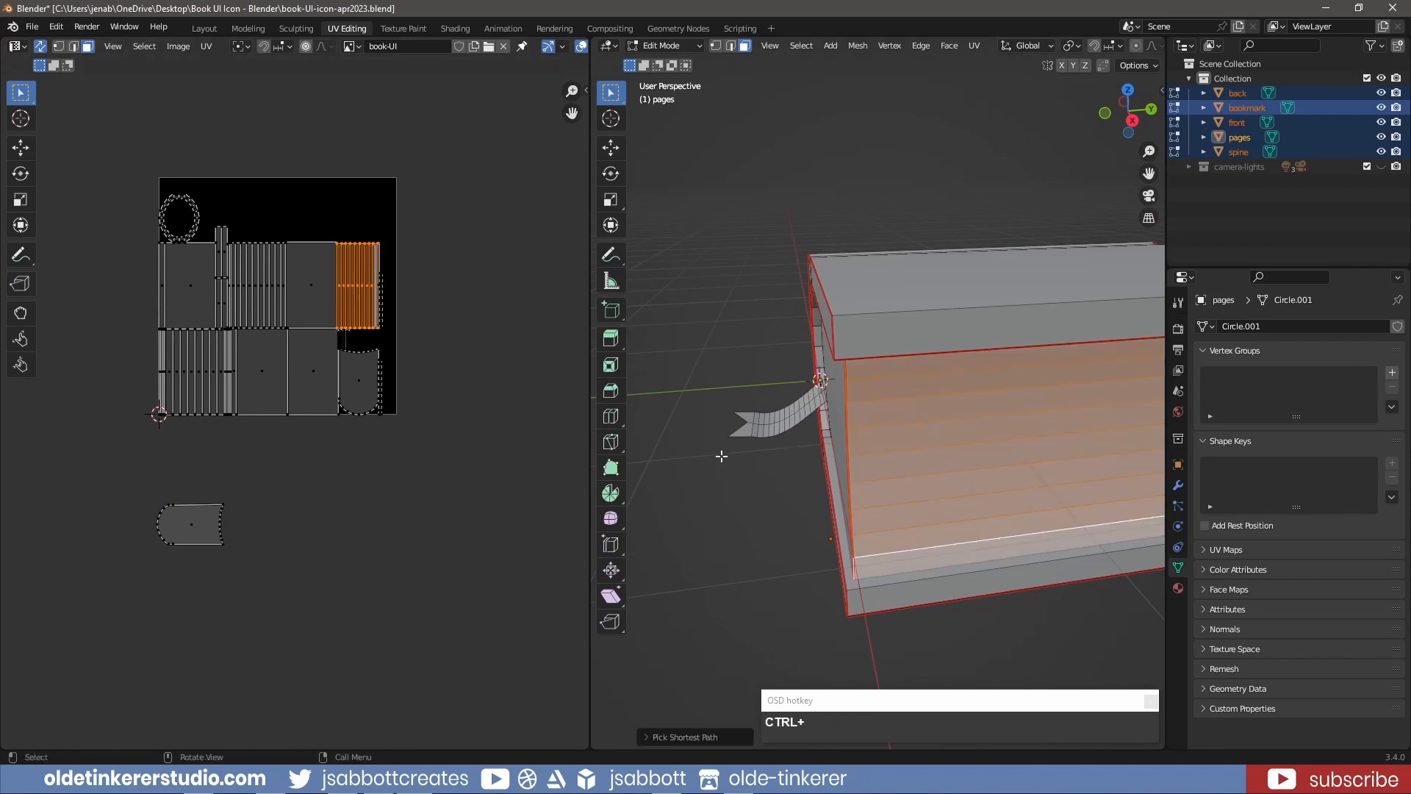
type("rx")
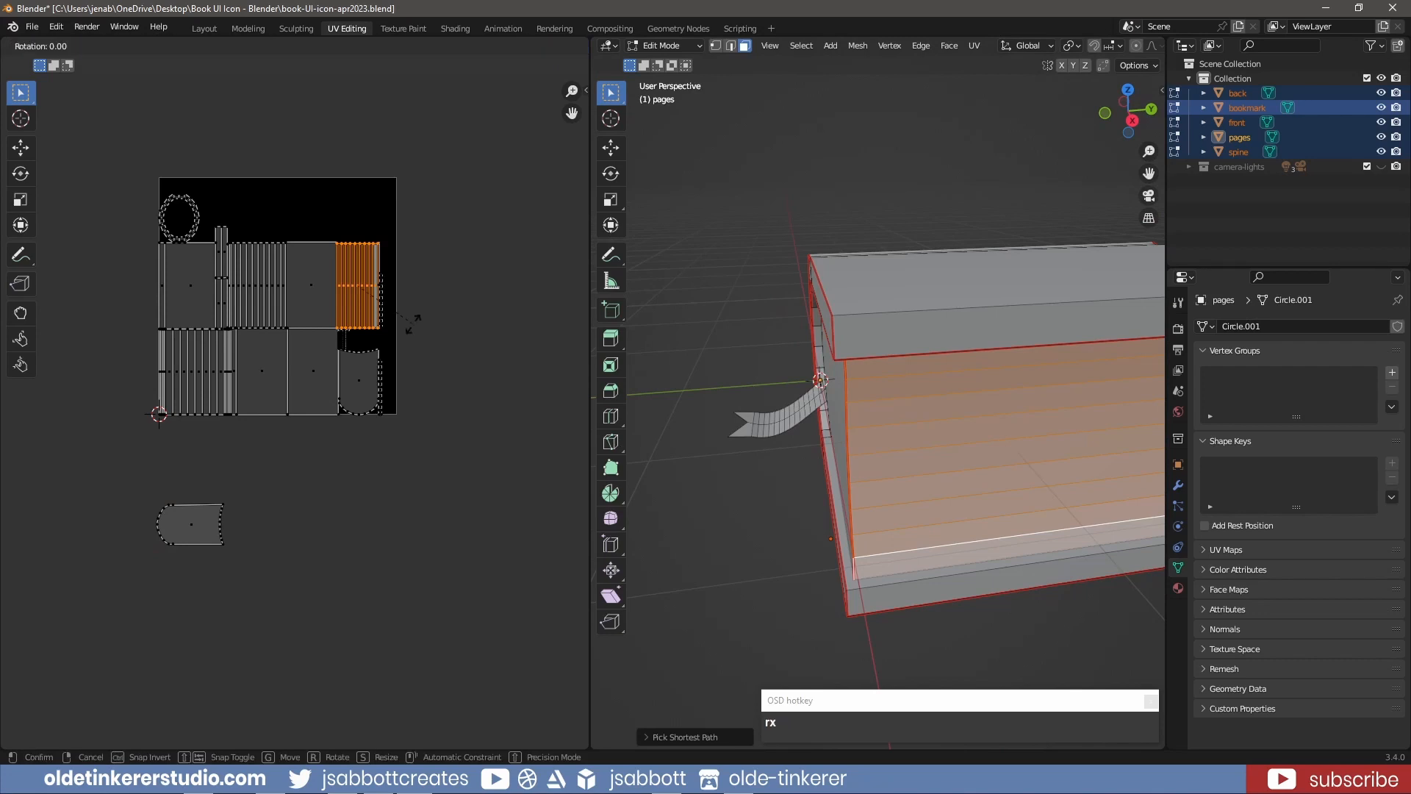
type("90")
left_click(413, 324)
key("g")
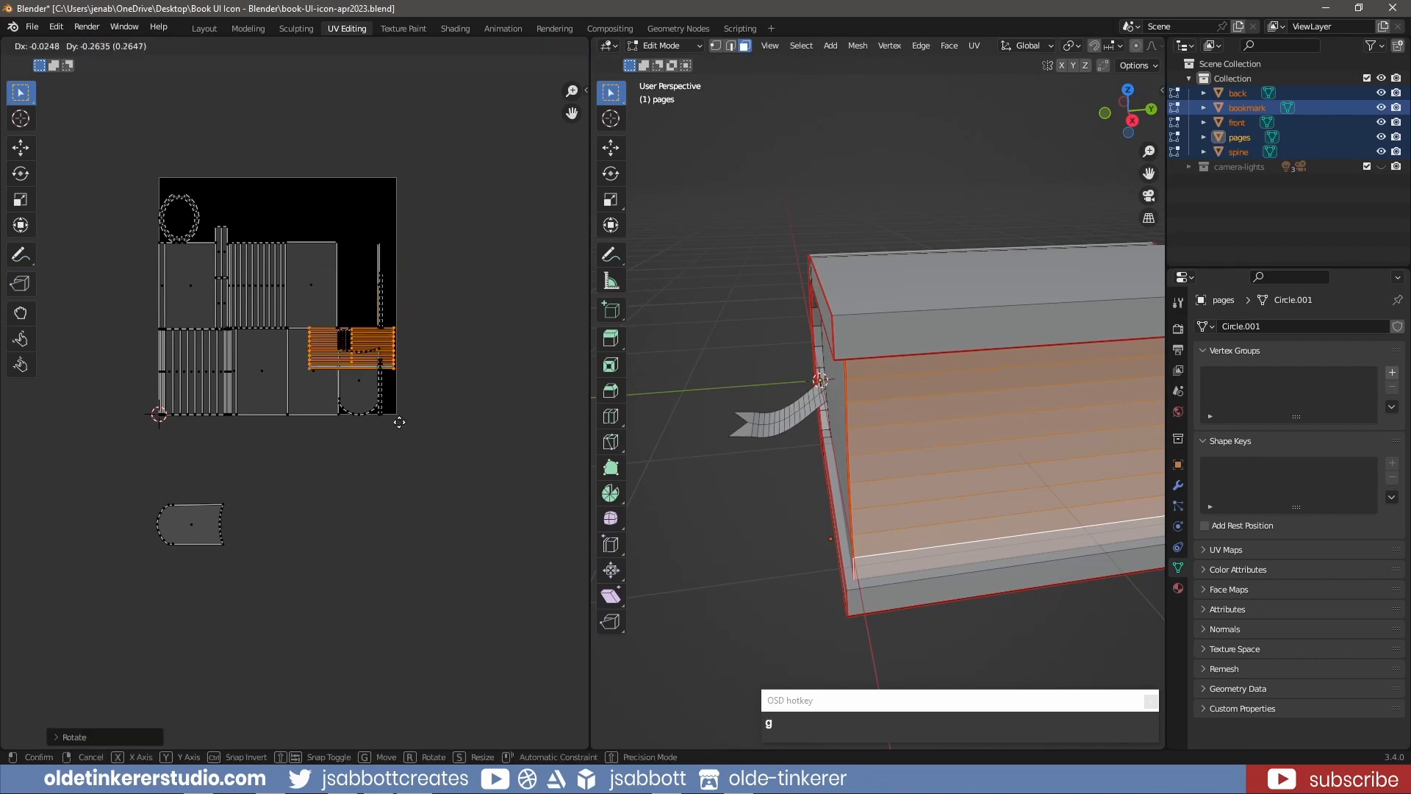
left_click(337, 560)
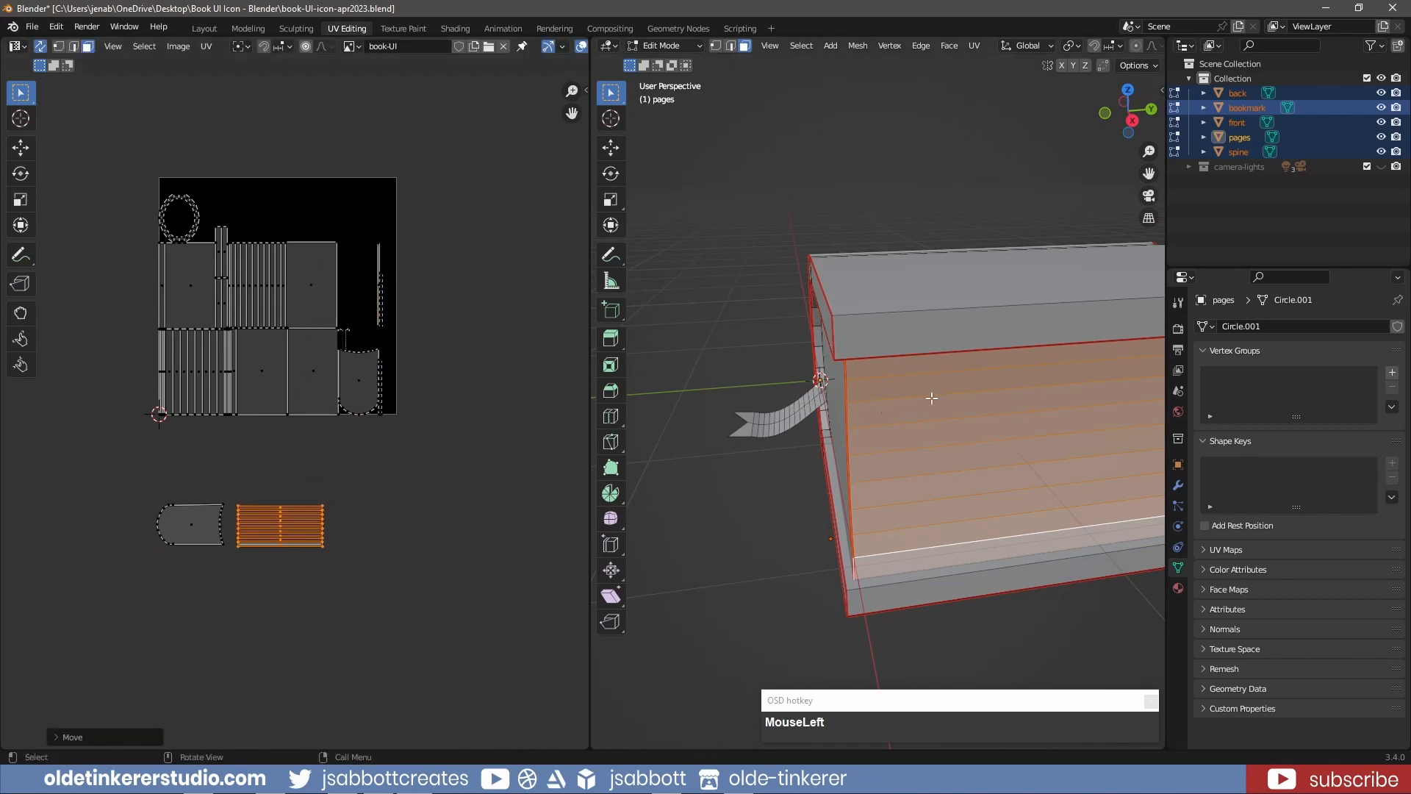
Step: Rotate the UV island of the pages' opposite end face by 90° and place it at the other side of the fore-edge island
left_click(893, 372)
type("r")
type("90")
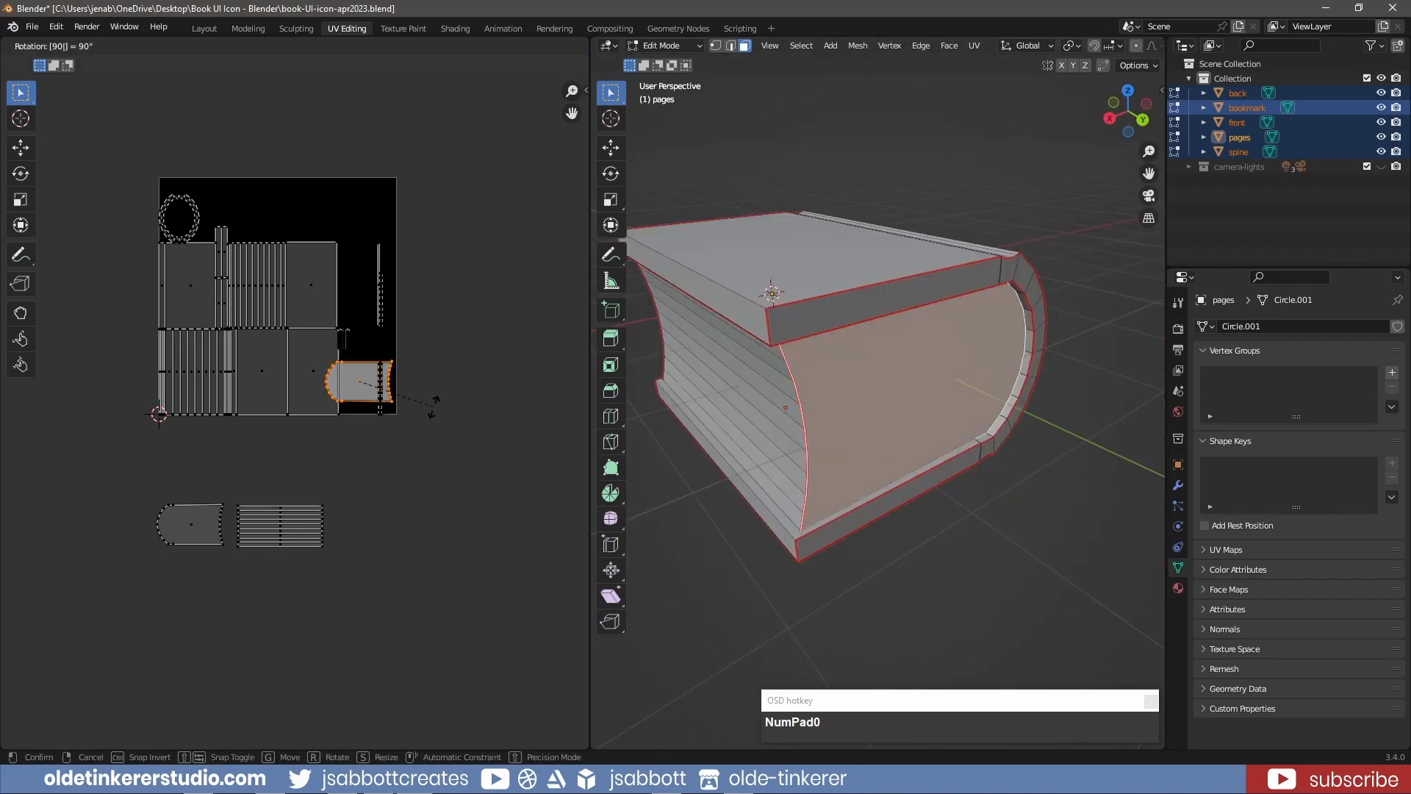
left_click(434, 406)
key("g")
left_click(435, 552)
Step: Move the UV island of the pages' bookmark-end face along X closer to the fore-edge island
left_click(192, 524)
key("g")
key("x")
left_click(286, 526)
Step: Move the UV island of the front cover's outer face outside the UV square, to its right
left_click(205, 293)
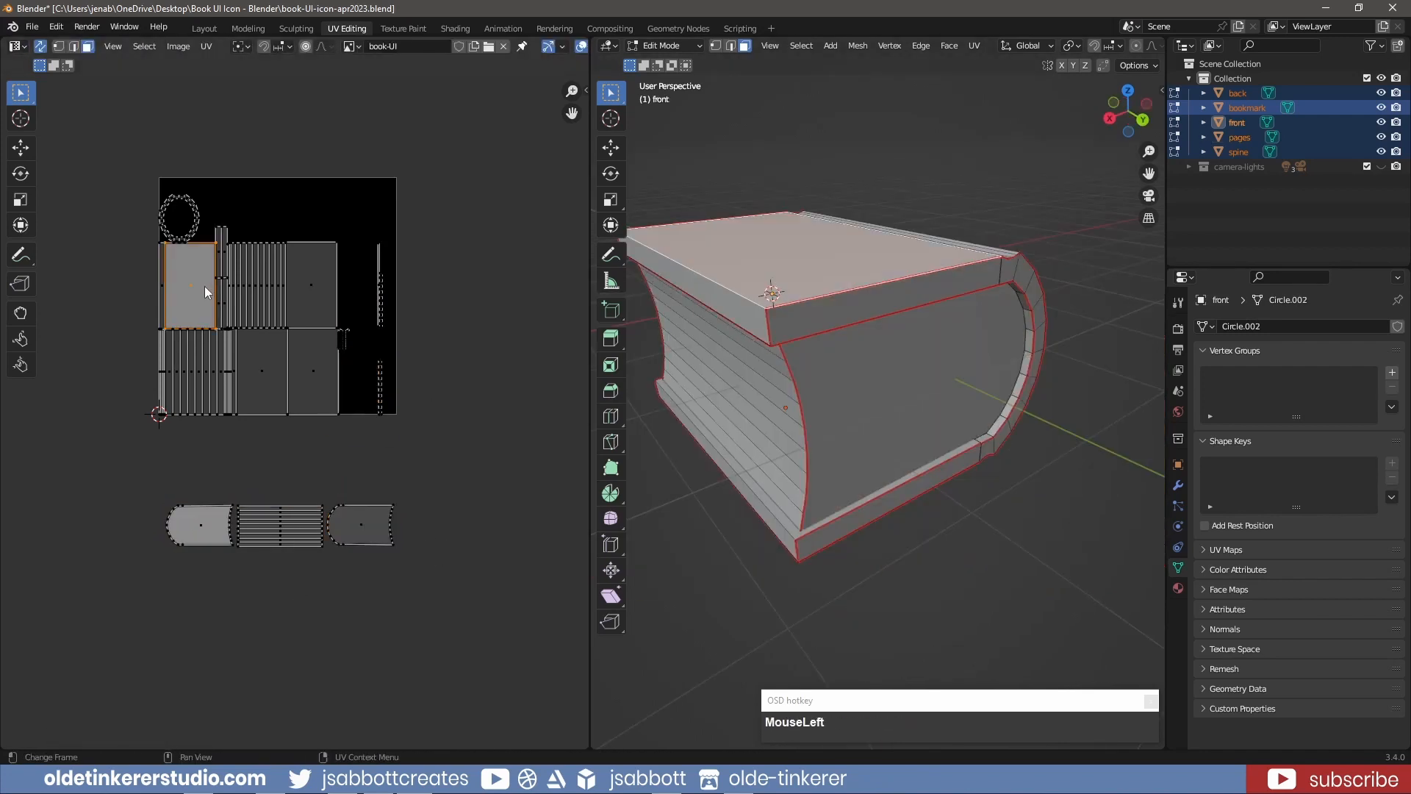
key("g")
left_click(482, 231)
Step: Rotate the UV island of one front cover end strip by 90° and place it above the outer-face island
left_click(218, 252)
key("r")
key("9")
key("0")
key("Return")
key("g")
left_click(491, 181)
Step: Rotate the UV island of the front cover's bookmark-end strip by 90° and place it below the outer-face island
middle_click_drag(666, 263, 816, 272, "shift")
left_click(801, 303)
key("g")
middle_click_drag(743, 339, 978, 331)
left_click(812, 256)
key("r")
key("9")
key("0")
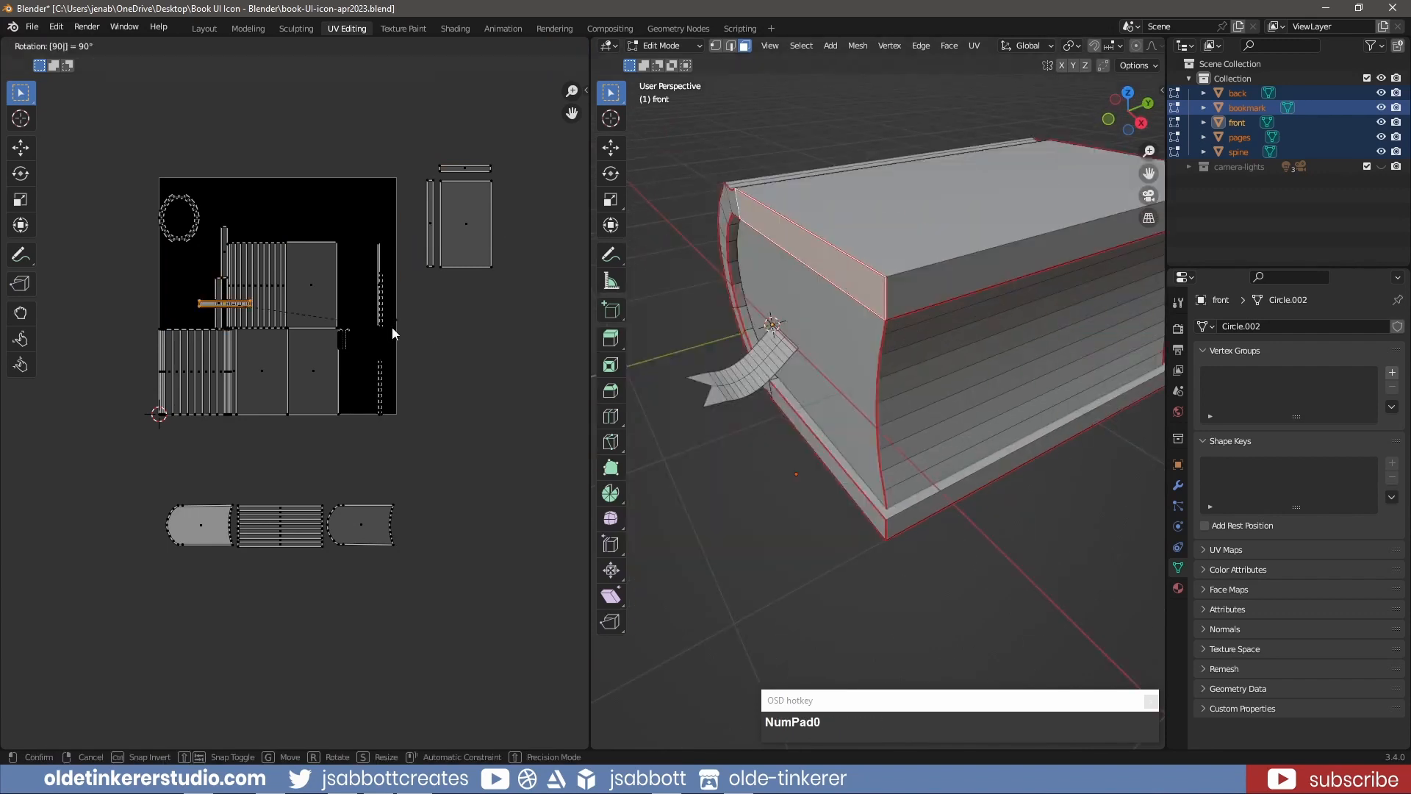
key("Return")
key("g")
Step: Check the front cover's corner vertex and rotate the outer-face UV island by 180°
key("1")
left_click(886, 278)
key("3")
left_click(897, 213)
key("r")
key("1")
key("8")
key("0")
key("Return")
Step: Rotate the UV island of the front cover's fore-edge strip by 180° and move it along X to the outer face's other side
key("1")
left_click(885, 278)
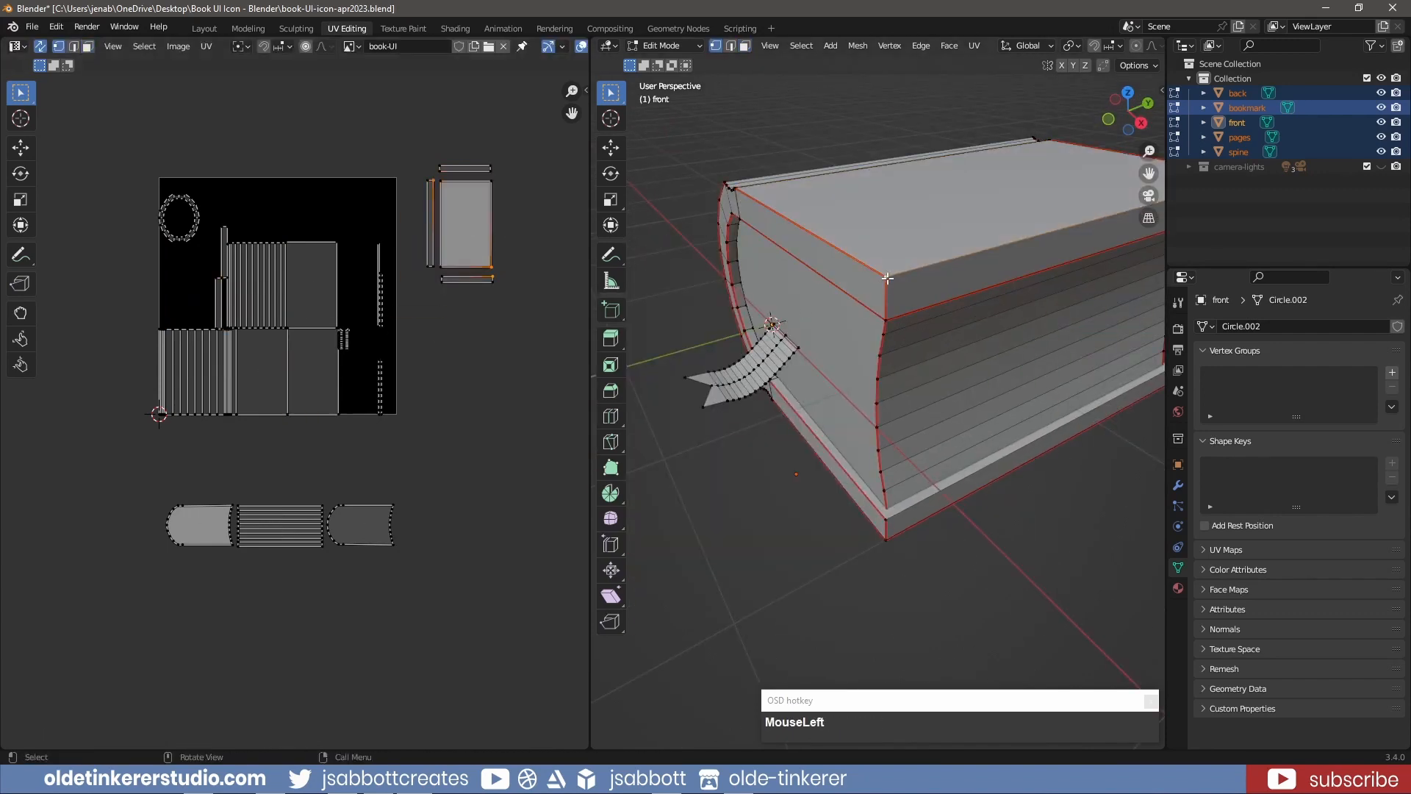
key("3")
left_click(956, 278)
key("r")
key("1")
key("8")
key("0")
key("Return")
key("g")
key("x")
left_click(519, 250)
Step: Move the UV island of the front cover's inner face next to the fore-edge strip island
key("1")
left_click(885, 278)
middle_click_drag(876, 296, 683, 280)
key("3")
left_click(818, 173)
key("g")
left_click(542, 224)
Step: Move the UV island of the back cover's inner face outside the UV square, below the front cover islands
key("1")
middle_click_drag(900, 257, 911, 151)
scroll(911, 150, "up", 2)
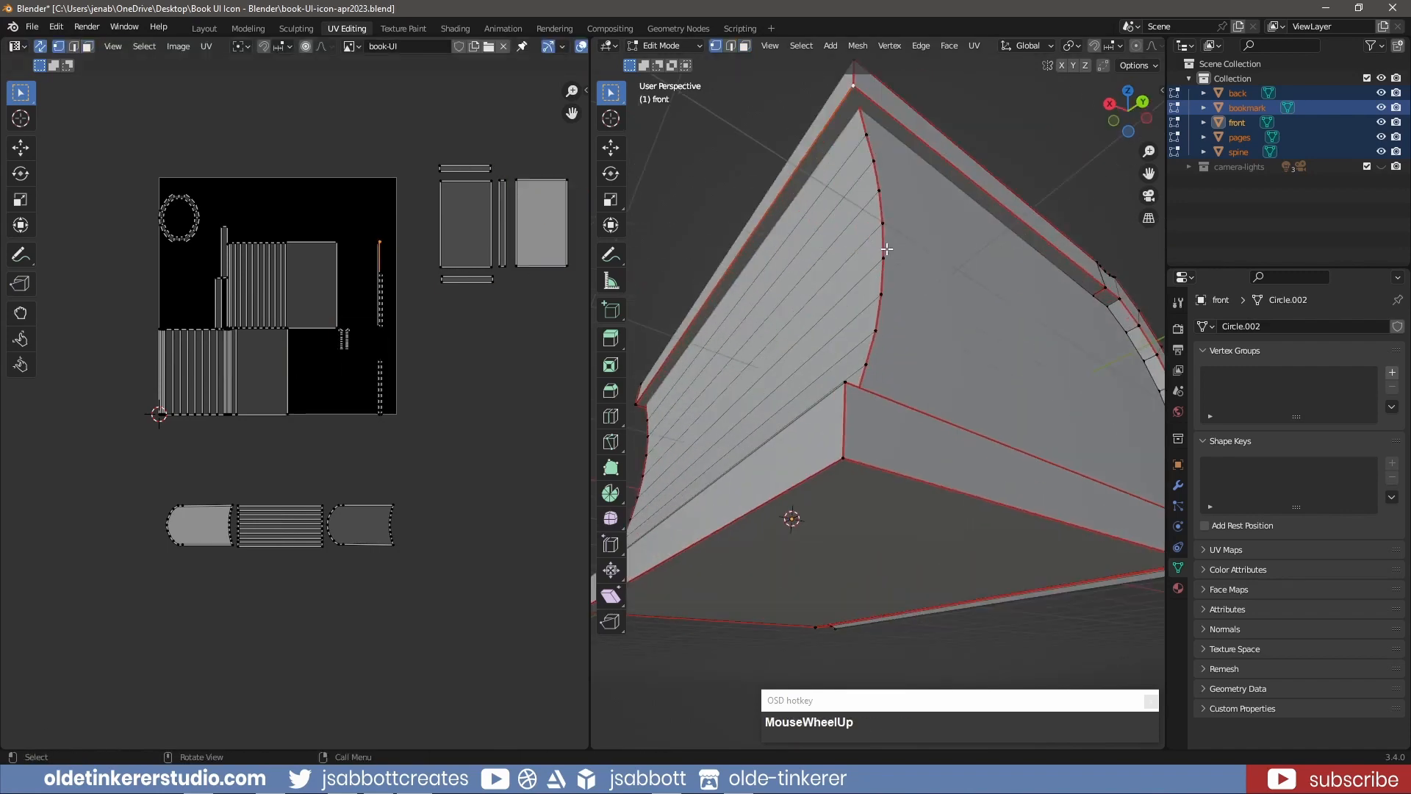
left_click(1074, 297)
key("3")
middle_click_drag(1074, 297, 878, 476)
left_click(879, 476)
key("g")
left_click(533, 394)
key("1")
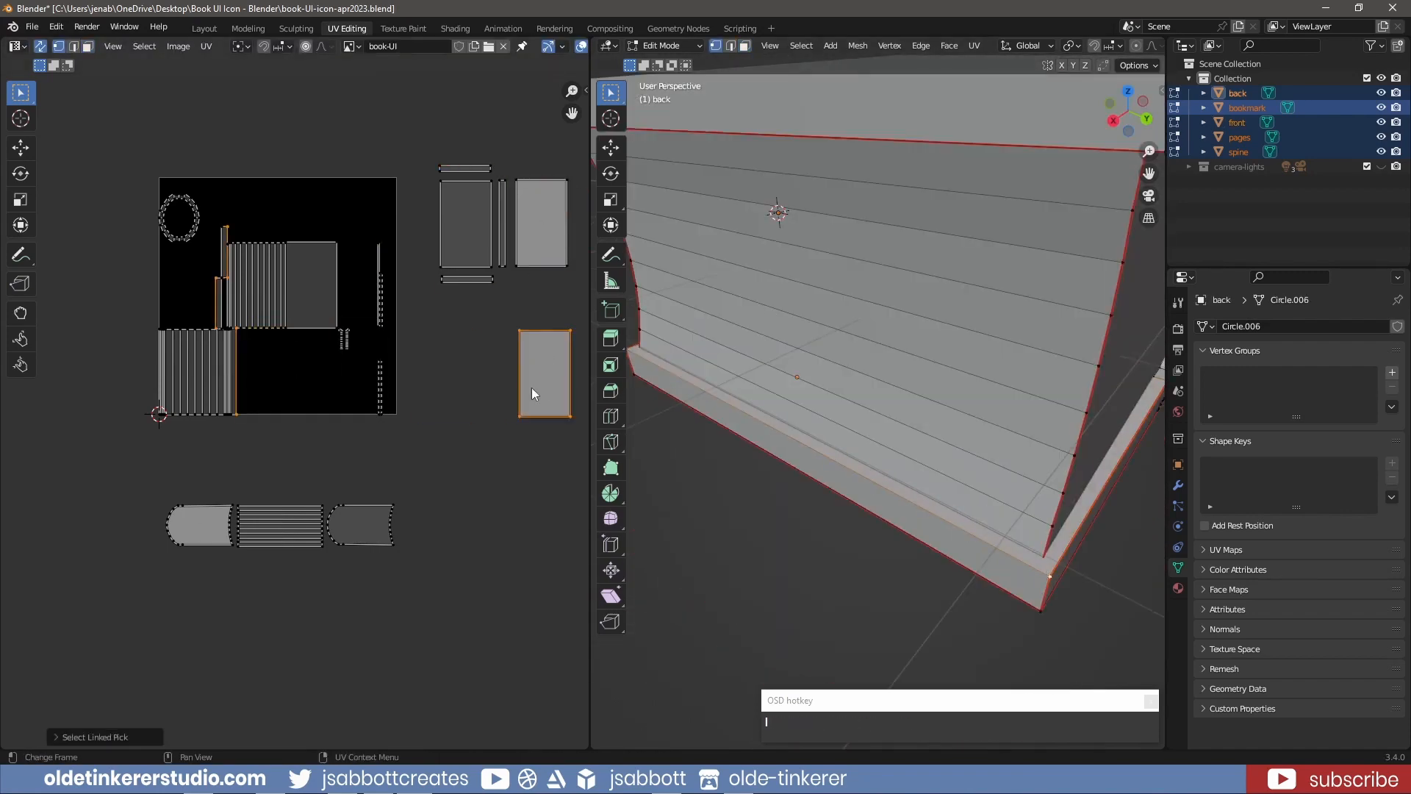
key("g")
key("ctrl+z")
Step: Check the back cover's corner vertex and move the outer-face UV island beside the inner-face island
key("1")
left_click(1052, 577)
key("3")
left_click(536, 375)
key("1")
left_click(1051, 575)
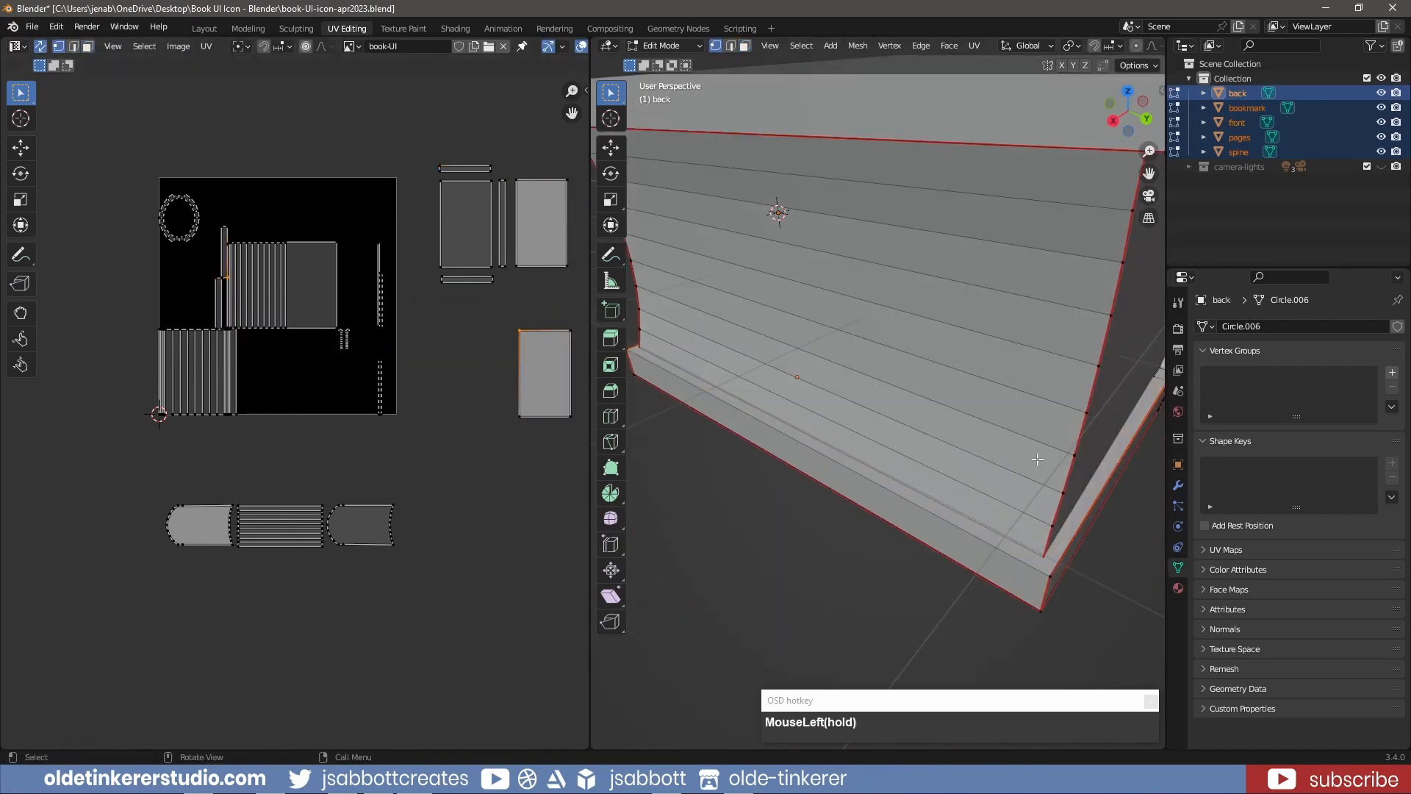
scroll(1037, 460, "down", 3)
middle_click_drag(1059, 447, 1035, 415)
left_click(871, 482)
key("3")
middle_click_drag(871, 482, 879, 383)
left_click(879, 382)
key("g")
left_click(517, 423)
Step: Turn the UV island of one back cover end strip horizontal and place it above the back cover's outer-face island
key("1")
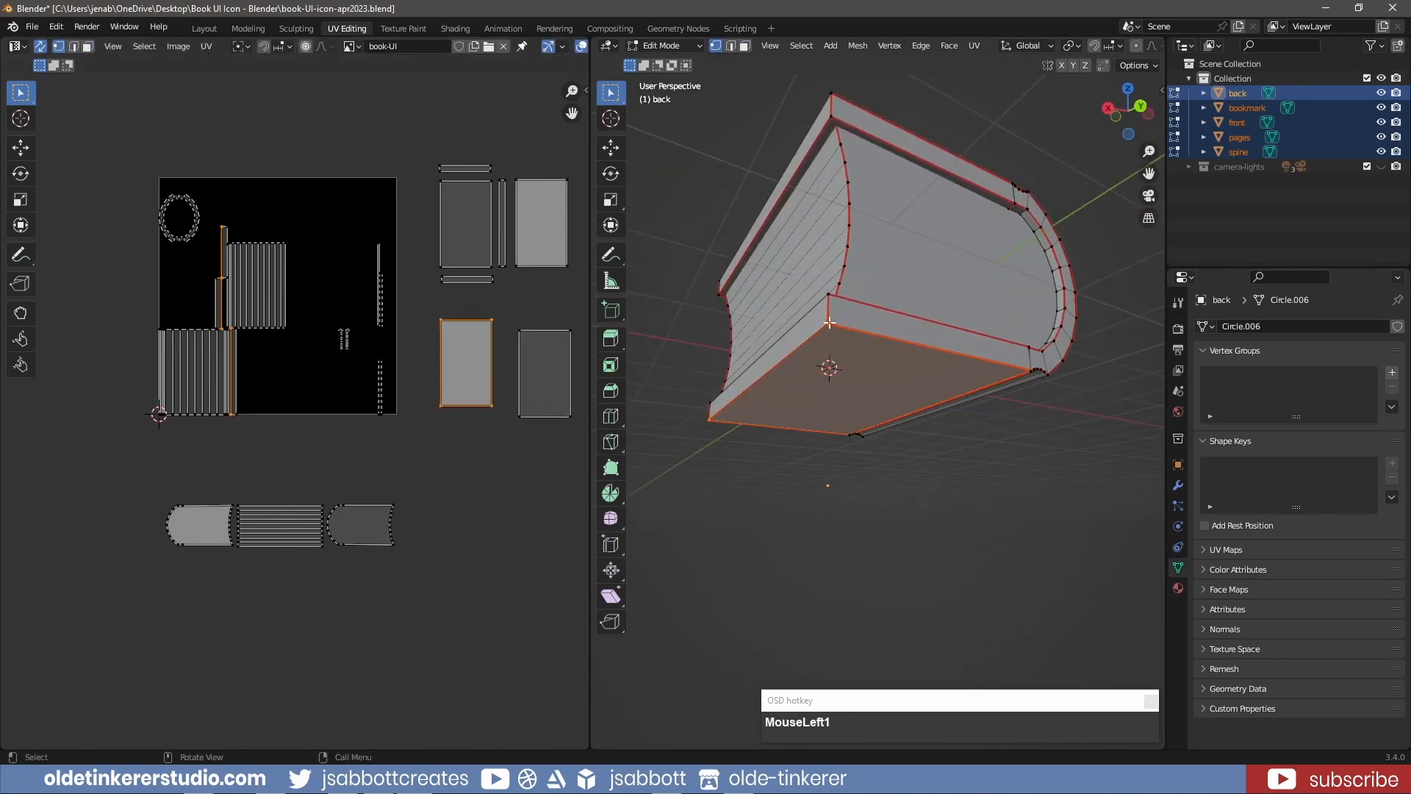
left_click(779, 331)
middle_click_drag(798, 400, 818, 466)
key("3")
left_click(948, 457)
key("g")
left_click(495, 334)
Step: Check the end strip's corner vertices and move the back cover's fore-edge strip island between the outer-face and inner-face islands
key("1")
left_click(1043, 421)
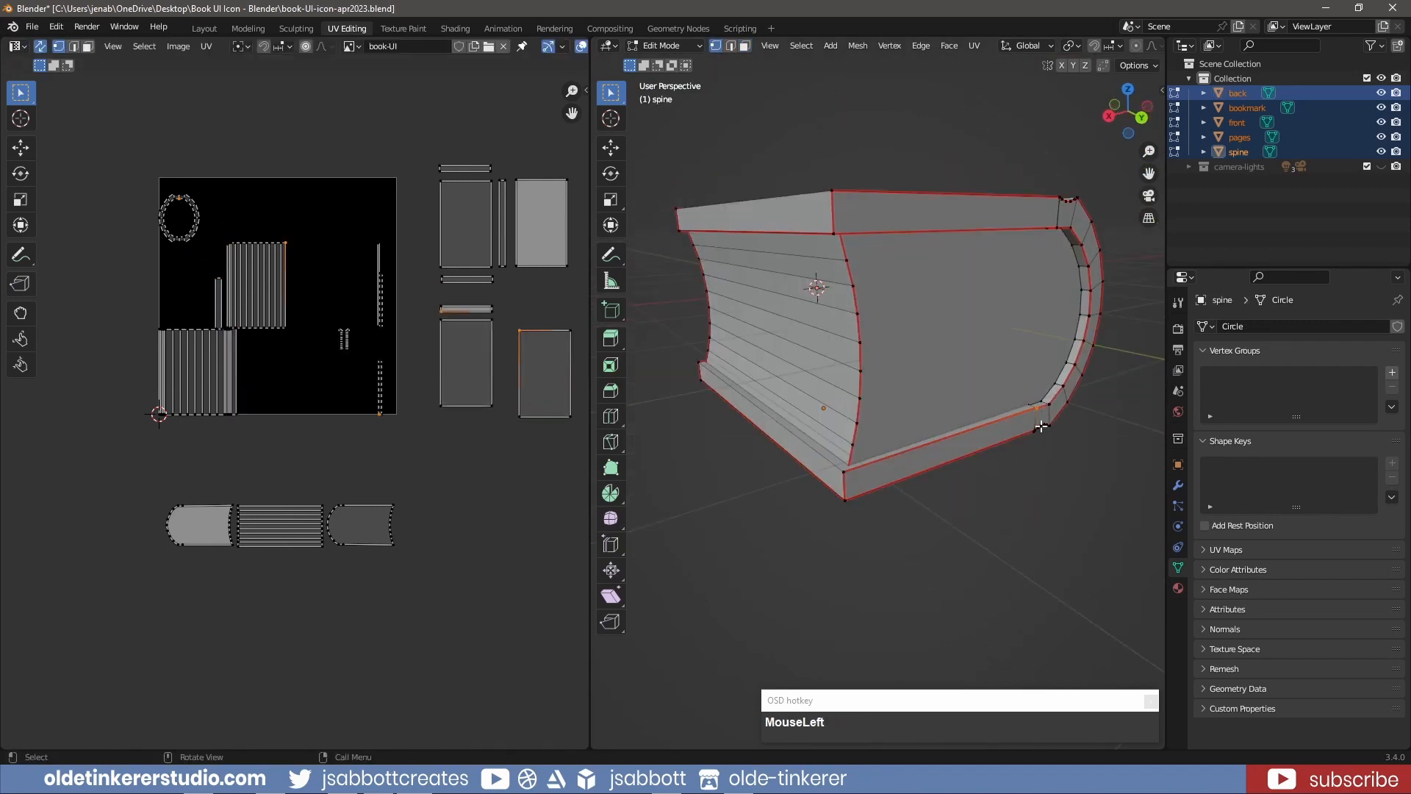
left_click(955, 456)
left_click(1042, 413)
left_click(863, 516)
left_click(1037, 433)
left_click(823, 183)
key("3")
left_click(794, 441)
key("g")
left_click(505, 367)
Step: Check the back cover's fore-edge corner vertices and adjust the orientation and position of its fore-edge strip UV island
key("1")
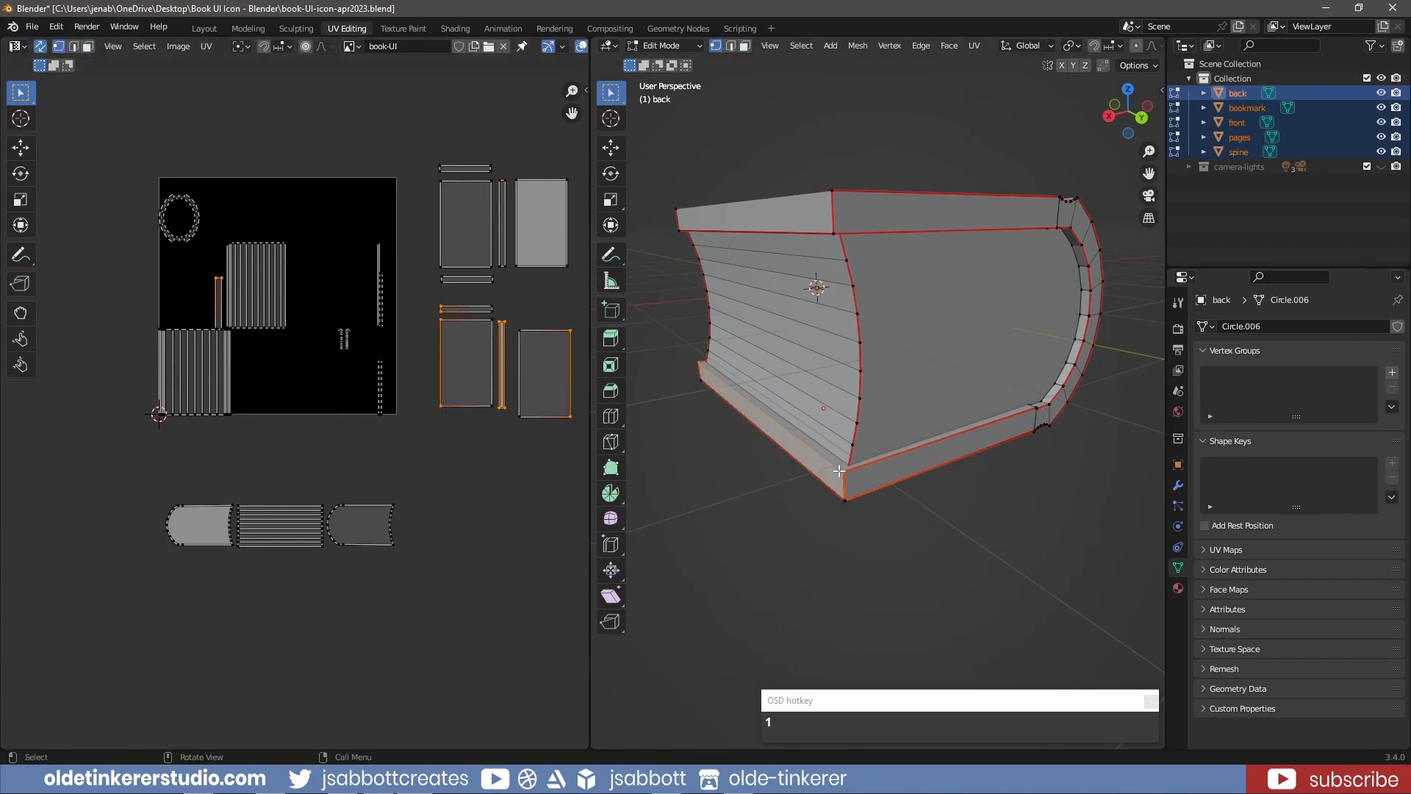
left_click(850, 477)
left_click(853, 513)
middle_click_drag(801, 458, 919, 463)
key("3")
left_click(808, 468)
key("g")
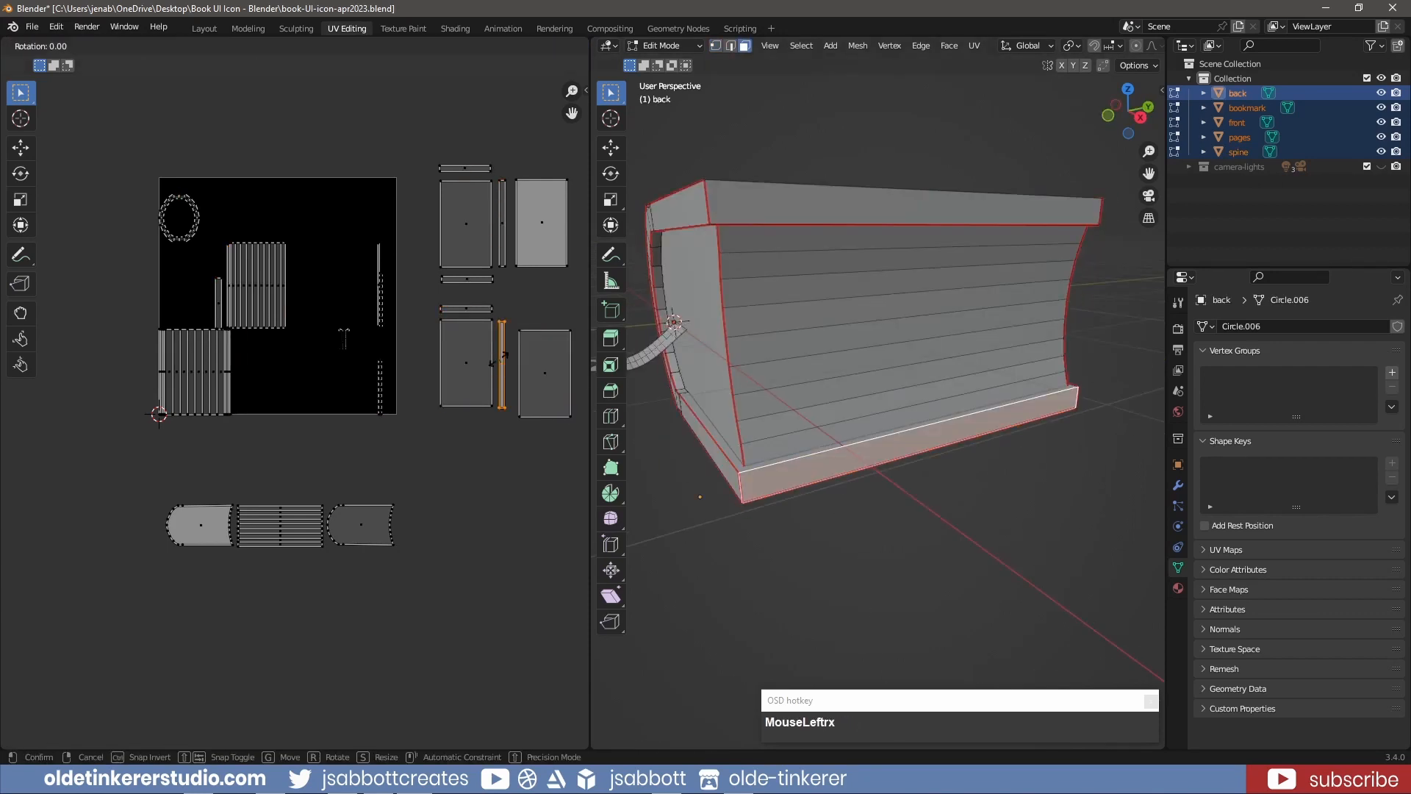
Step: Rotate the back cover's remaining end strip UV island by 90°, place it below the outer-face island, and move the inner-face island closer
left_click(711, 452)
key("r")
key("9")
key("0")
key("Return")
key("g")
left_click(737, 463)
key("g")
left_click(535, 358)
middle_click_drag(750, 513, 467, 422)
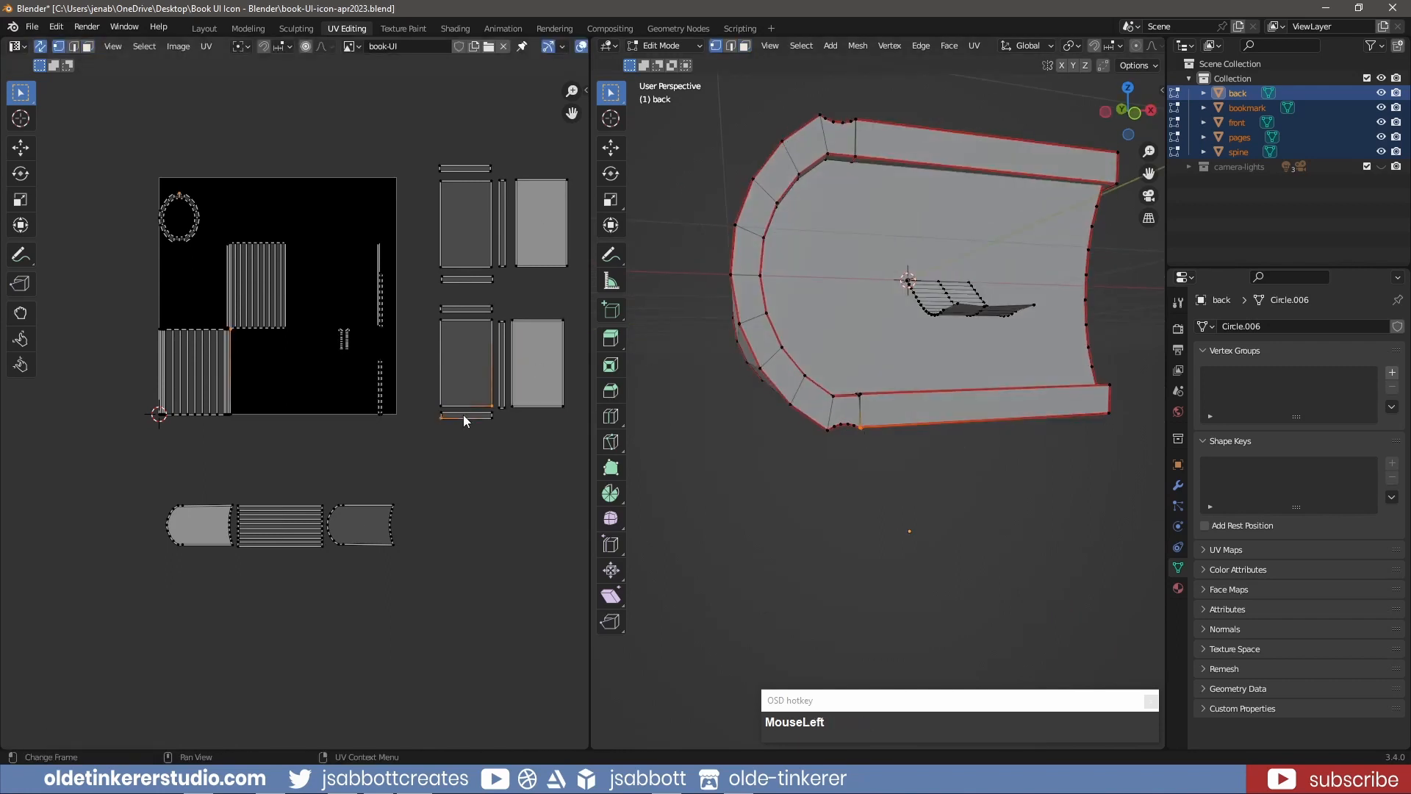
Step: Tighten the front cover's UV group by moving the inner-face island along X and both end strip islands along Y toward the outer face
left_click(900, 472)
middle_click_drag(893, 430, 857, 452)
left_click(542, 222)
key("g")
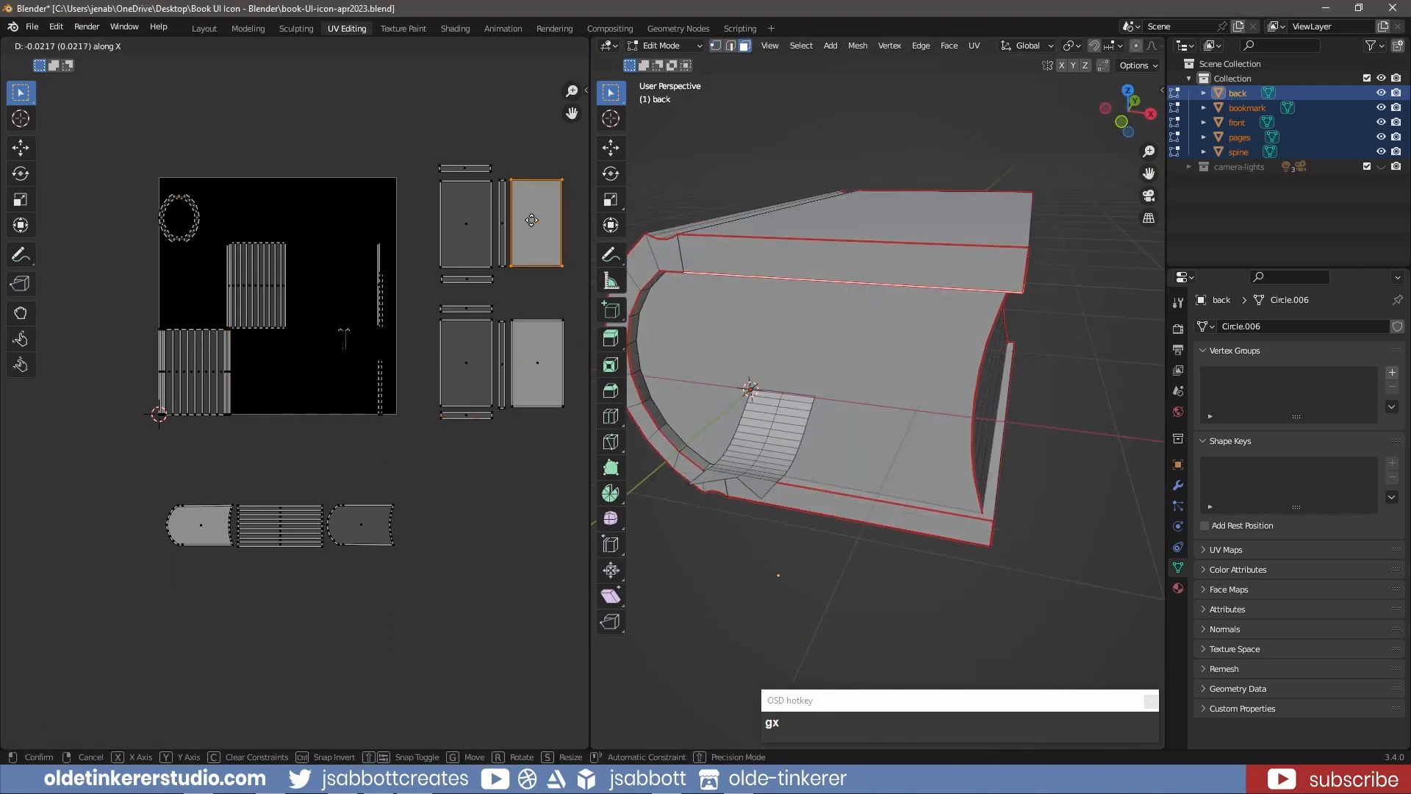
left_click(466, 169)
key("g")
key("y")
left_click(467, 279)
key("g")
key("y")
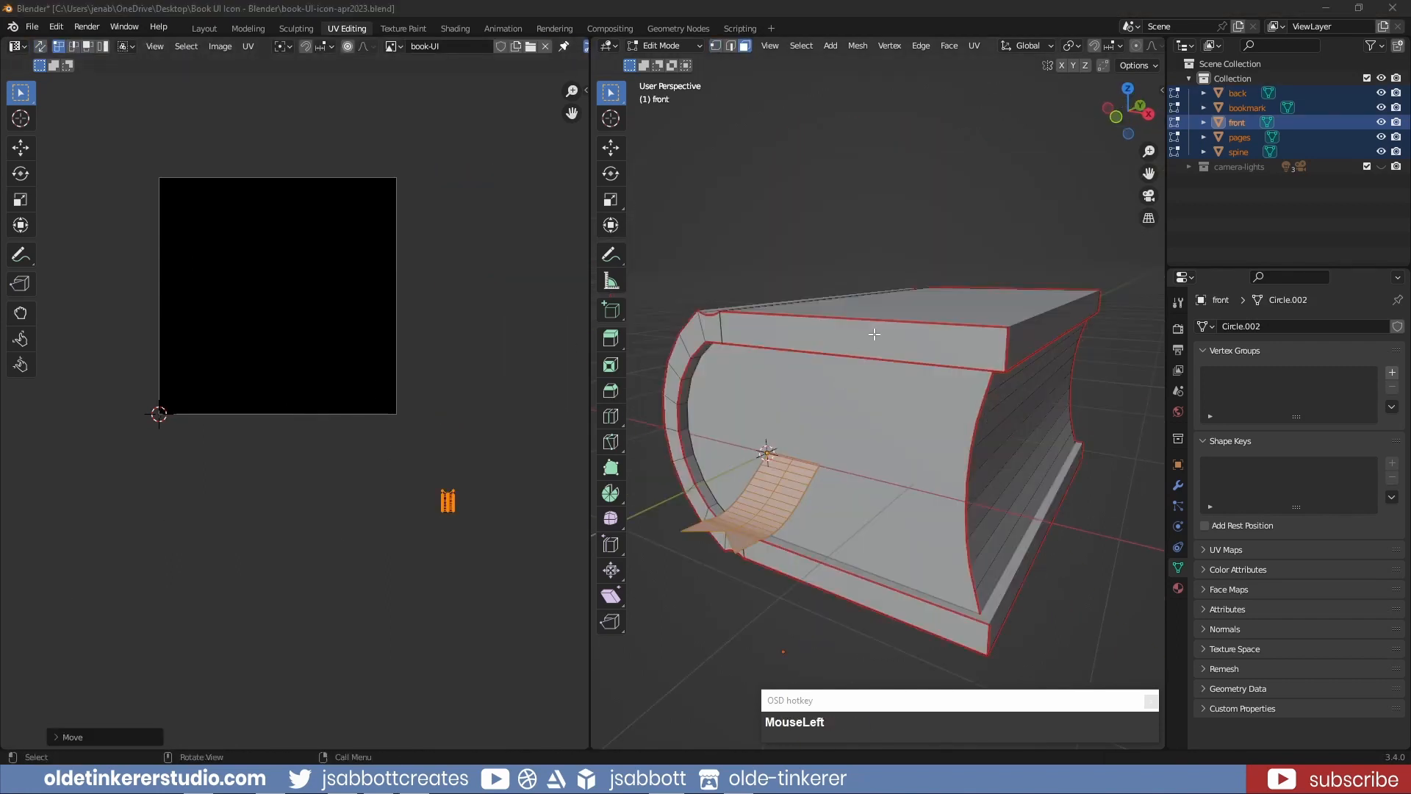
Step: Select all book parts and move the front cover and back cover UV island groups into the right half of the UV square
key("a")
left_click(874, 337)
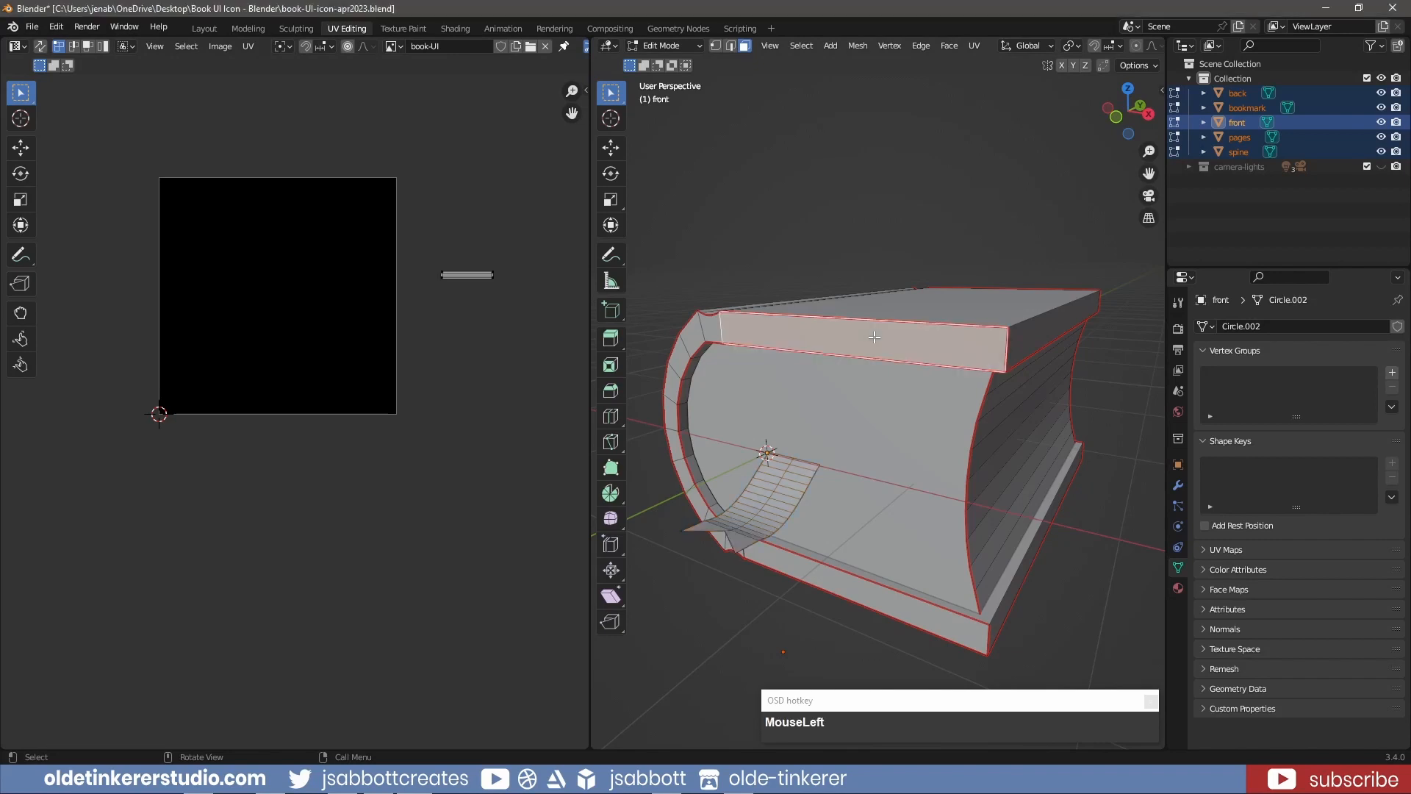
key("a")
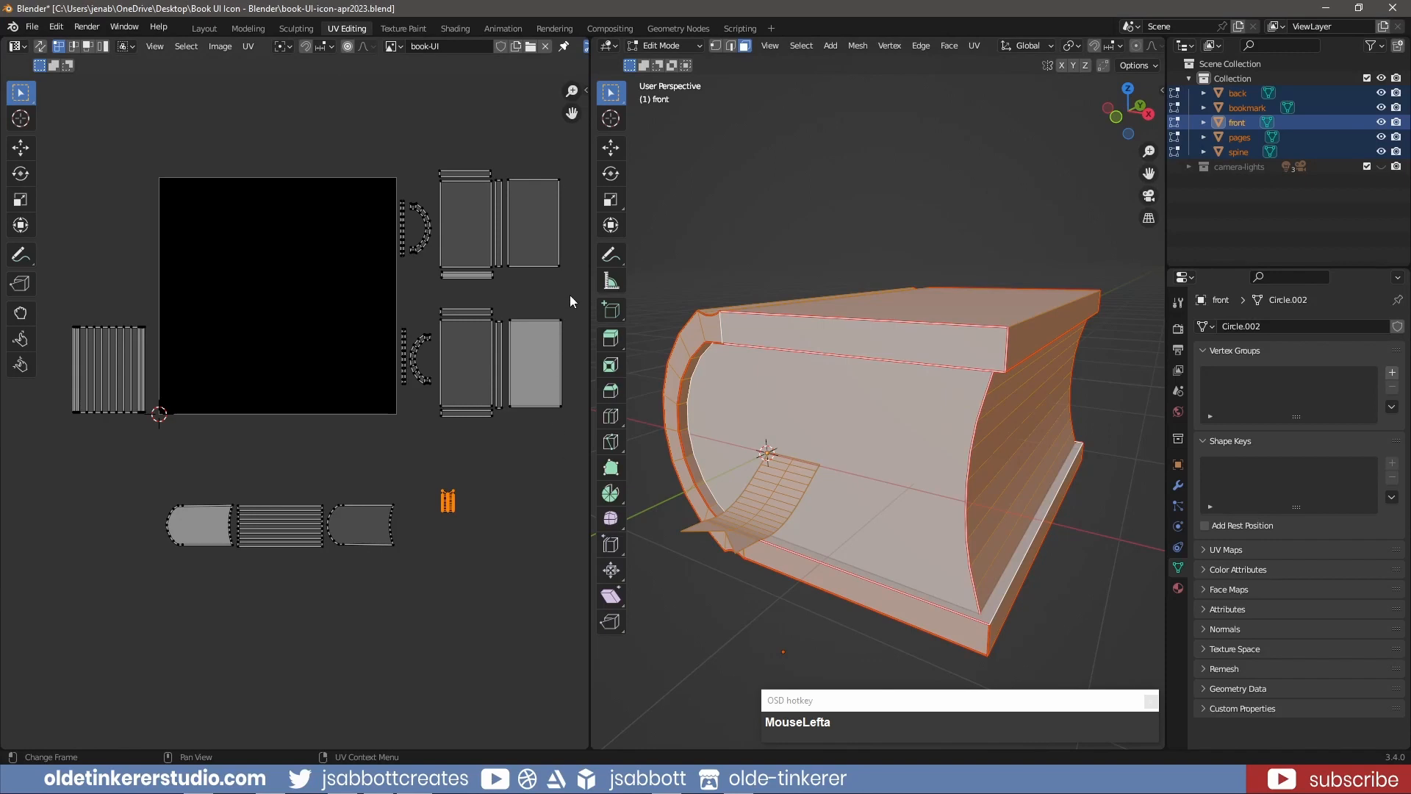
left_click_drag(569, 295, 439, 176)
key("g")
left_click(305, 224)
left_click(466, 349)
key("g")
left_click(296, 343)
Step: Move the wide spine island to the UV square's upper left and the bookmark island between the two curved spine islands
left_click_drag(54, 306, 167, 426)
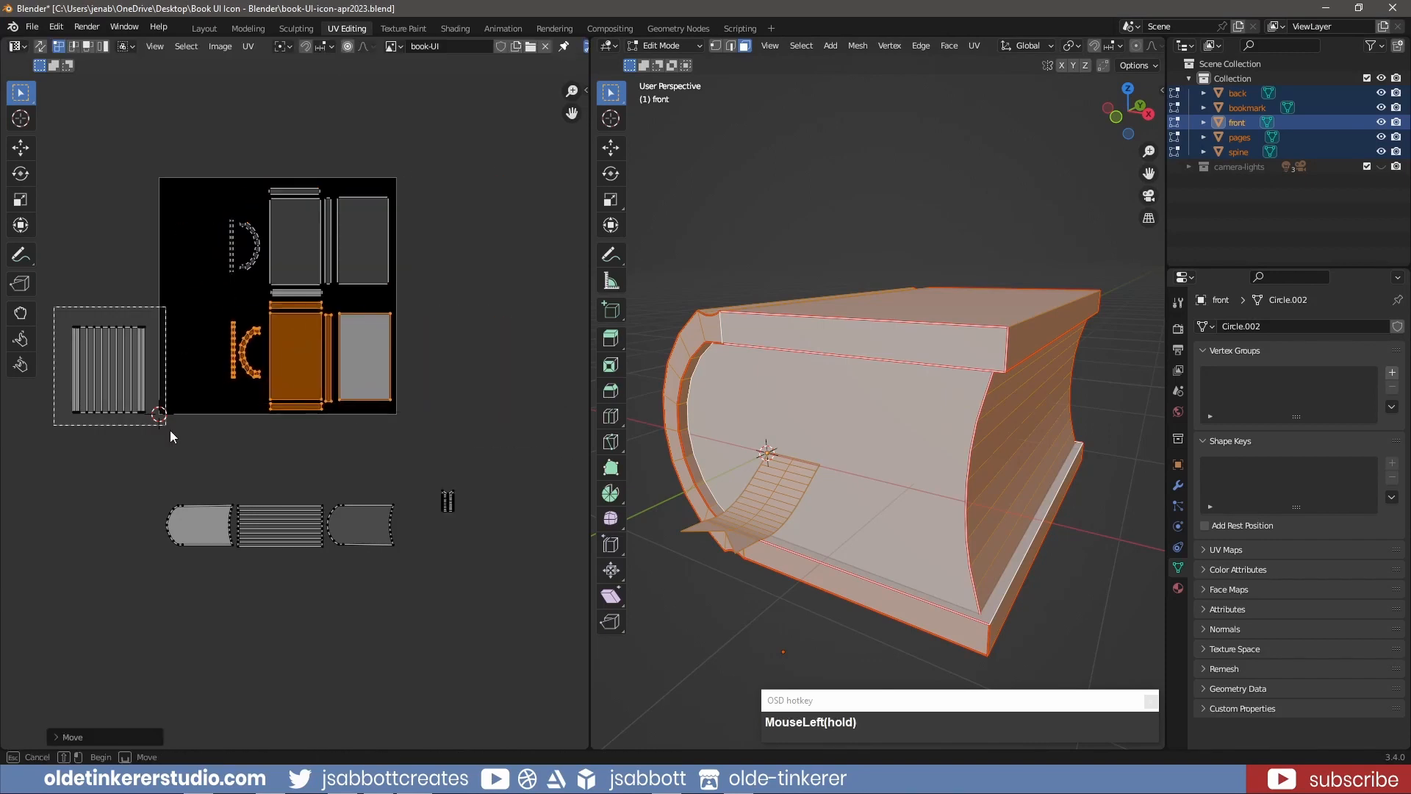
key("g")
left_click(248, 291)
left_click_drag(432, 477, 467, 524)
key("g")
left_click(263, 321)
Step: Move the pages' UV islands up to the lower edge of the UV square and scale all islands down together to fit
left_click_drag(153, 488, 412, 561)
key("g")
left_click(324, 471)
key("a")
key("s")
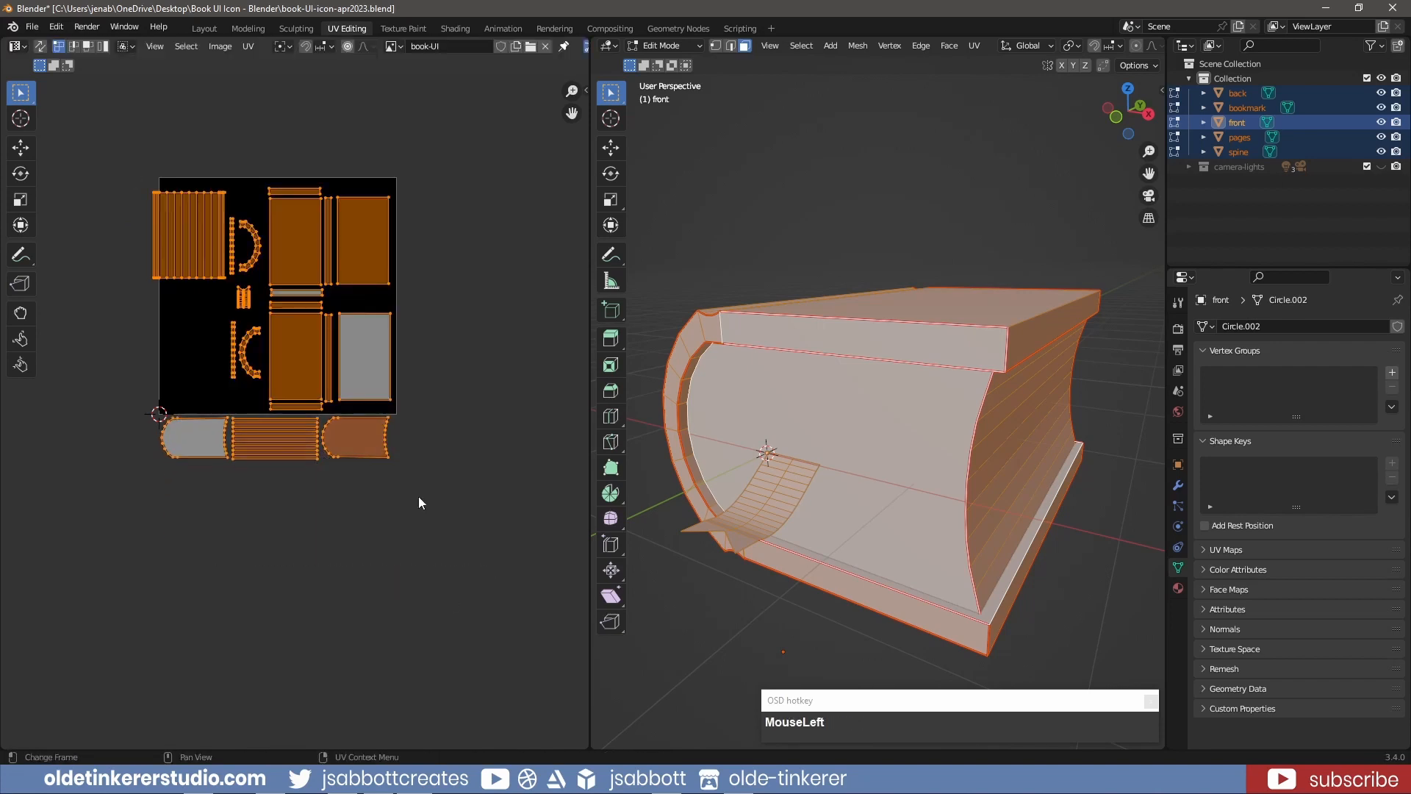
left_click(422, 535)
key("g")
left_click(429, 517)
Step: Place the two rounded page-end UV islands inside the square, one in the lower left and one below the spine island
left_click(428, 518)
key("l")
key("g")
key("g")
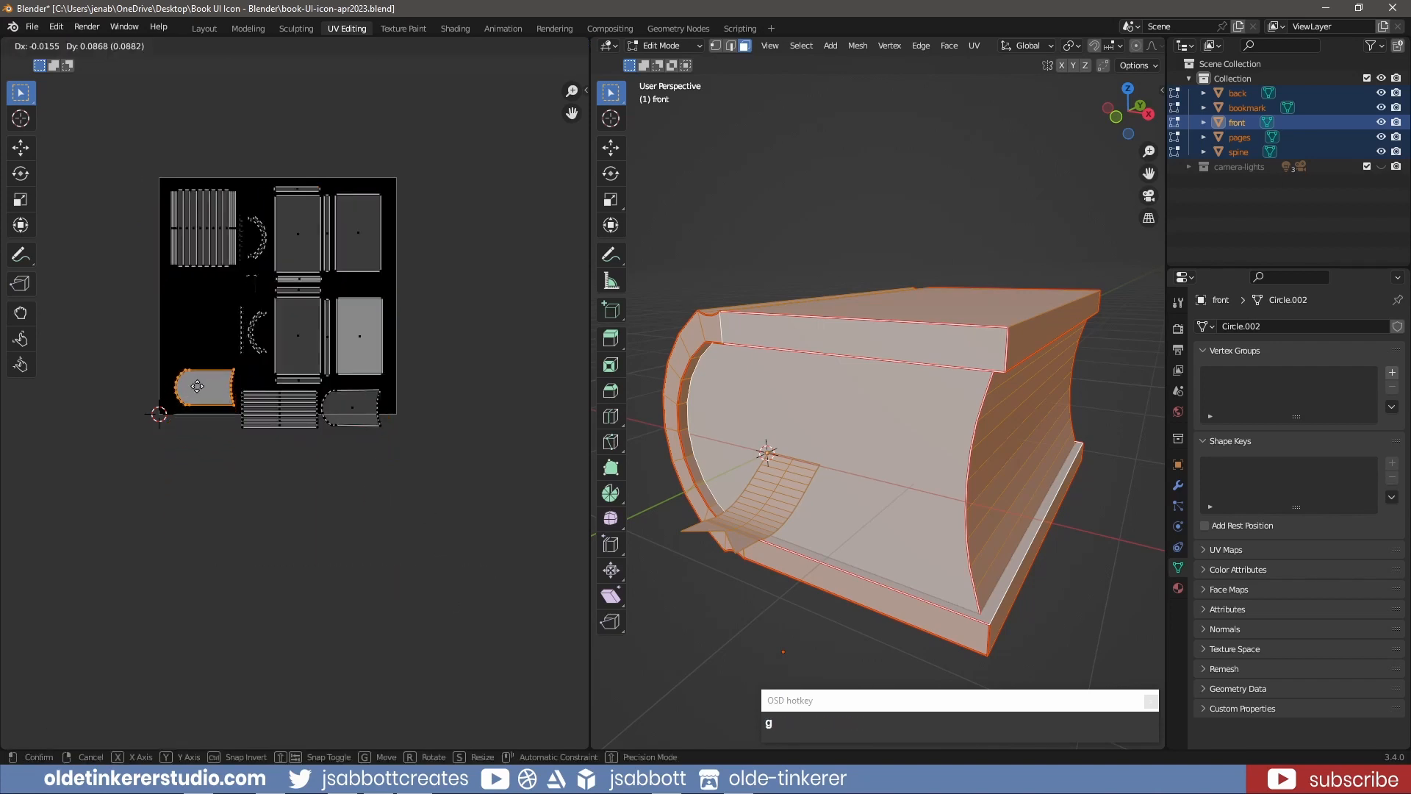
left_click(192, 382)
left_click(352, 409)
key("g")
left_click(197, 296)
Step: Place the striped page fore-edge UV island between the two rounded page-end islands
key("l")
key("g")
left_click(275, 418)
key("l")
key("g")
left_click(194, 343)
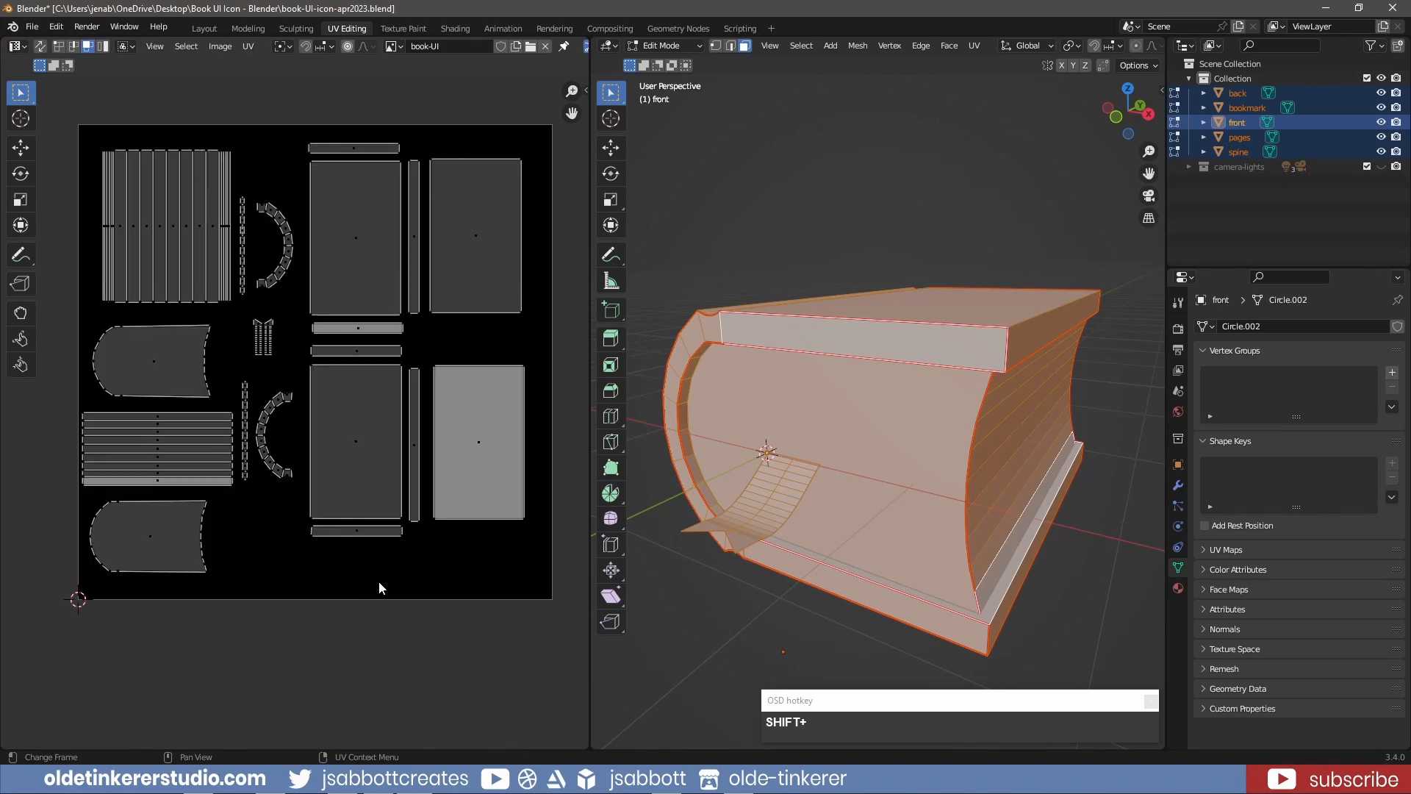
Step: Select all UV islands, save the Blender file, and open the UV commands
left_click_drag(571, 594, 78, 117)
left_click(32, 26)
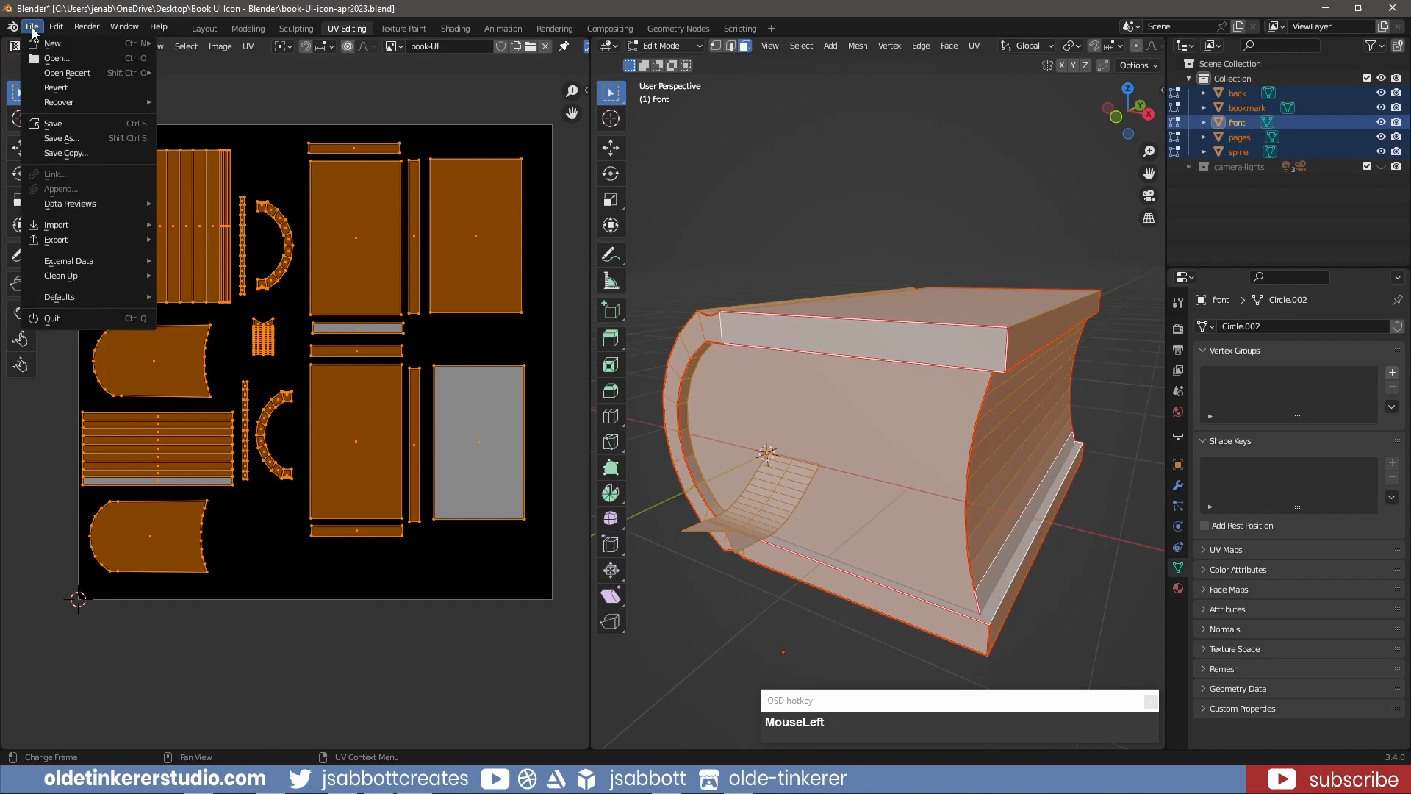
left_click(56, 126)
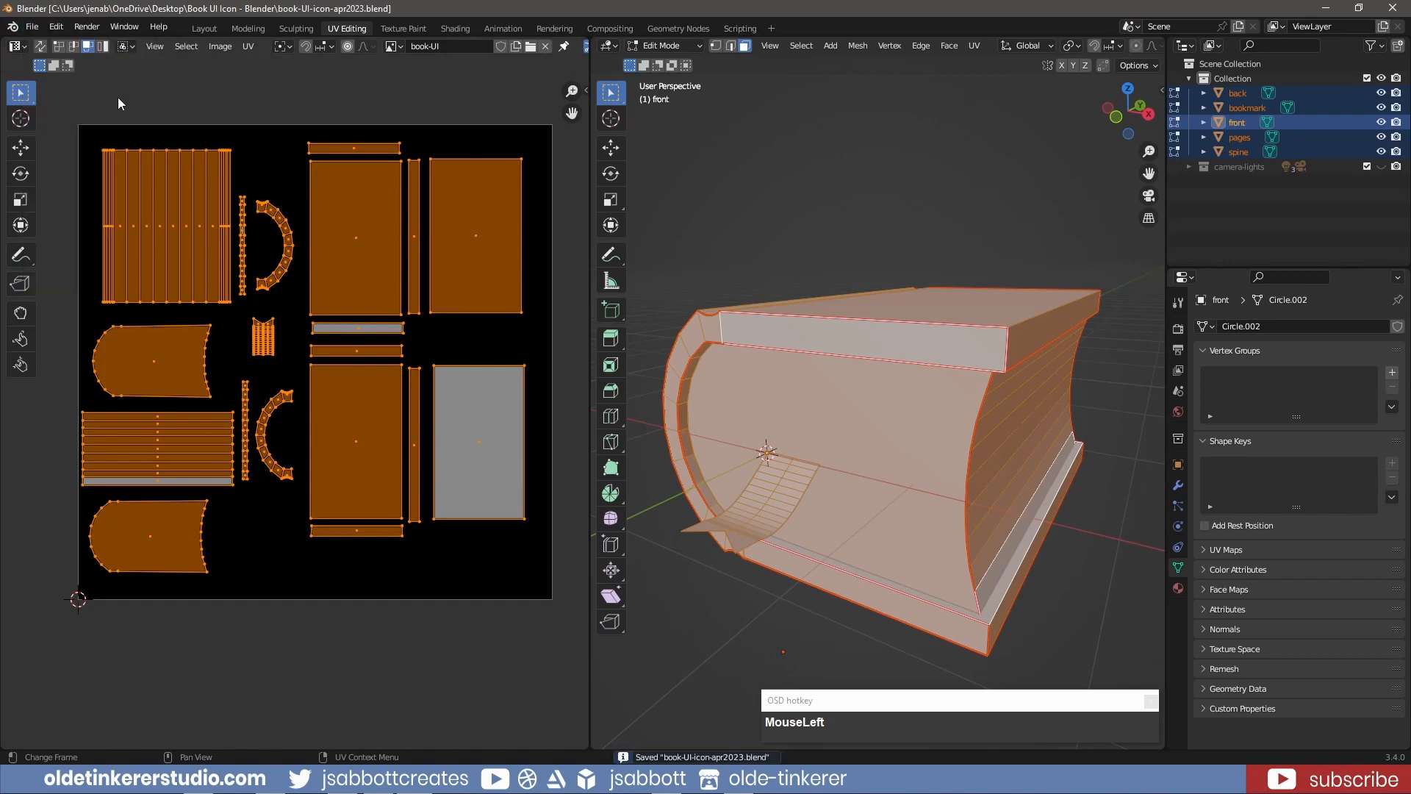
left_click(248, 46)
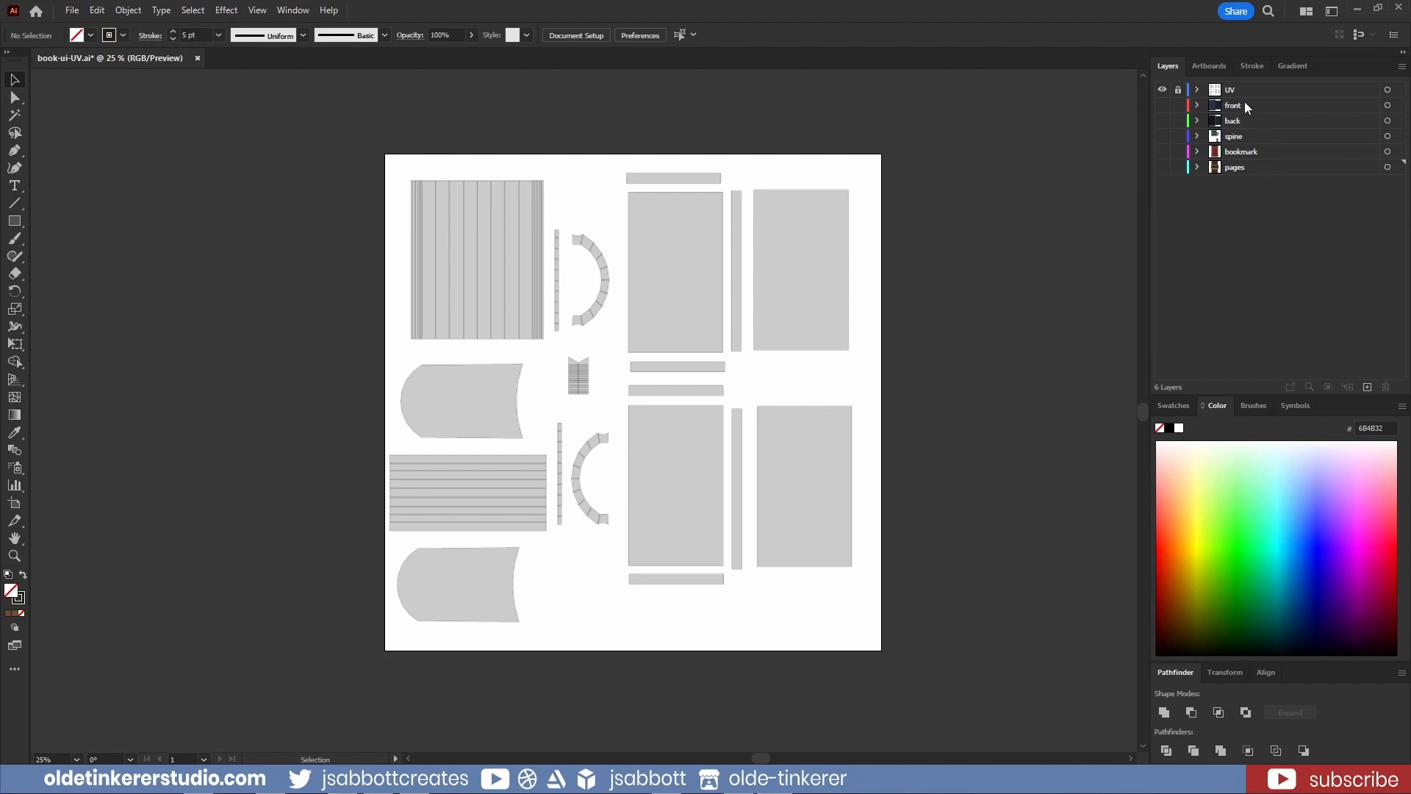
Step: Switch to Illustrator, show the front layer over the UV layout, and examine its decoration, front-exterior and front-interior artwork
left_click(1162, 91, "ctrl")
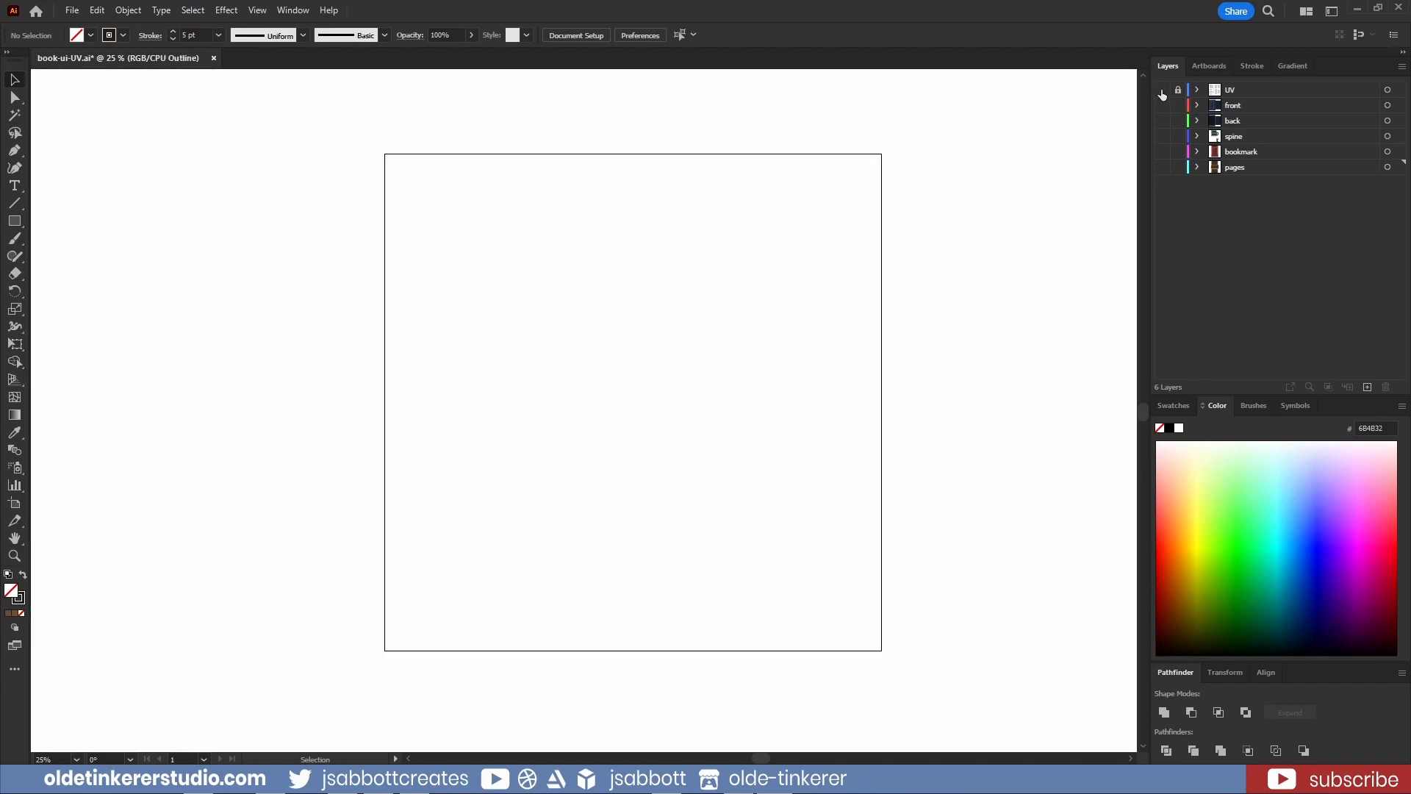
left_click(1162, 90, "ctrl")
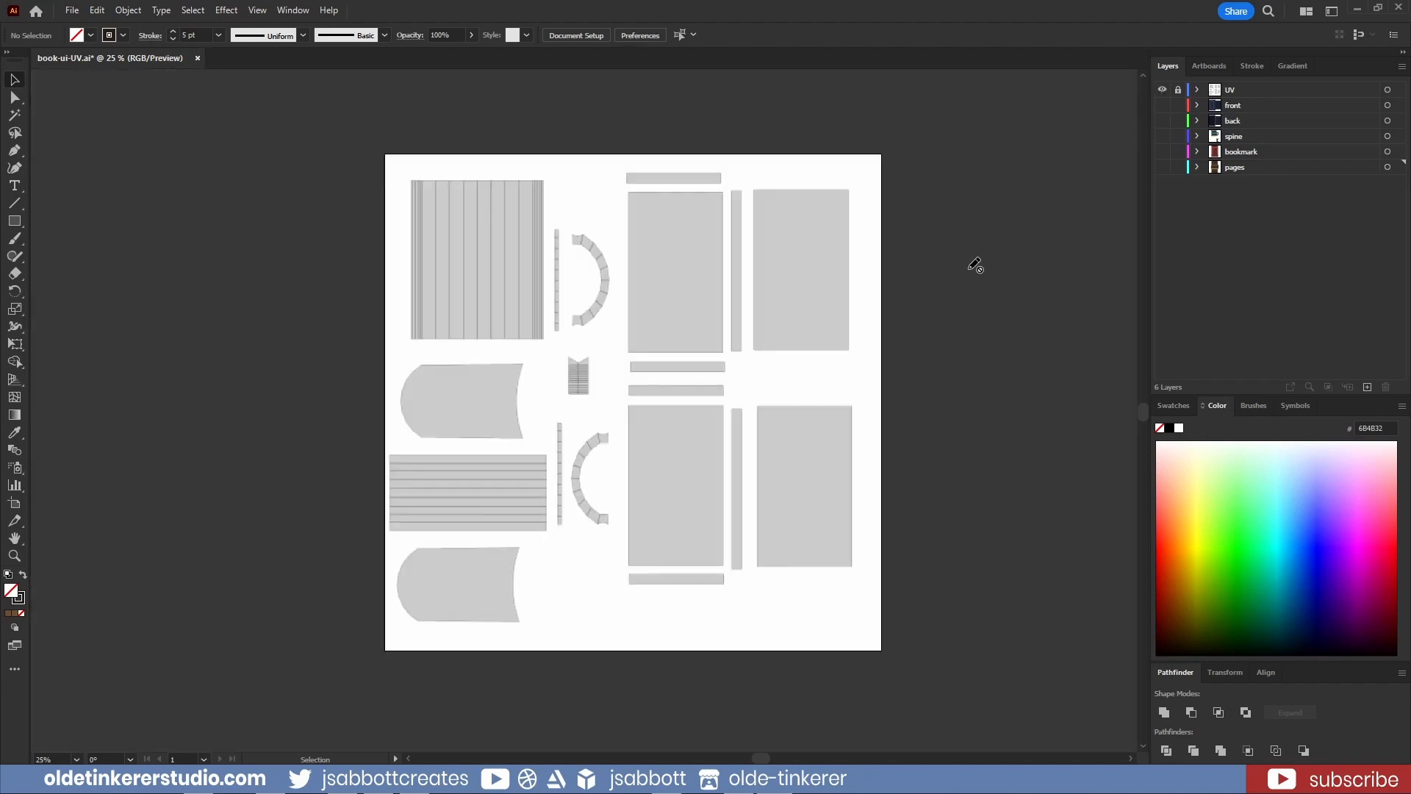
left_click(1162, 106)
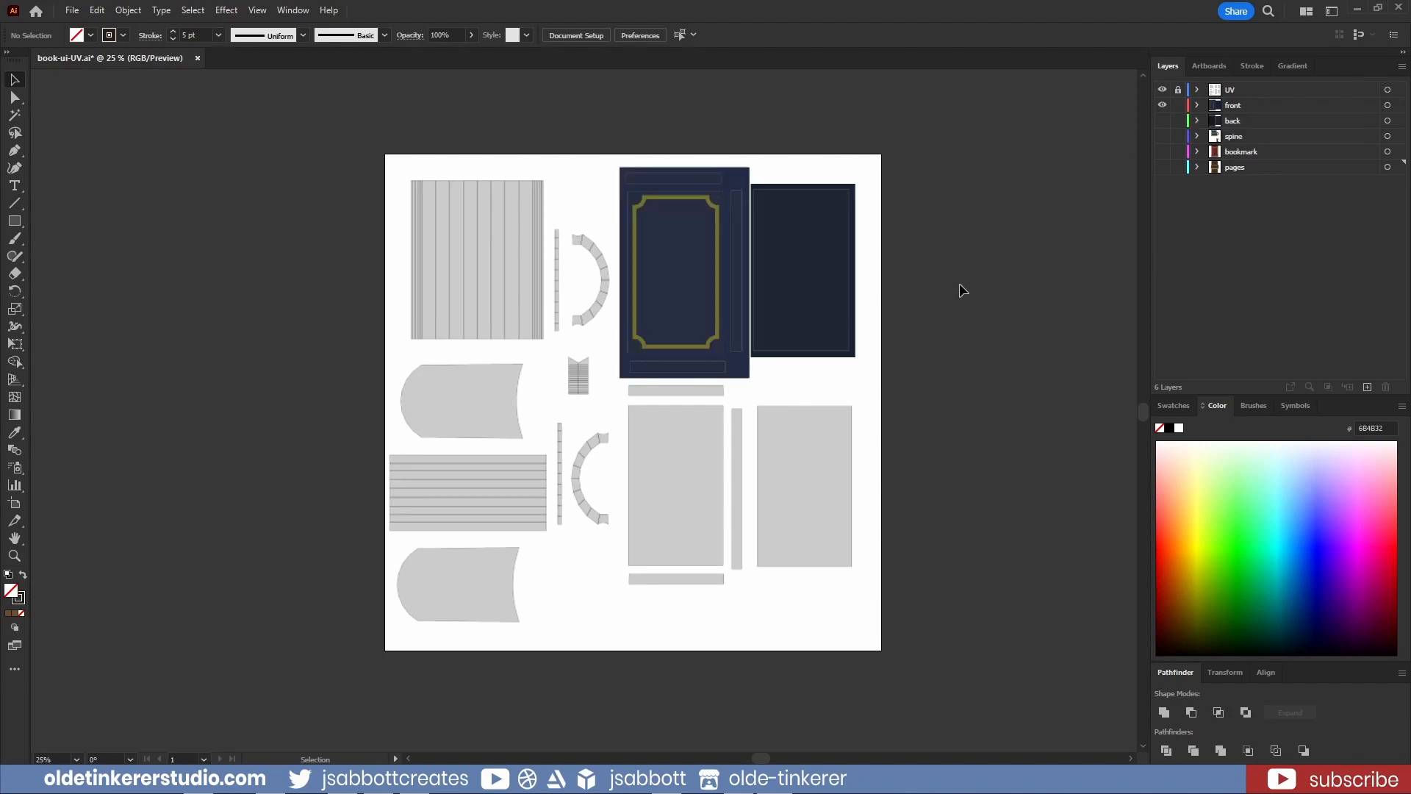
scroll(959, 286, "up", 1, "alt")
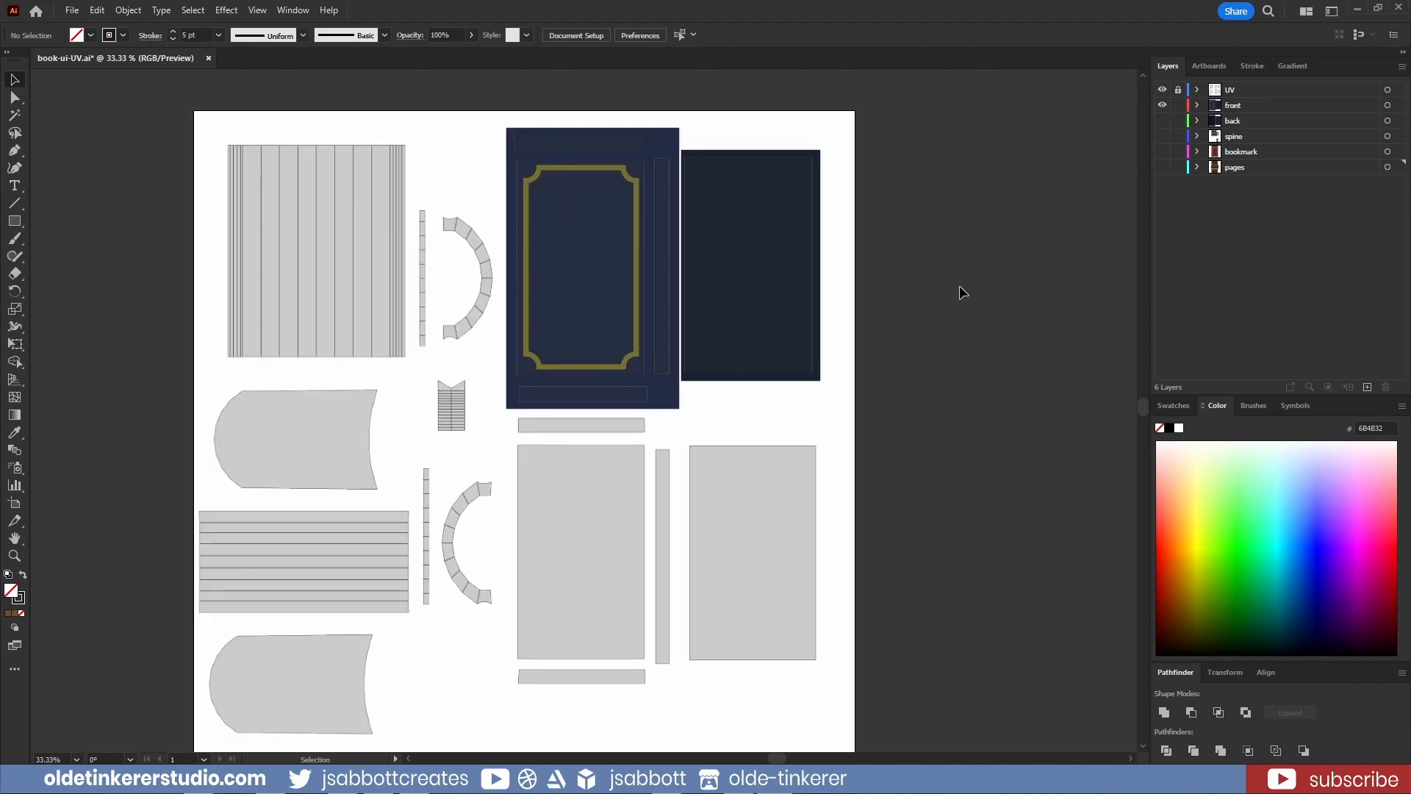
left_click(1197, 106)
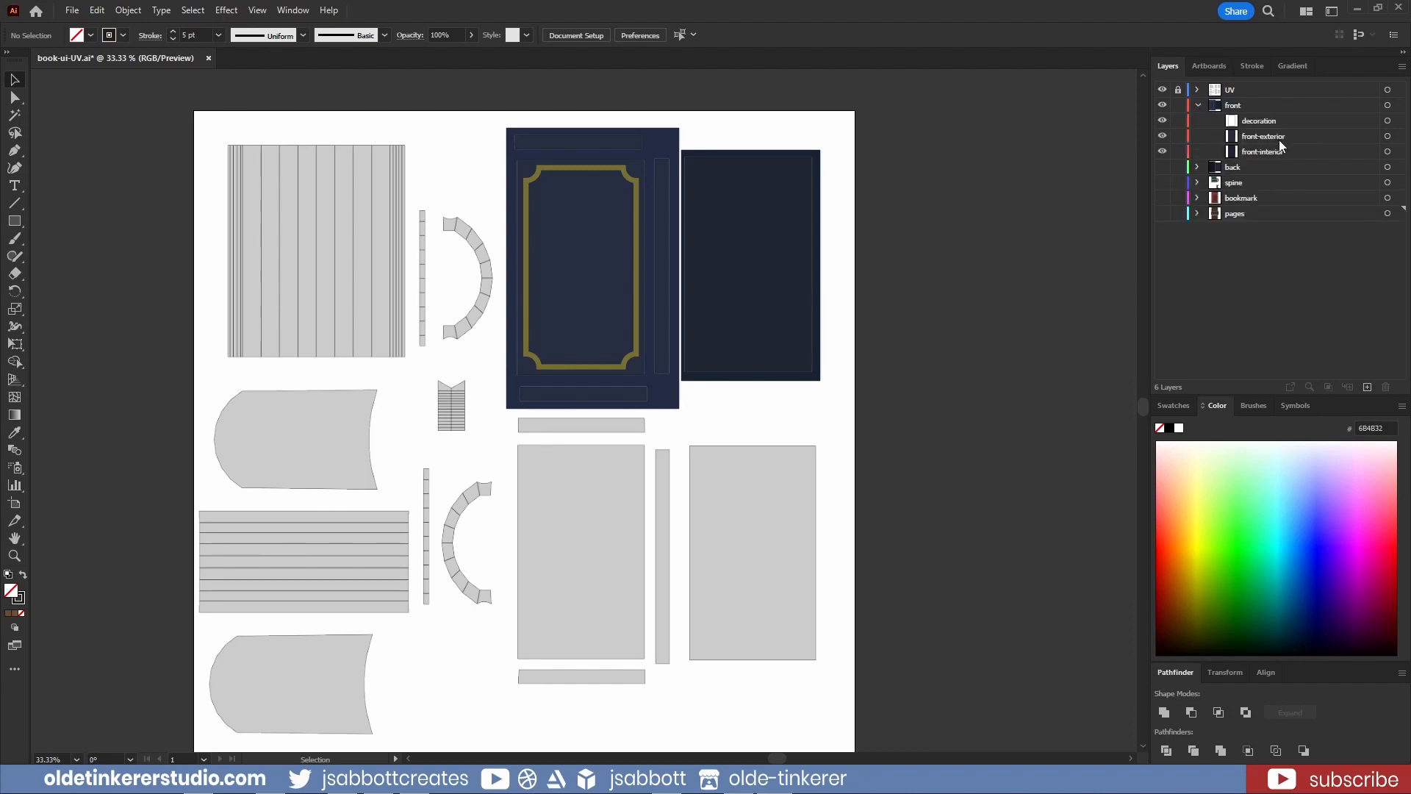
left_click(1388, 136)
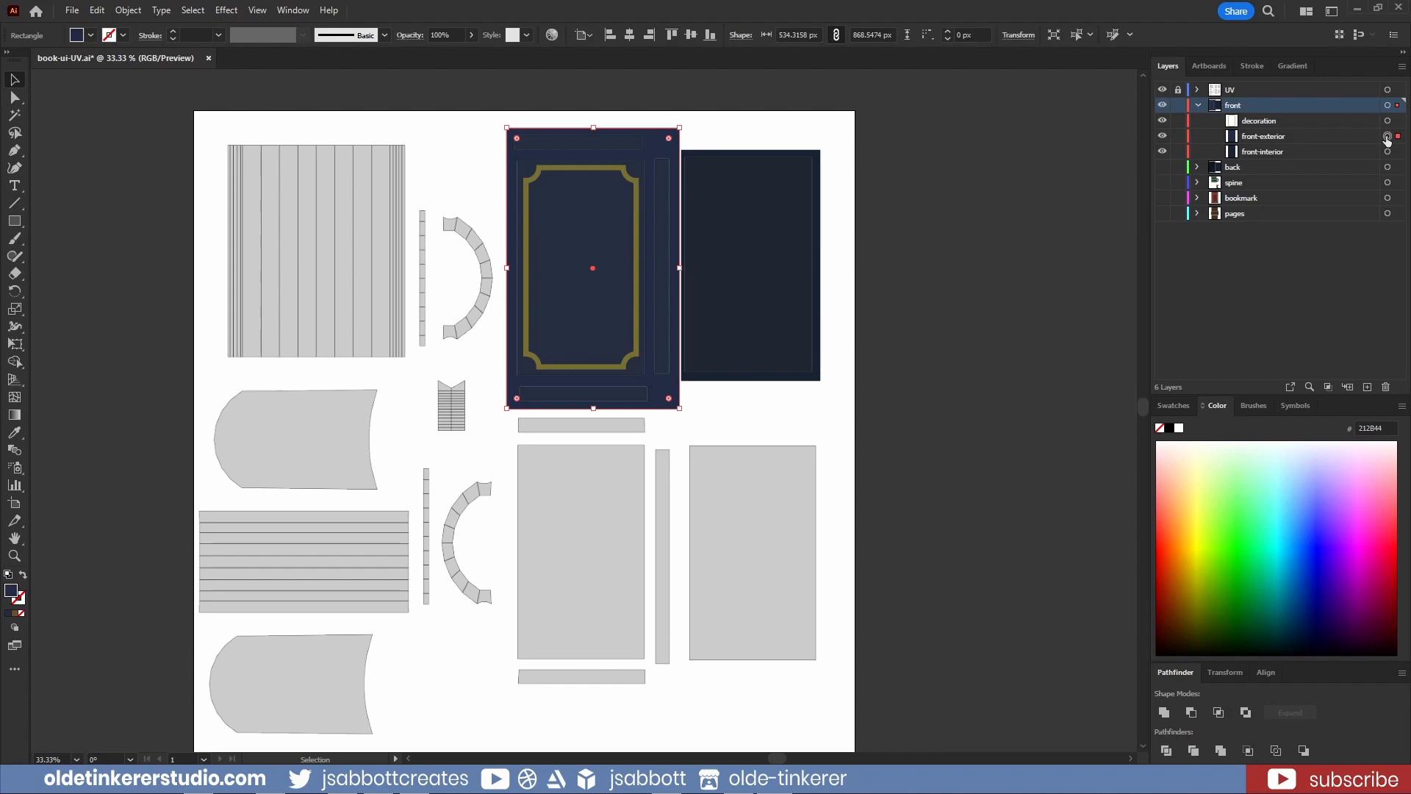
left_click(1387, 106)
left_click(1198, 105)
Step: Show the back layer and select its back-exterior and back-interior artwork for inspection
left_click(1162, 121)
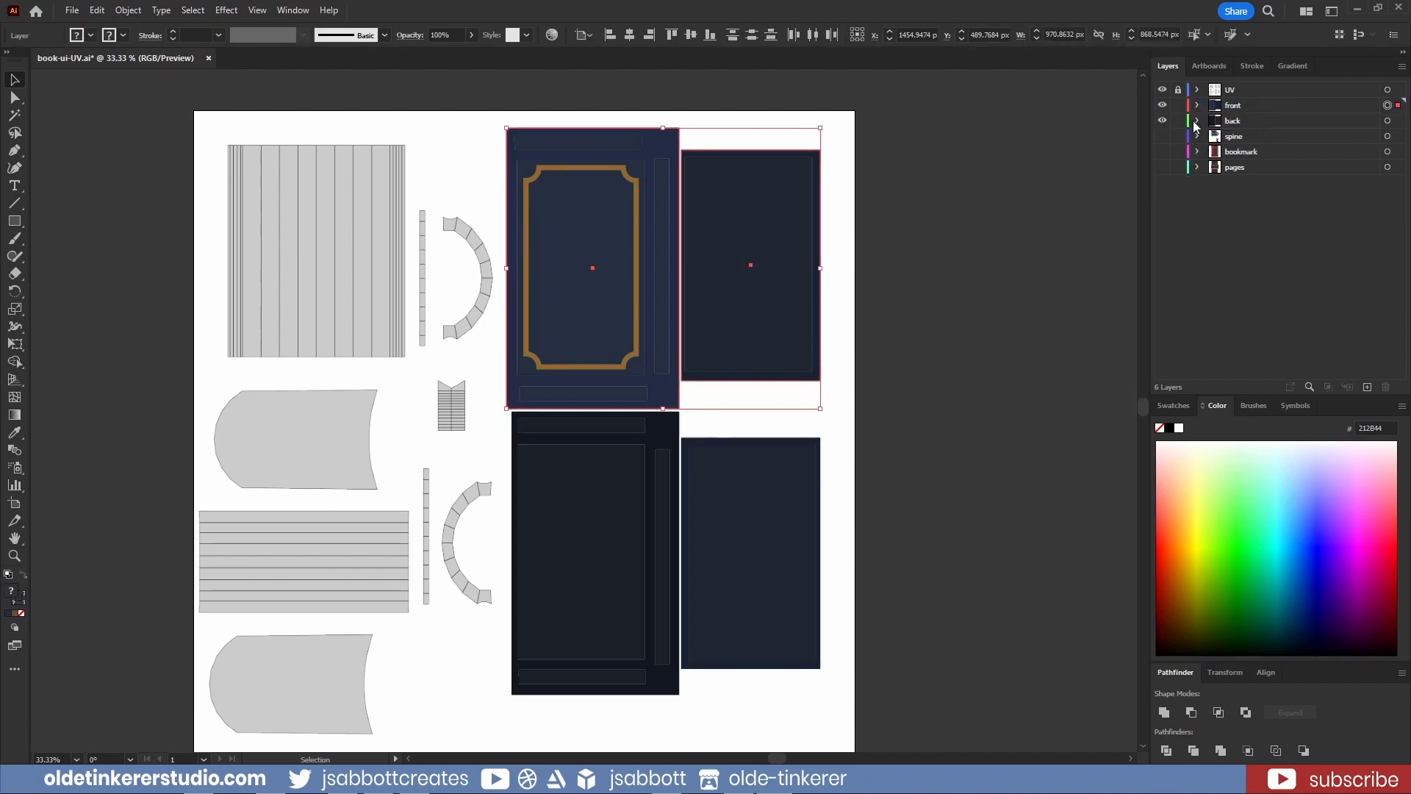
left_click(1197, 121)
left_click(1387, 121)
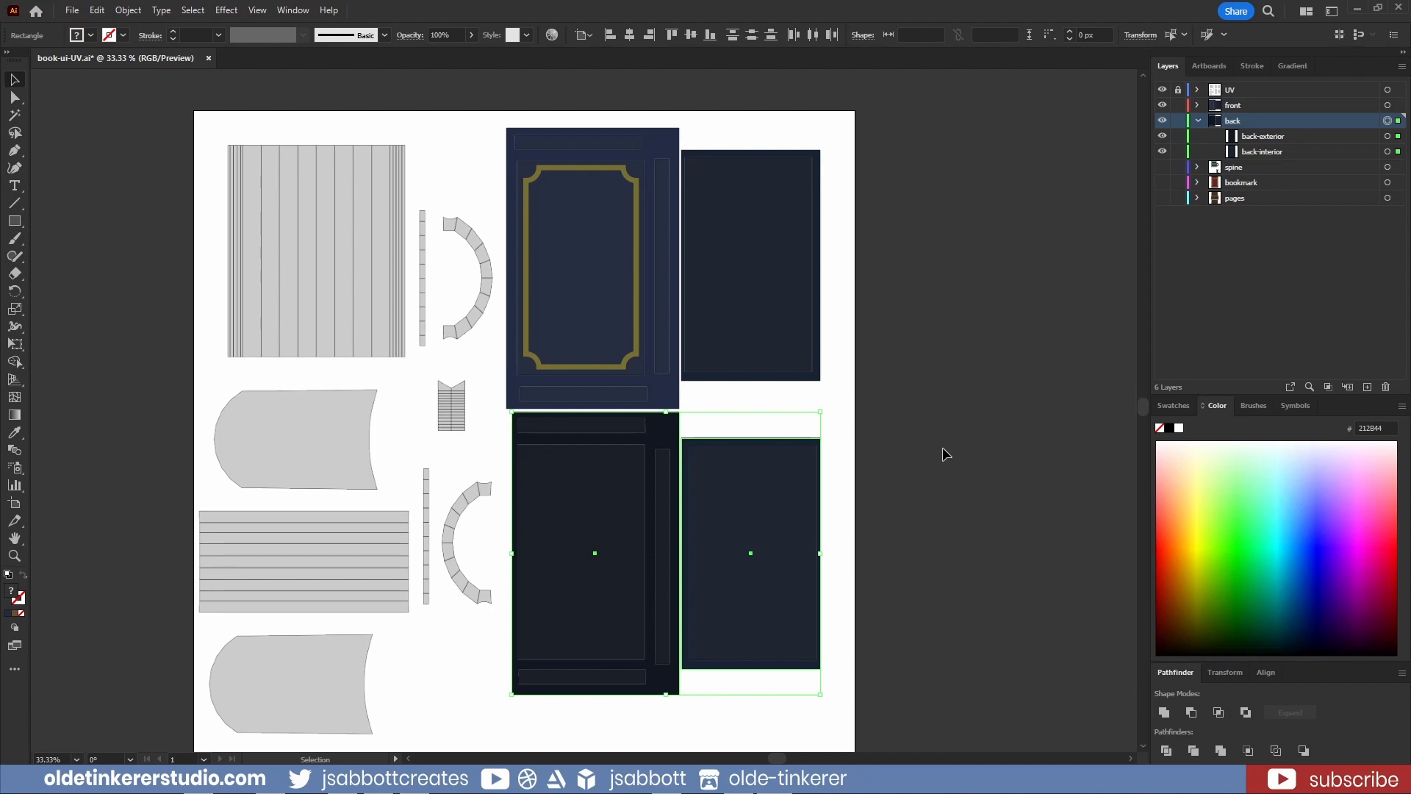
left_click(1198, 121)
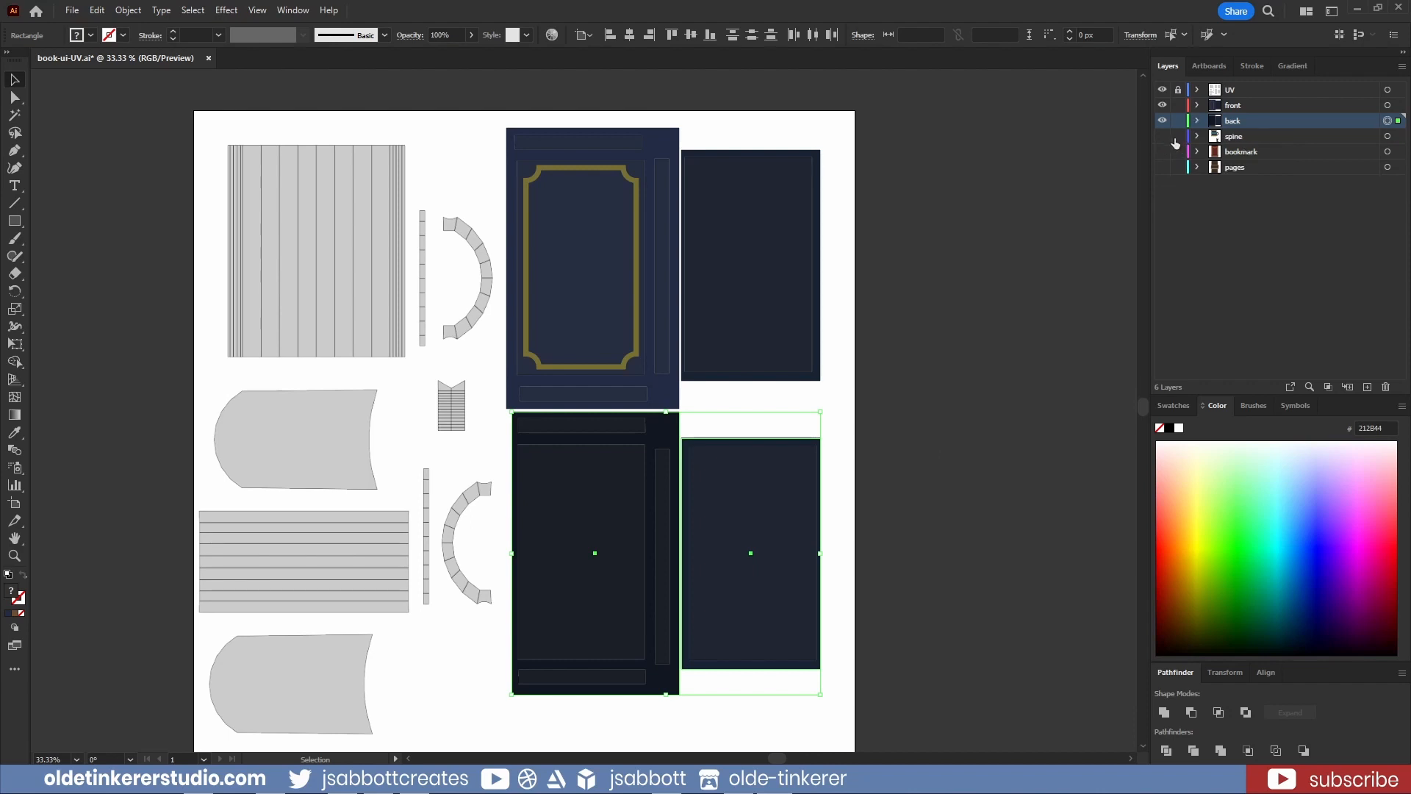
Step: Show the spine layer, select its artwork, and examine its decoration, interior, exterior and bottom-dark parts
left_click(1162, 137)
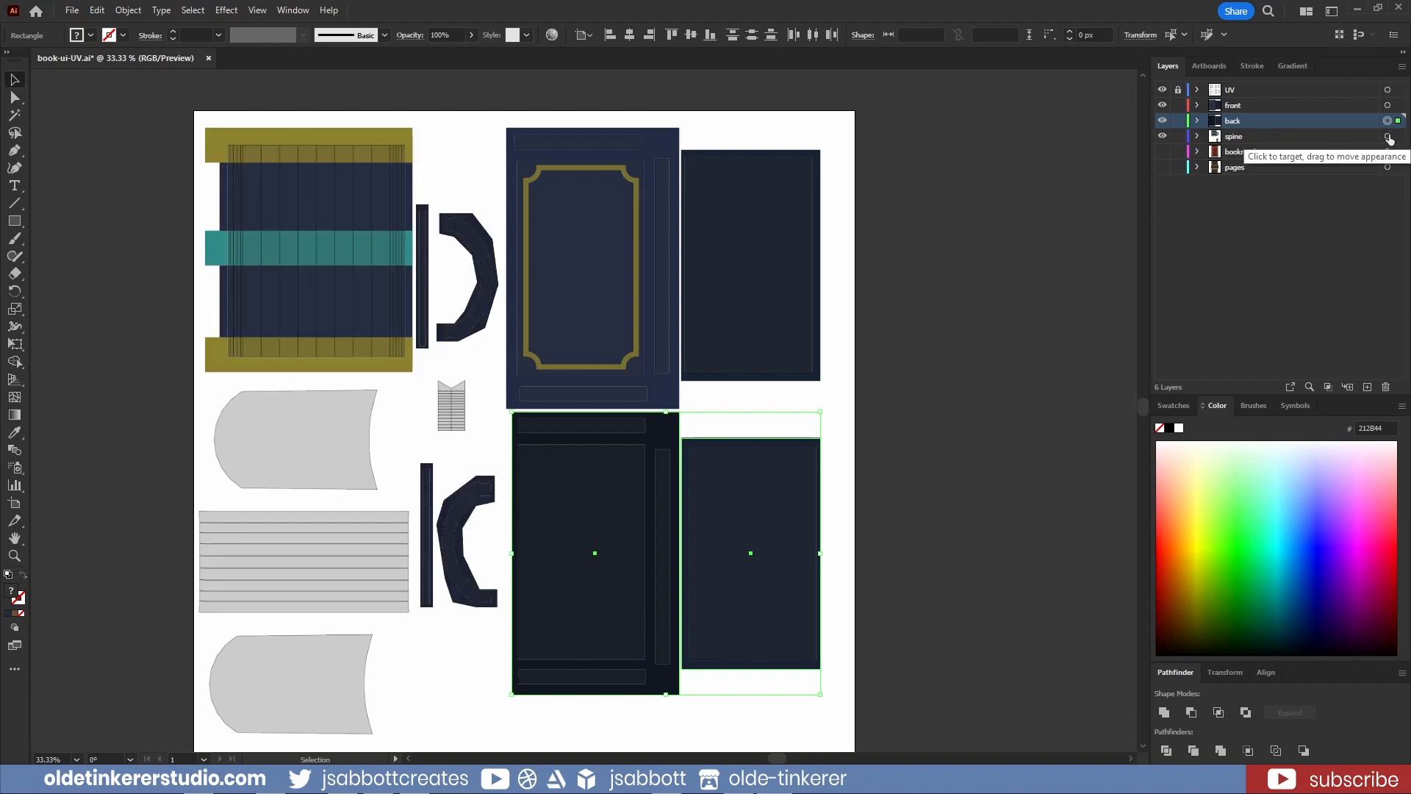
left_click(1388, 136)
left_click(1198, 136)
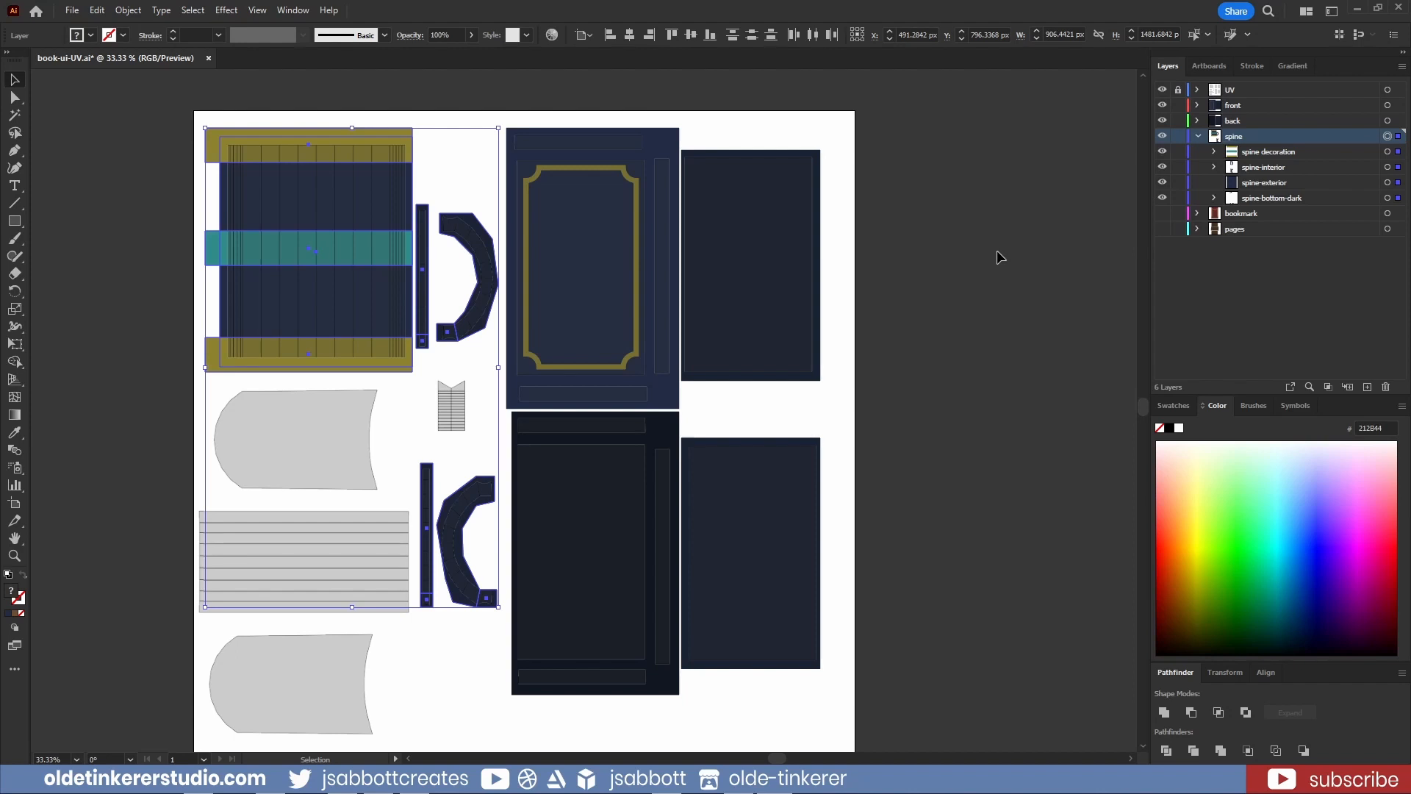
left_click(1198, 136)
Step: Show the bookmark layer, select its shadow, decoration and base artwork, and inspect it up close
left_click(1162, 151)
left_click(1198, 152)
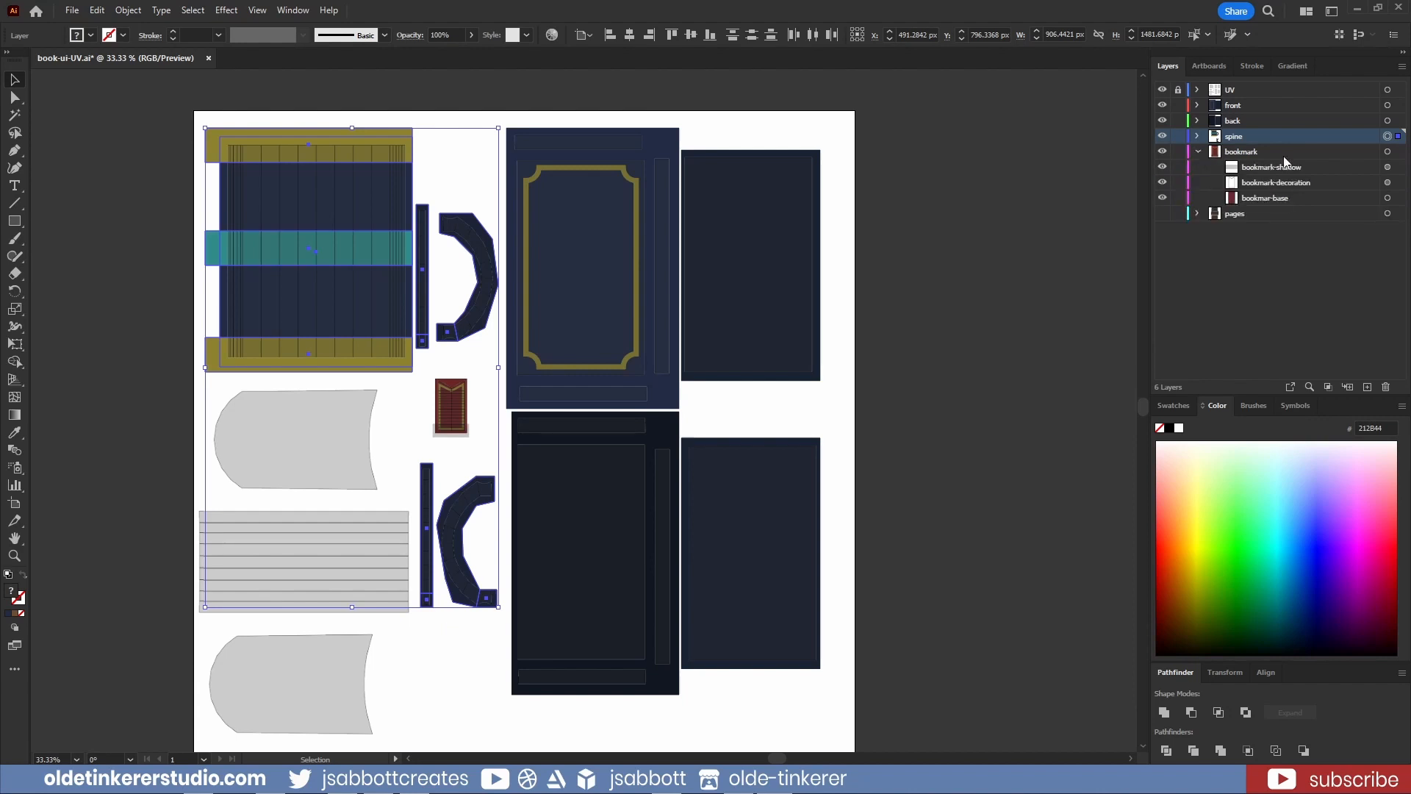
left_click(1387, 152)
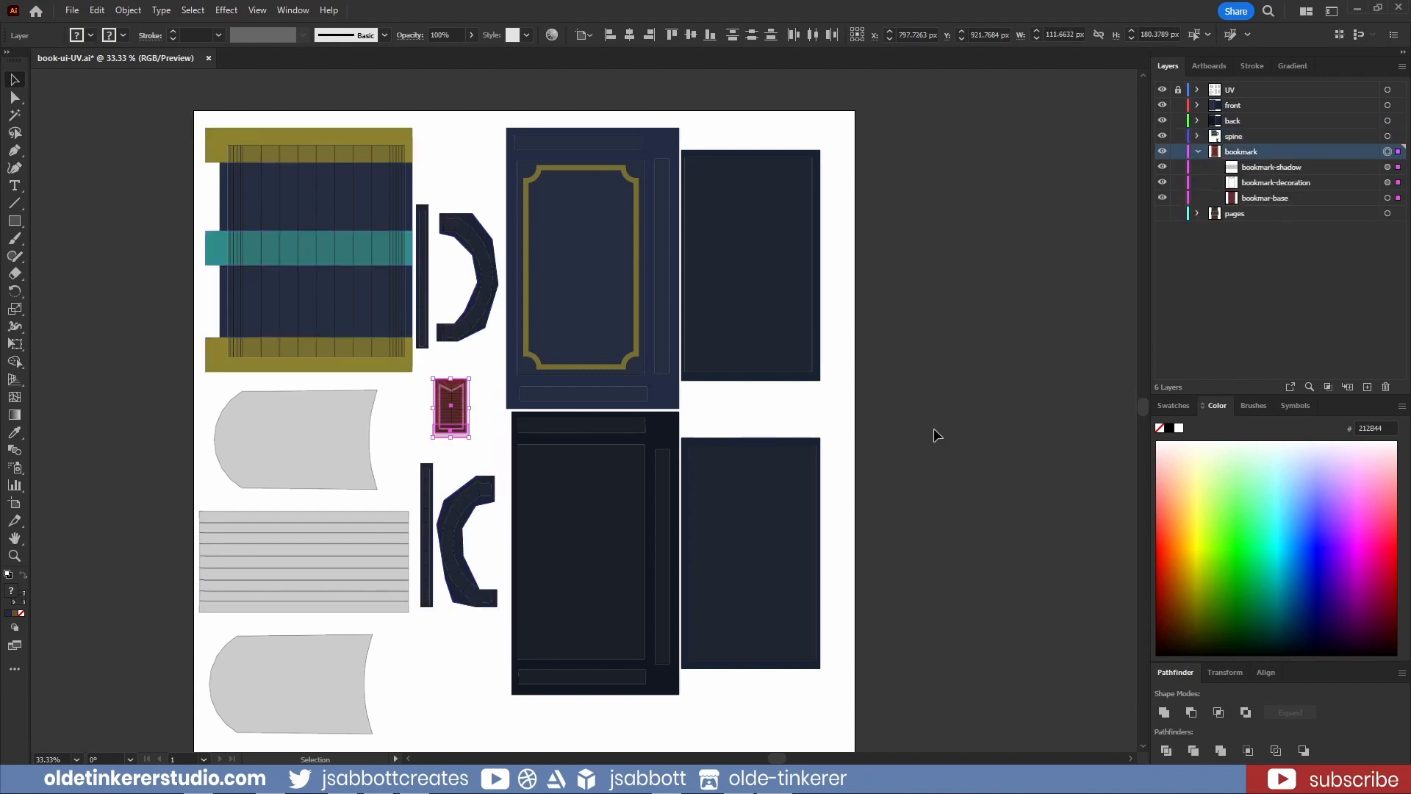
scroll(933, 429, "up", 1)
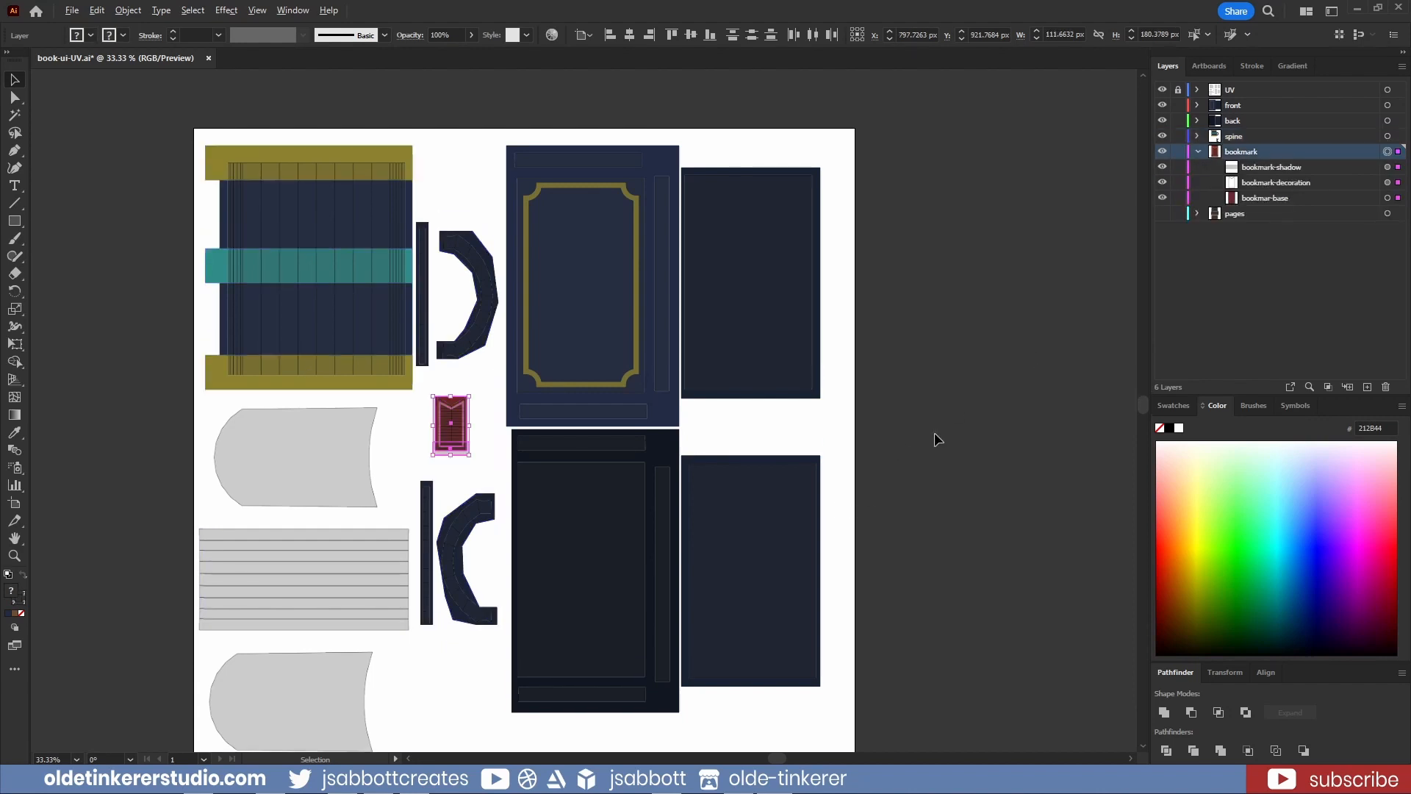
scroll(934, 440, "up", 1, "alt")
left_click_drag(705, 432, 992, 341)
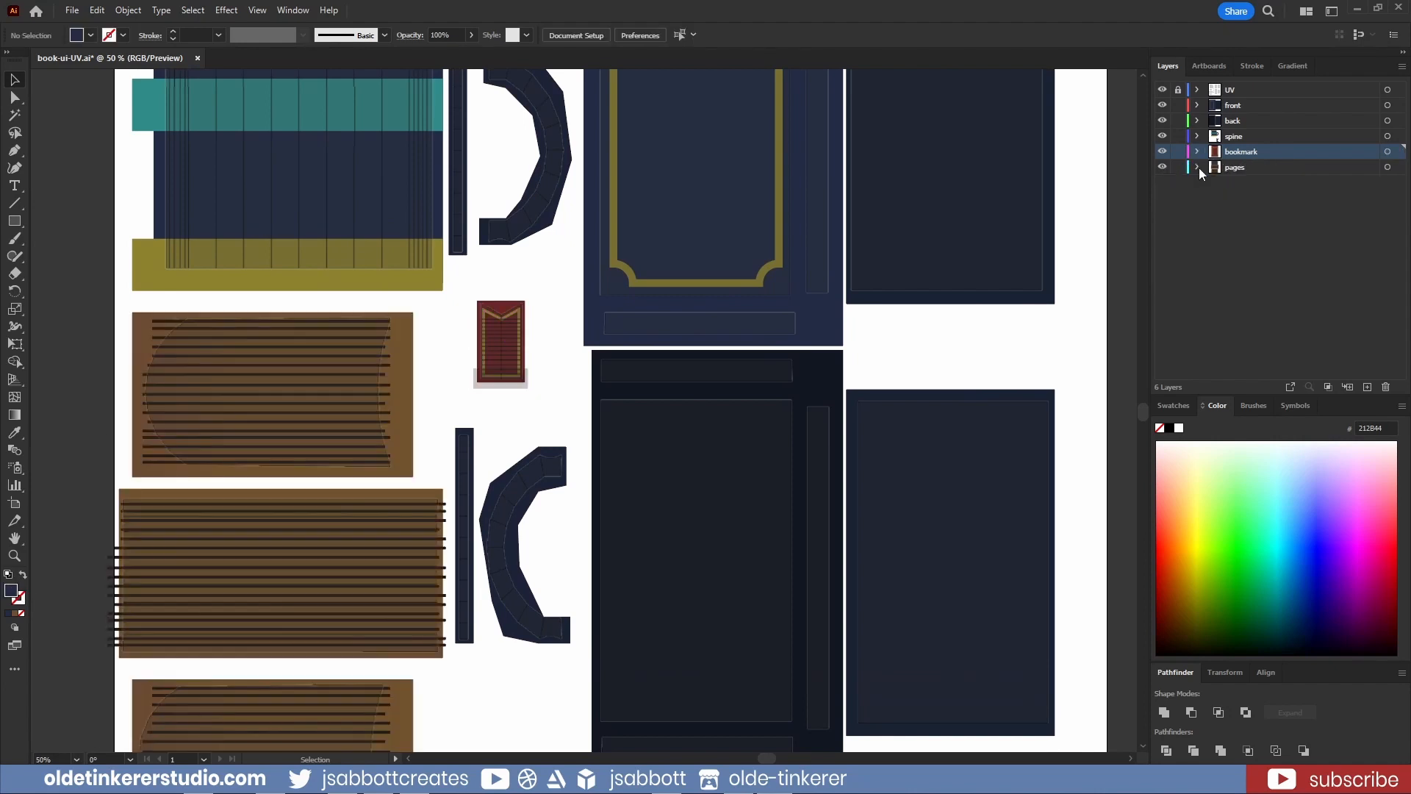
Step: Select the pages layer's artwork and examine its top, center and bottom page textures with their marker lines
left_click(1198, 168)
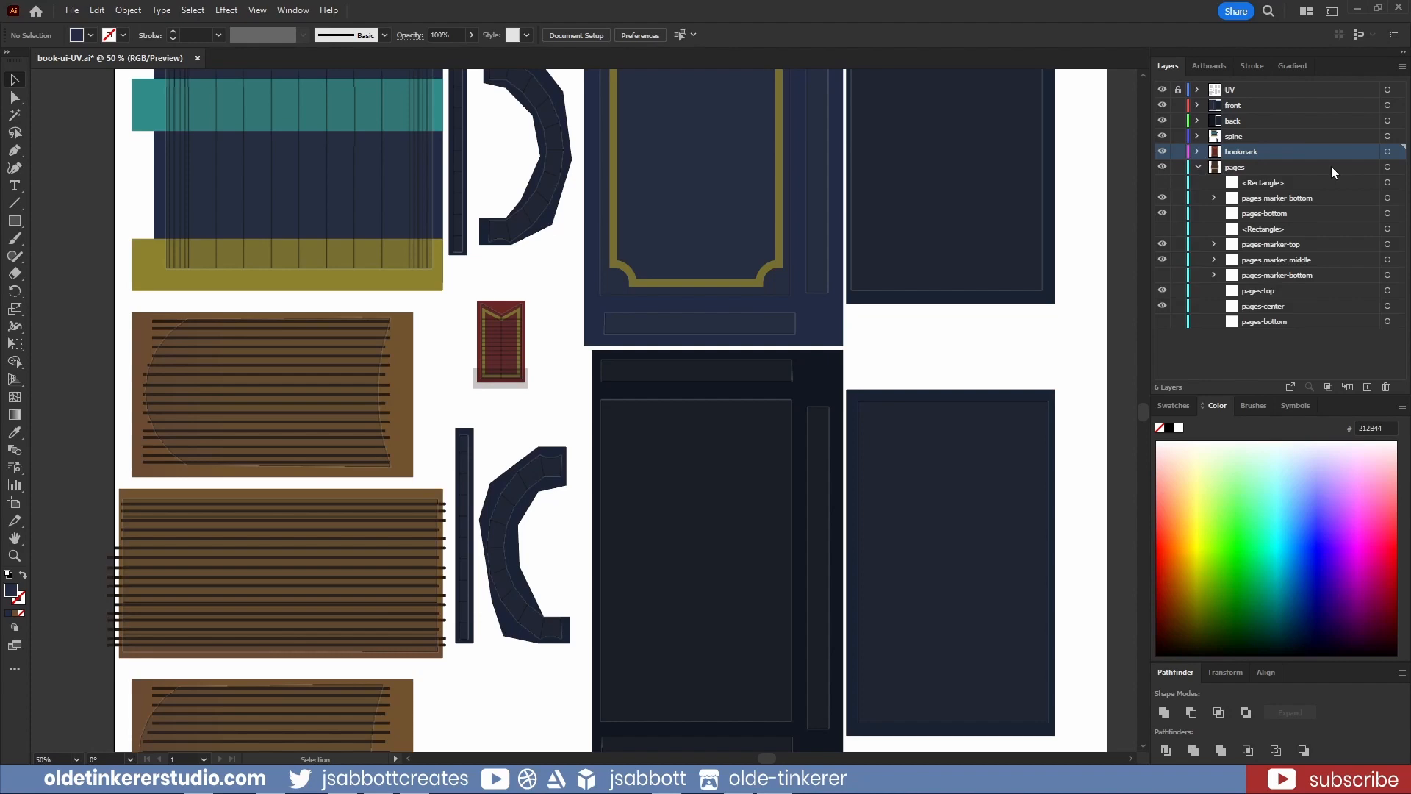
left_click(1398, 168)
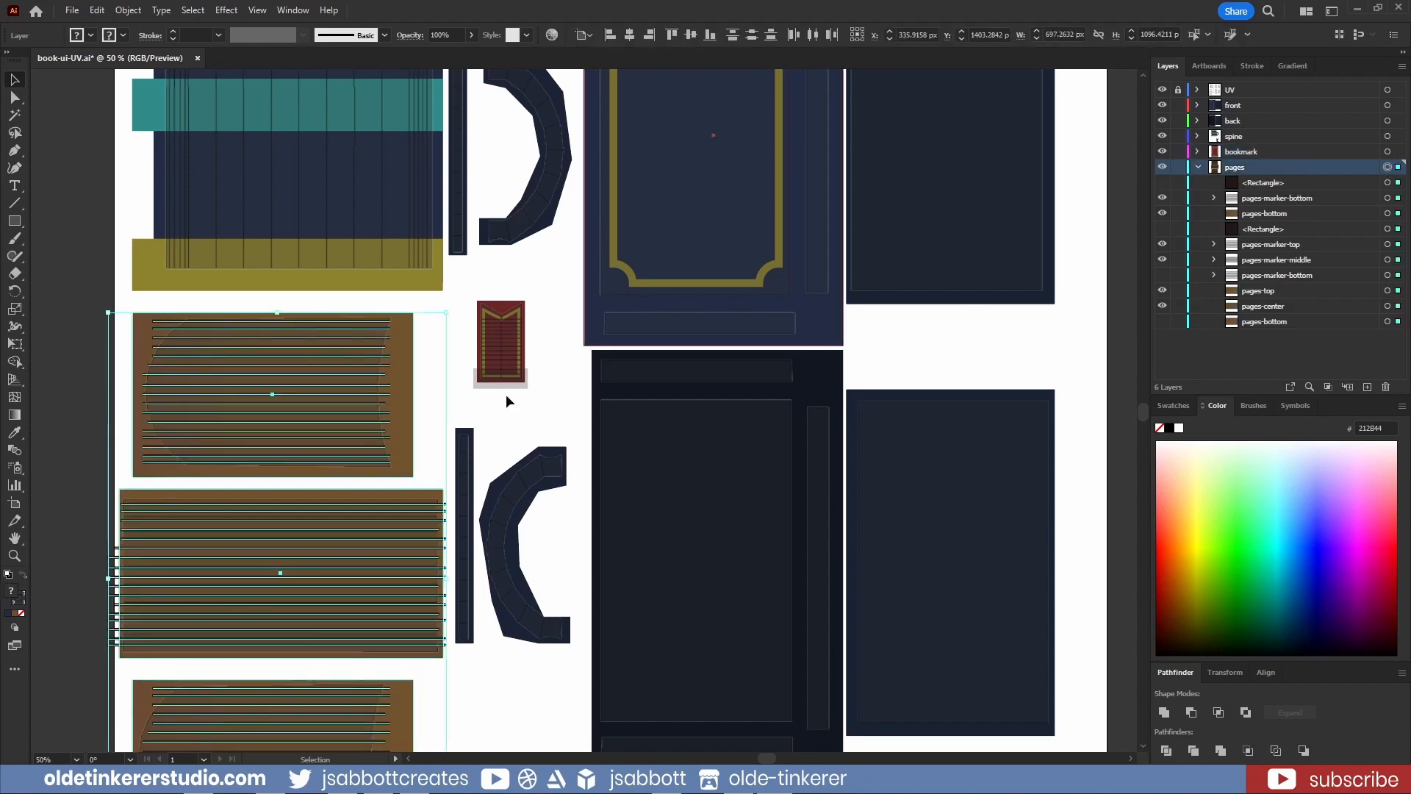
scroll(59, 432, "down", 3)
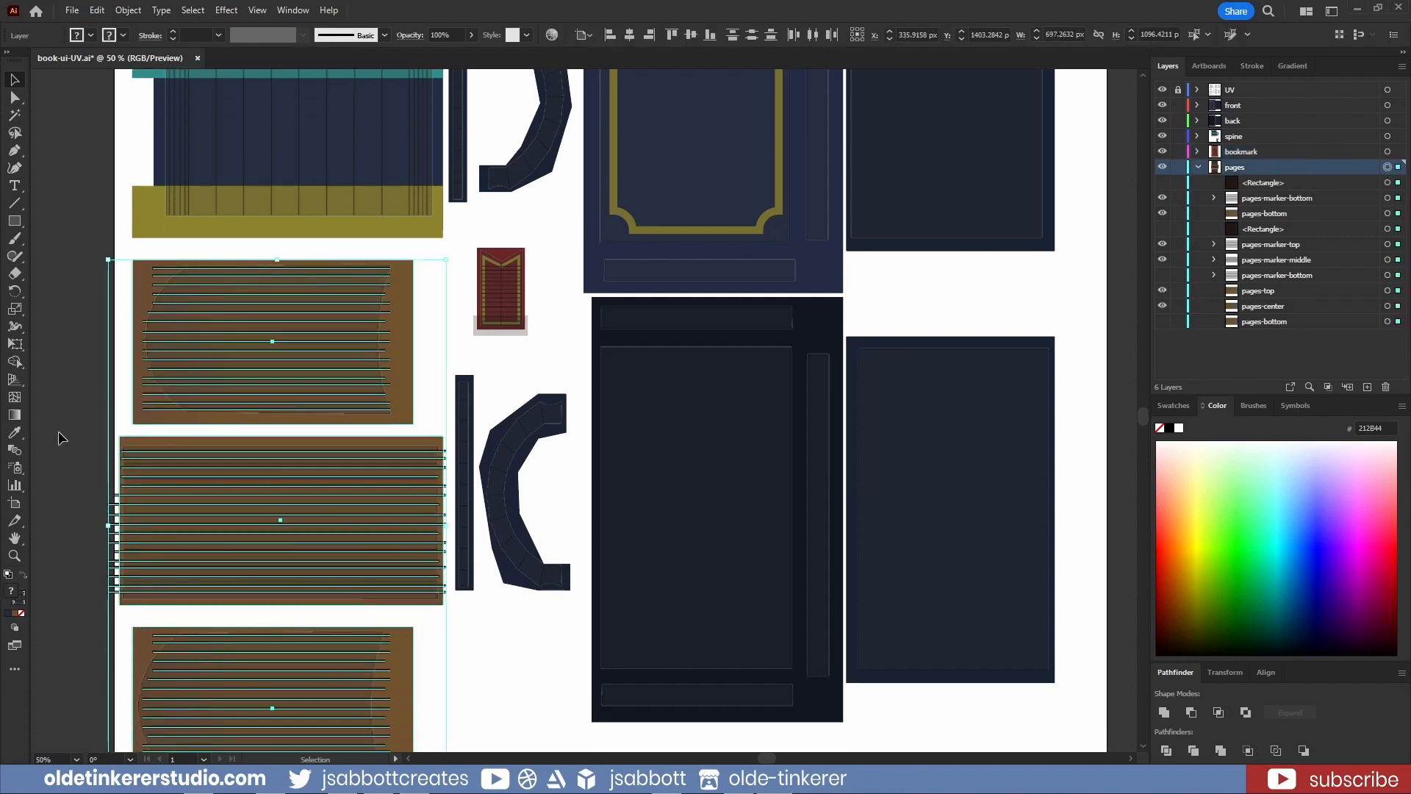
scroll(58, 432, "down", 4)
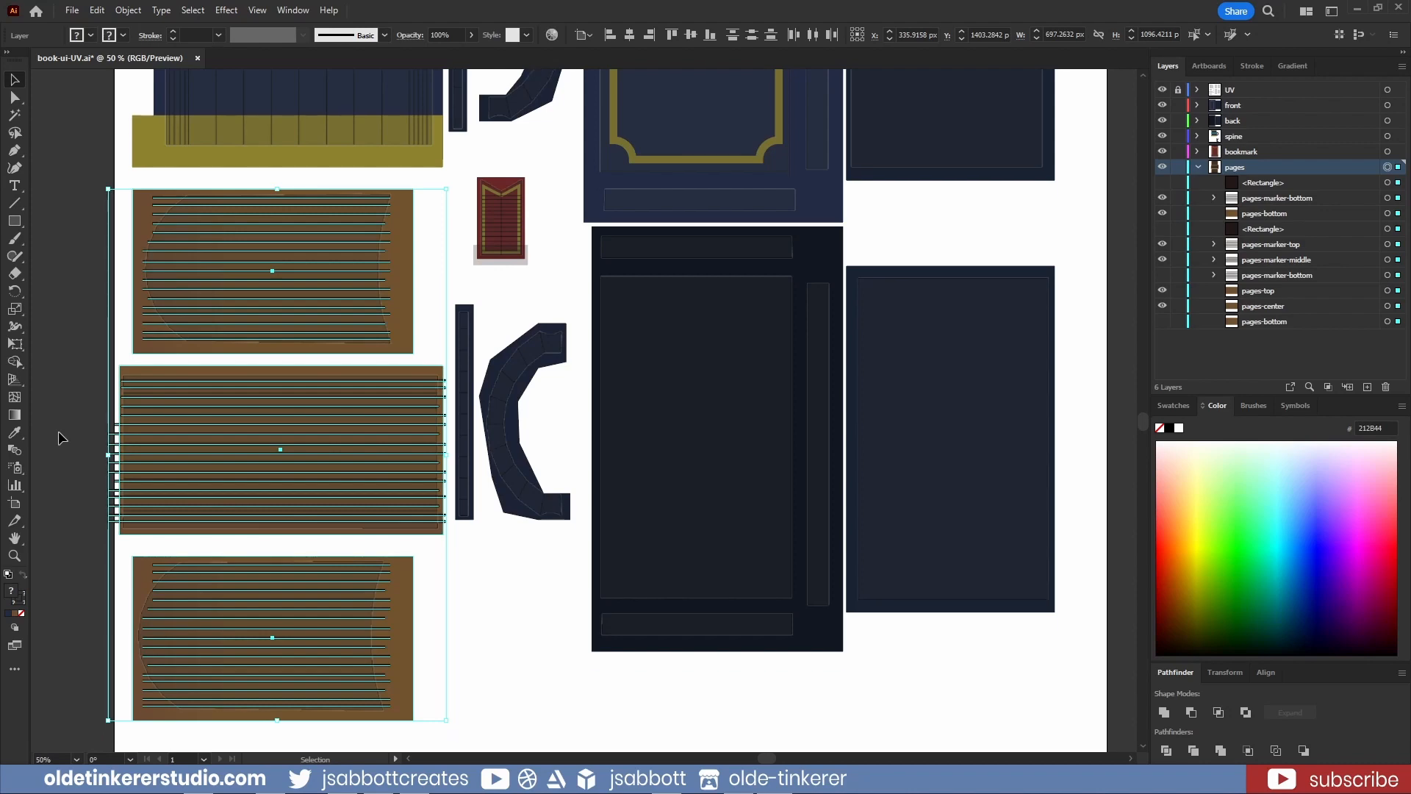
Step: Deselect everything, fit the artboard in view, and start exporting the texture artwork with Save for Web (Legacy)
key("ctrl+shift+a")
key("ctrl+0")
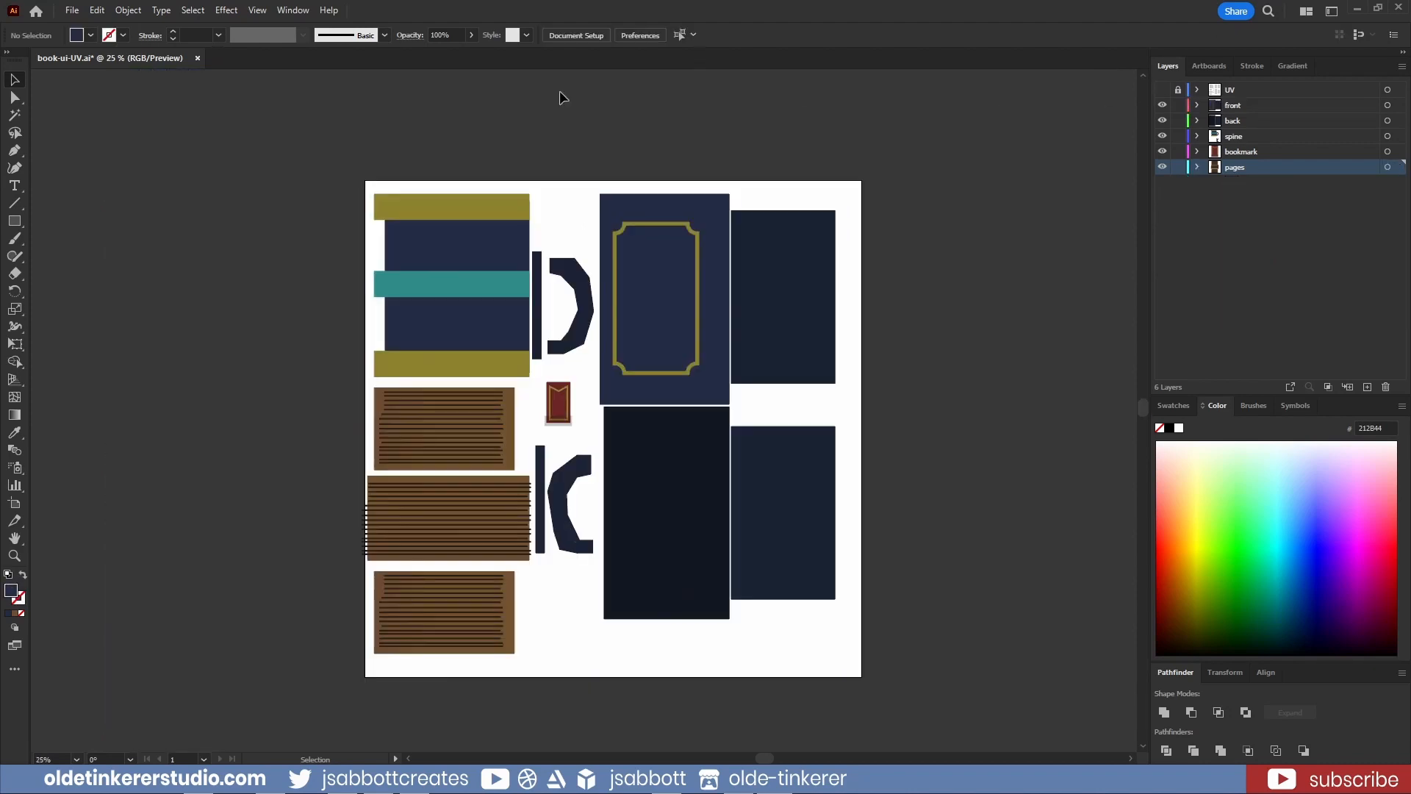
left_click(72, 10)
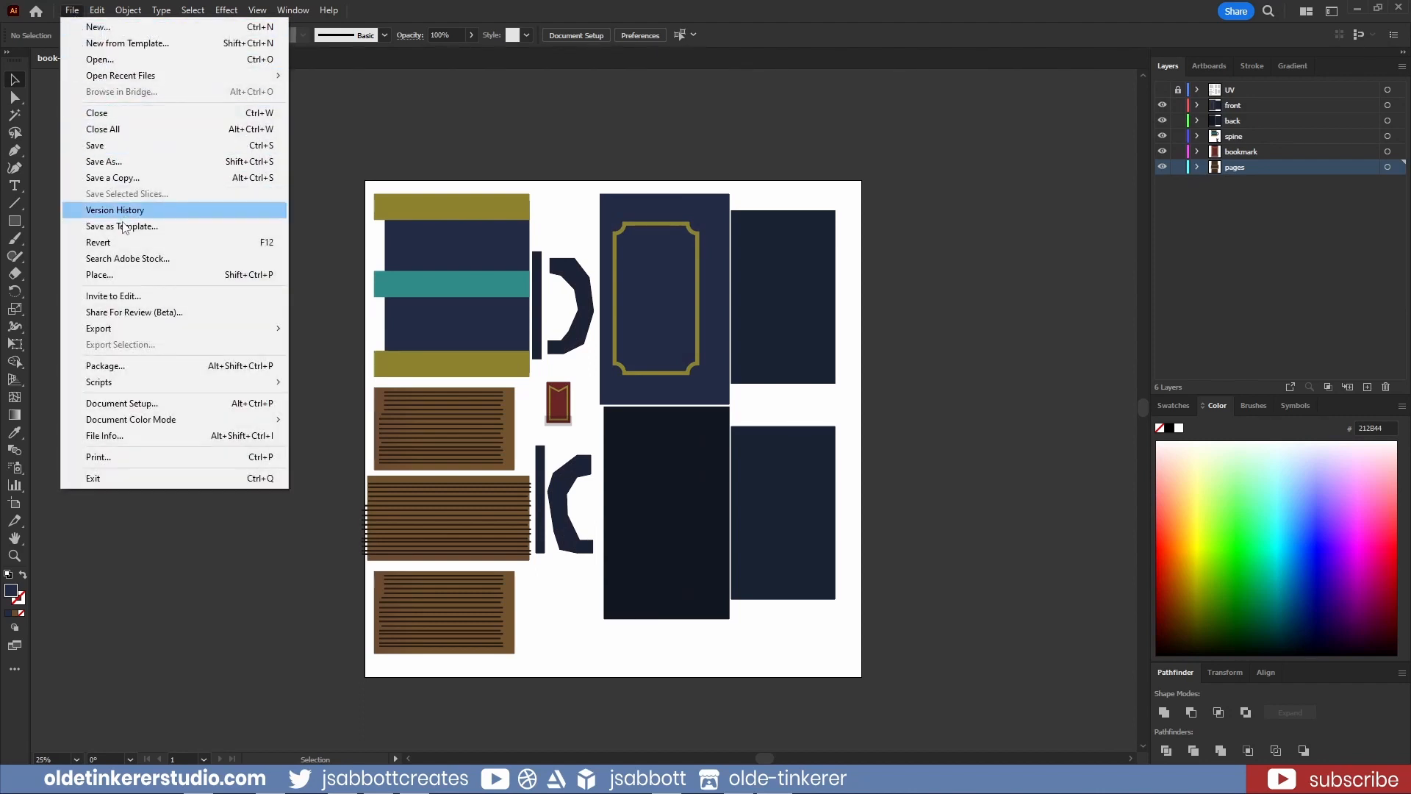
mouse_move(133, 331)
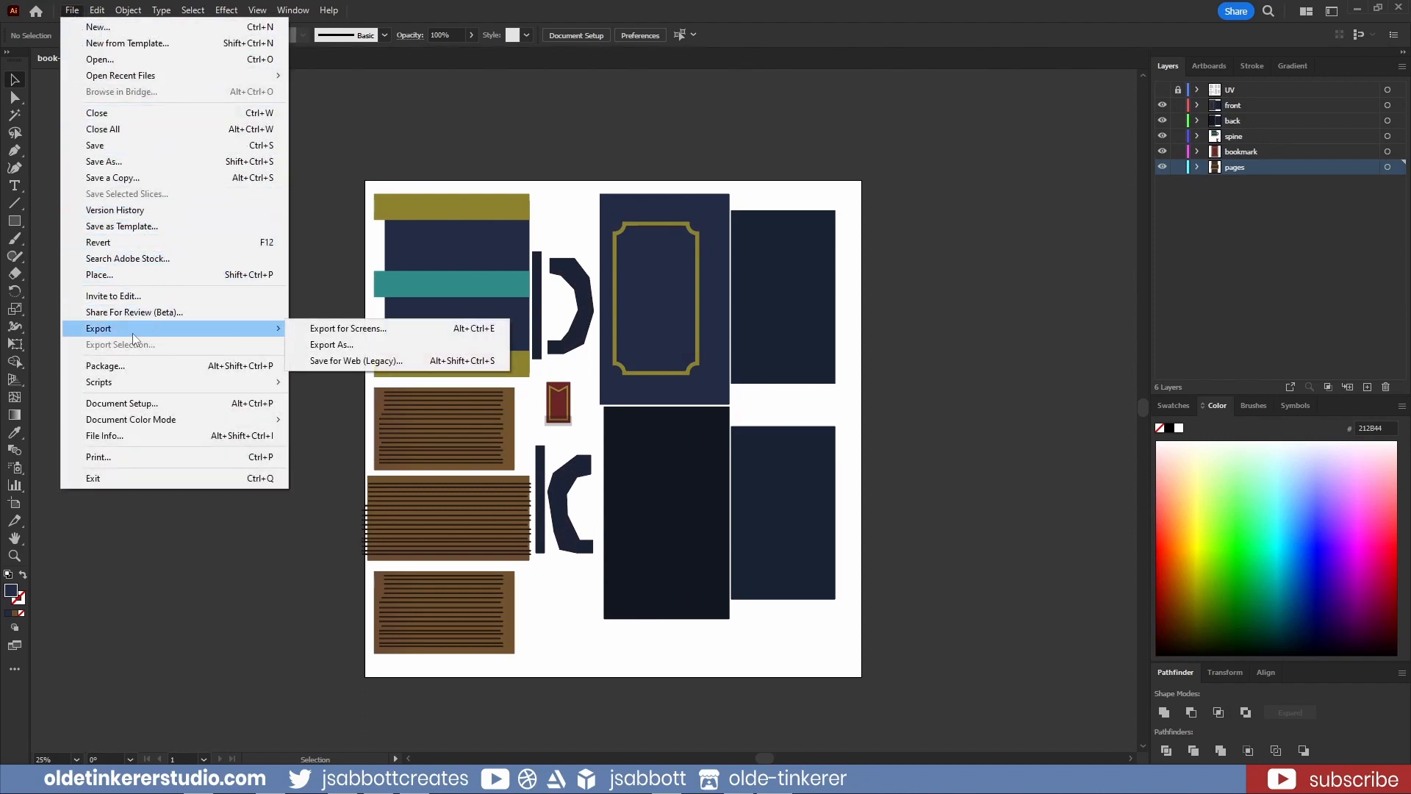
left_click(339, 361)
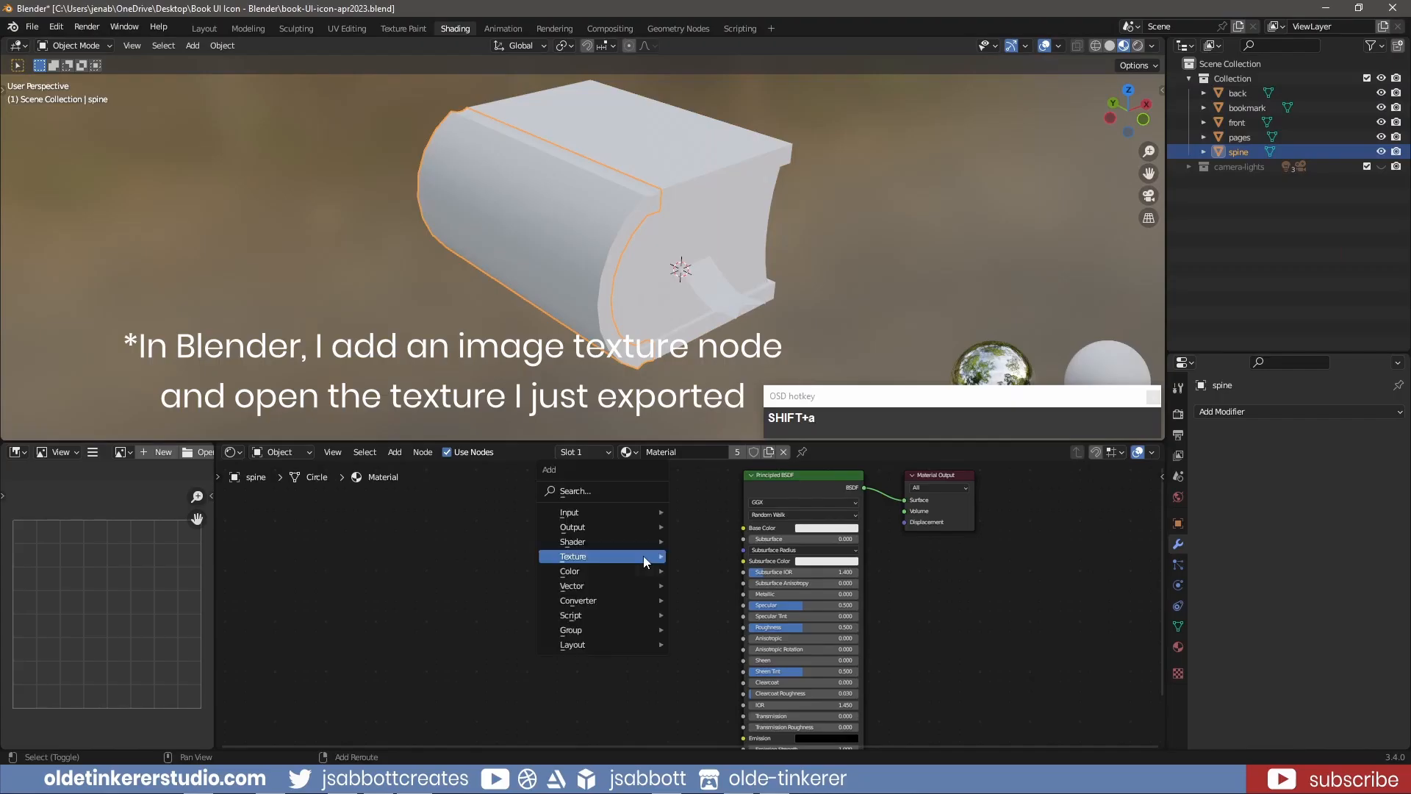
Step: In Blender, add an Image Texture node, connect its Color to the Principled BSDF Base Color, and start opening an image for it
mouse_move(645, 560)
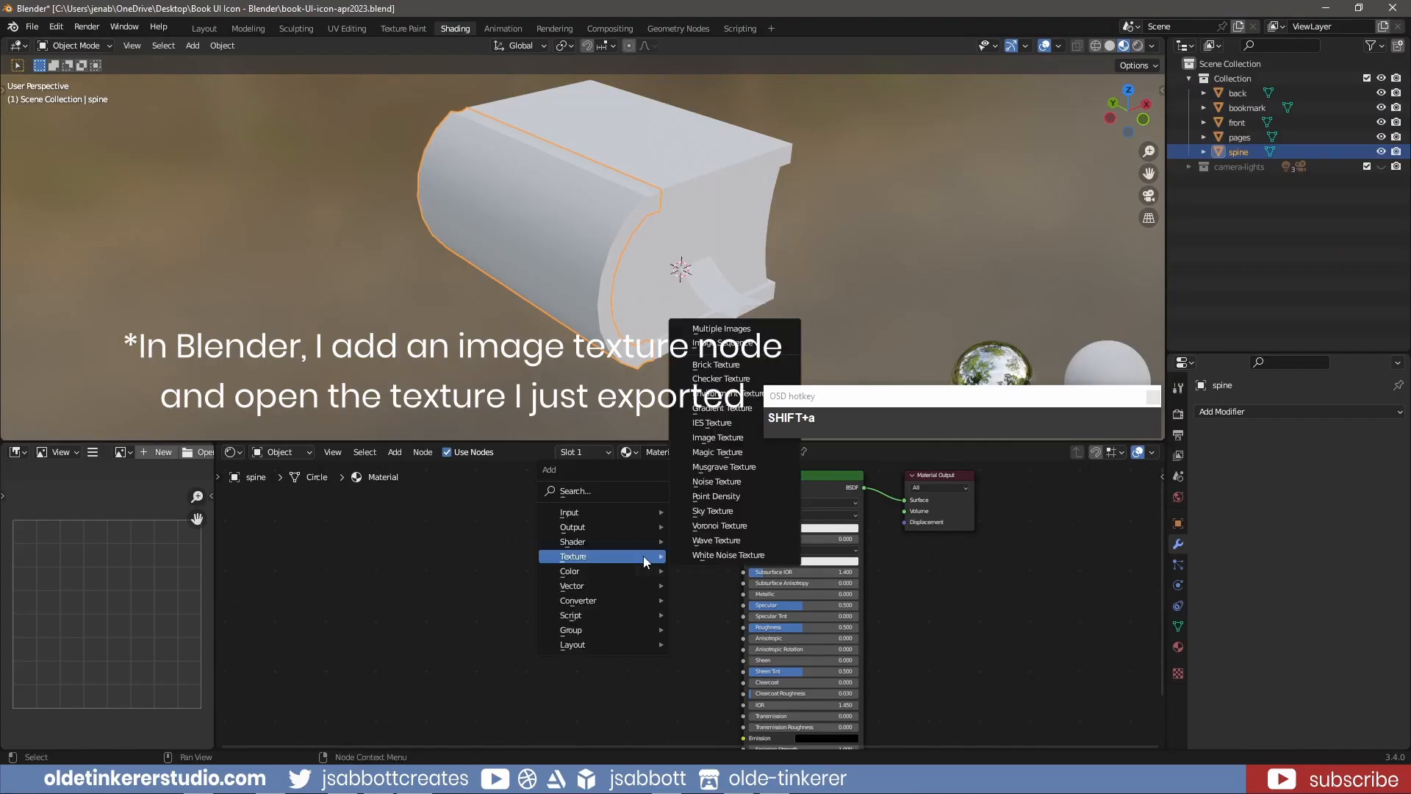
left_click(718, 437)
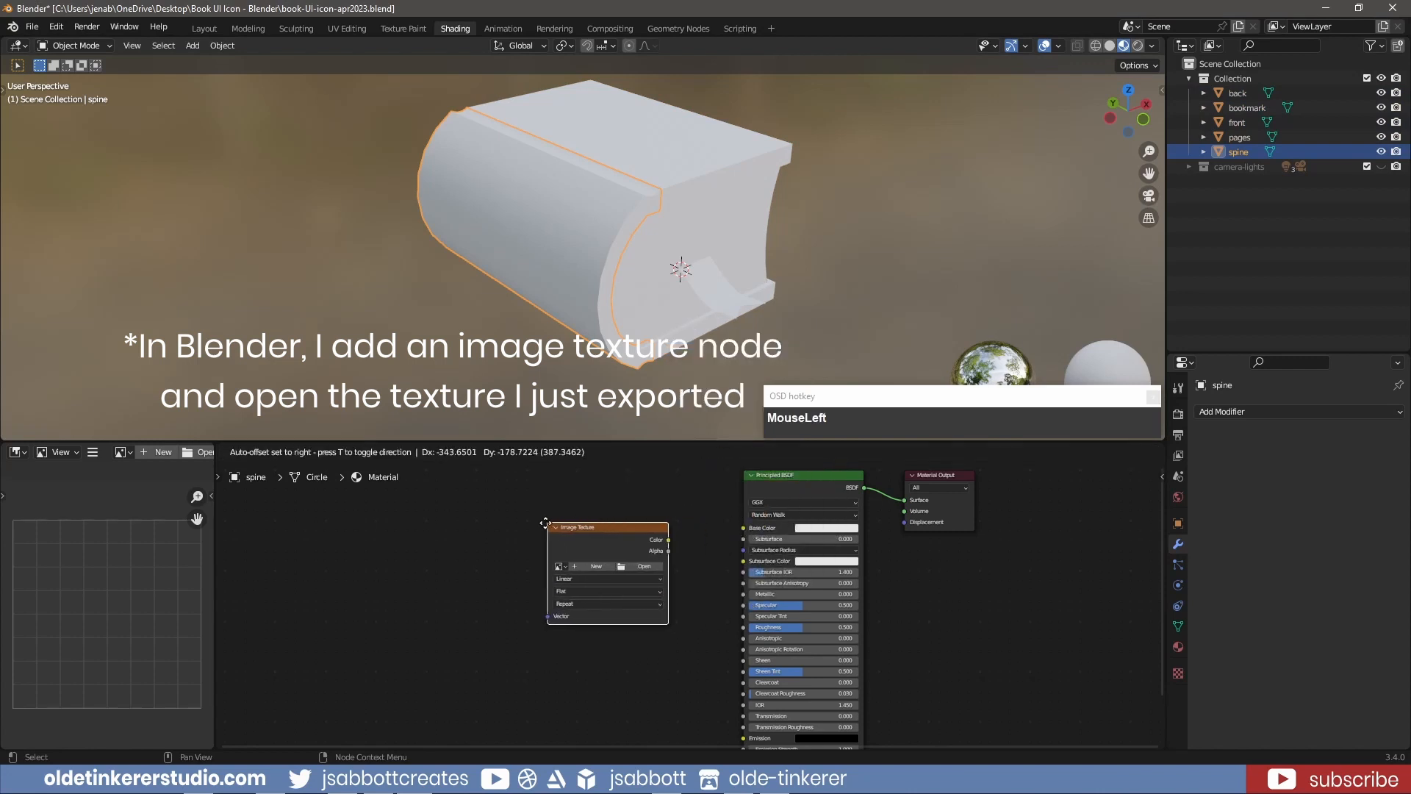
left_click(540, 523)
left_click_drag(664, 541, 743, 528)
left_click(636, 568)
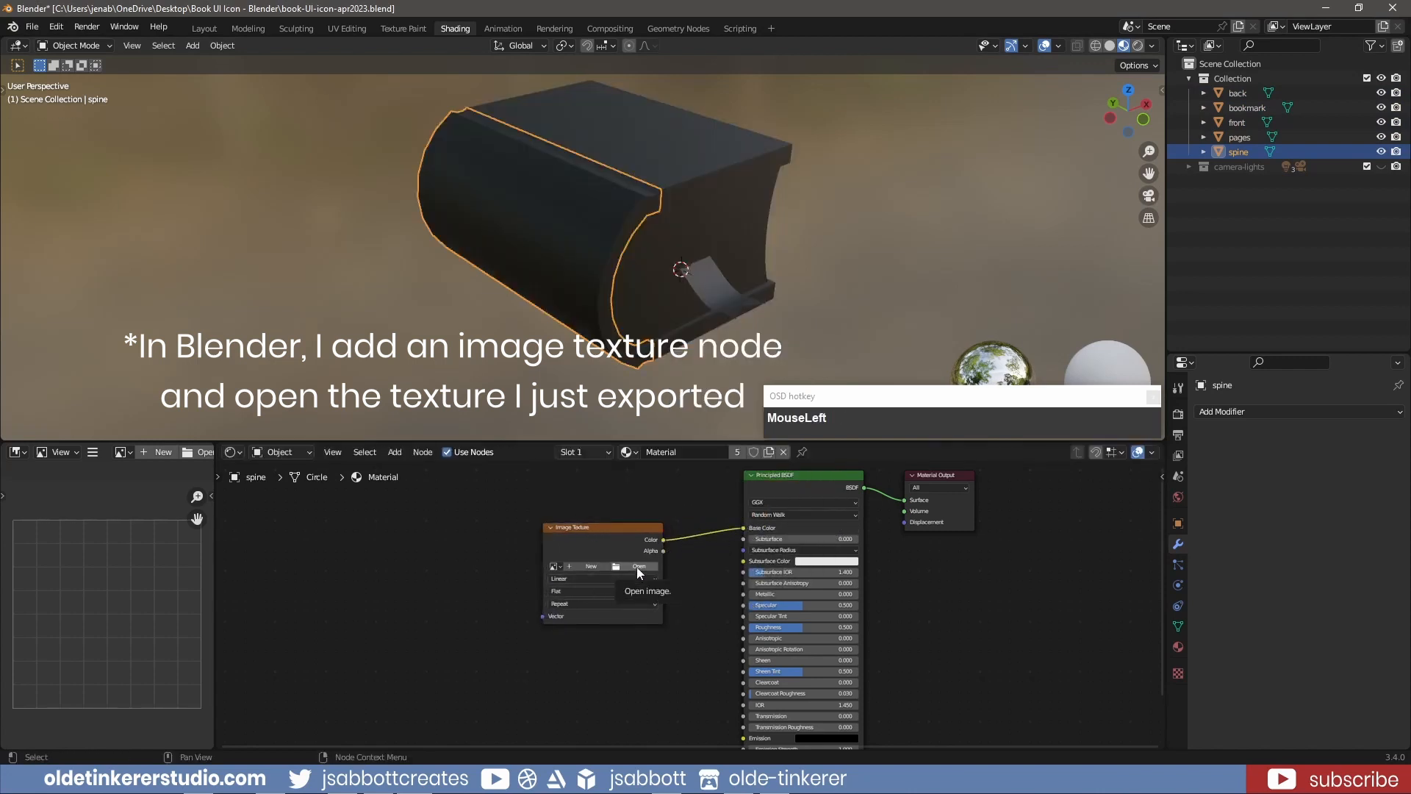